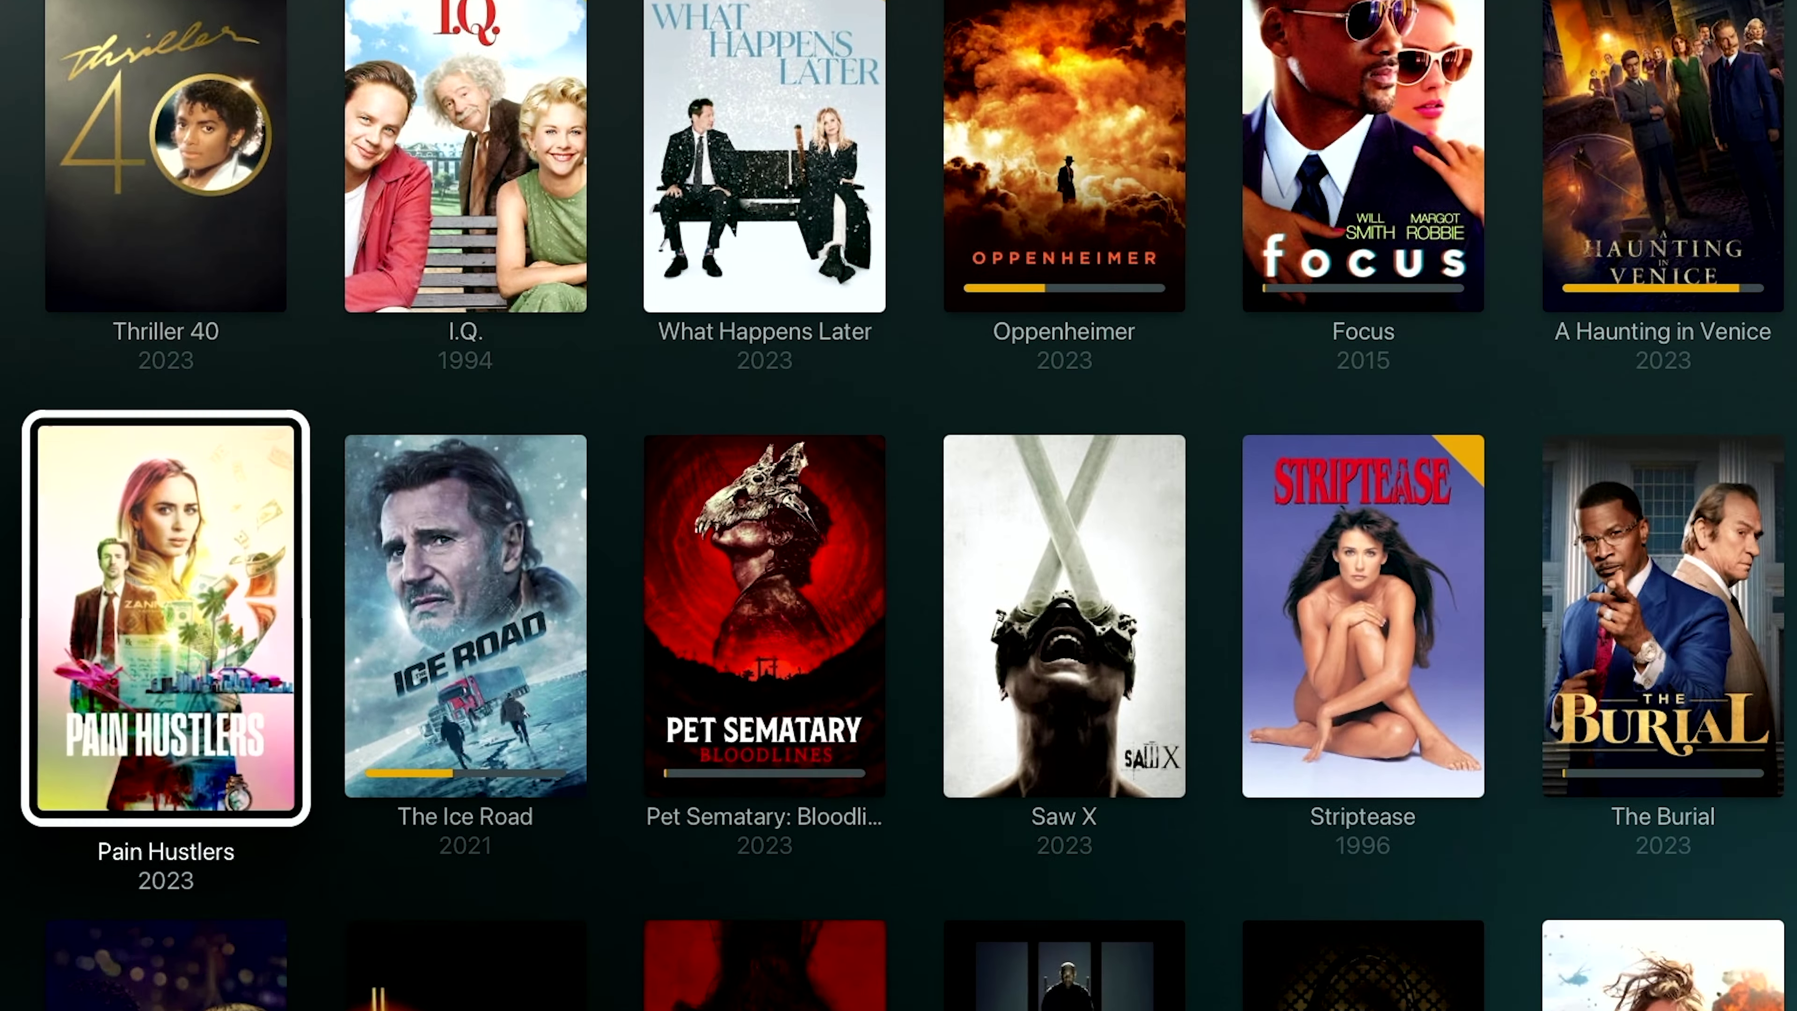
# Browse down through the movie library's poster grid to look over the available titles
pyautogui.press('Down')
pyautogui.press('Down')
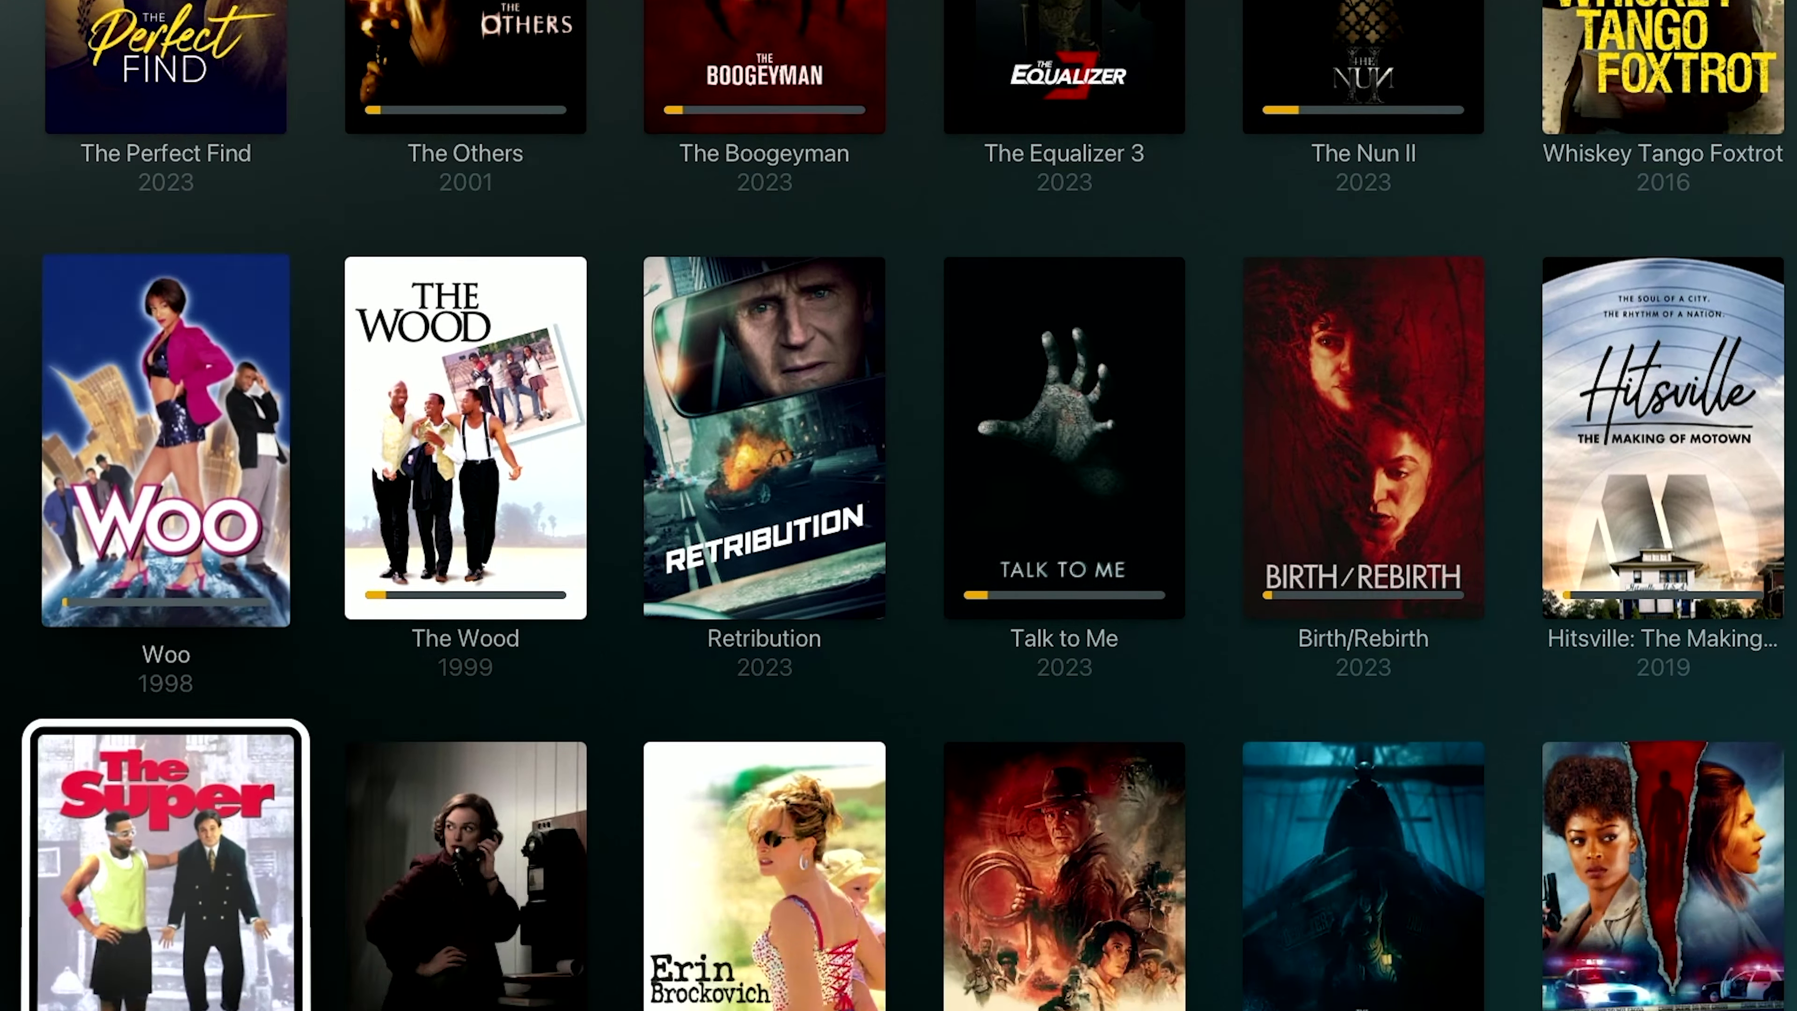
pyautogui.press('Down')
pyautogui.press('Down')
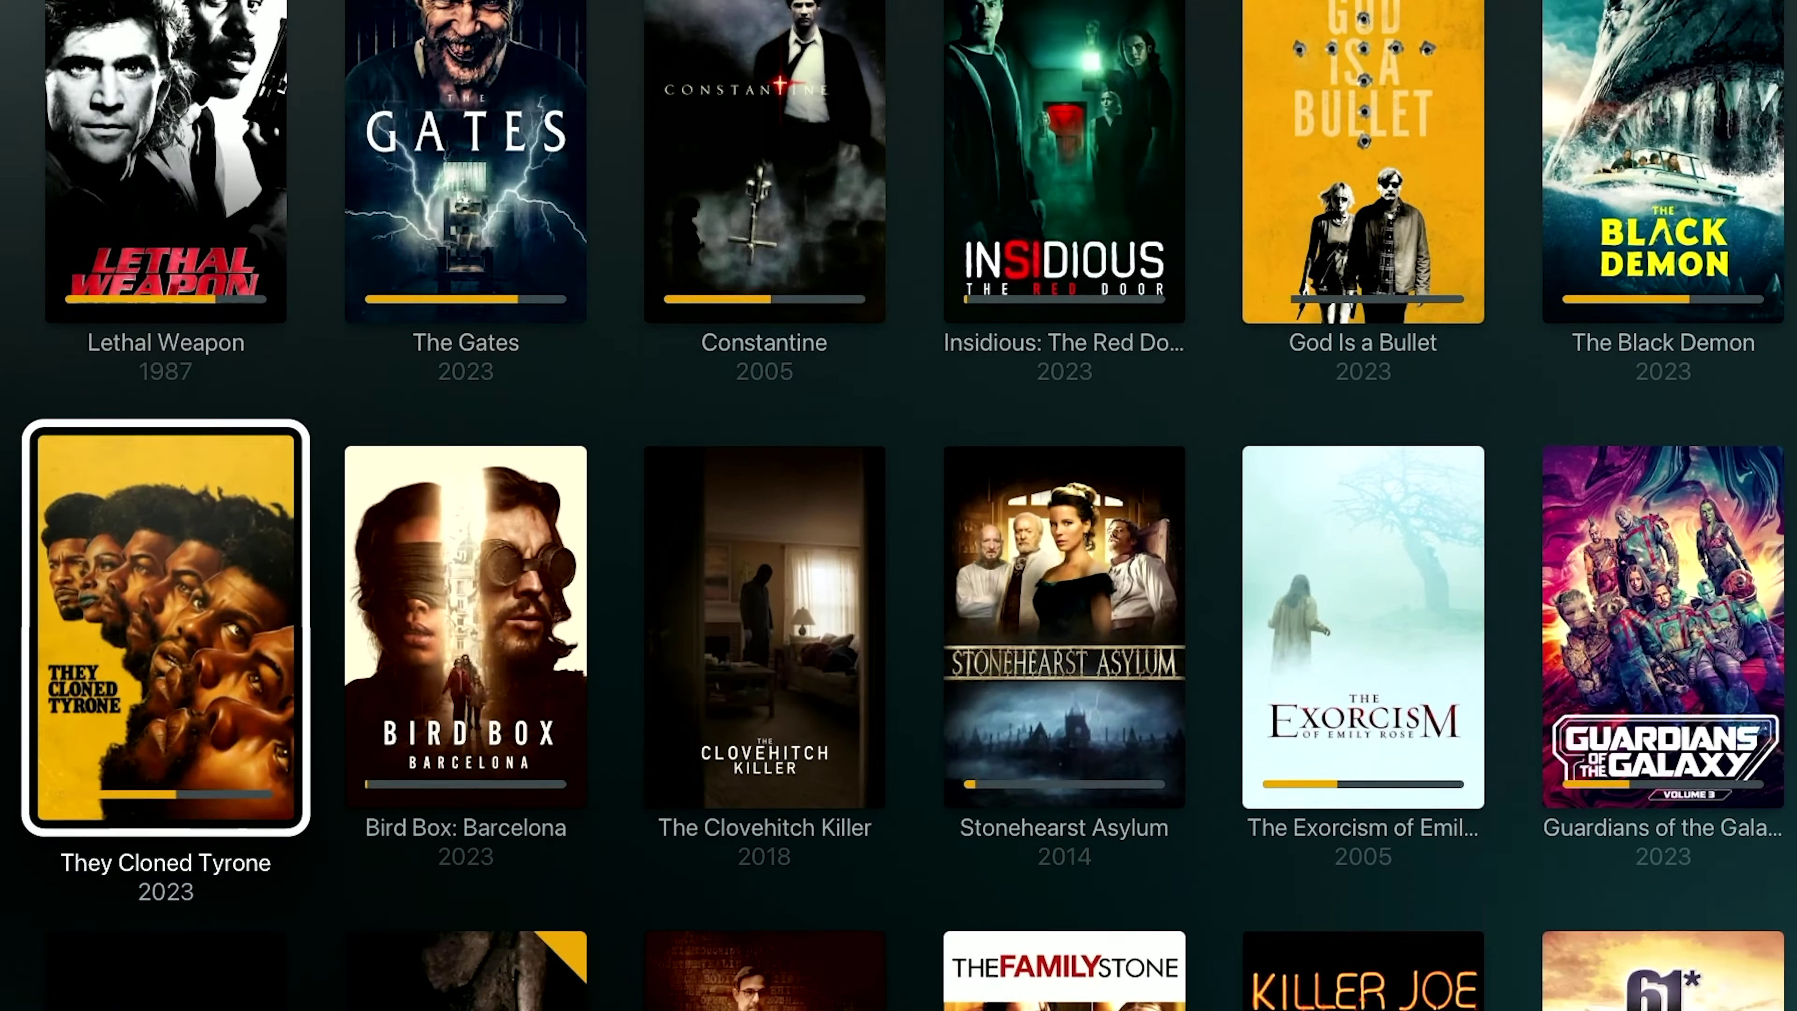
pyautogui.press('Down')
pyautogui.press('Down')
pyautogui.press('Down')
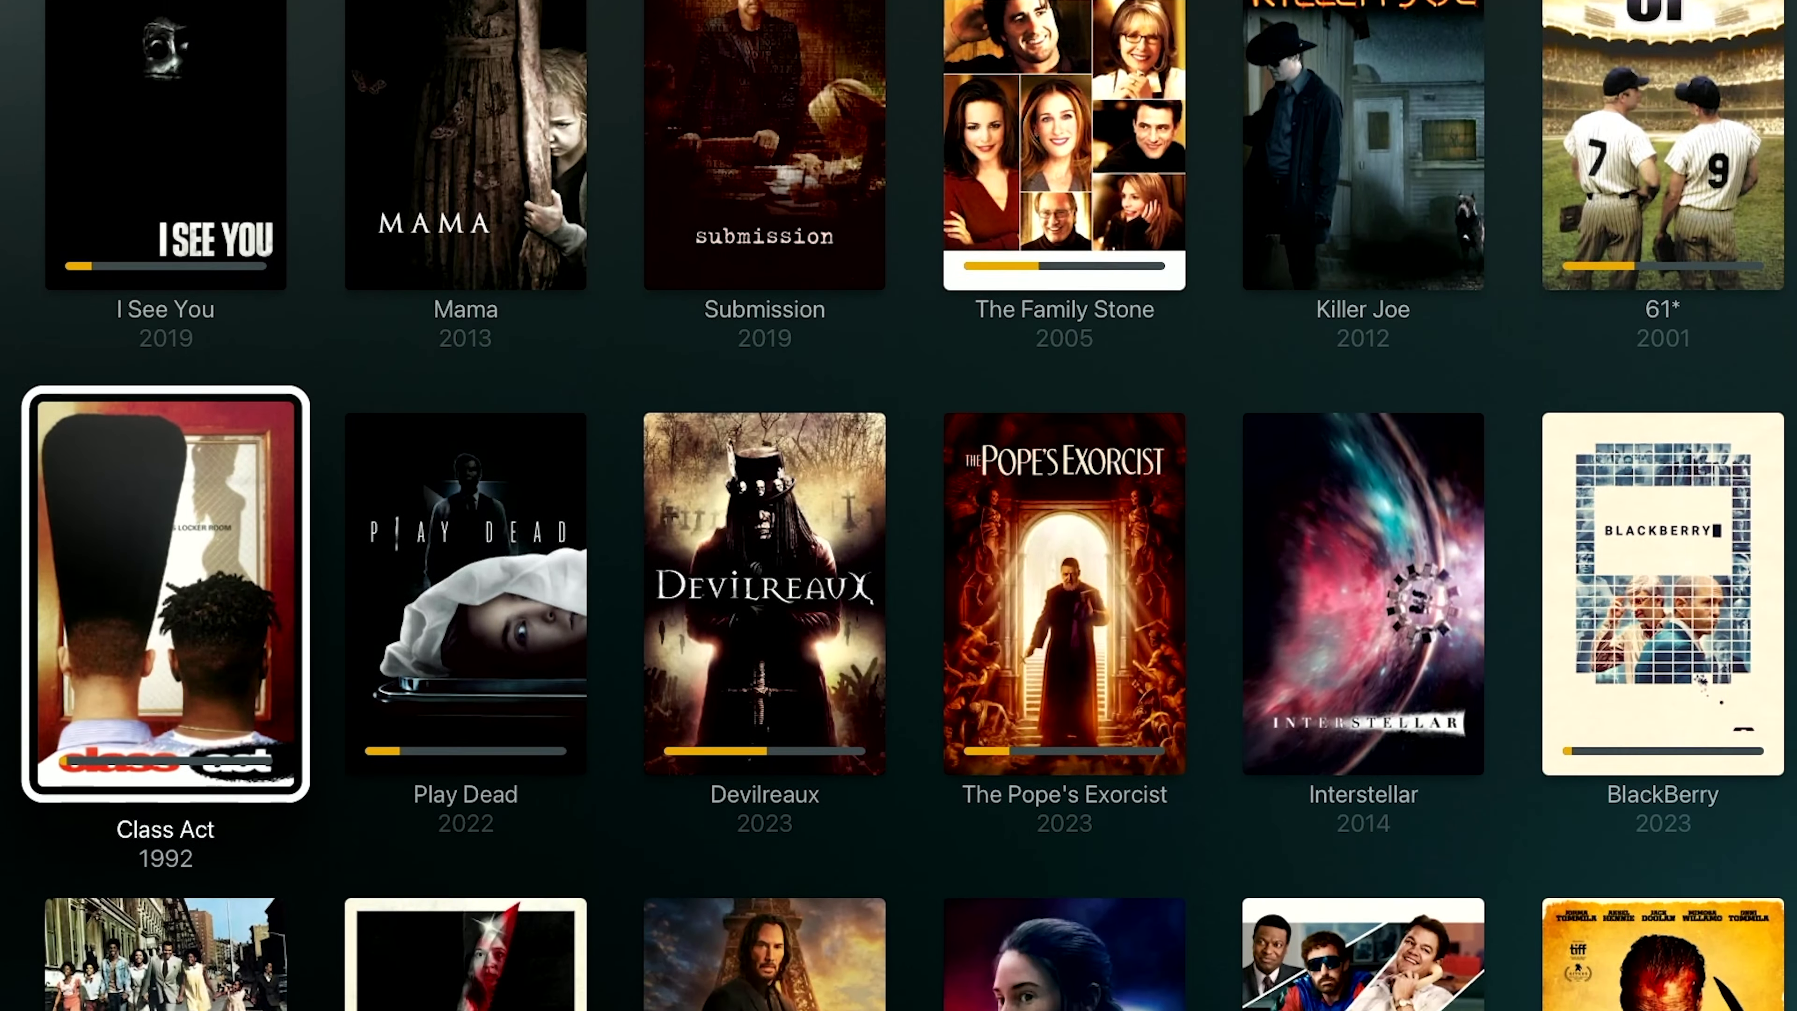
pyautogui.press('Down')
pyautogui.press('Down')
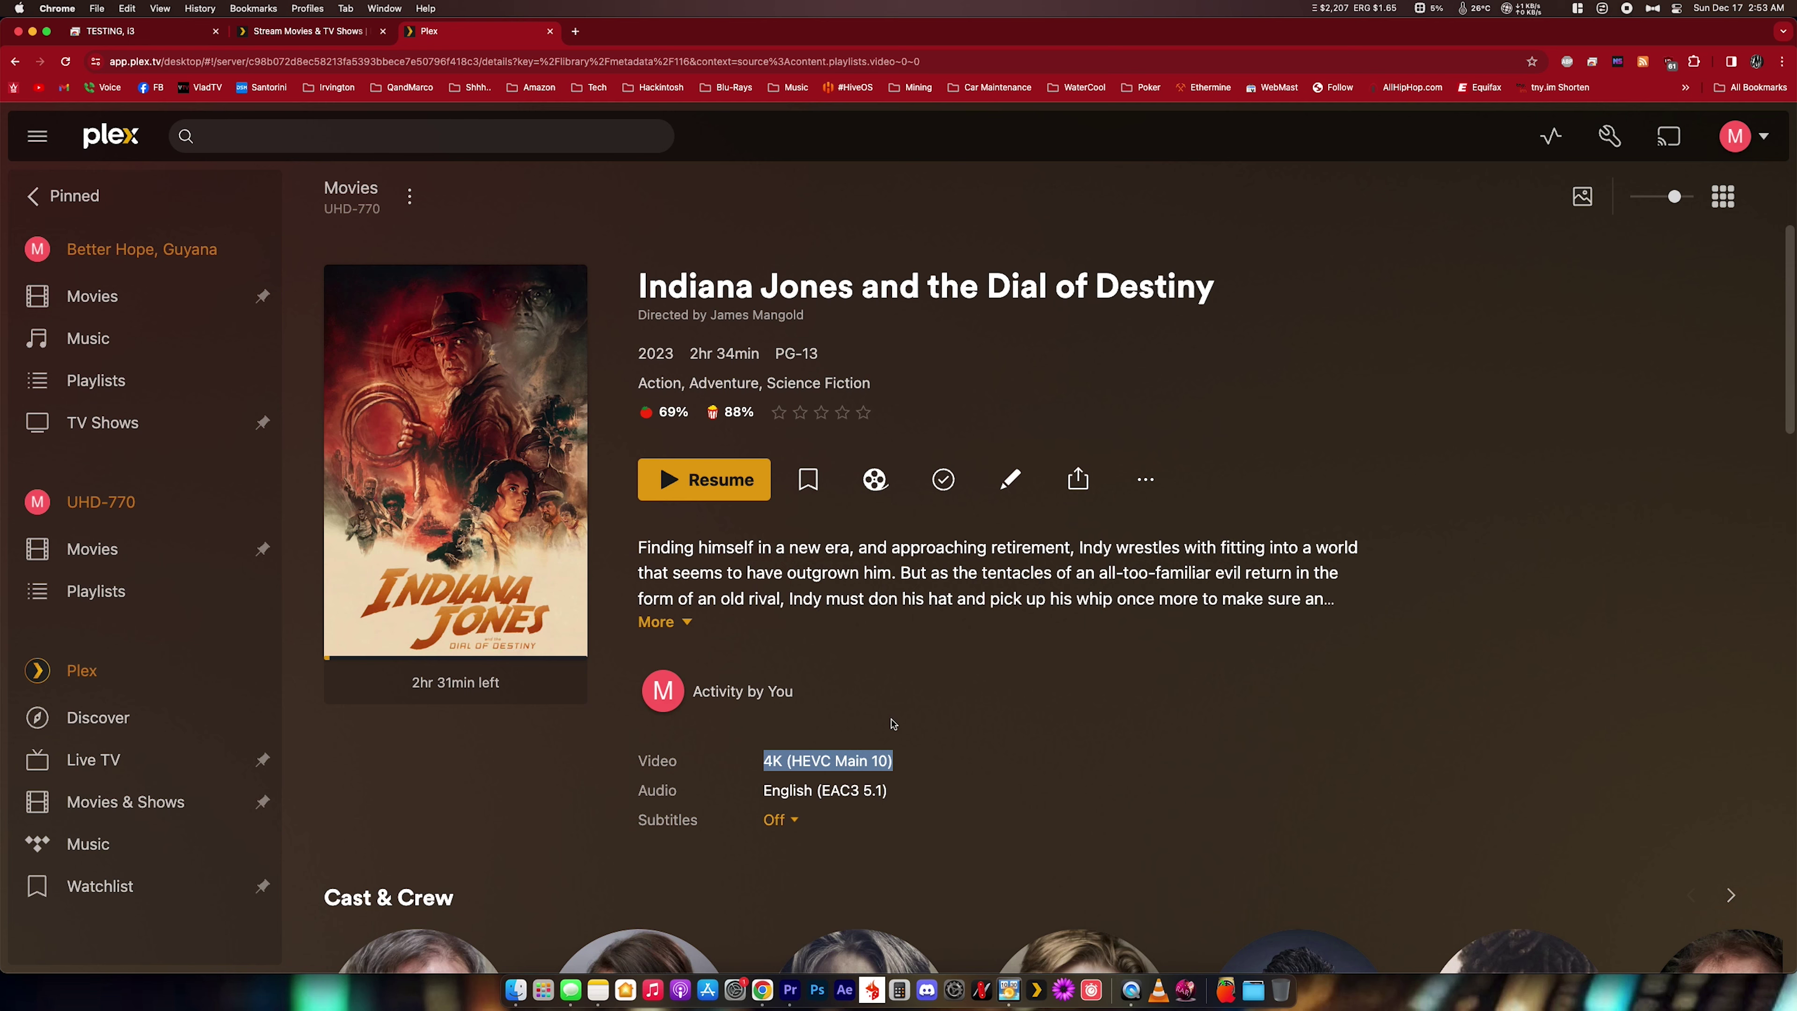
# Return to the "Transcoding?" playlist on UHD-770 and look through its full list of videos
pyautogui.press('super+bracketleft')
pyautogui.scroll(-12, 798, 751)
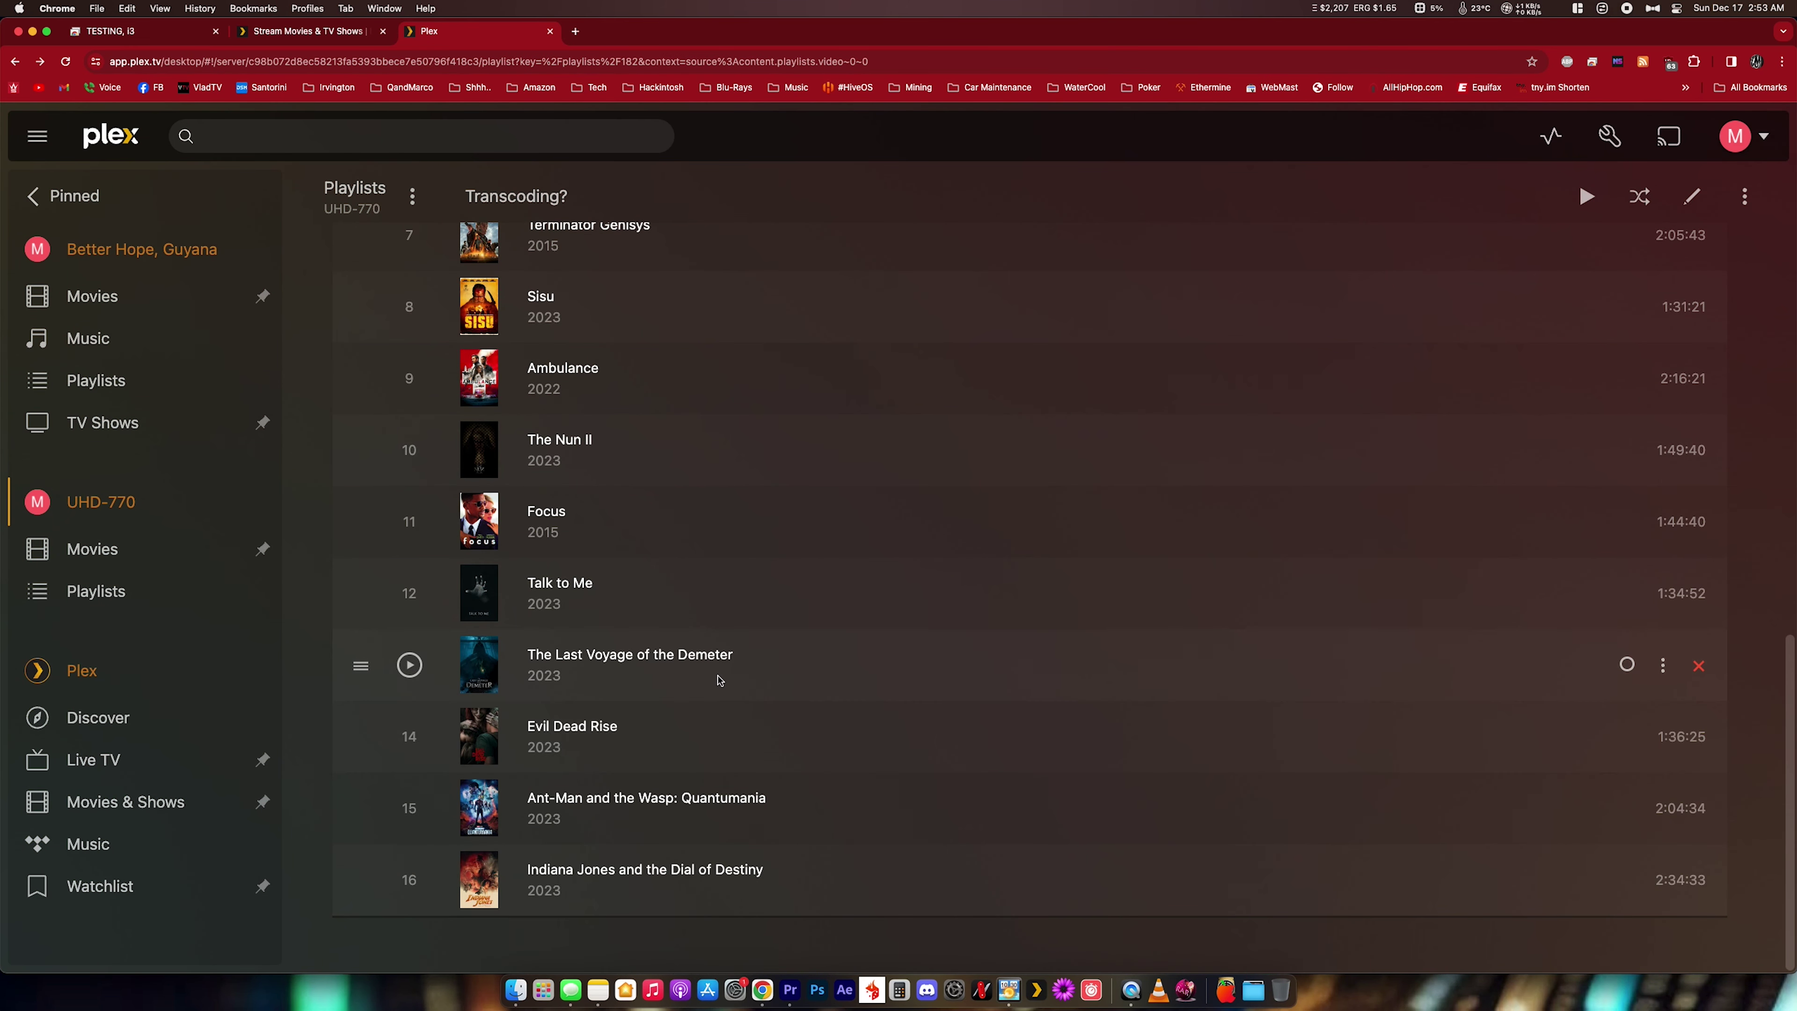
pyautogui.scroll(6, 718, 679)
pyautogui.scroll(6, 718, 679)
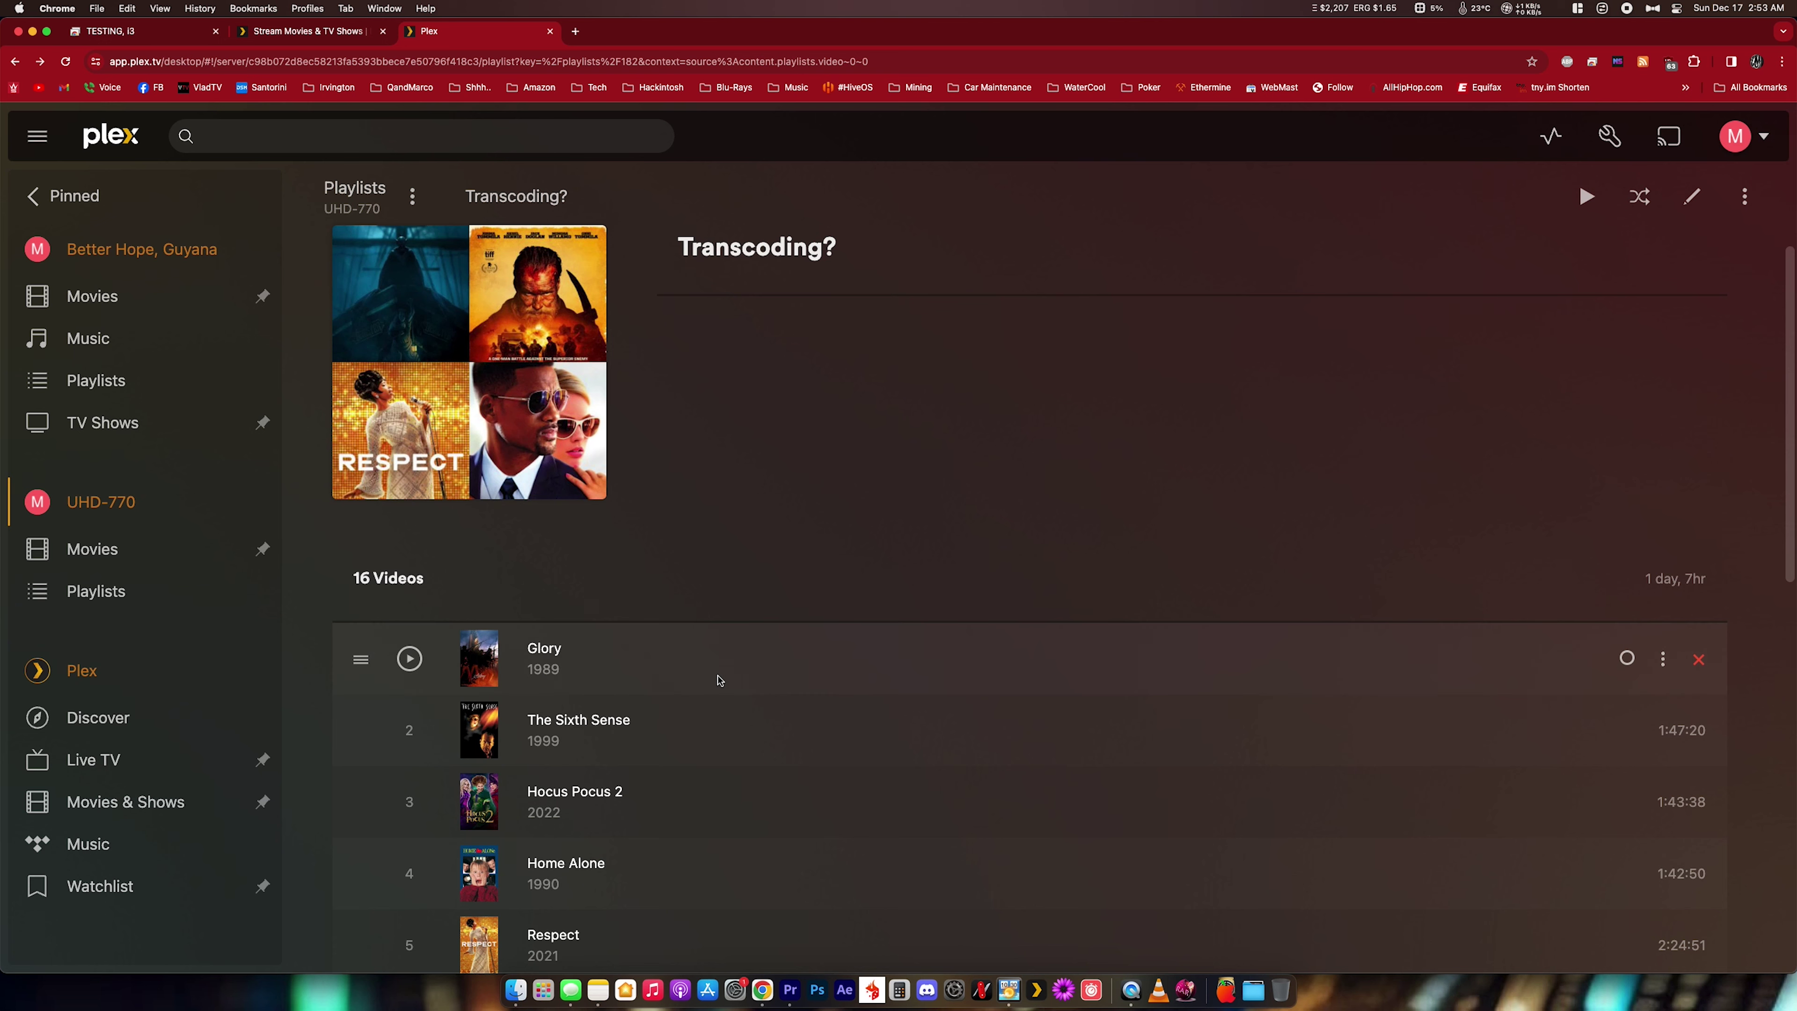
pyautogui.scroll(1, 718, 680)
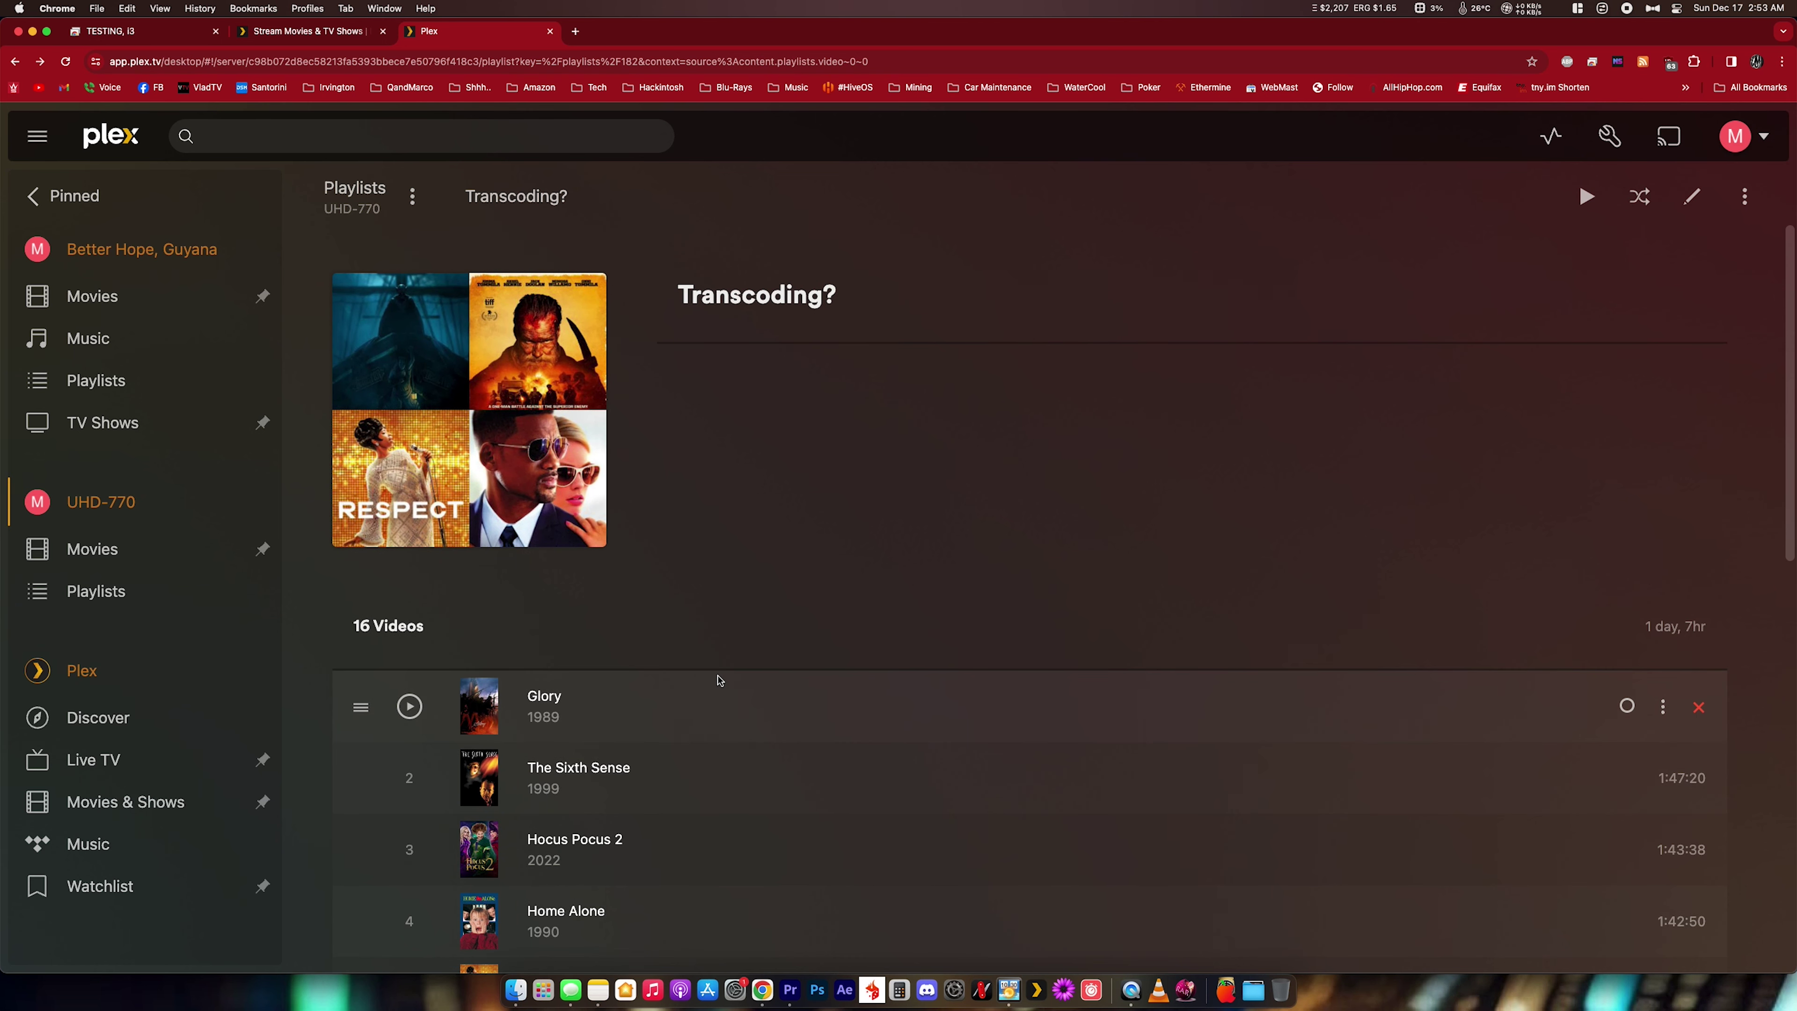
pyautogui.scroll(-10, 718, 679)
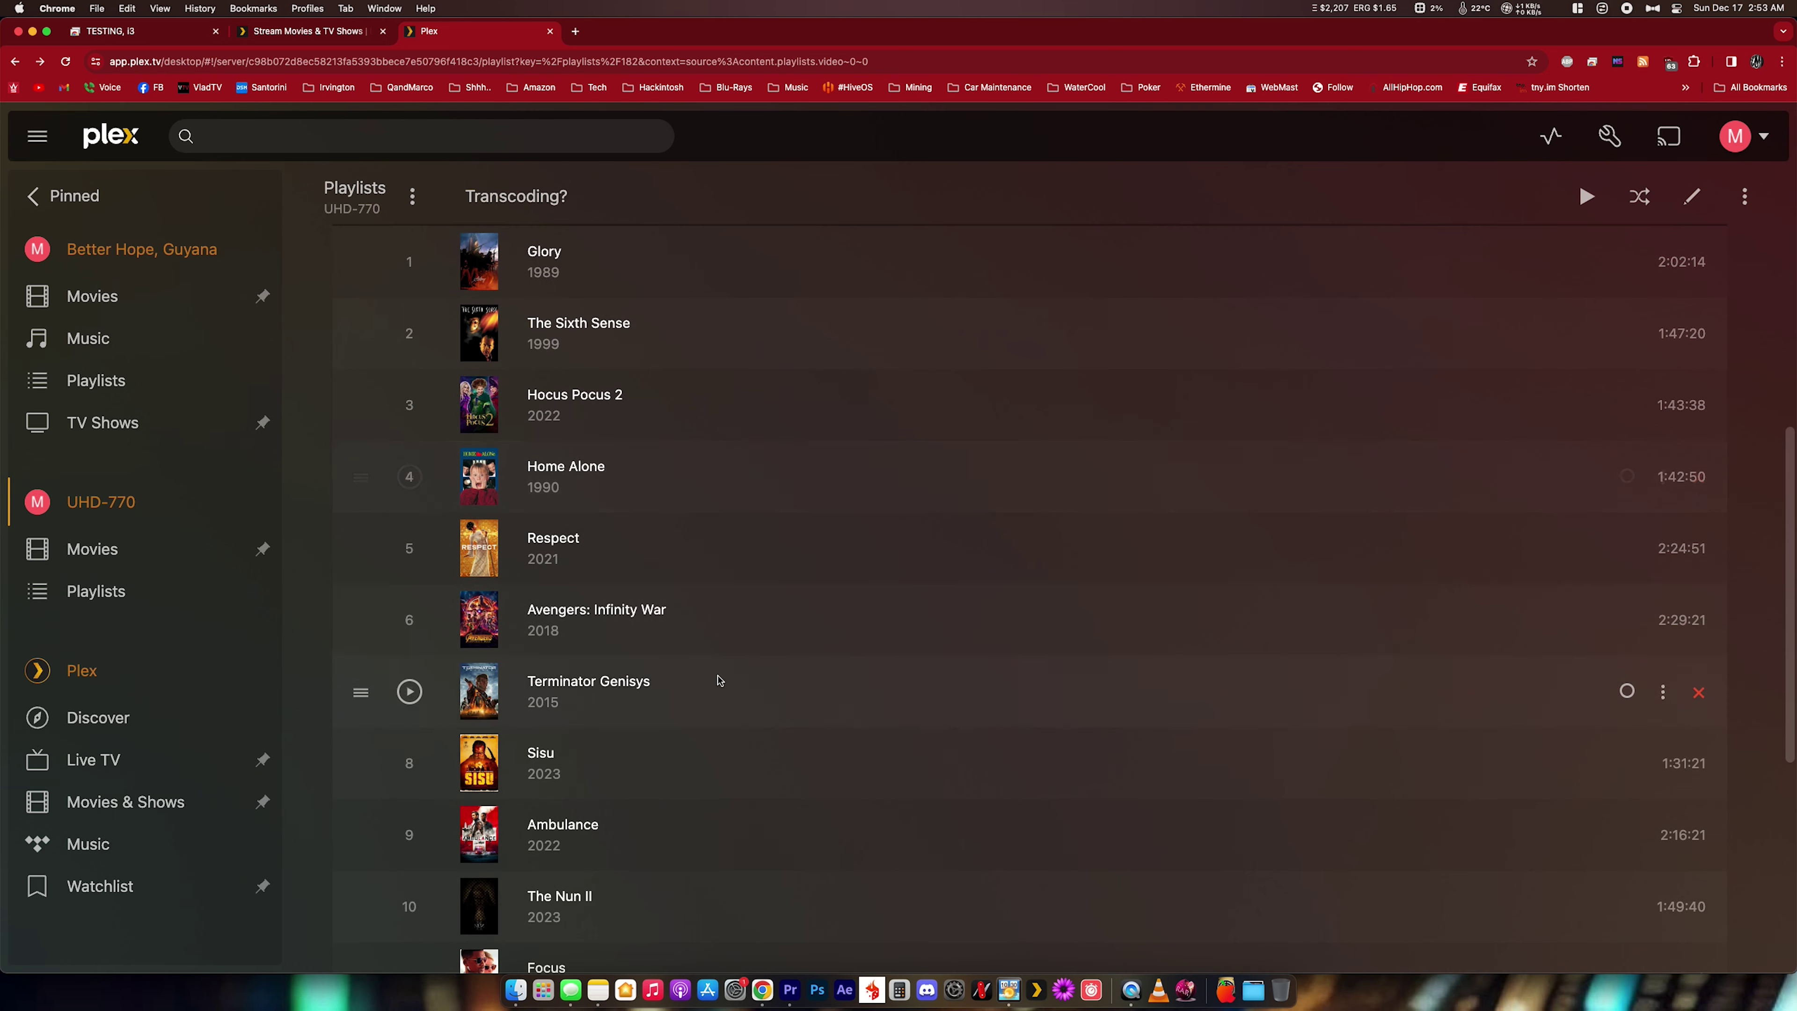
pyautogui.scroll(-3, 718, 680)
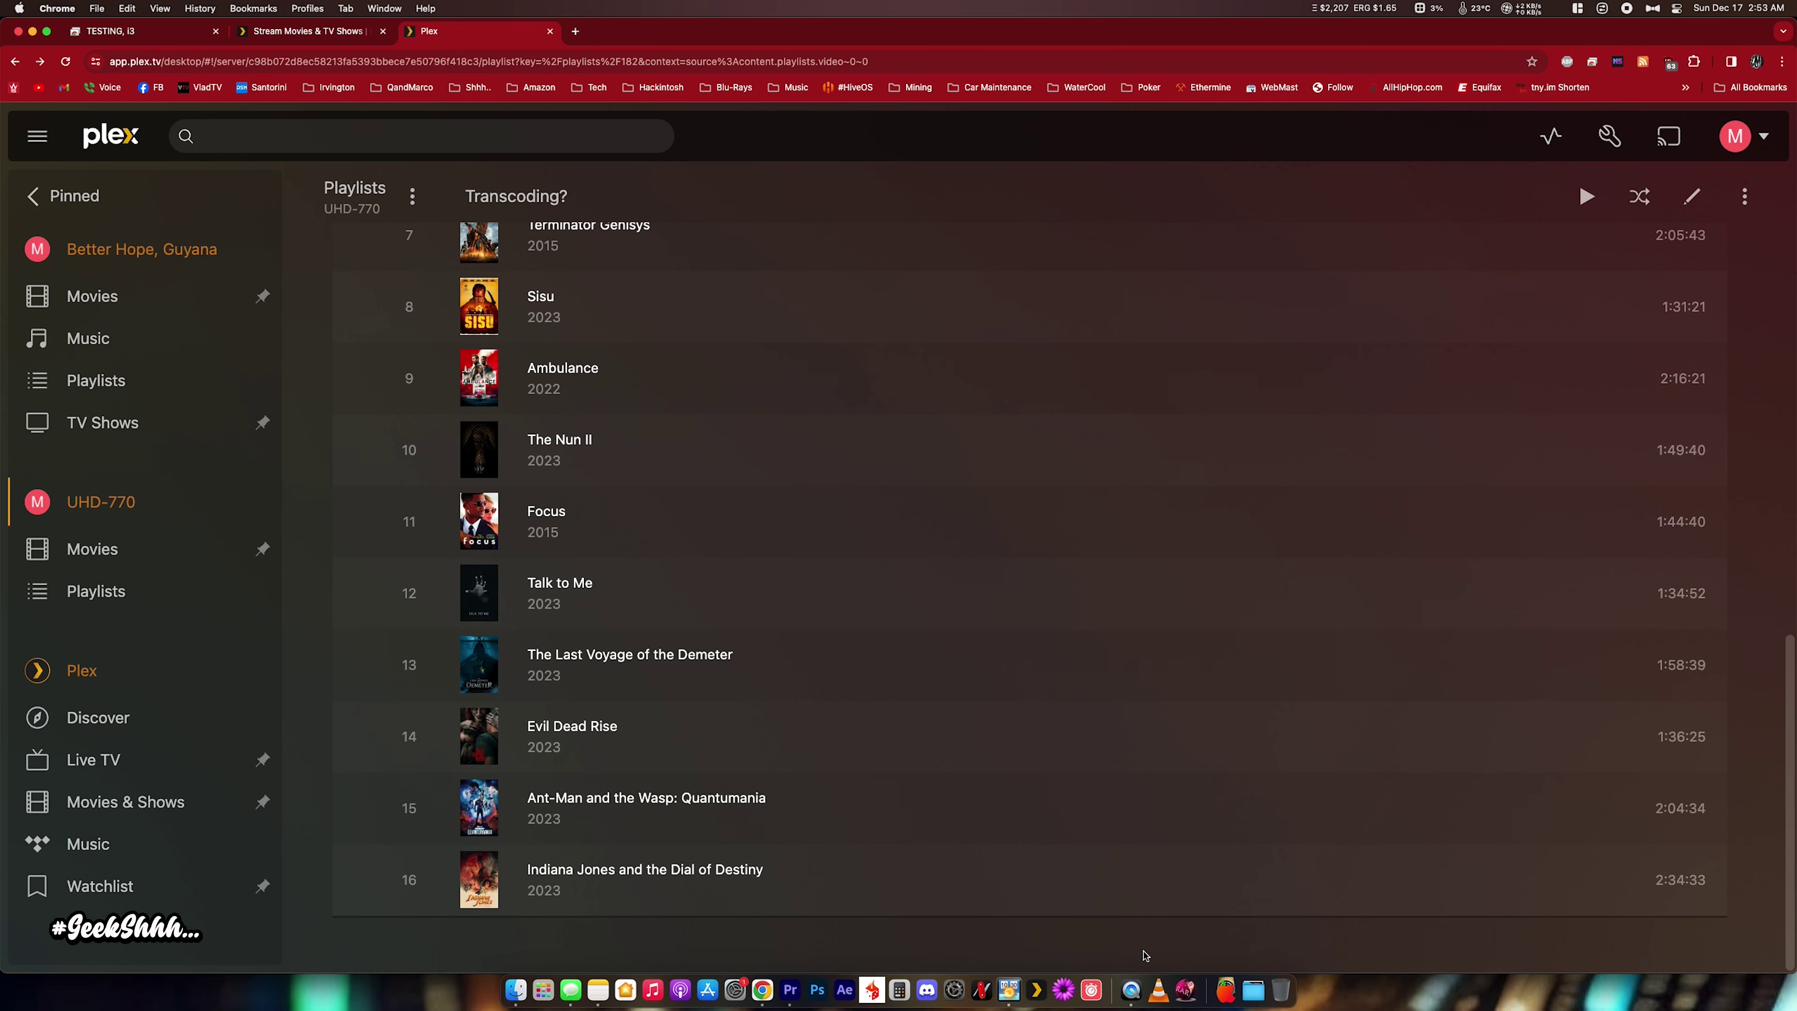
pyautogui.scroll(3, 1146, 956)
pyautogui.scroll(4, 1146, 955)
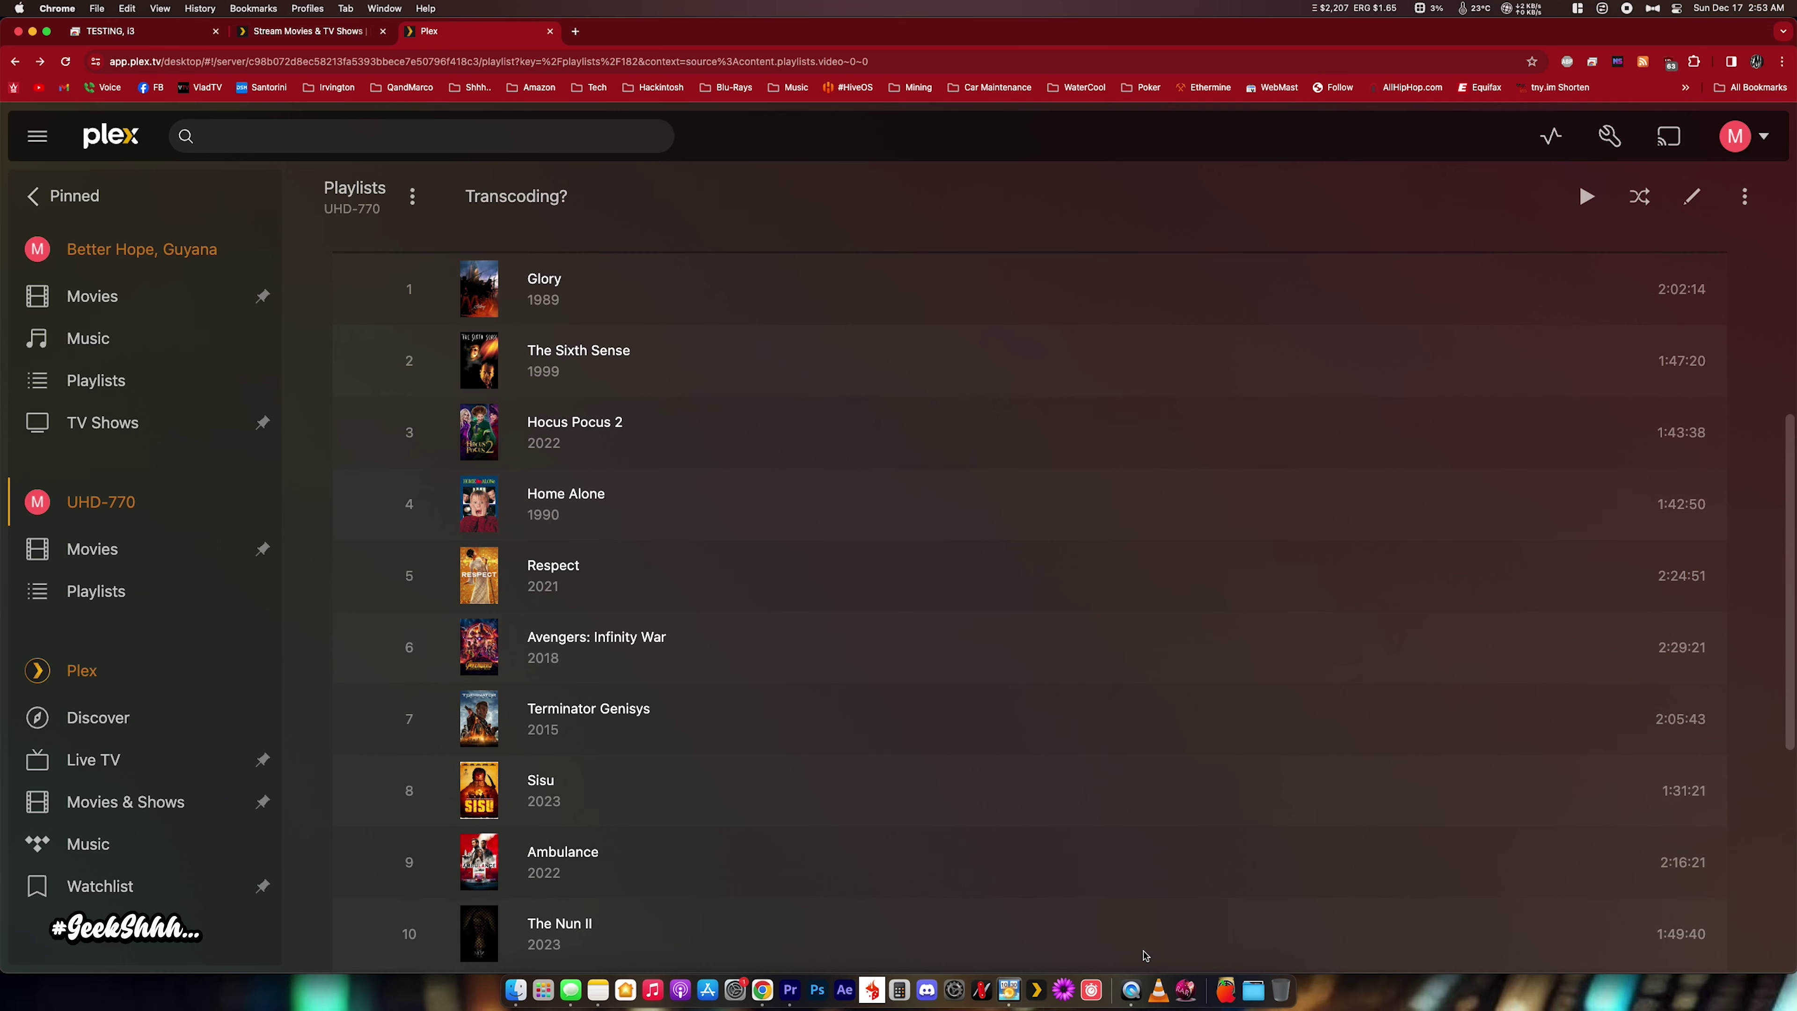
pyautogui.scroll(2, 1145, 956)
pyautogui.scroll(4, 1146, 956)
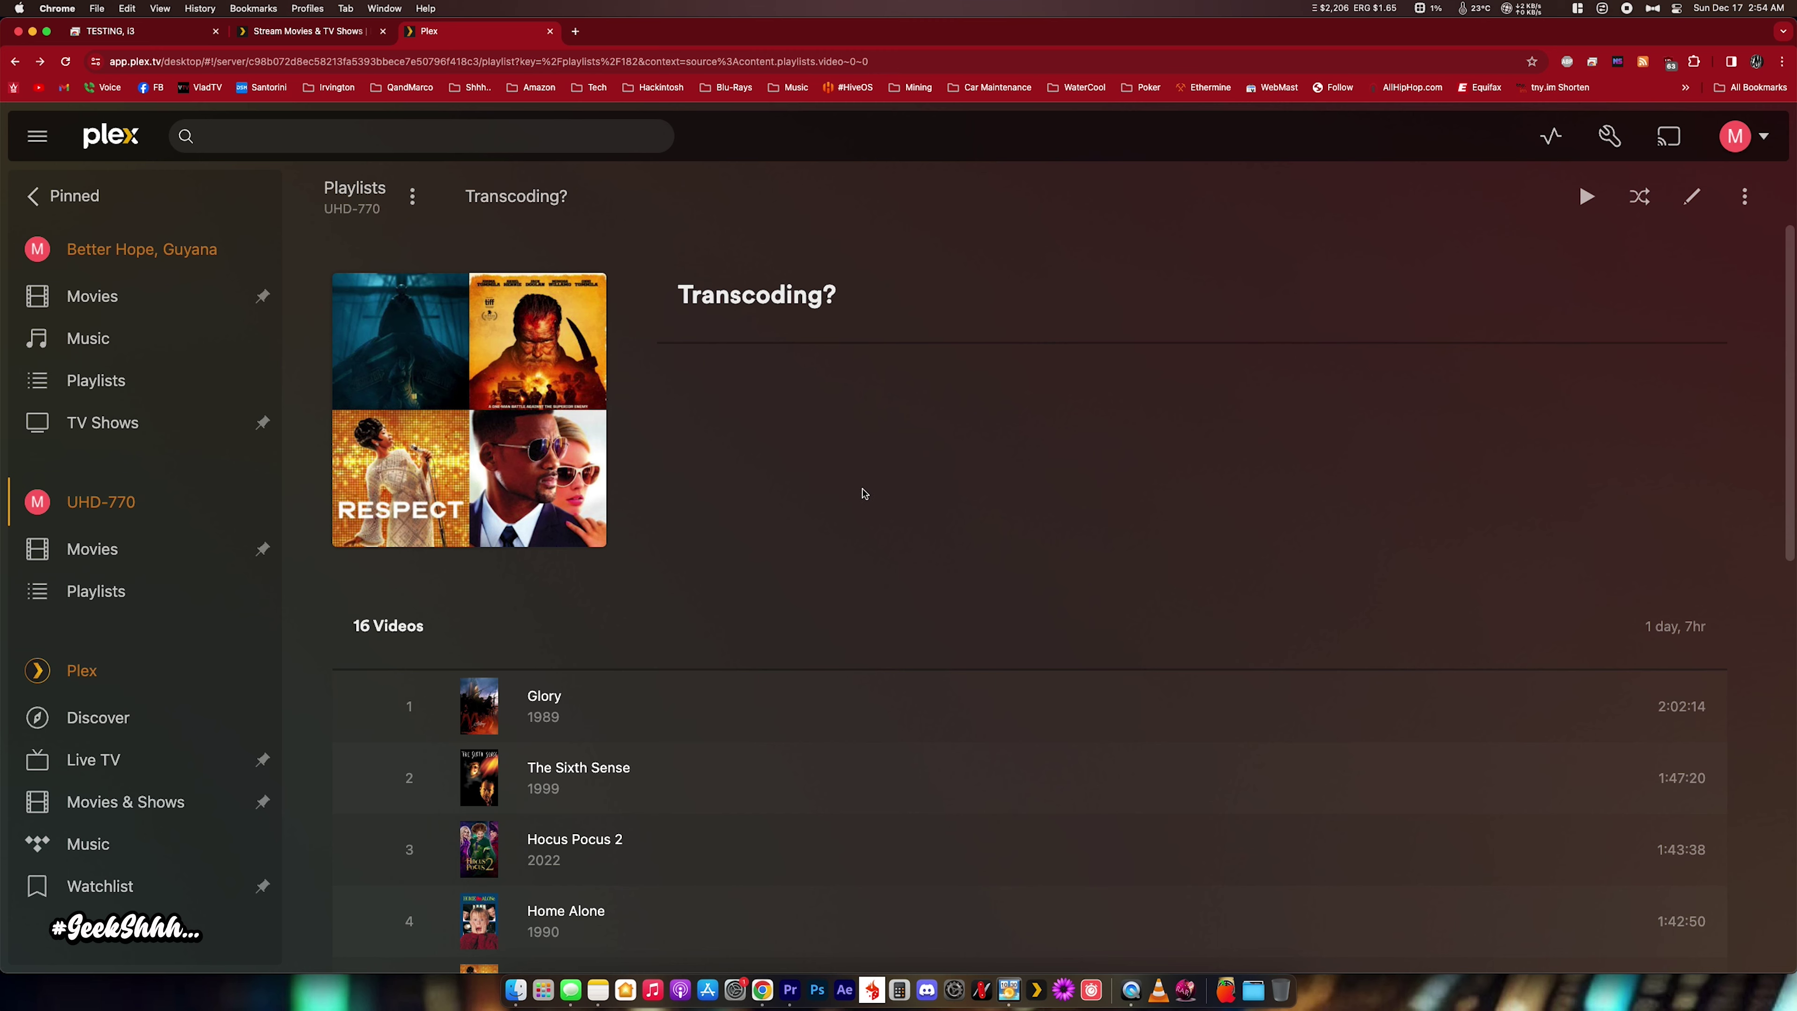
pyautogui.scroll(-6, 863, 493)
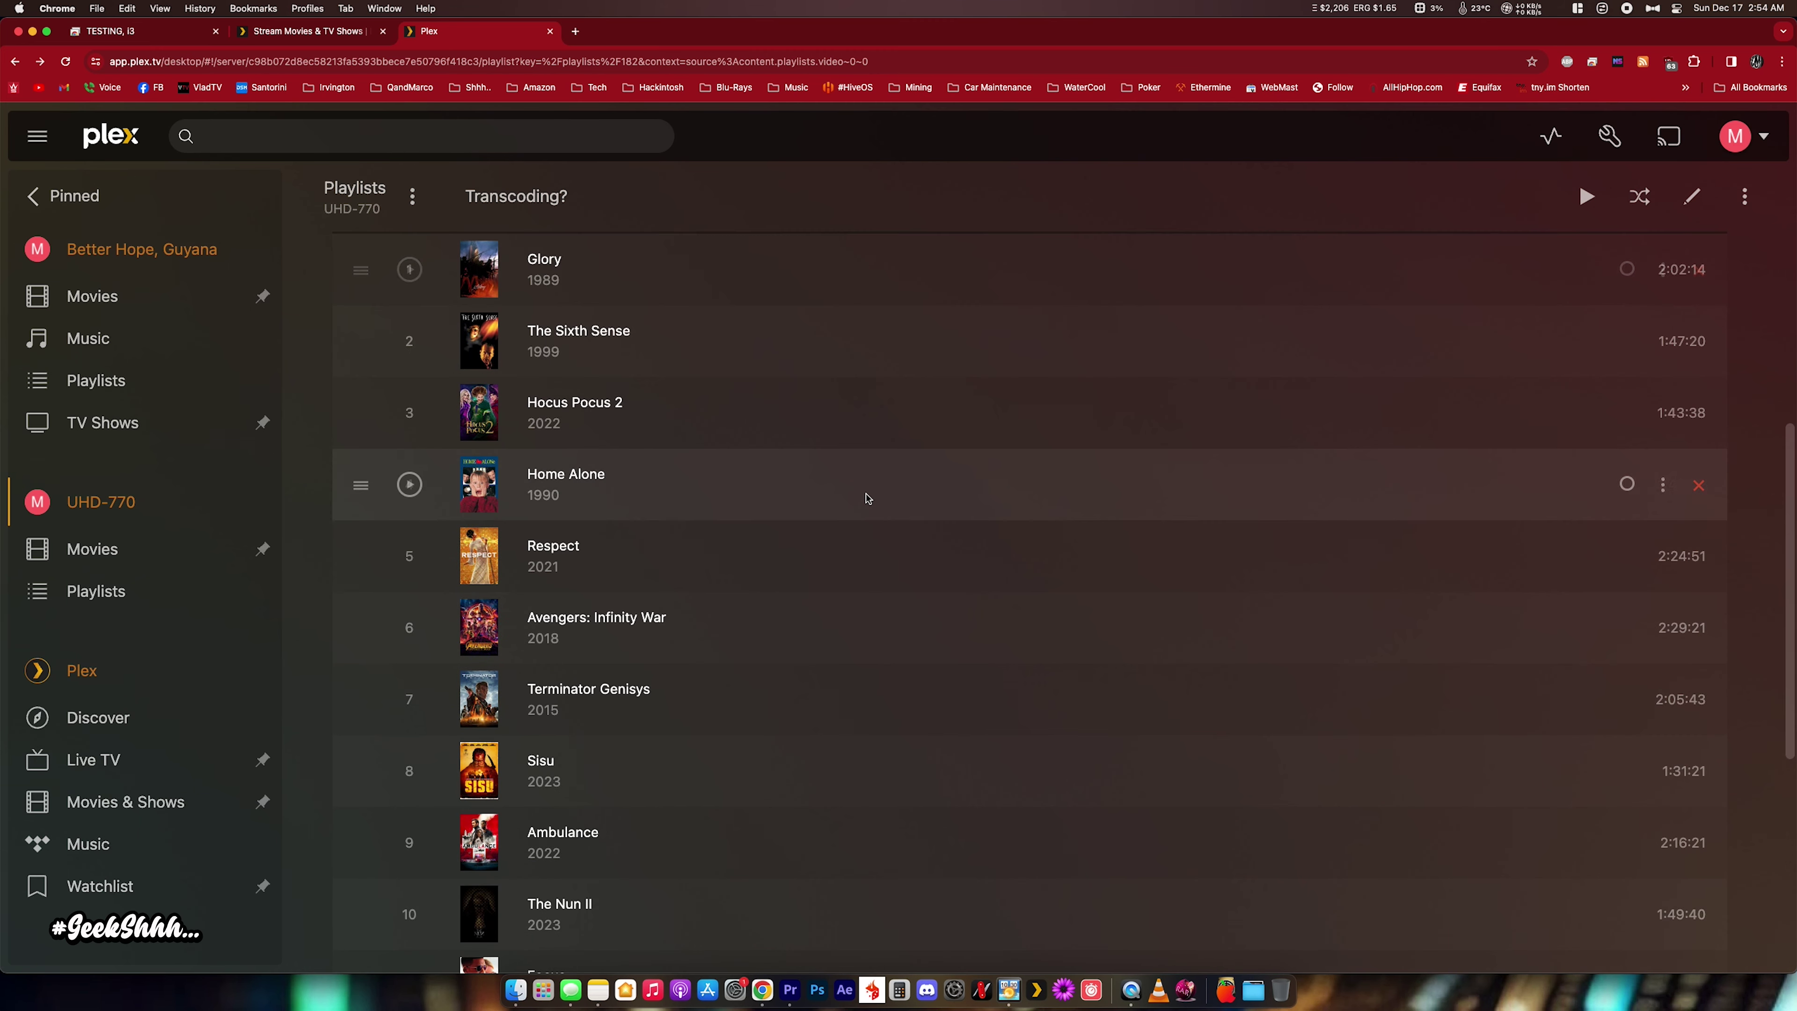
pyautogui.scroll(-4, 867, 498)
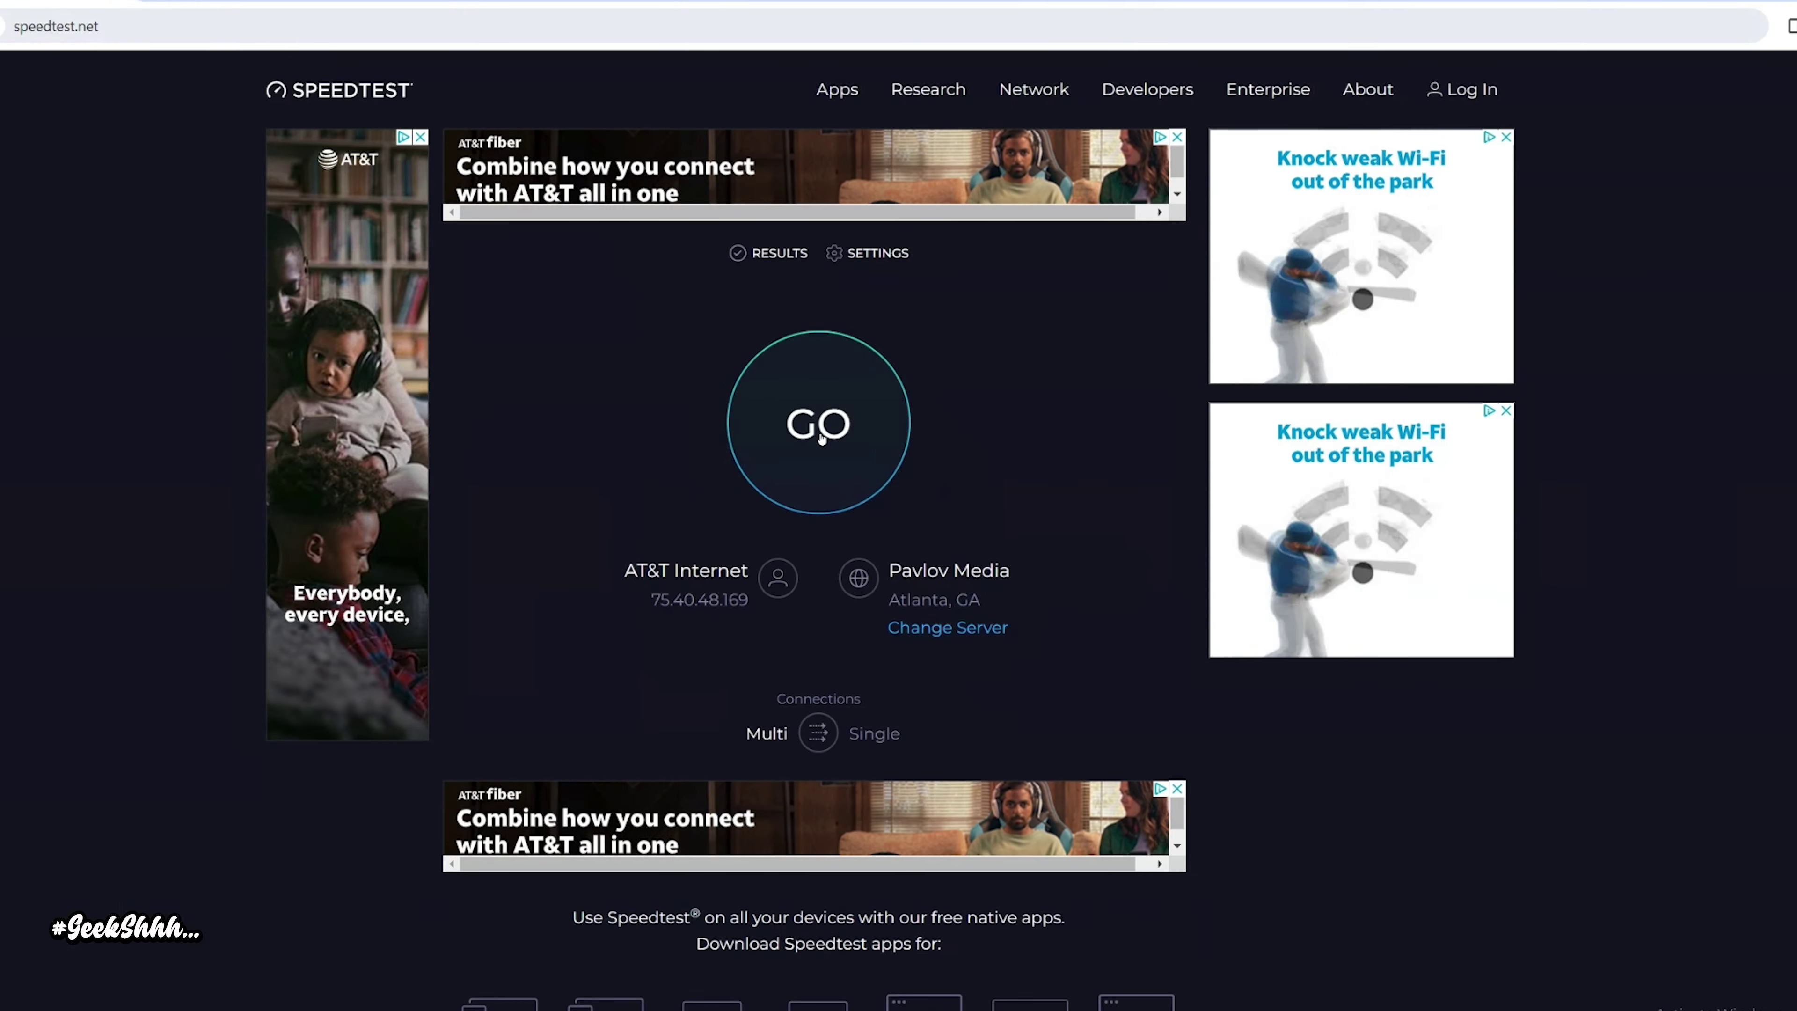
# Start an internet speed test on speedtest.net with the Pavlov Media server in Atlanta
pyautogui.click(819, 428)
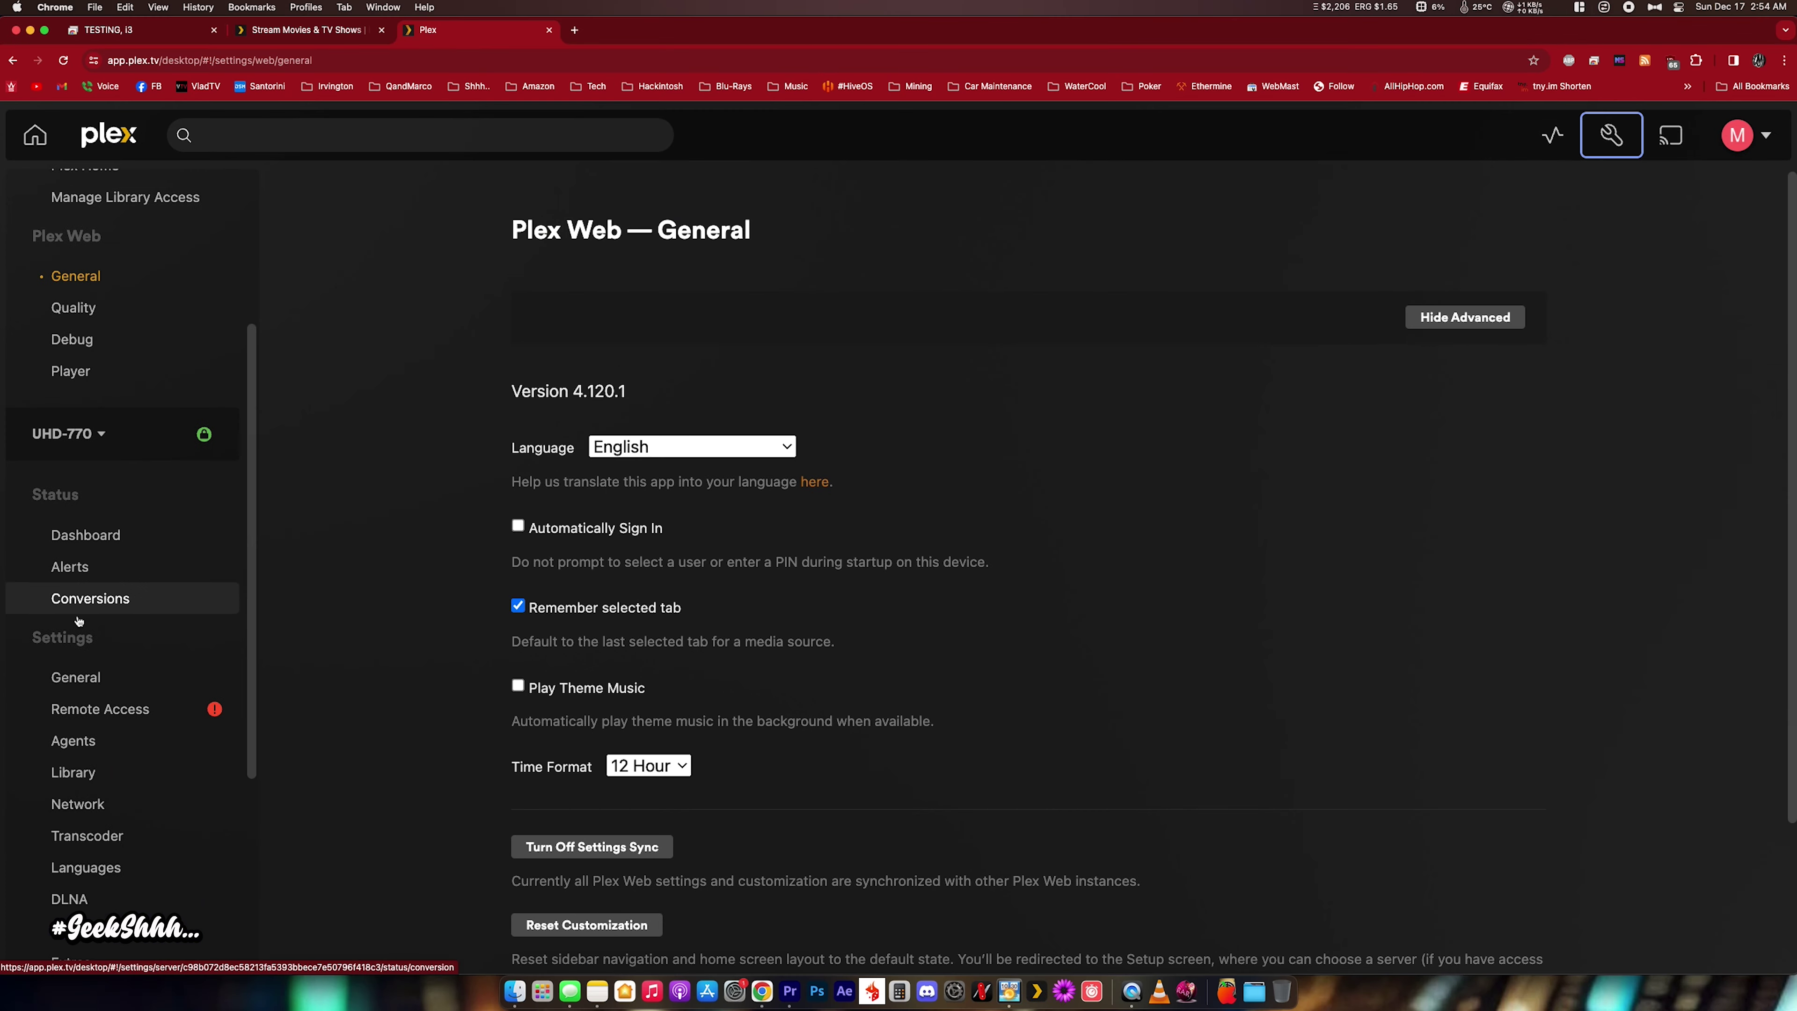
# In UHD-770's transcoder settings, enable hardware-accelerated video encoding, choose Intel(R) UHD Graphics 770 as the transcoding device, and save
pyautogui.click(88, 600)
pyautogui.scroll(-5, 975, 736)
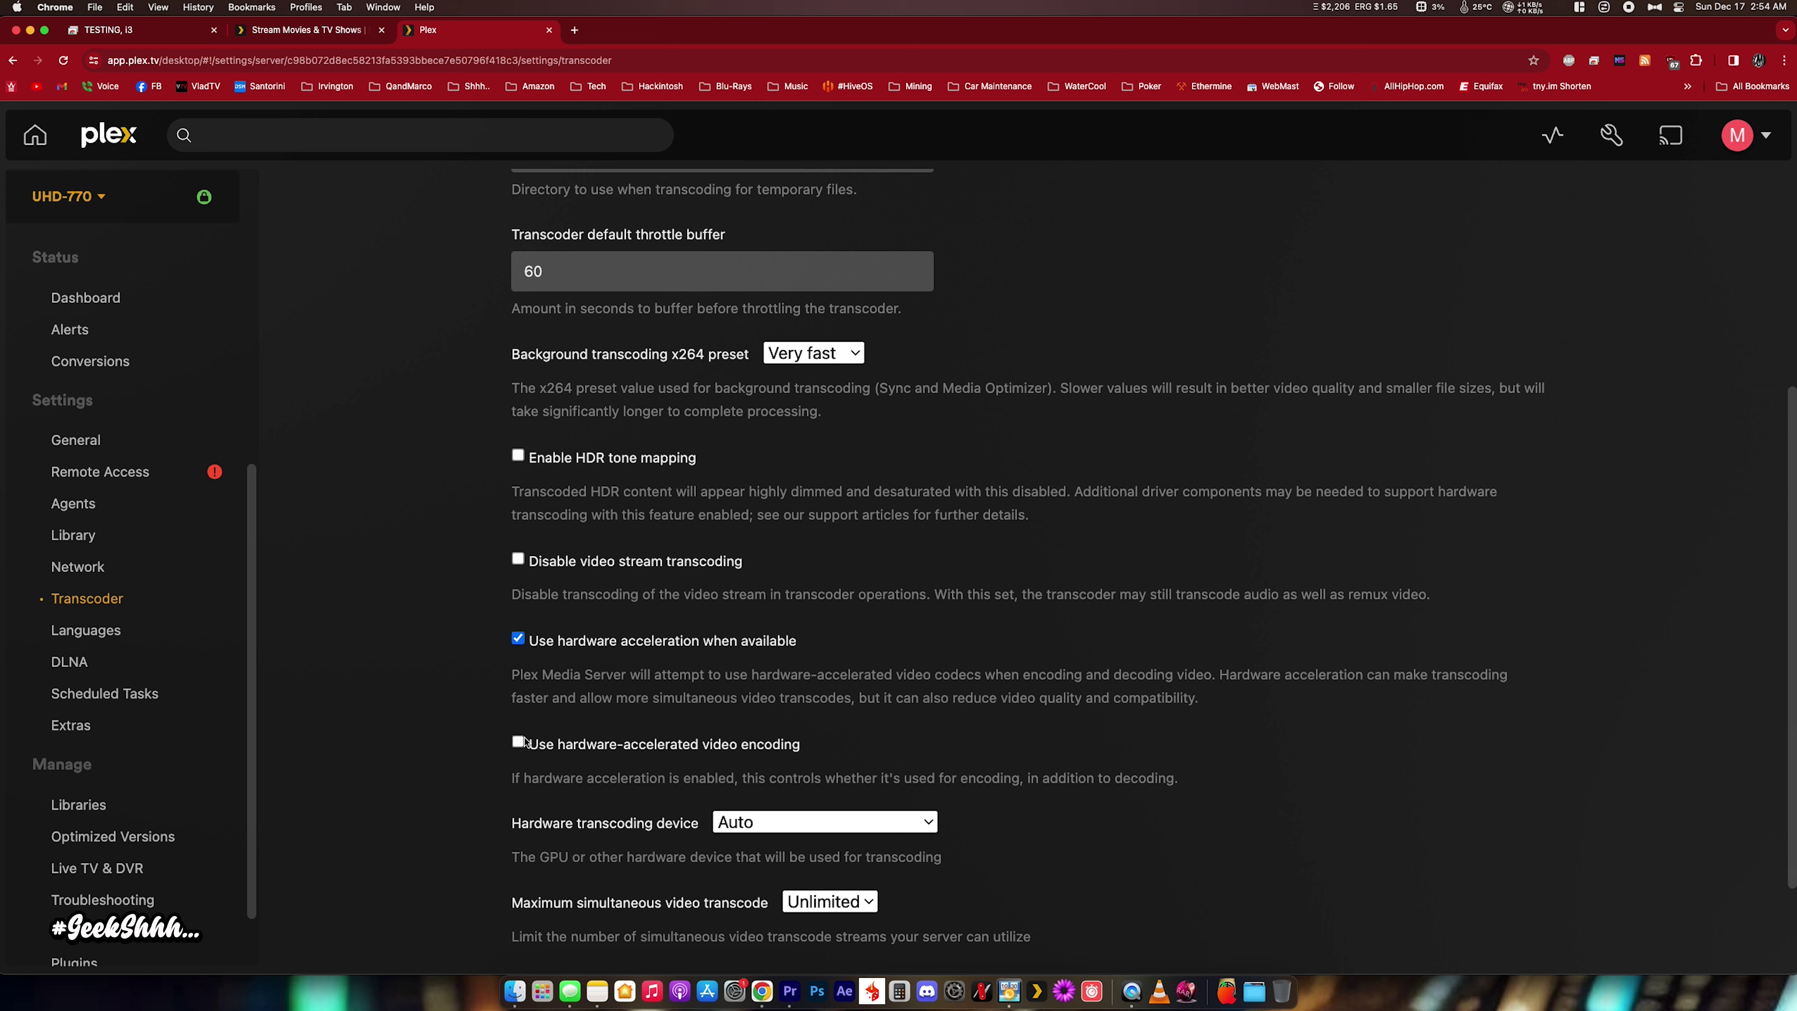
pyautogui.click(935, 823)
pyautogui.click(918, 849)
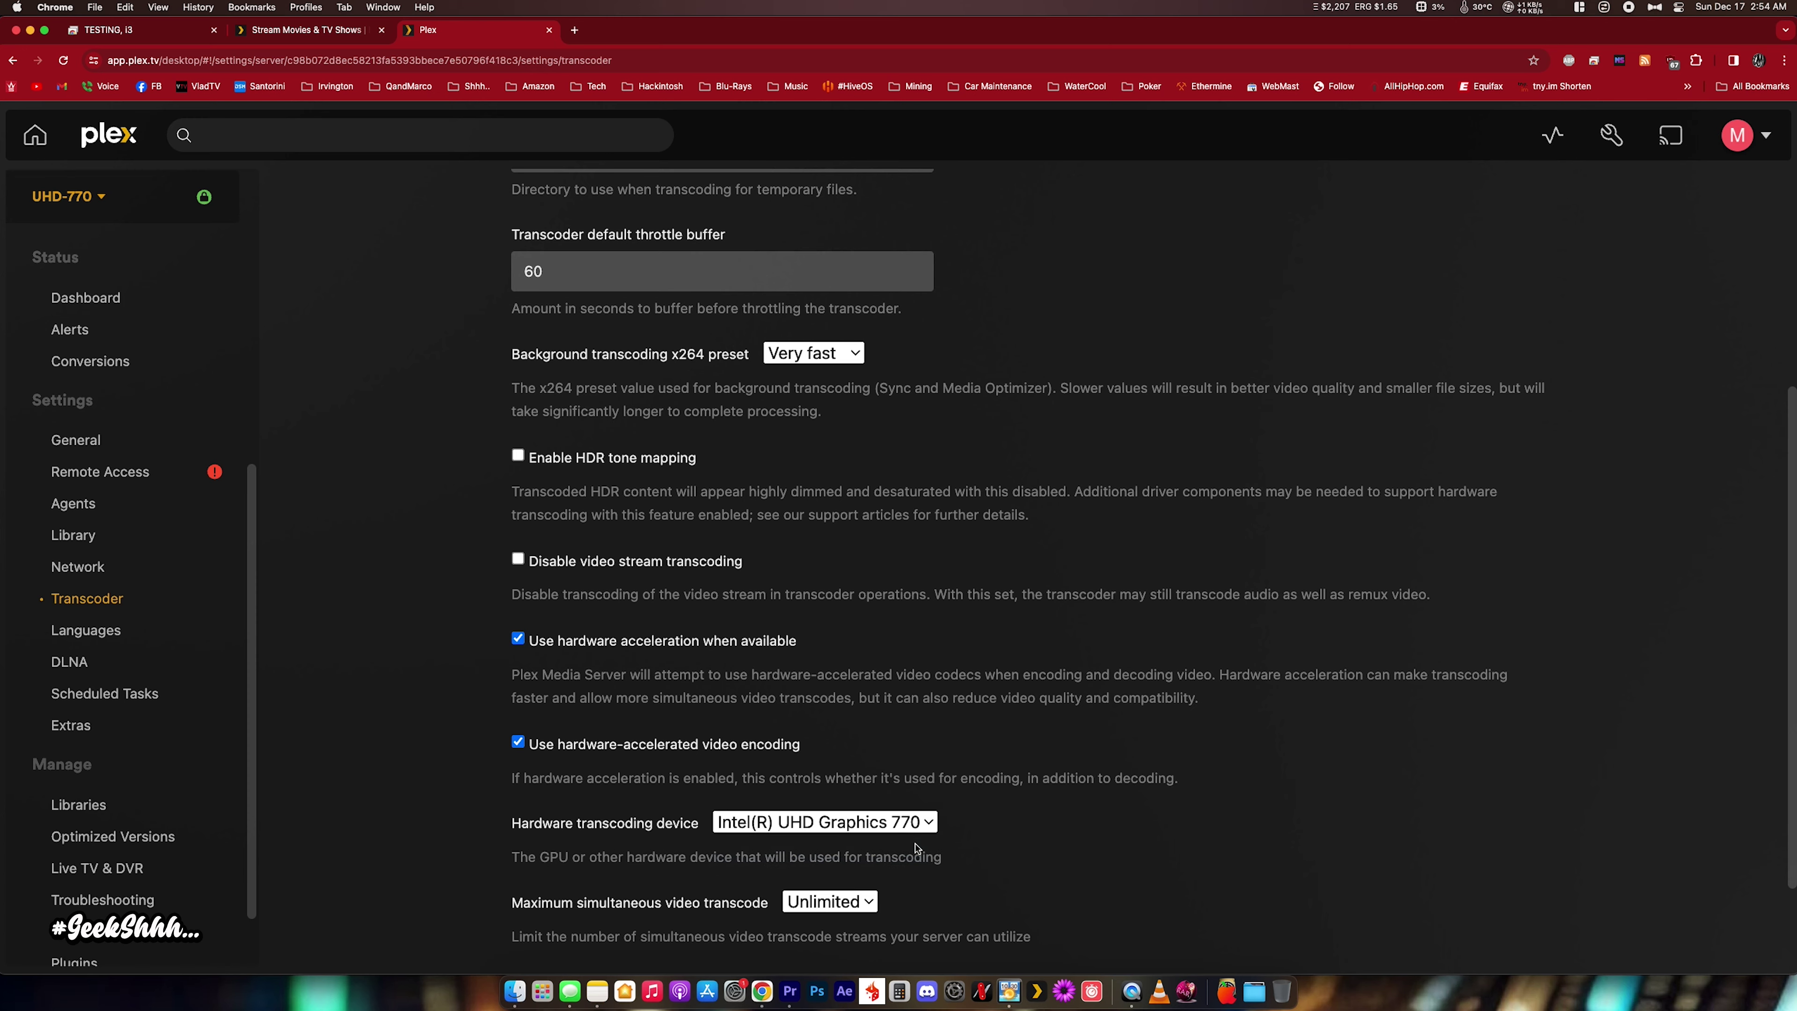
pyautogui.scroll(-2, 1068, 753)
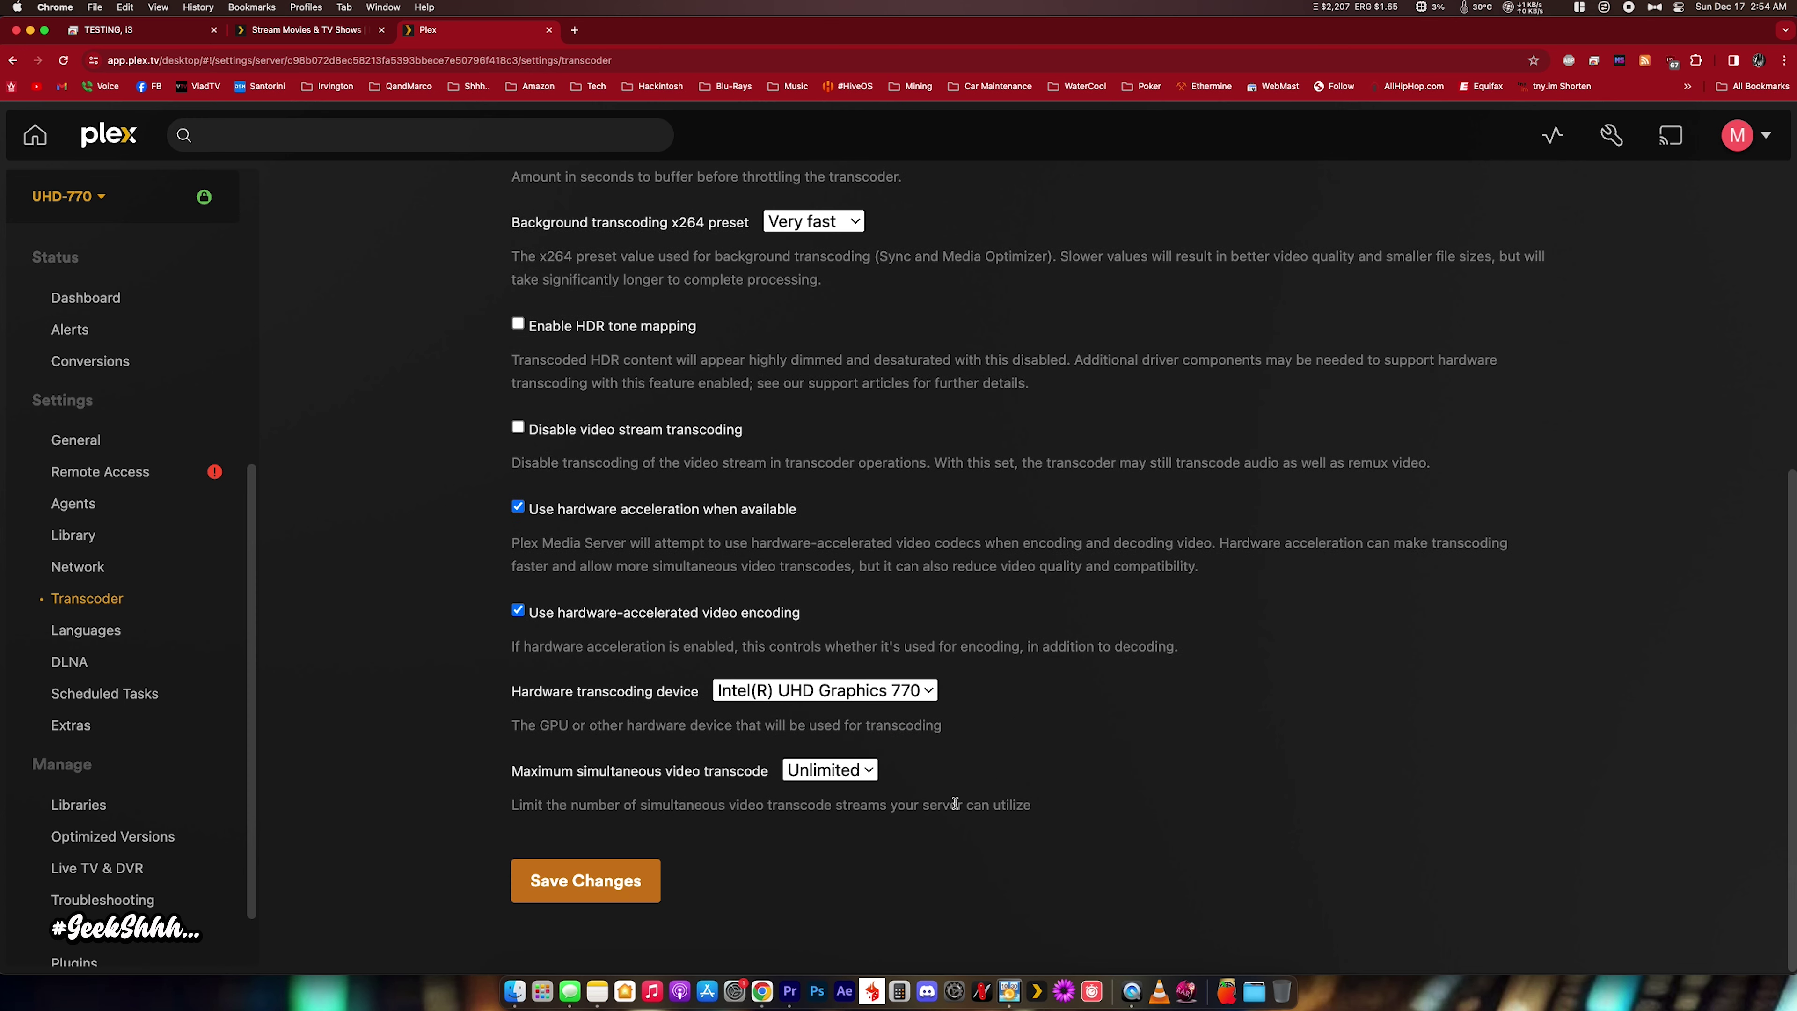
pyautogui.click(586, 881)
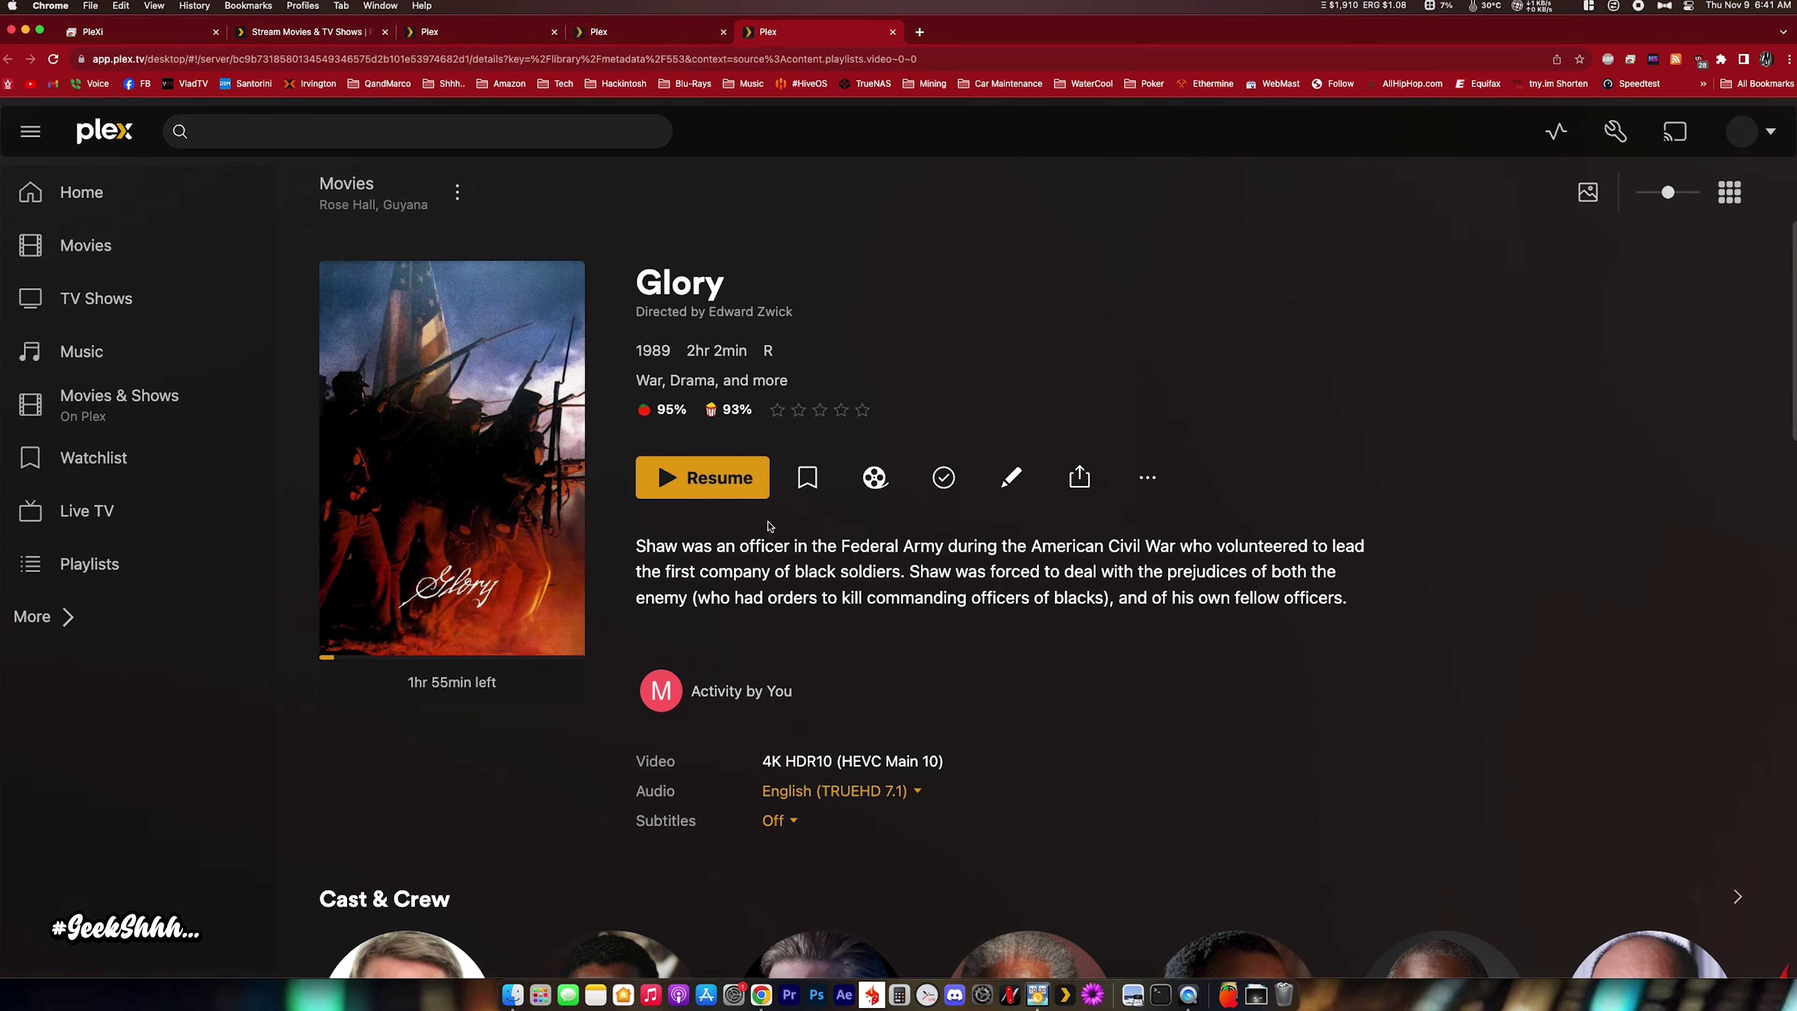
# Resume playback of the movie Glory from its details page
pyautogui.click(710, 488)
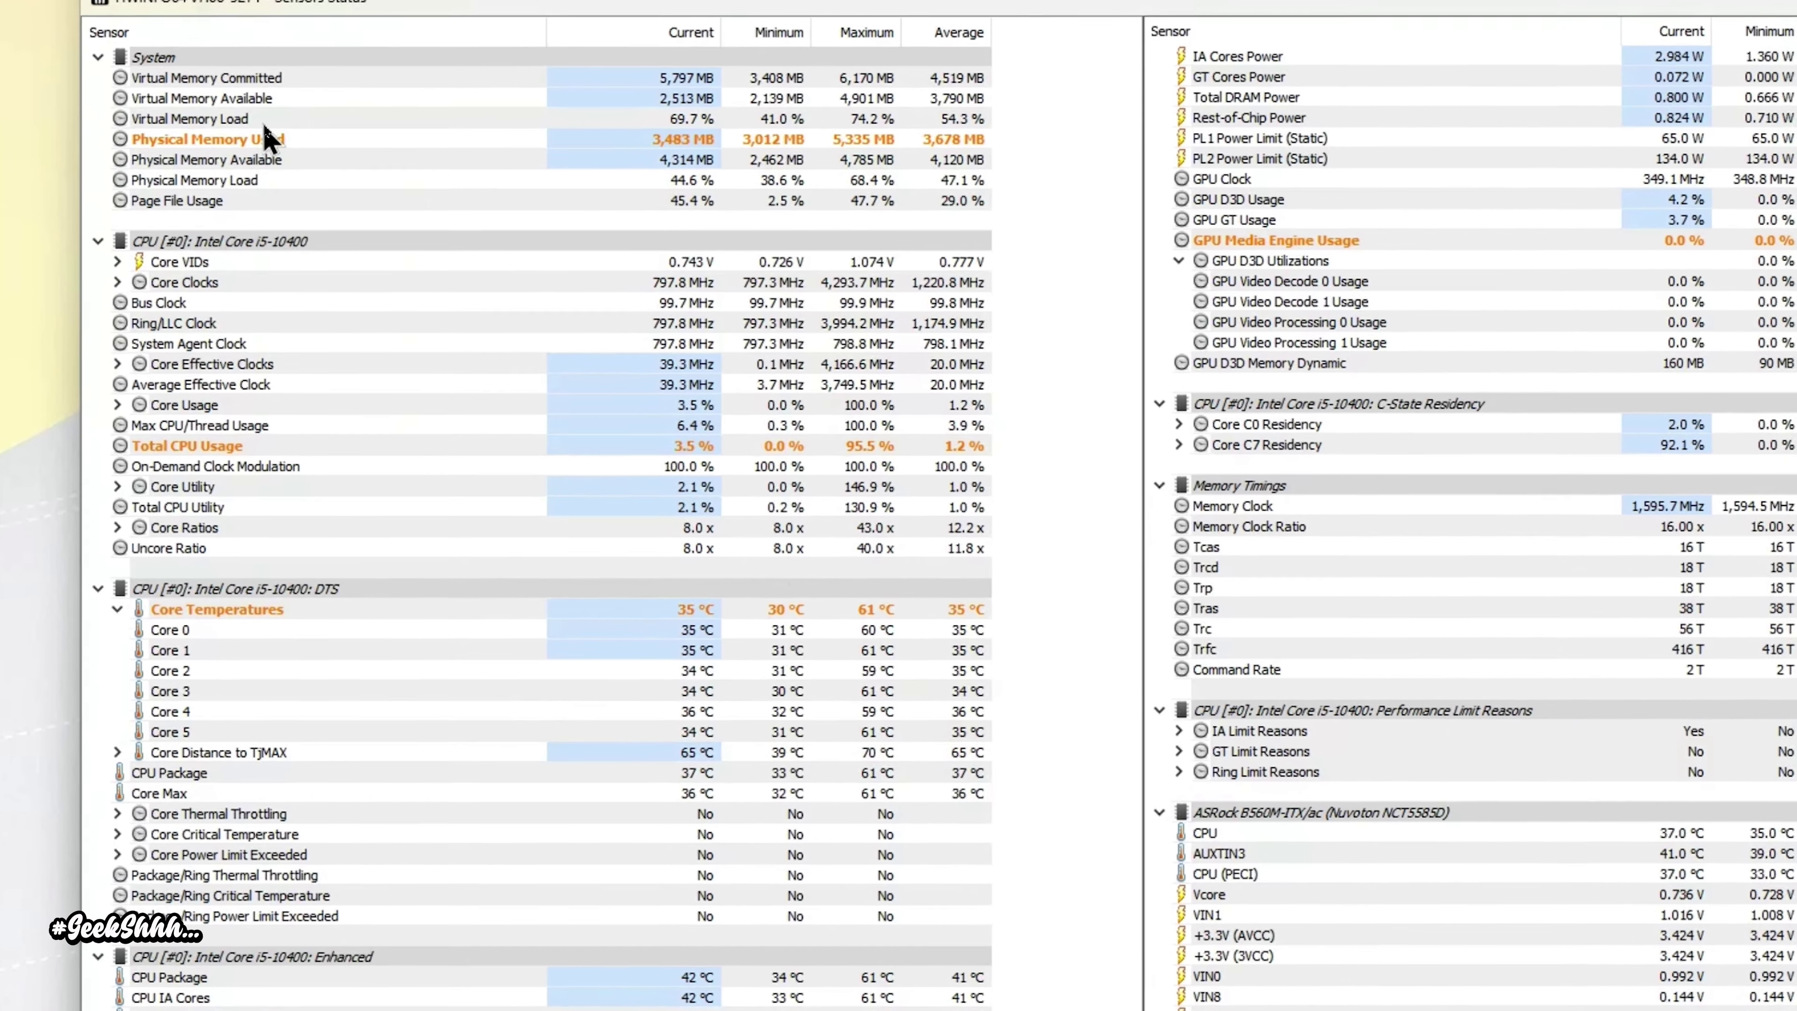
# In HWiNFO64's sensor readings, examine physical memory used, maximum thread usage, total CPU usage and GPU media engine usage
pyautogui.moveTo(264, 159)
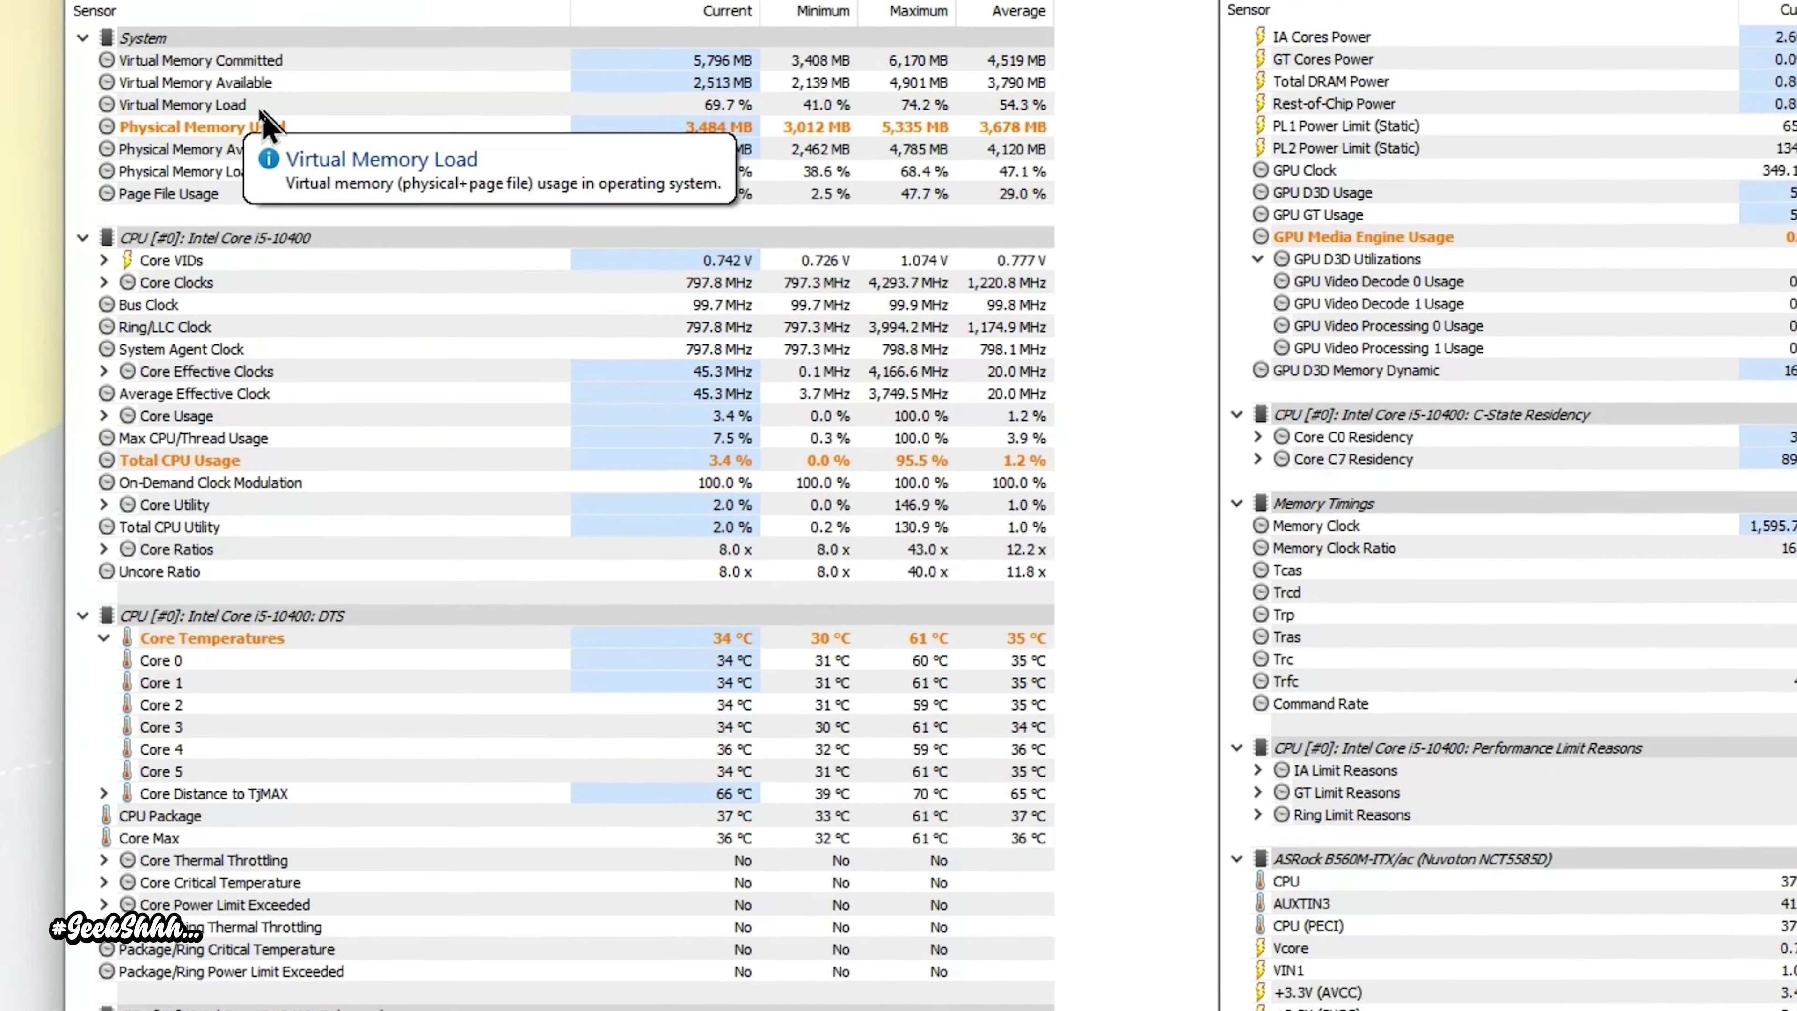
pyautogui.click(262, 125)
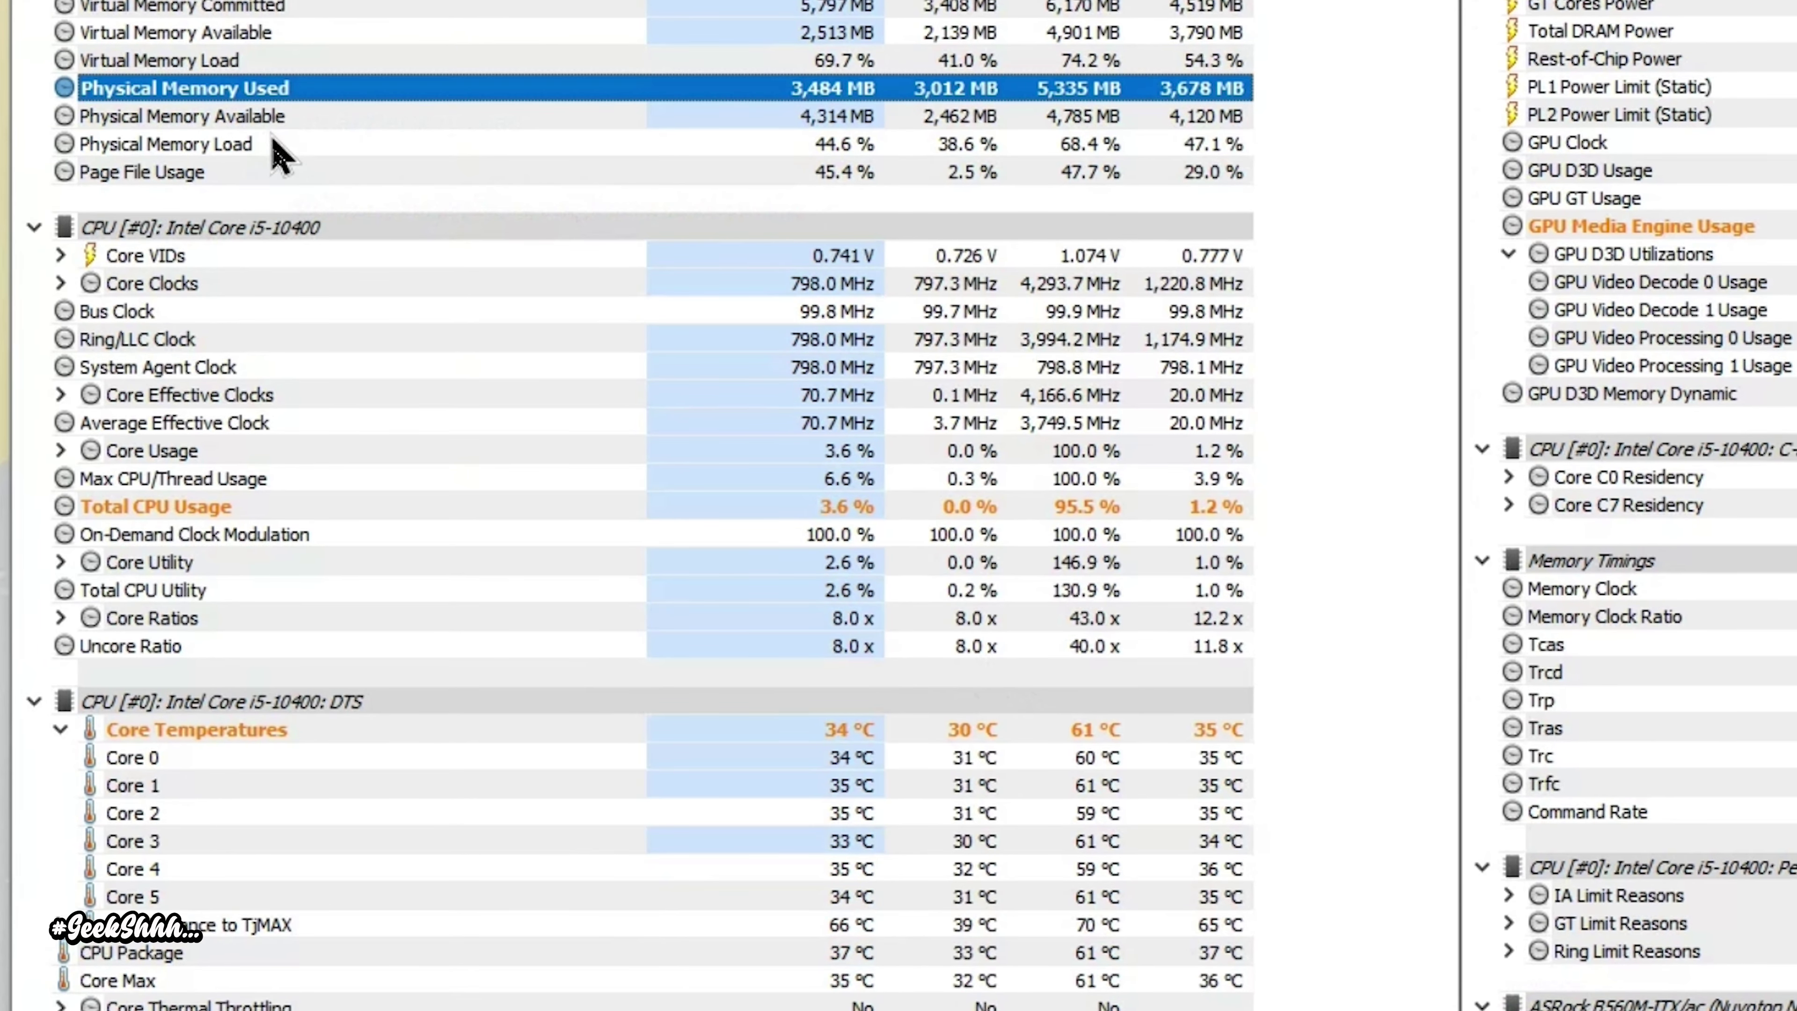
pyautogui.click(361, 487)
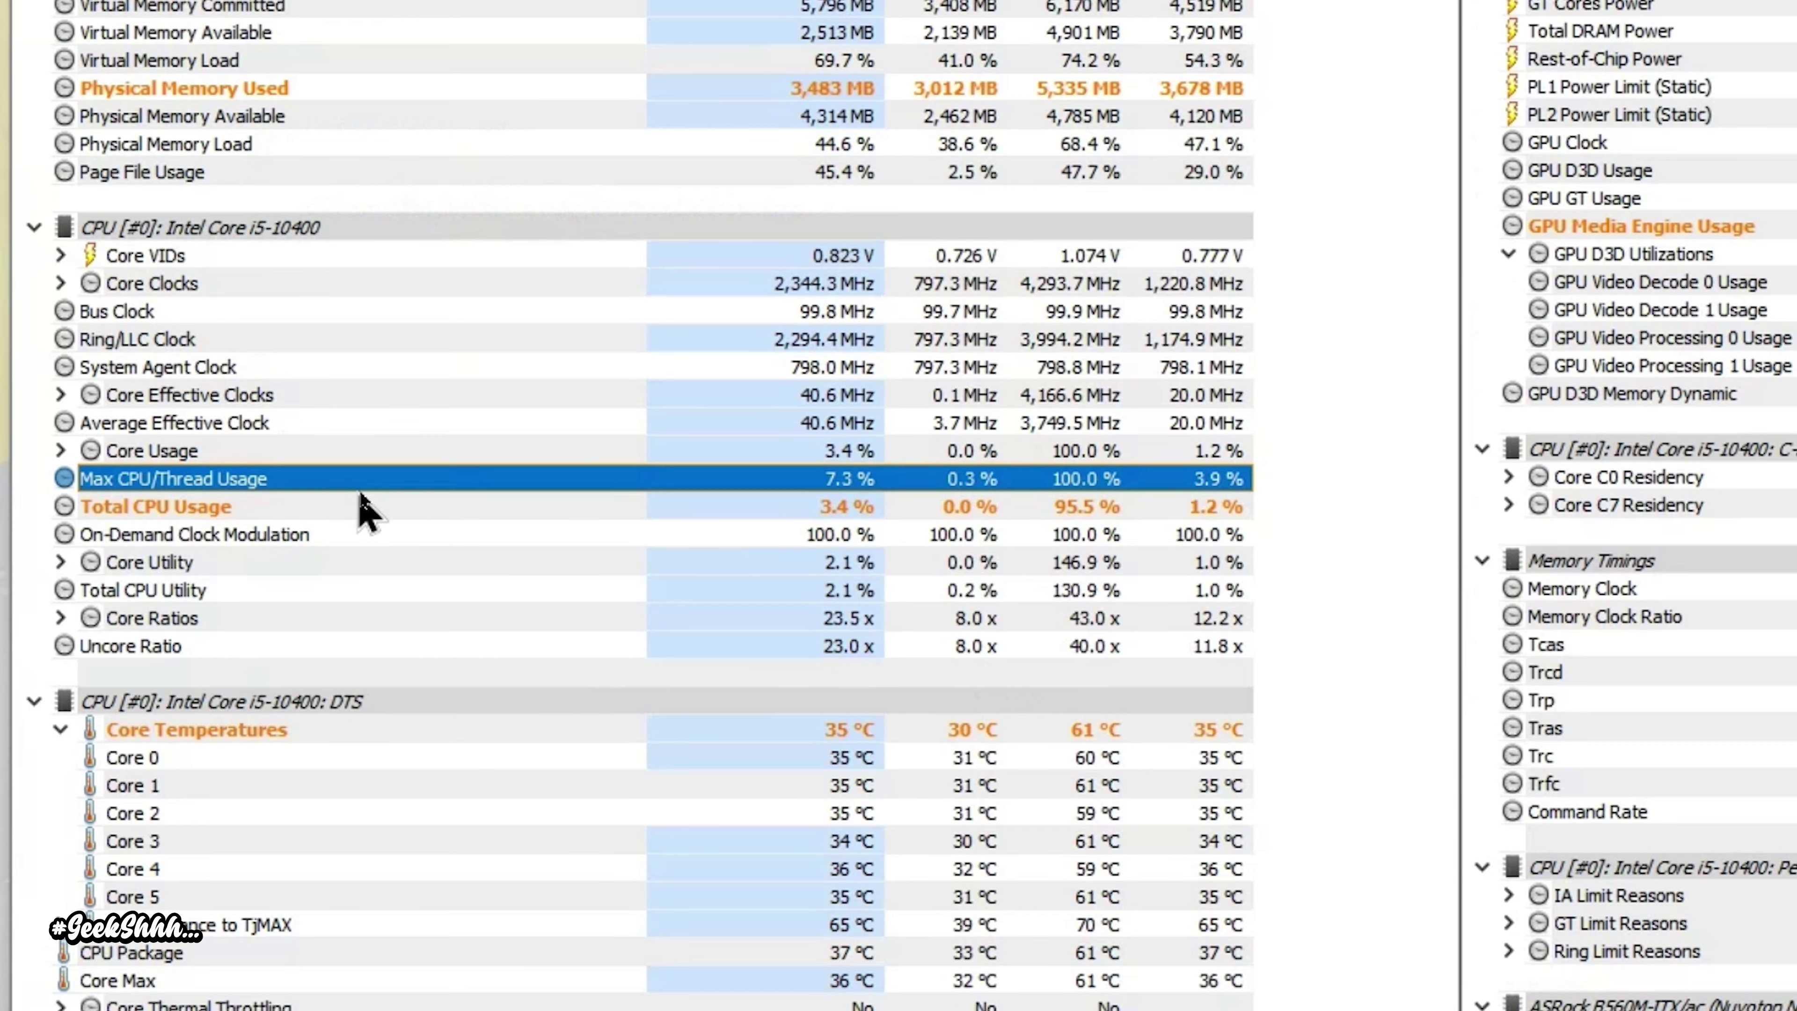
pyautogui.click(411, 507)
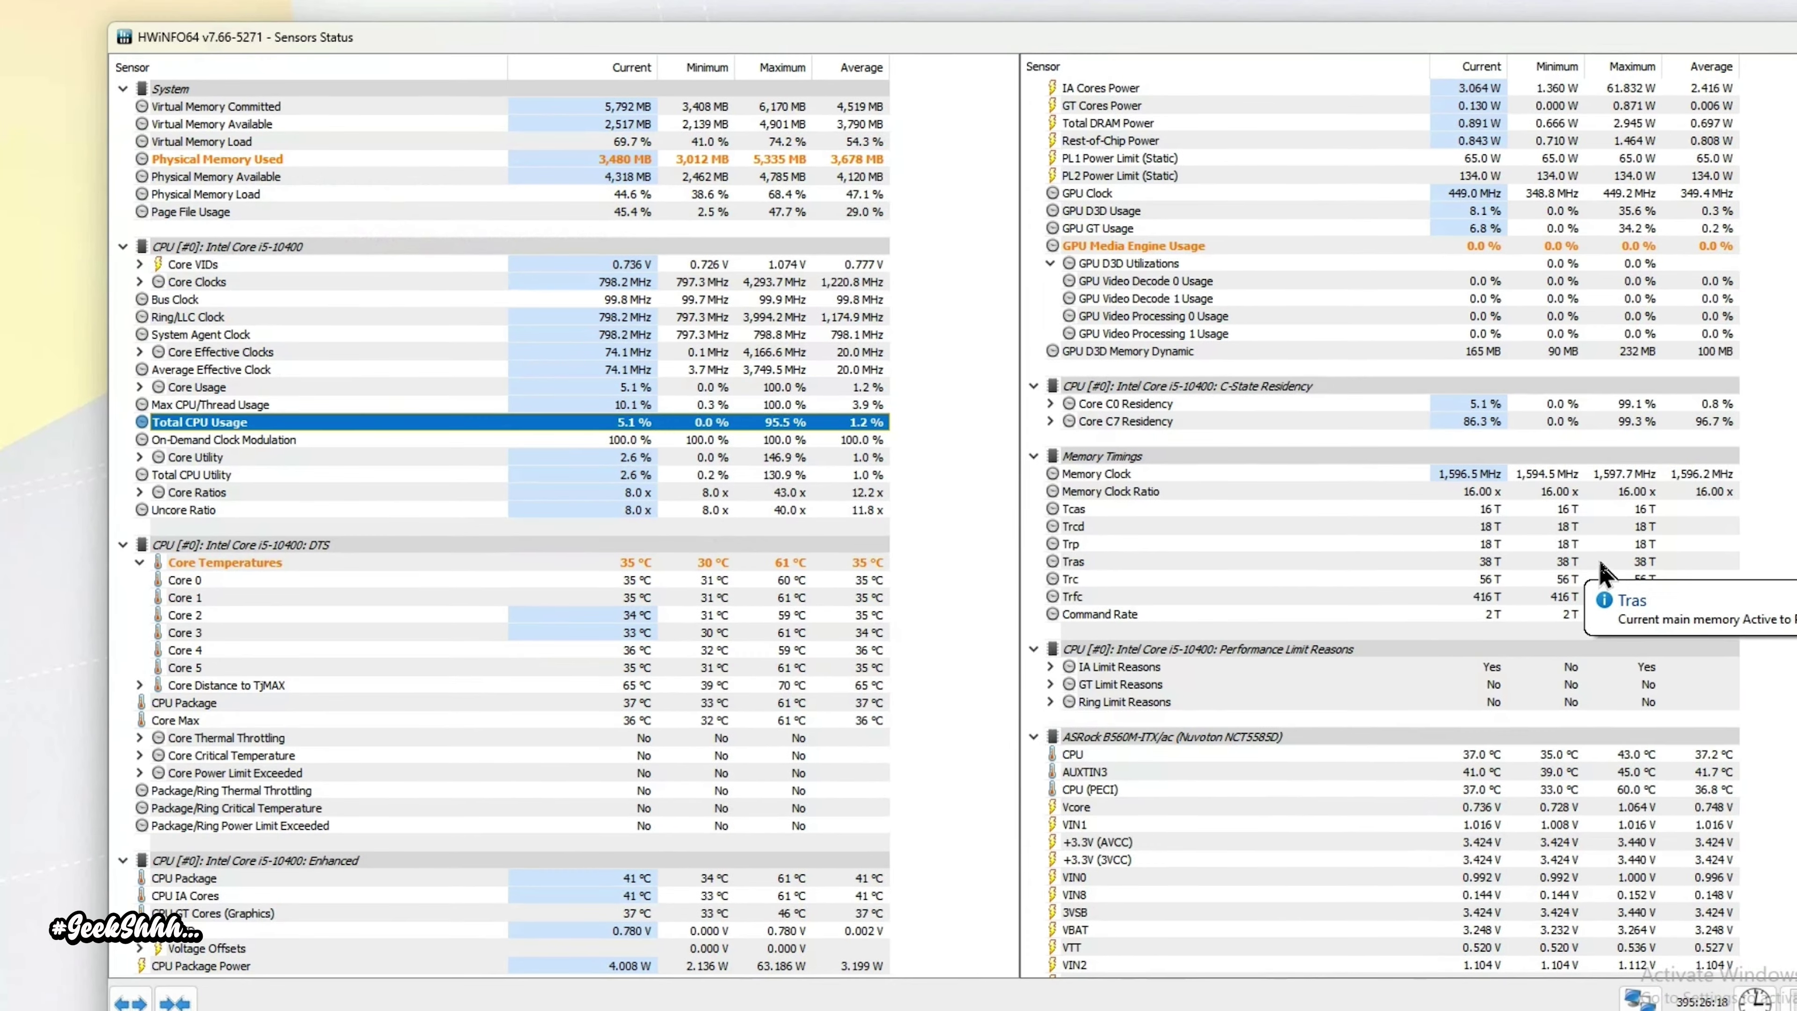
pyautogui.click(1296, 247)
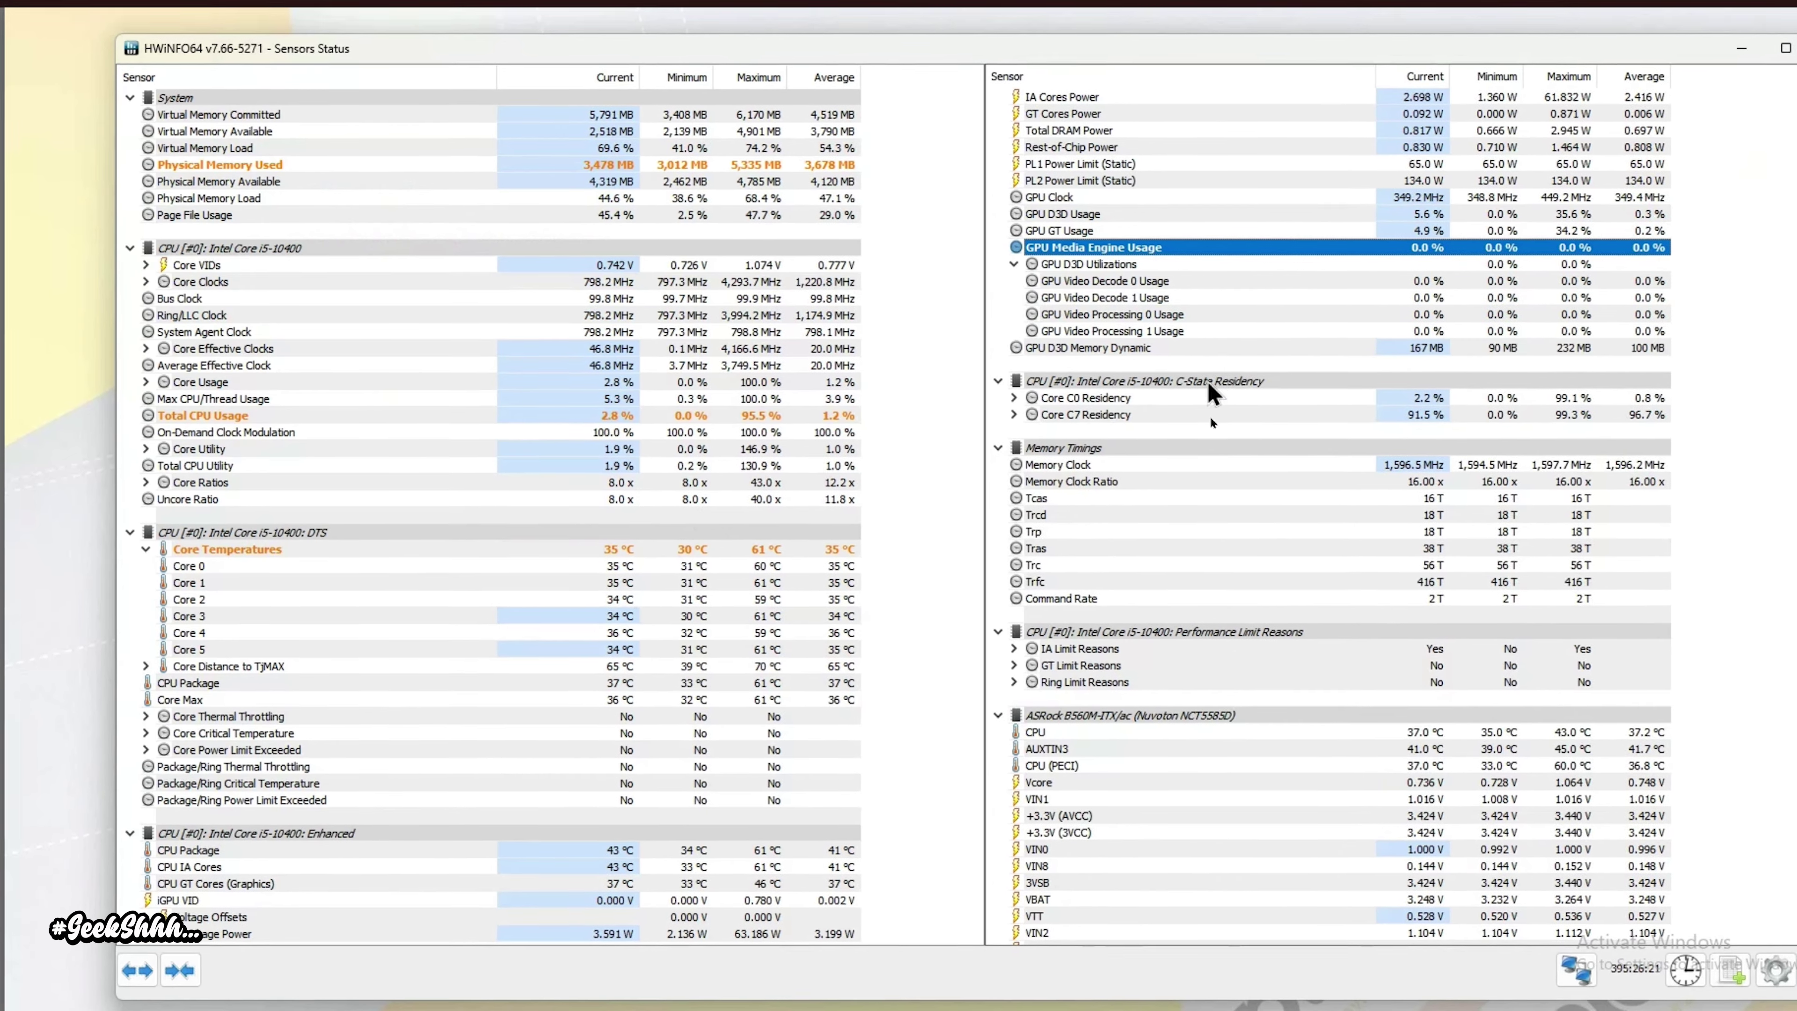
# Examine the UPS load in watts and the CPU core temperatures in the sensor readings
pyautogui.scroll(-20, 1211, 416)
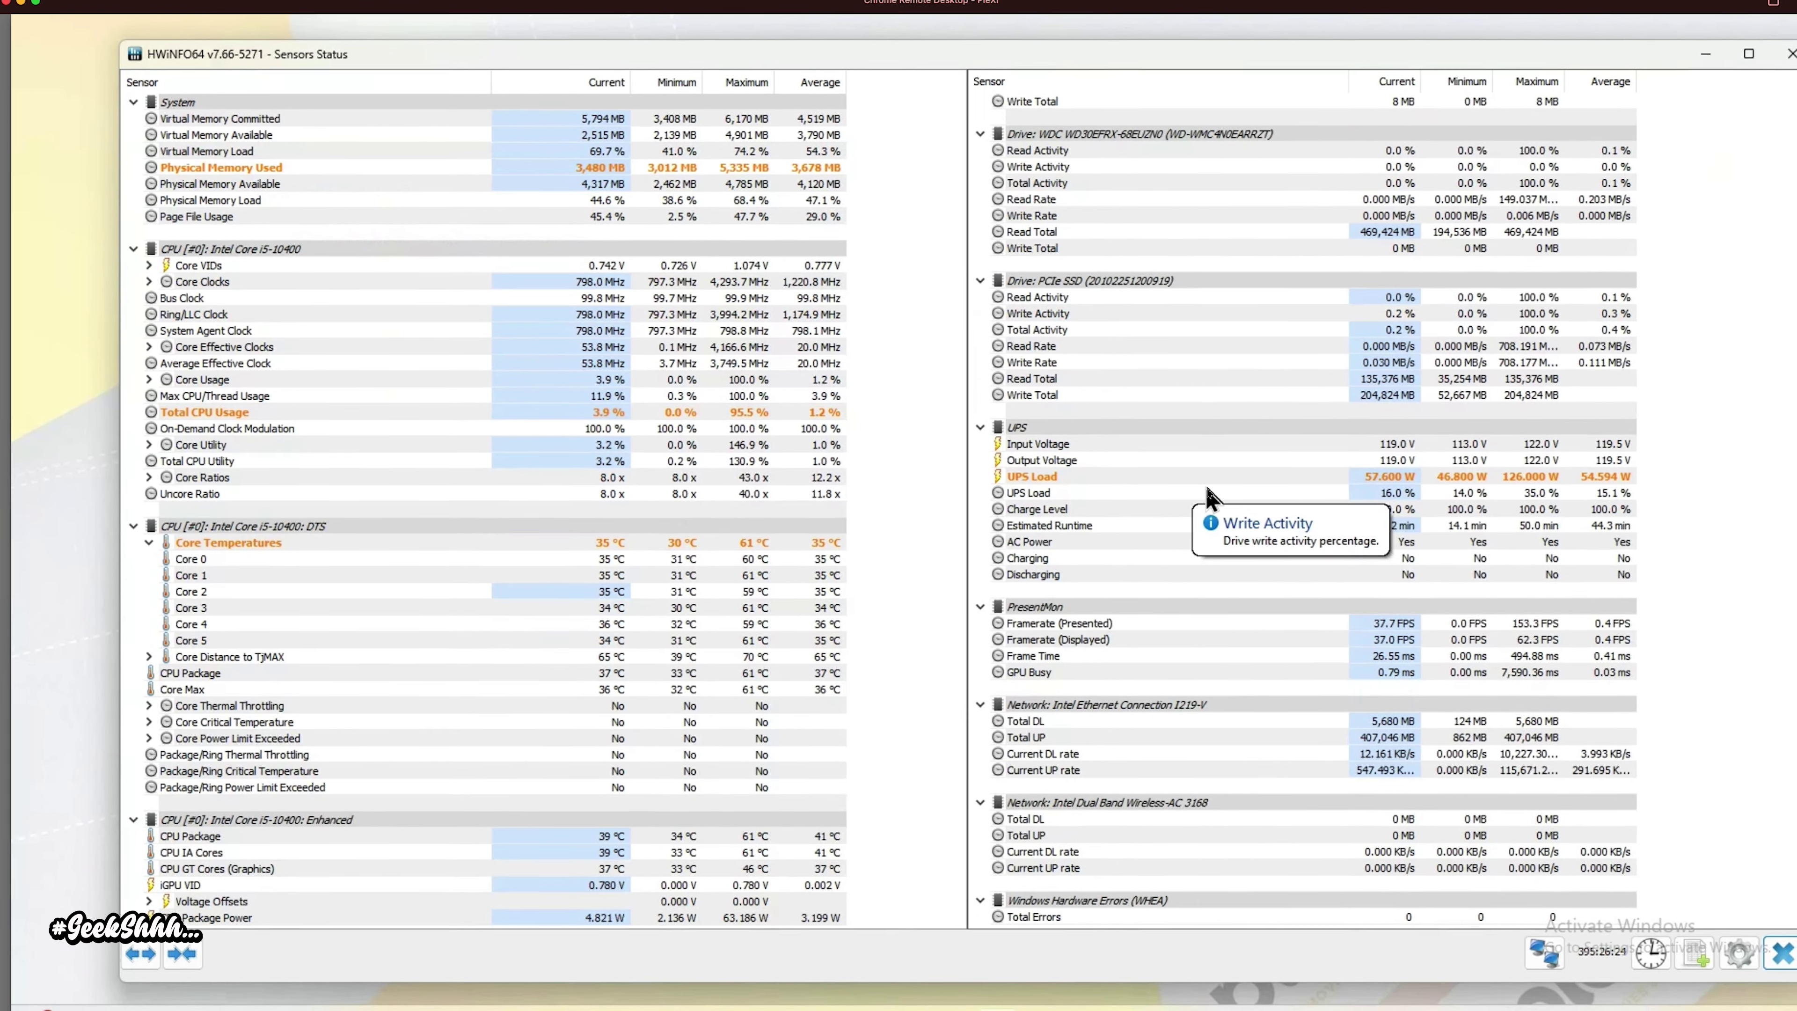
pyautogui.click(1200, 477)
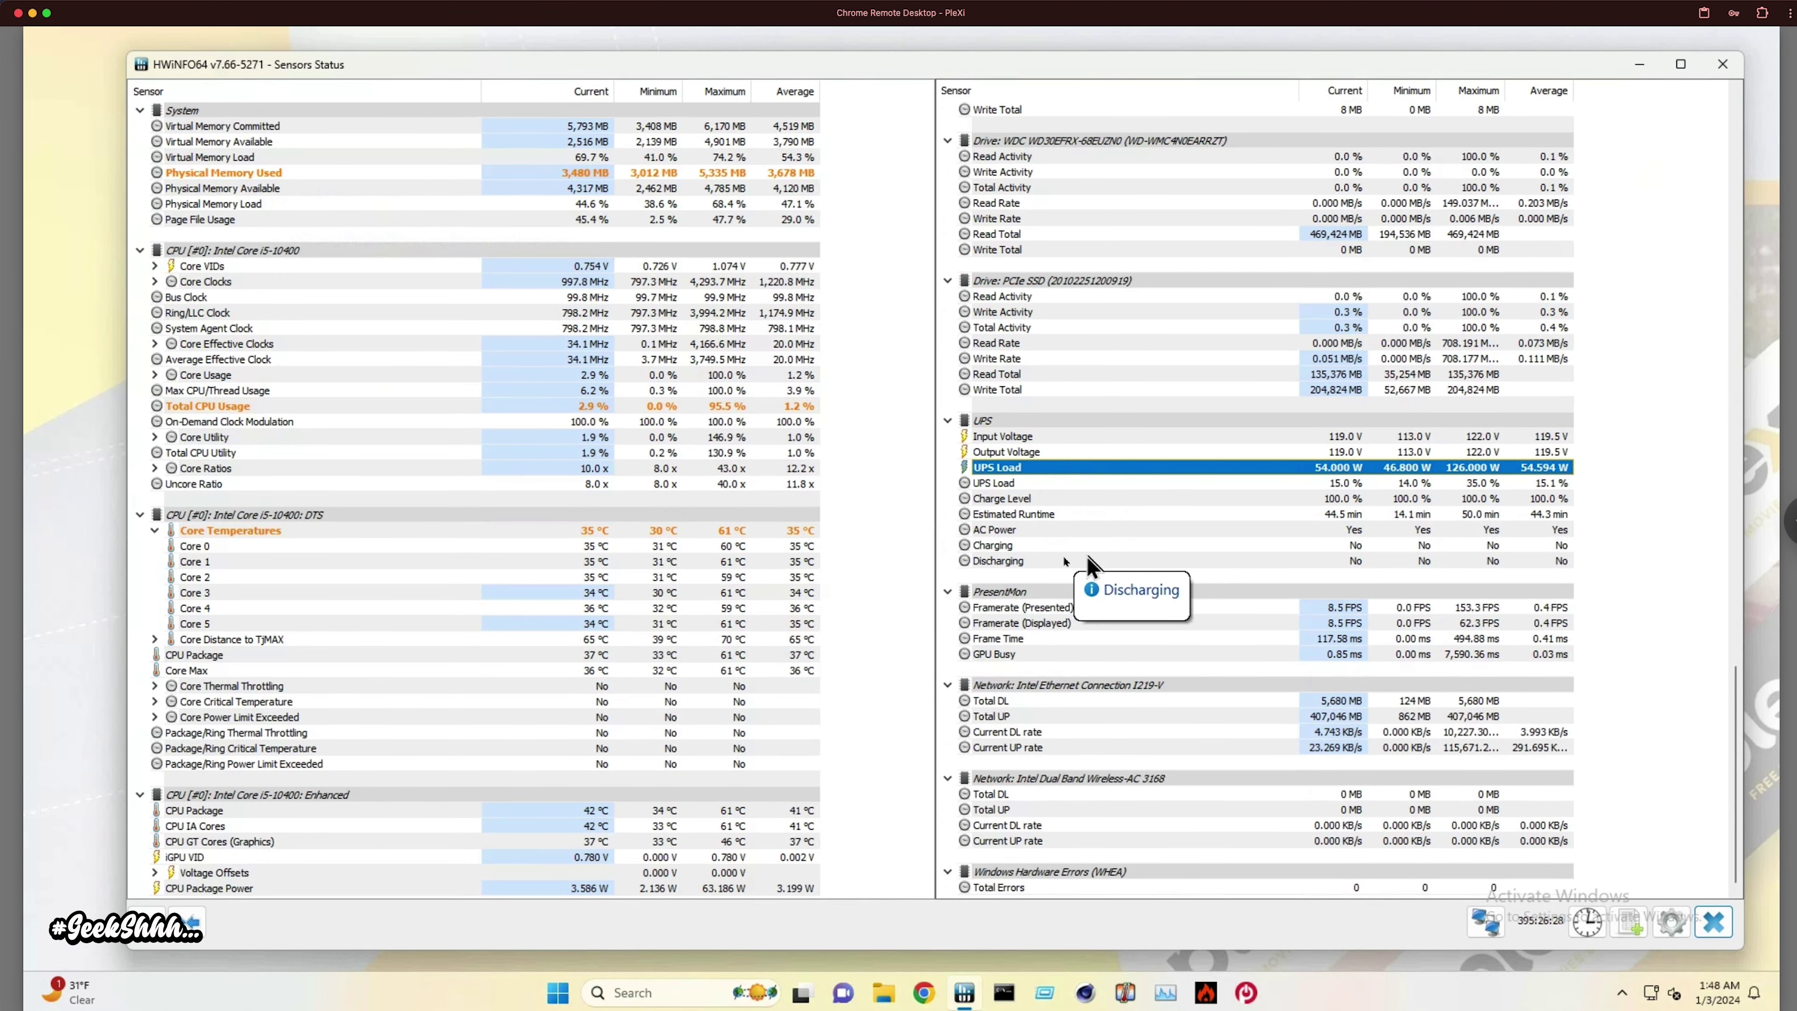
pyautogui.click(355, 532)
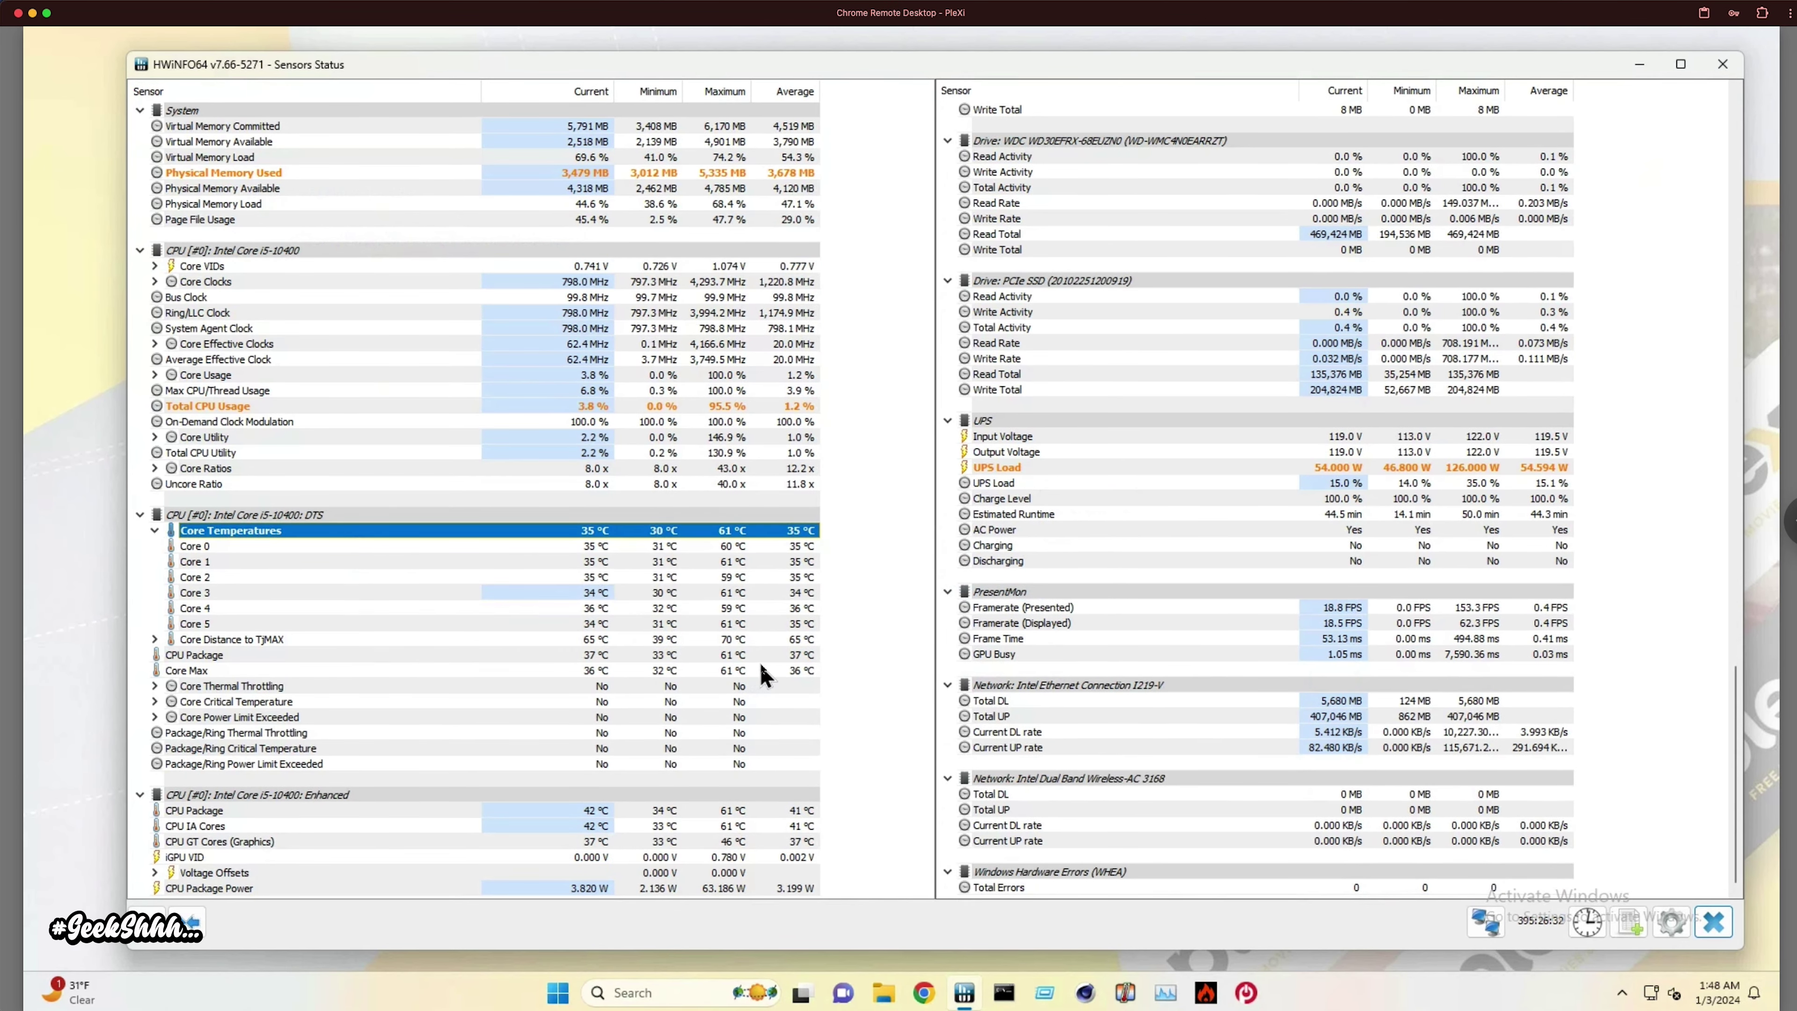
pyautogui.moveTo(764, 677)
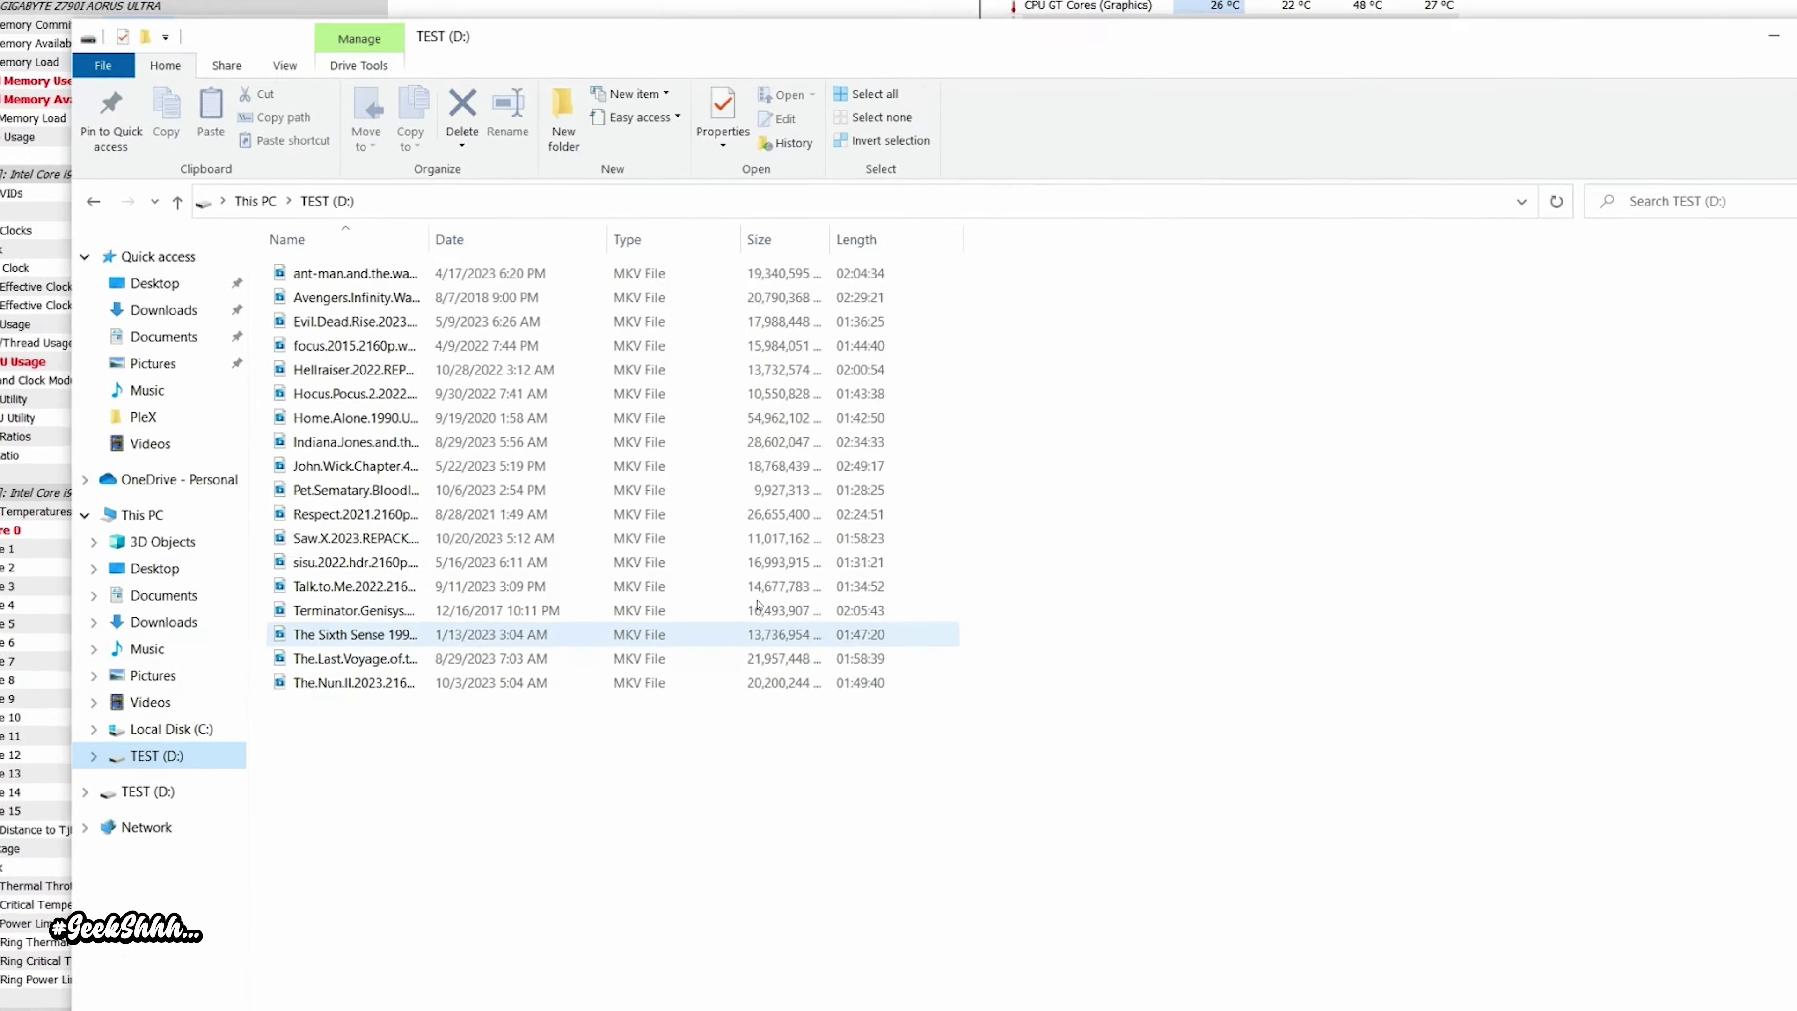
# Compare the file sizes of the Pet Sematary Bloodlines and Home Alone MKV files on the TEST (D:) drive
pyautogui.click(742, 498)
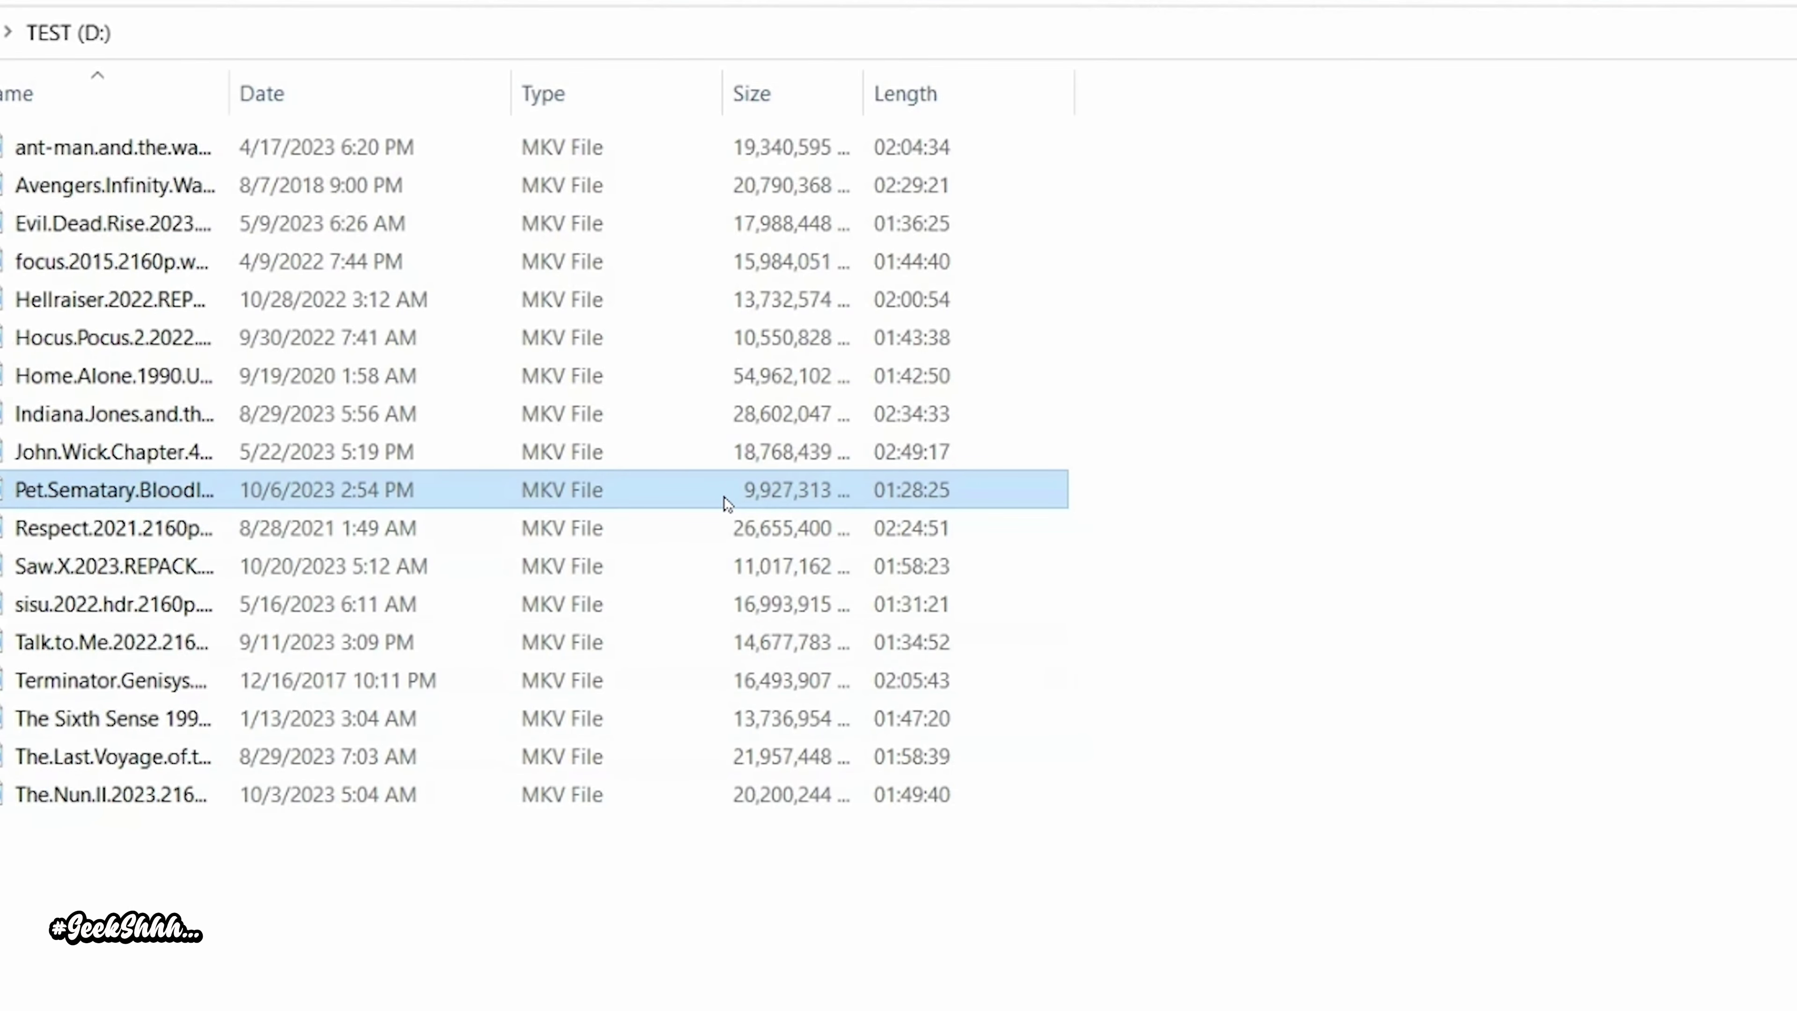
pyautogui.click(675, 375)
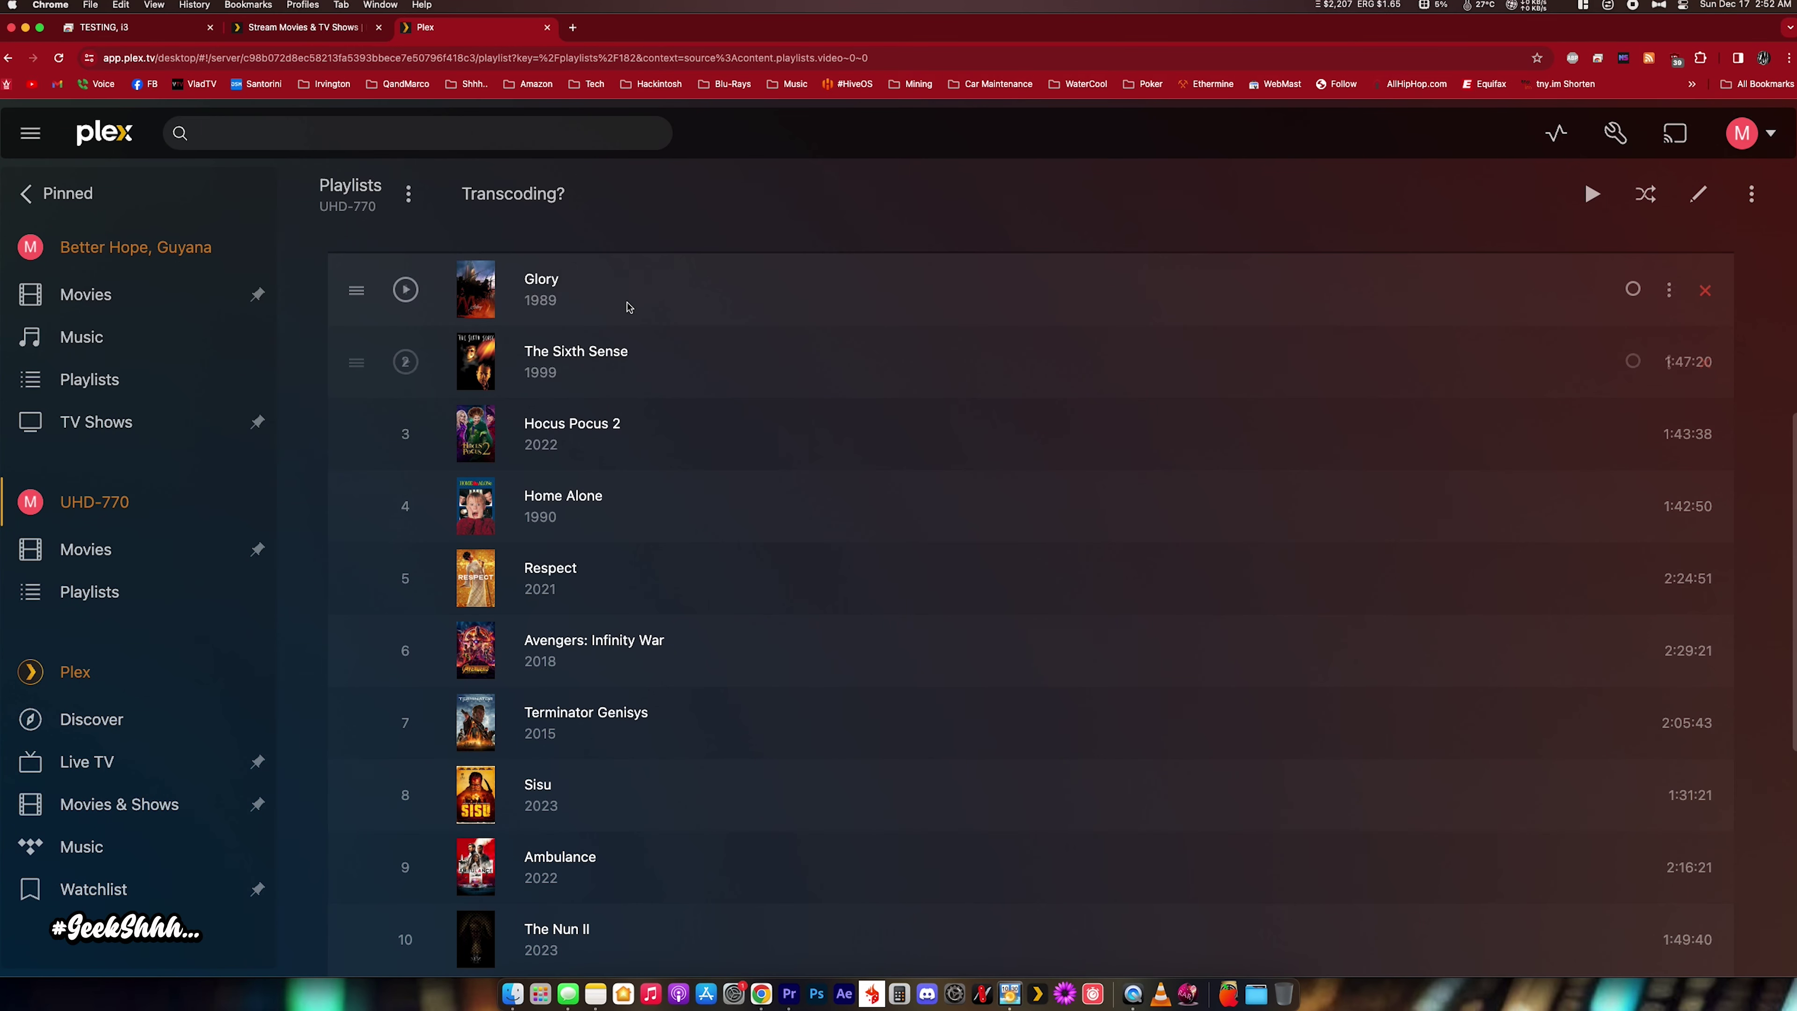
# Open Glory from the "Transcoding?" playlist in Plex and examine its video and audio formats
pyautogui.click(551, 280)
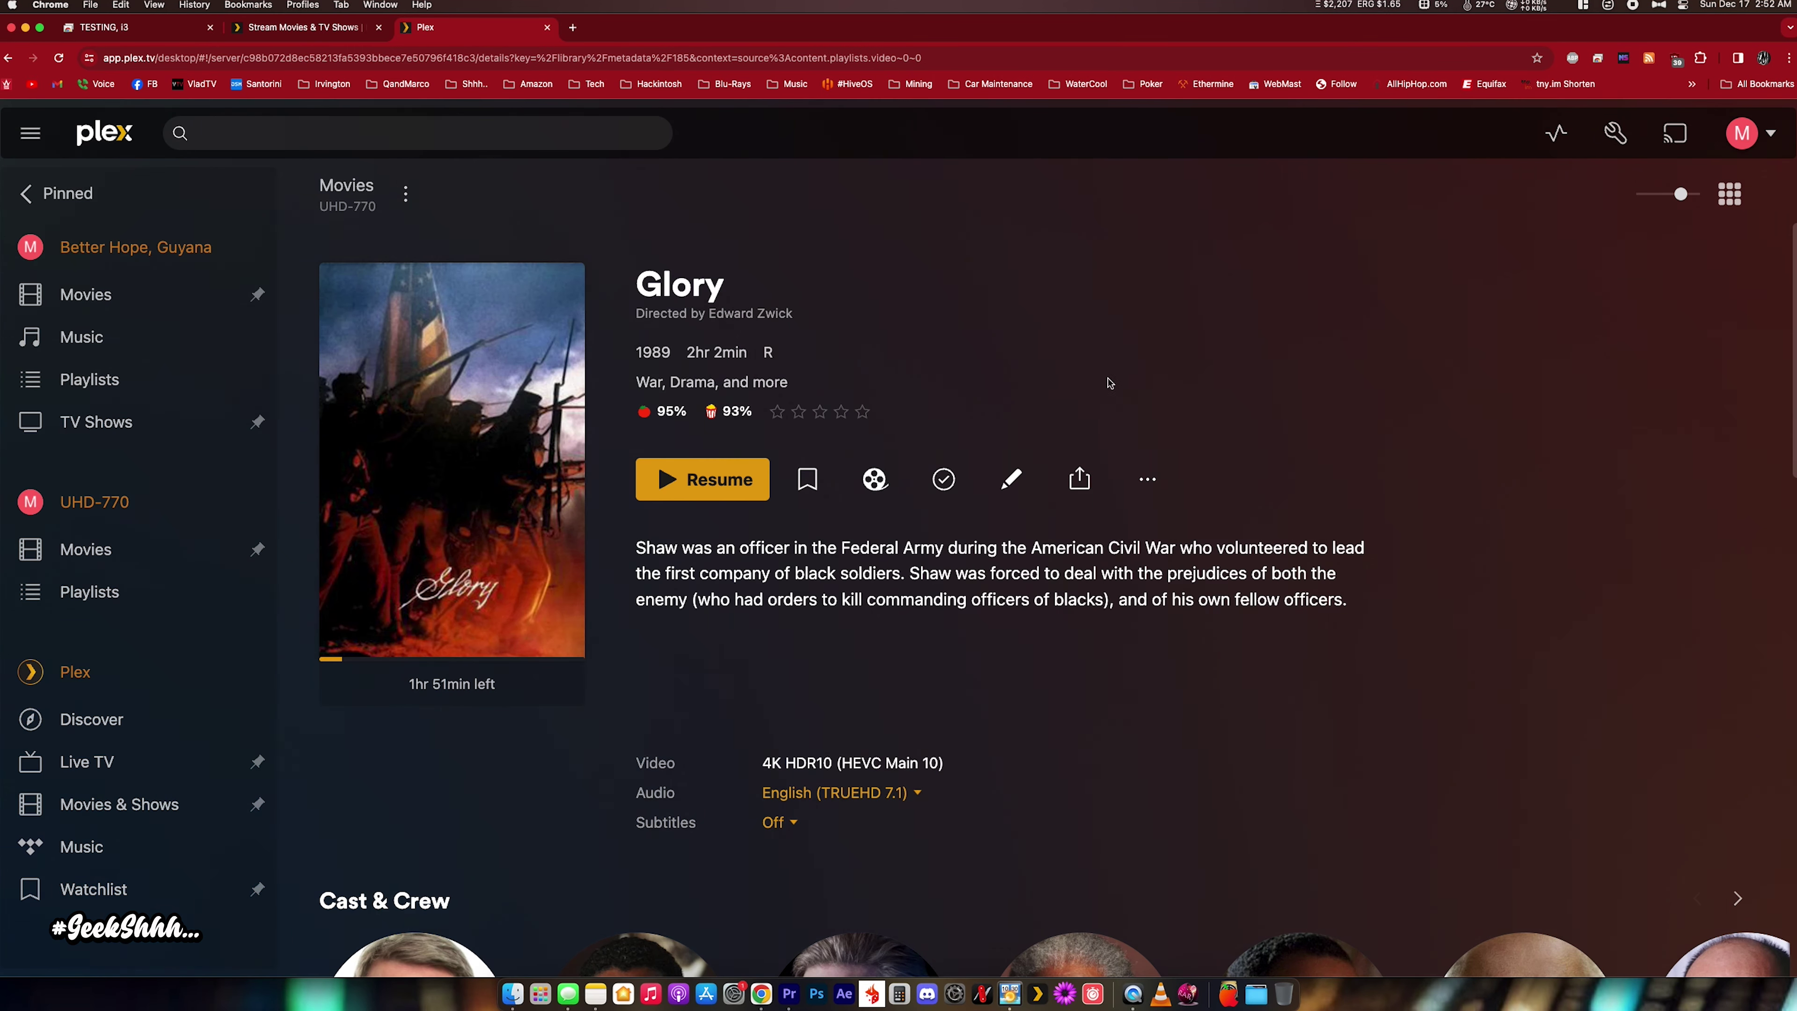
pyautogui.scroll(-3, 1403, 502)
pyautogui.scroll(3, 1283, 509)
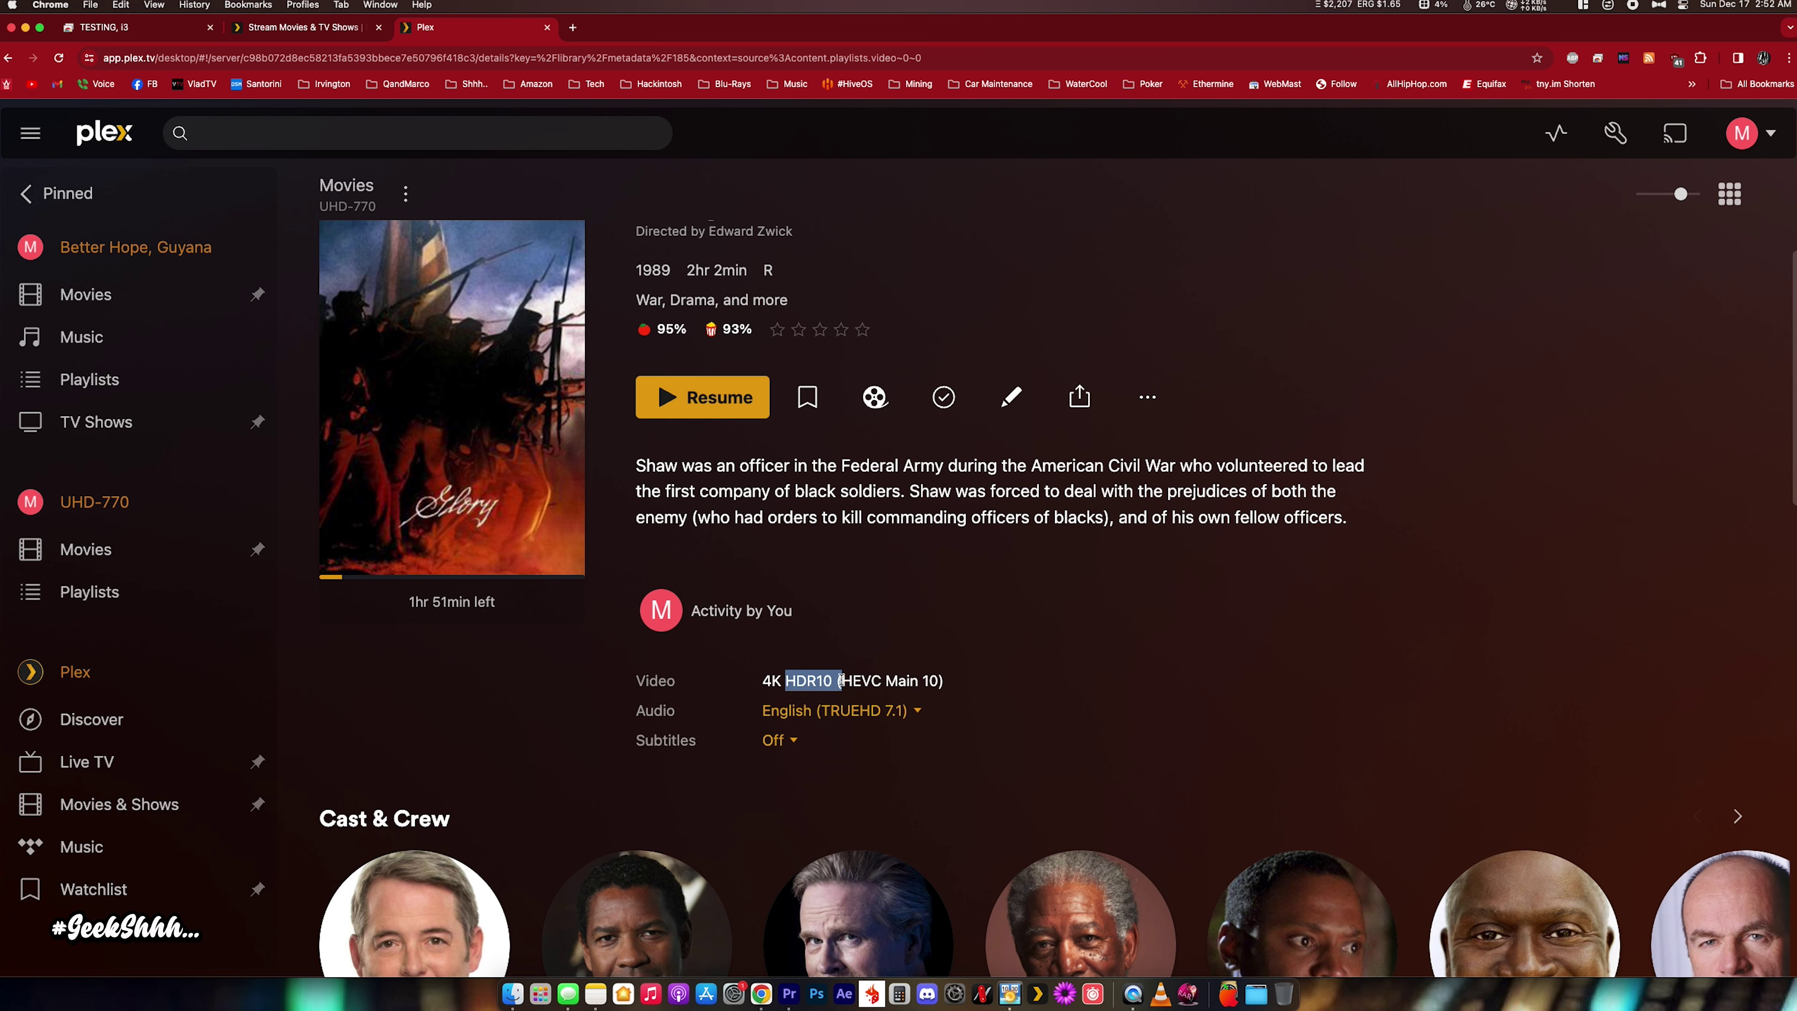
# Go back to the "Transcoding?" playlist and open The Sixth Sense to check its video and audio formats
pyautogui.press('super+bracketleft')
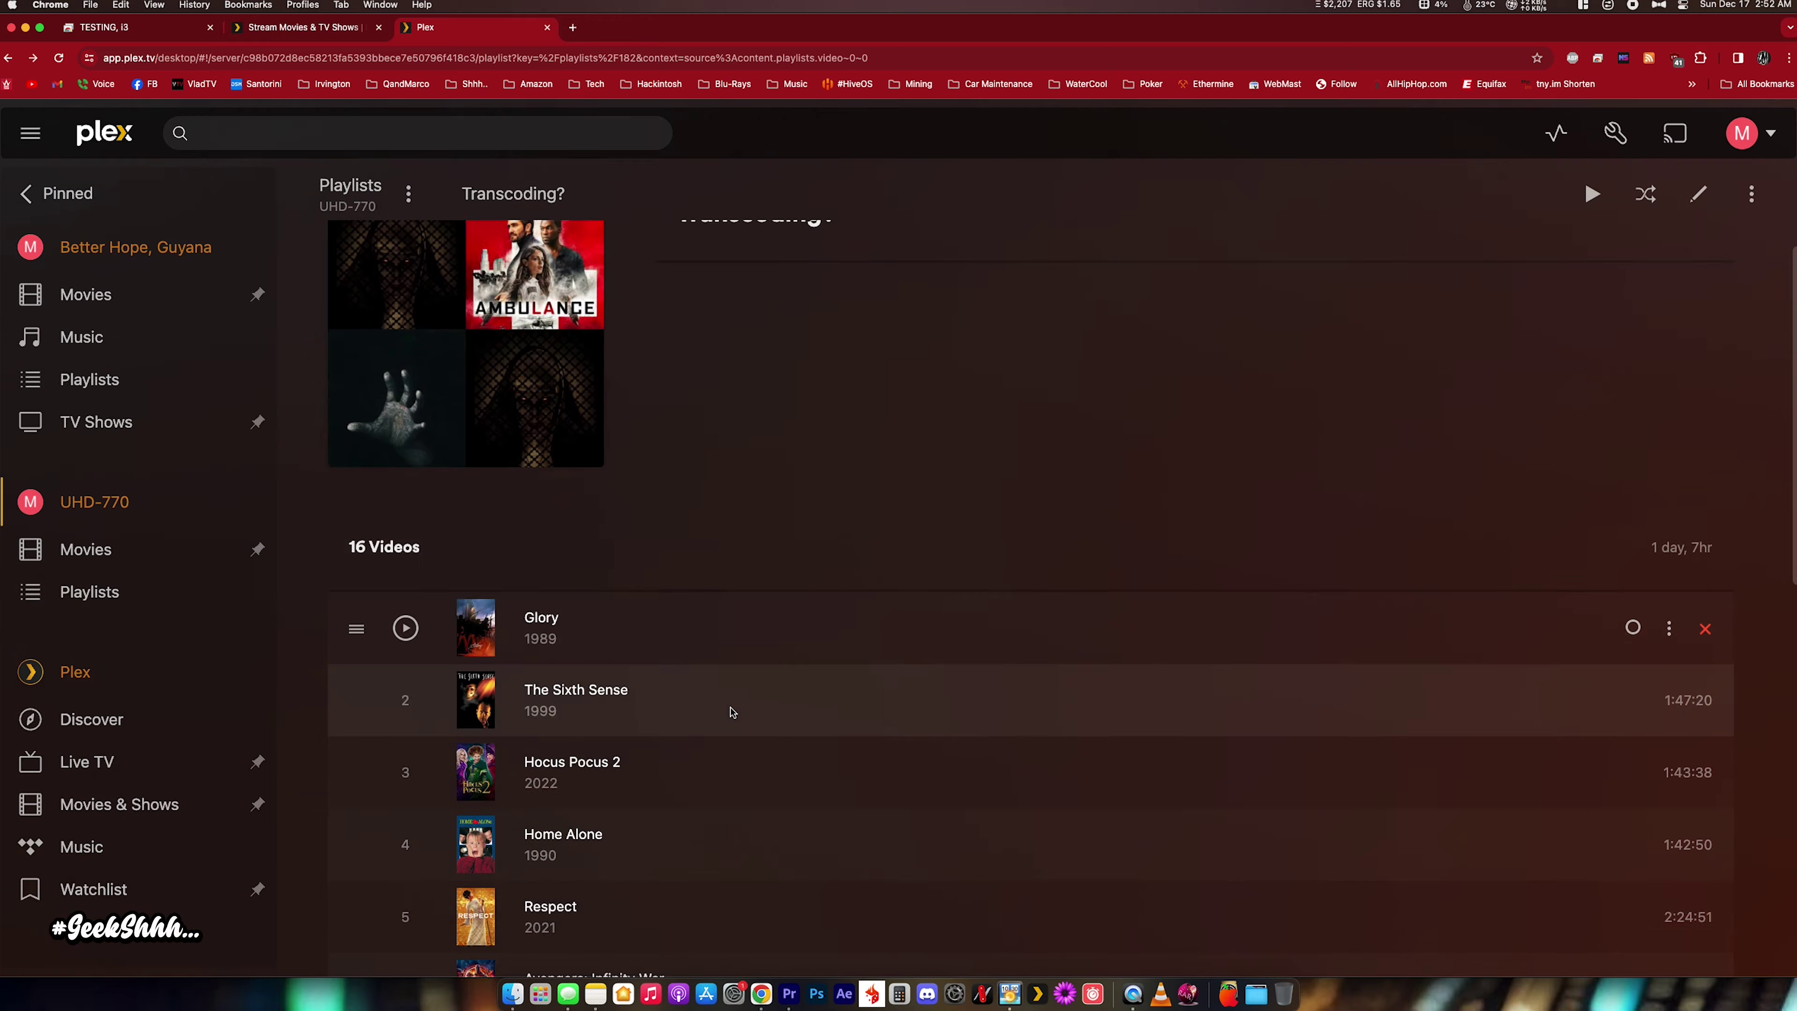
pyautogui.scroll(-5, 724, 684)
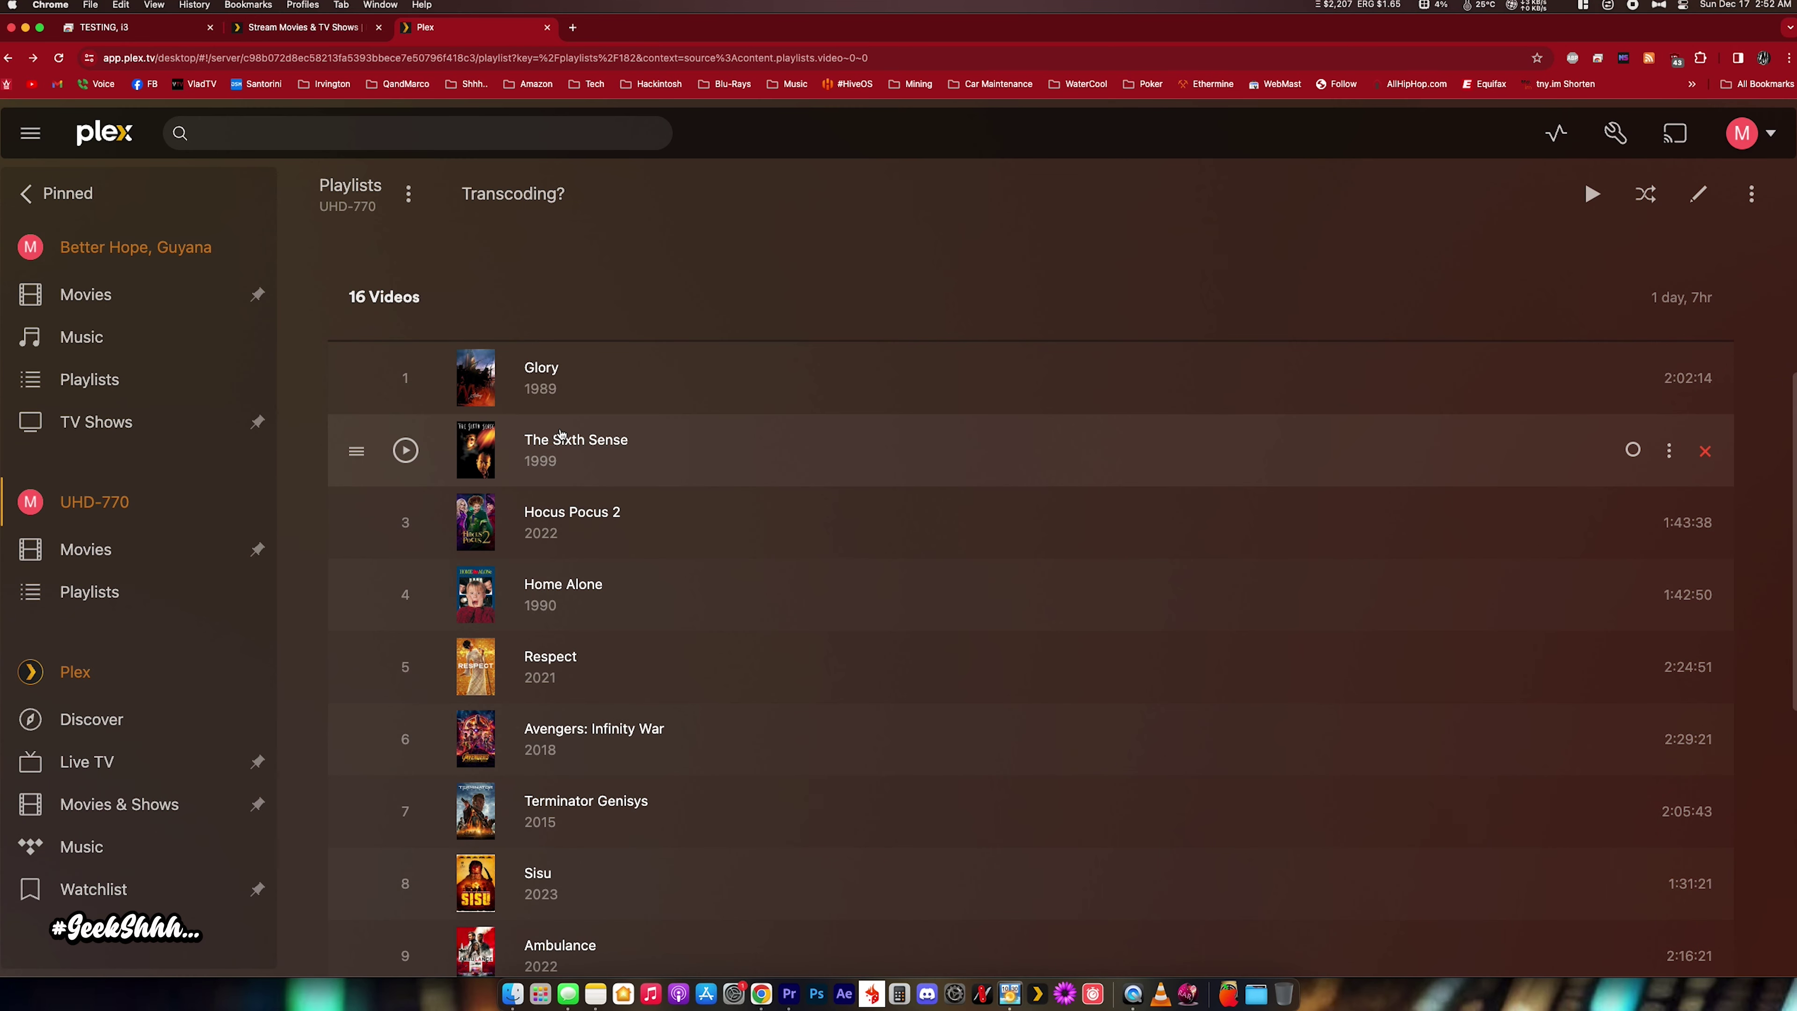
pyautogui.click(577, 442)
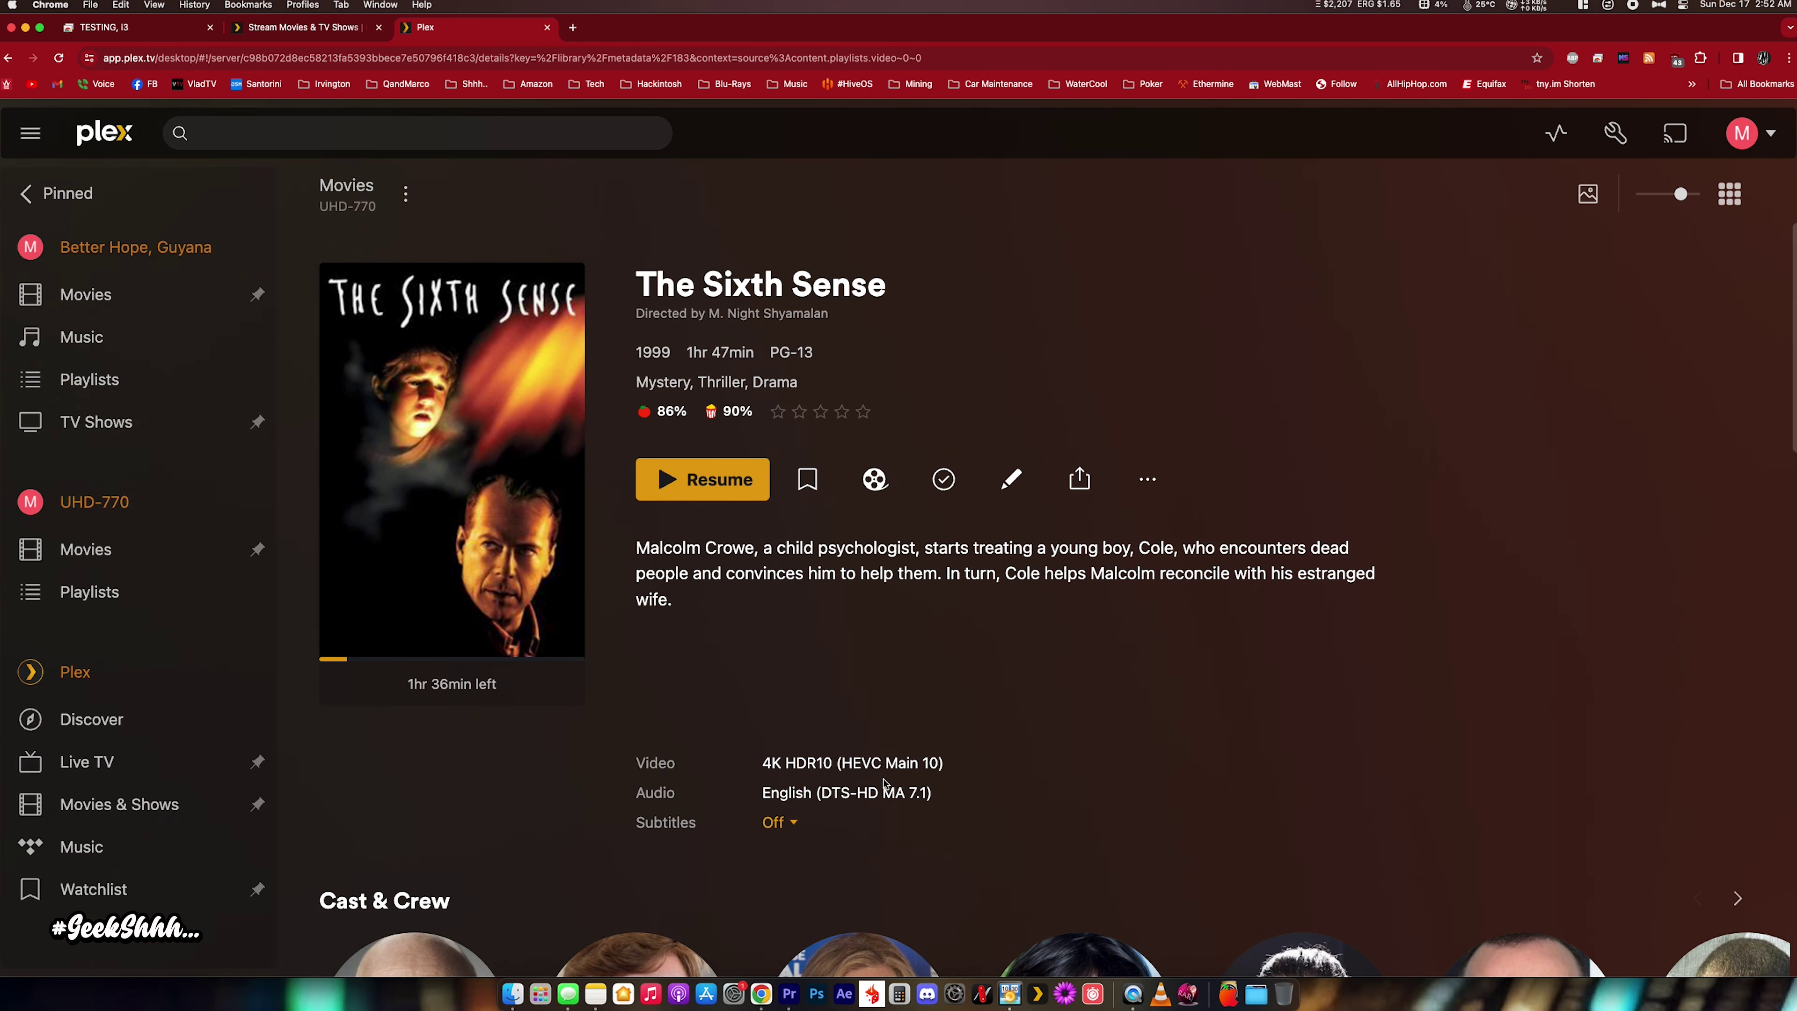
# Go back to the "Transcoding?" playlist and open Ambulance to check its video format
pyautogui.press('super+bracketleft')
pyautogui.scroll(-5, 630, 650)
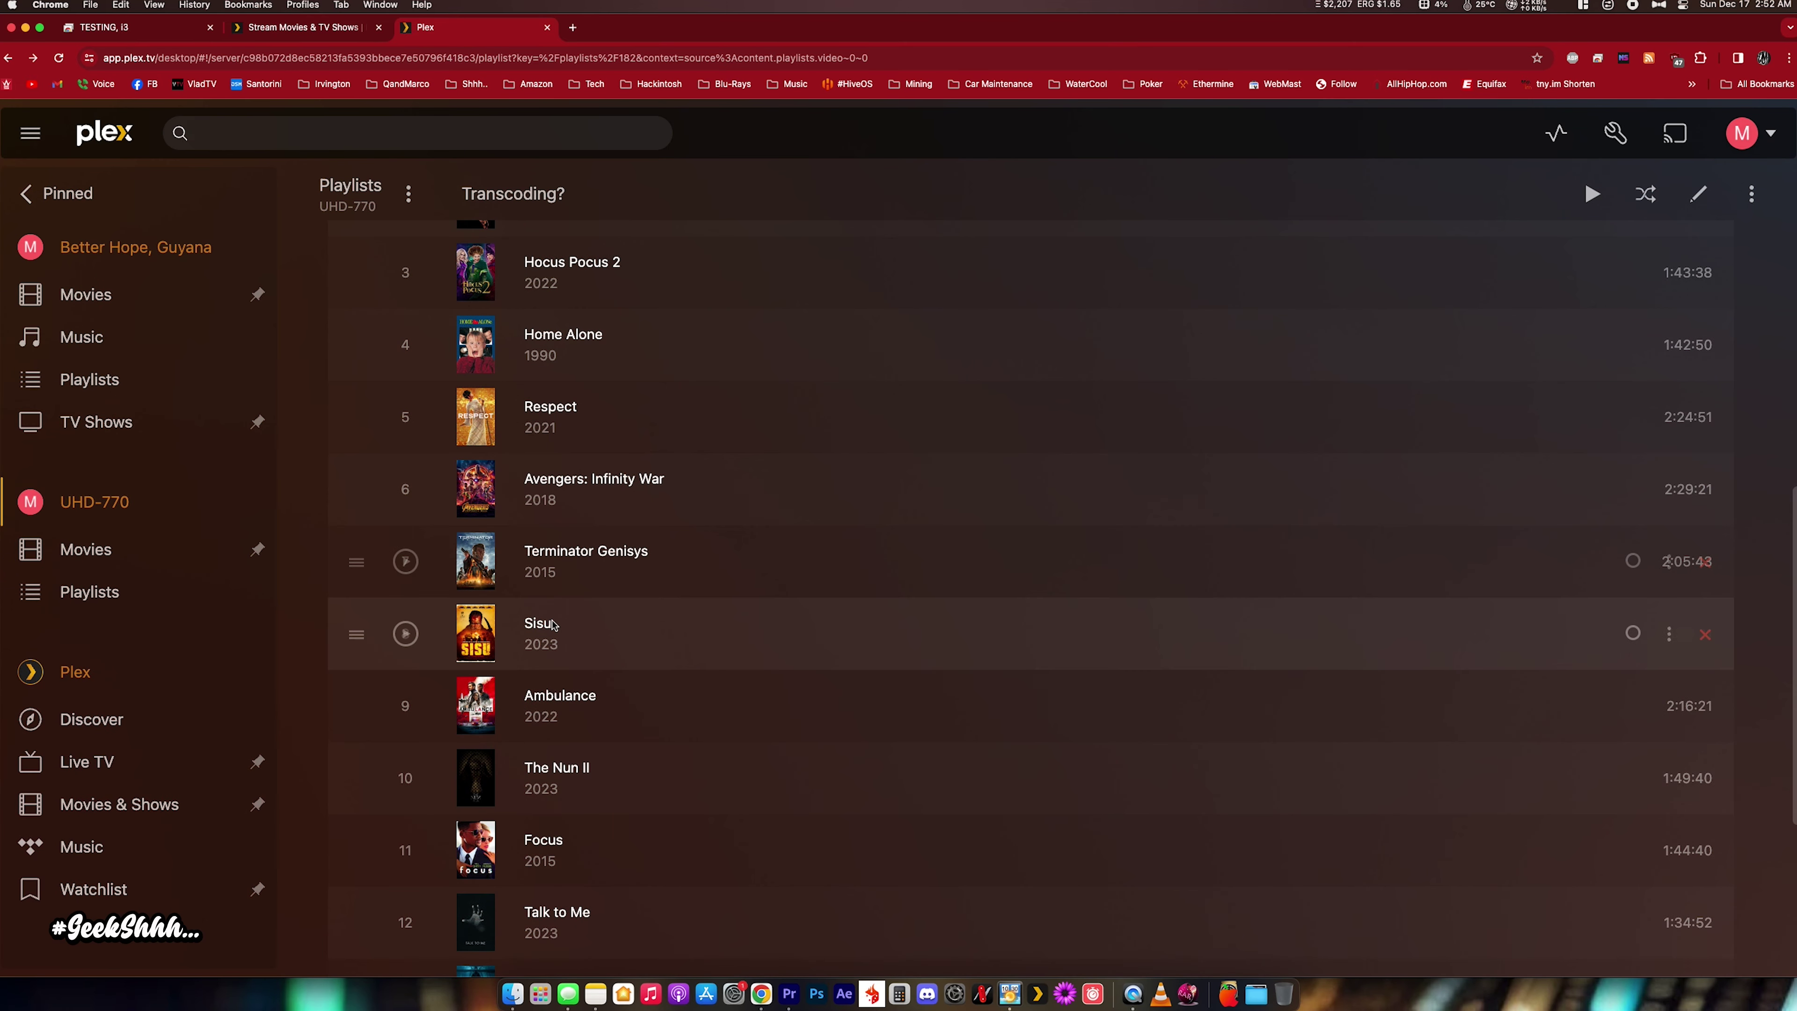
pyautogui.click(555, 695)
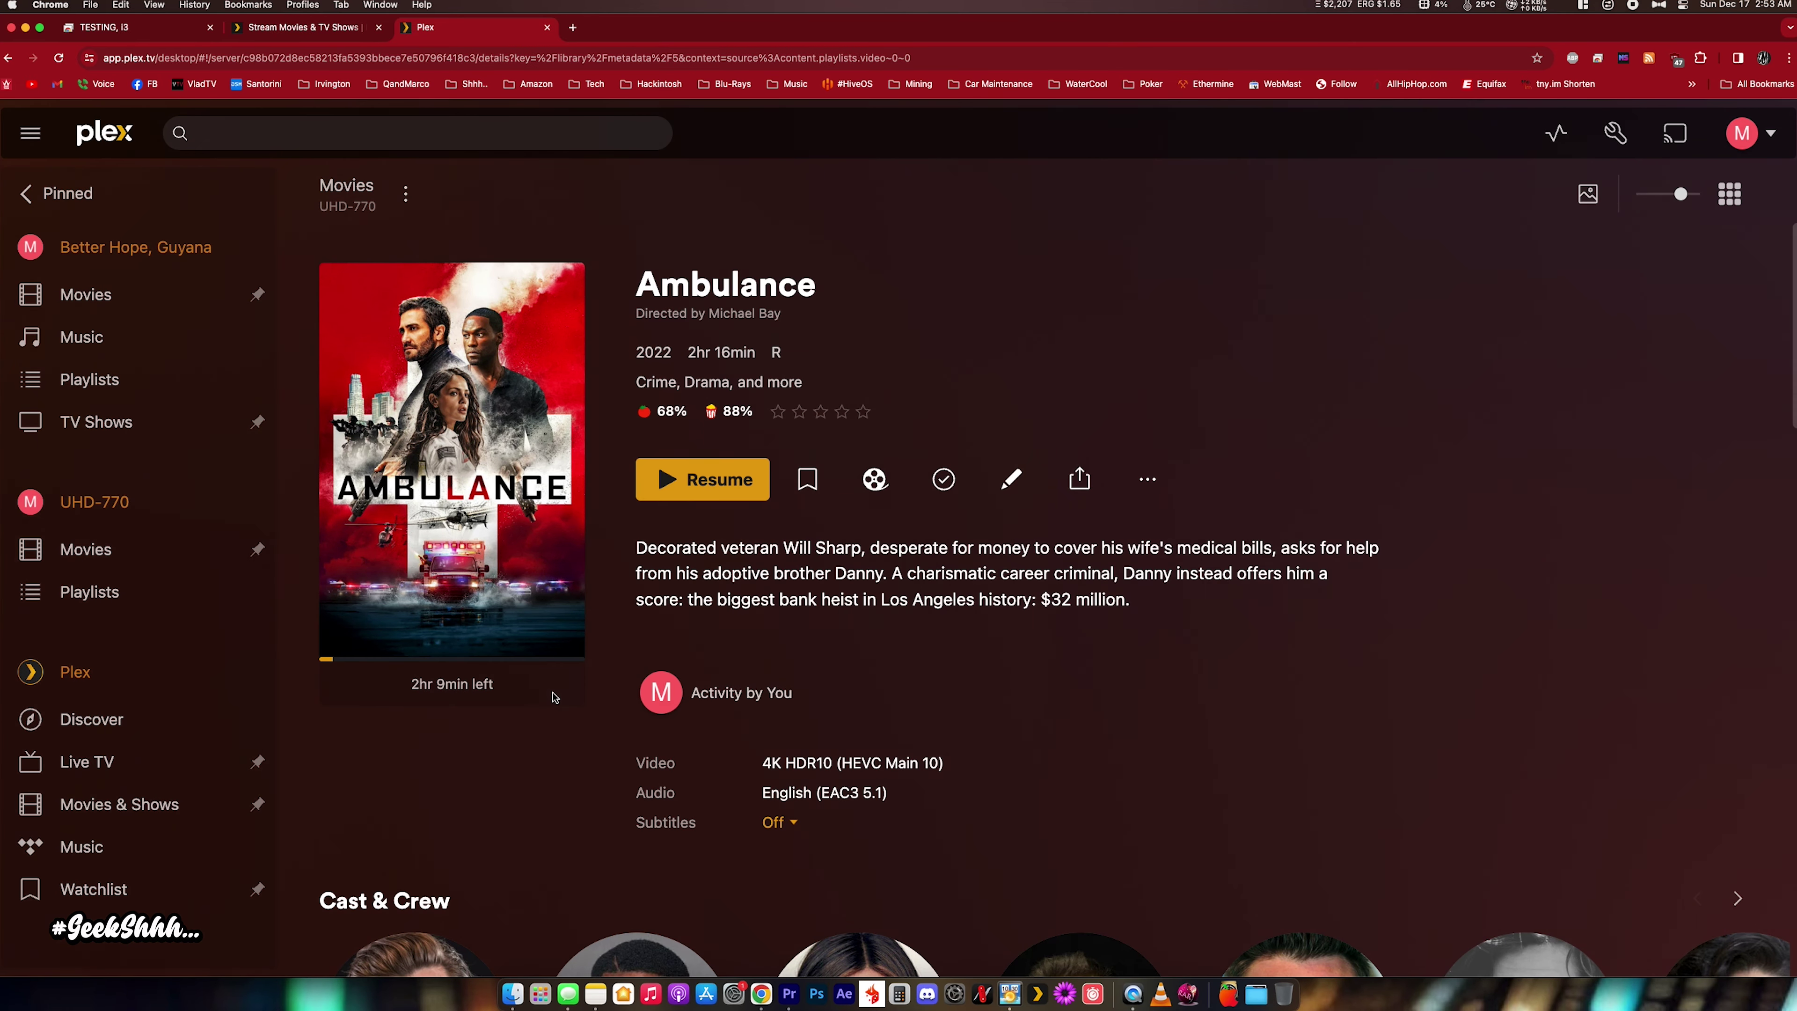
pyautogui.tripleClick(764, 763)
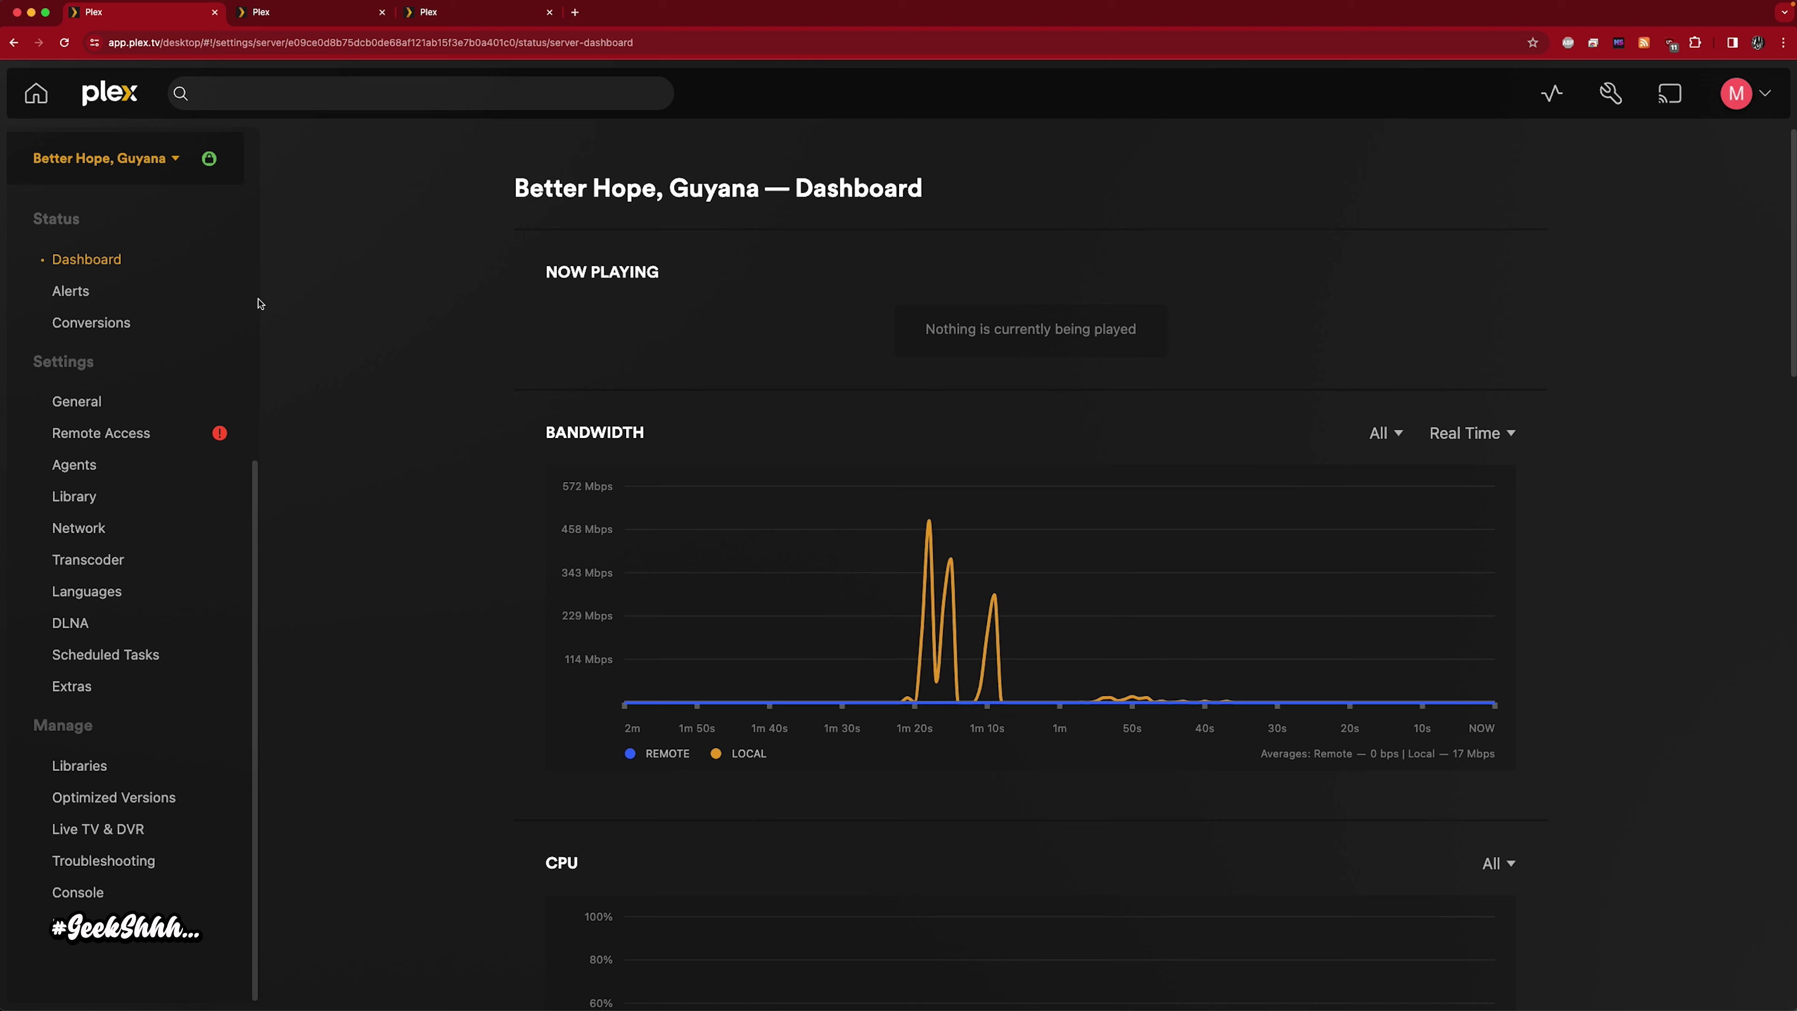
# In the Better Hope, Guyana server's transcoder settings, set the hardware transcoding device to Intel(R) Arc(TM) A310 LP Graphics and save the changes
pyautogui.click(106, 563)
pyautogui.scroll(-5, 369, 407)
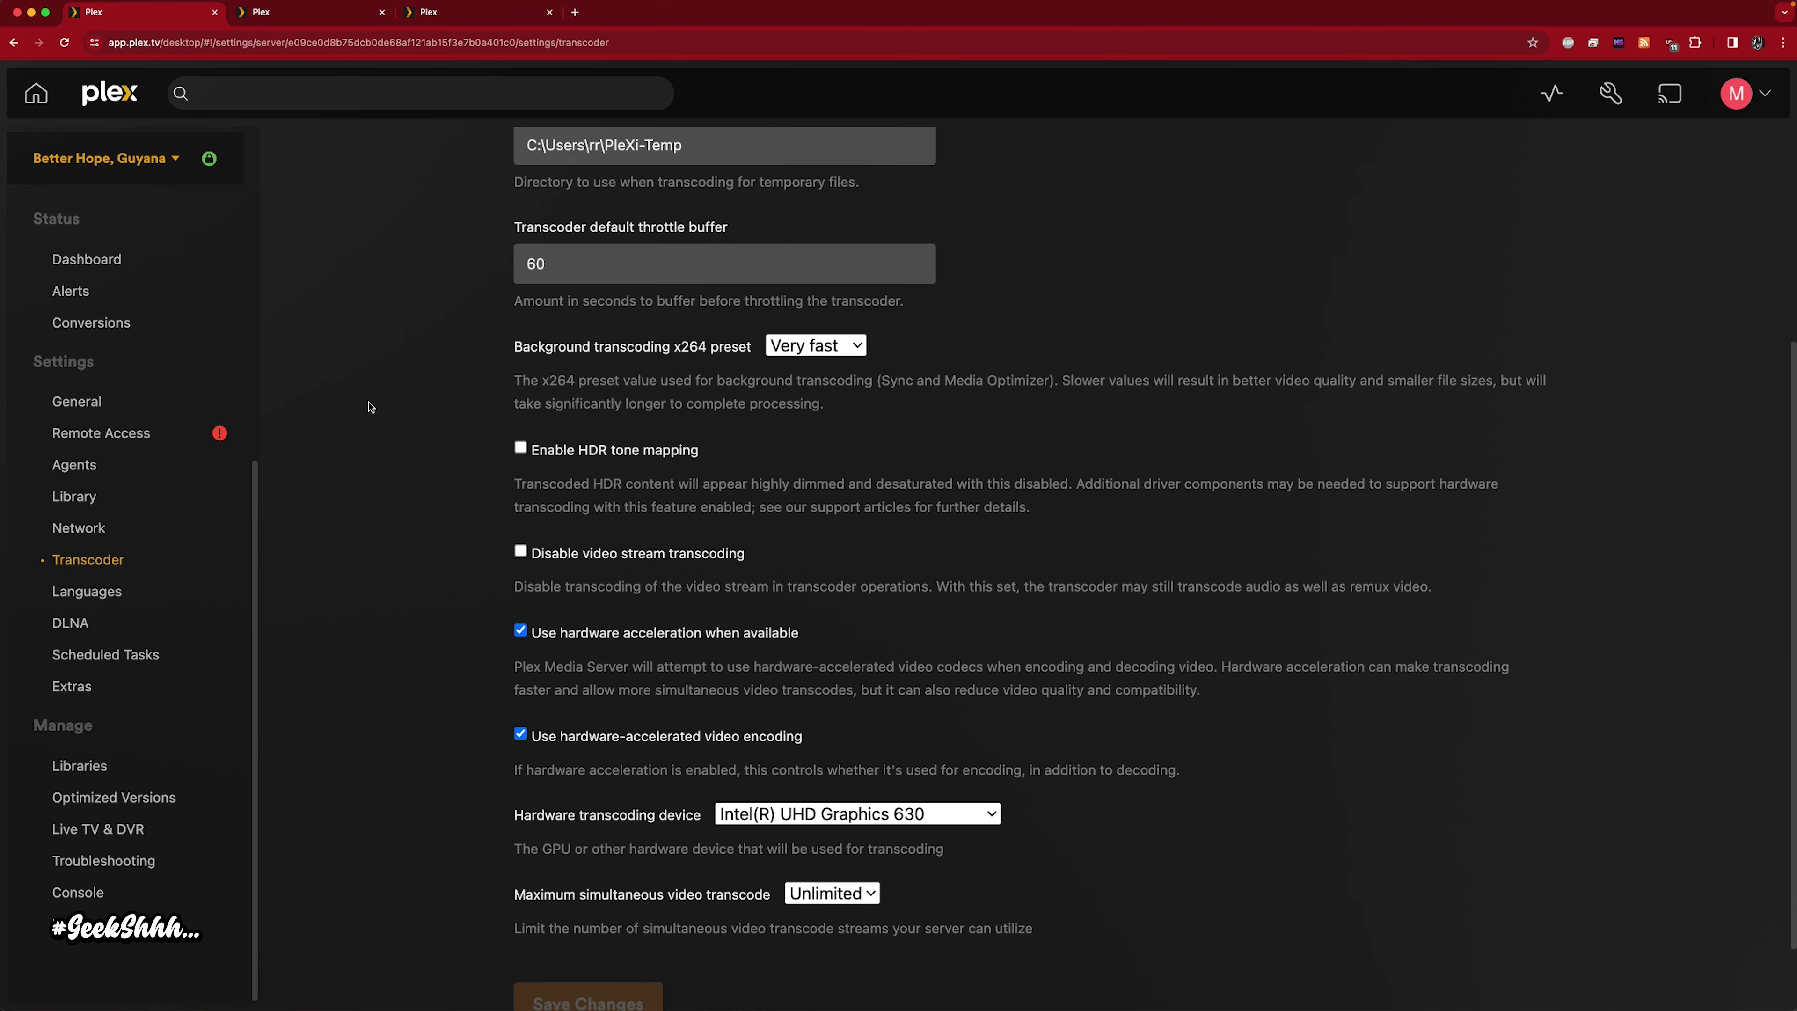
pyautogui.click(964, 792)
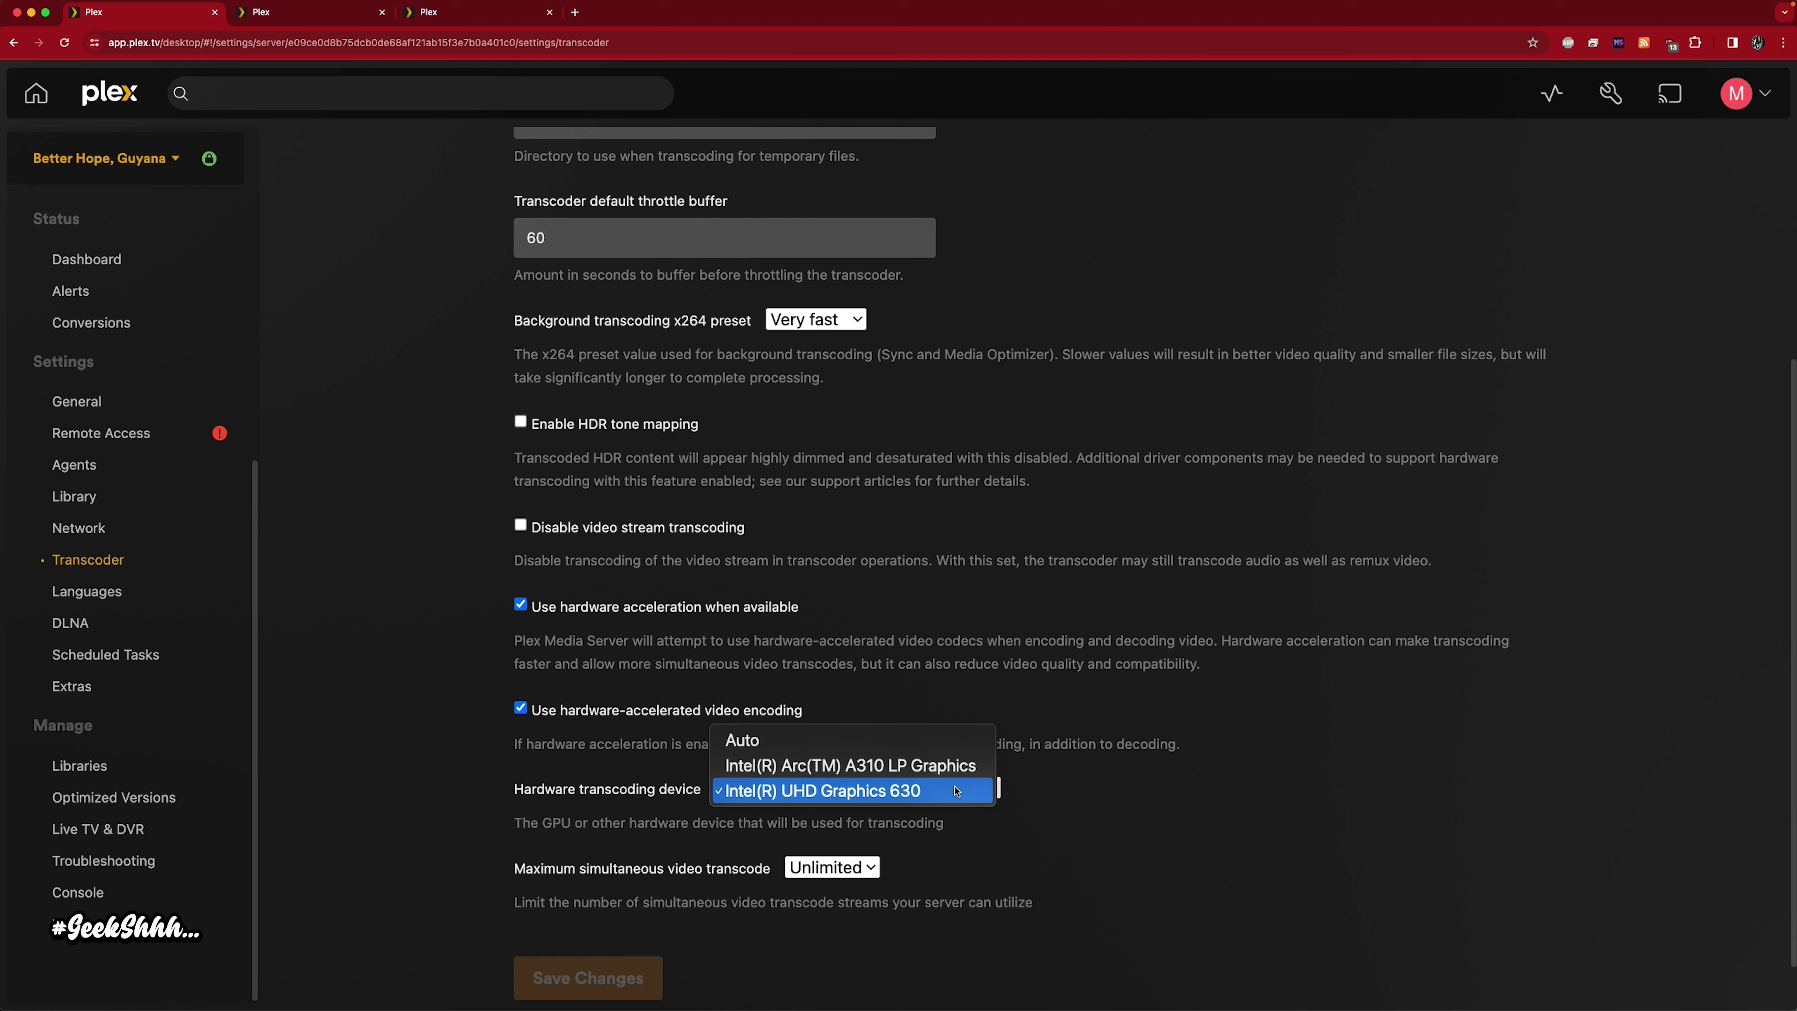
pyautogui.click(925, 774)
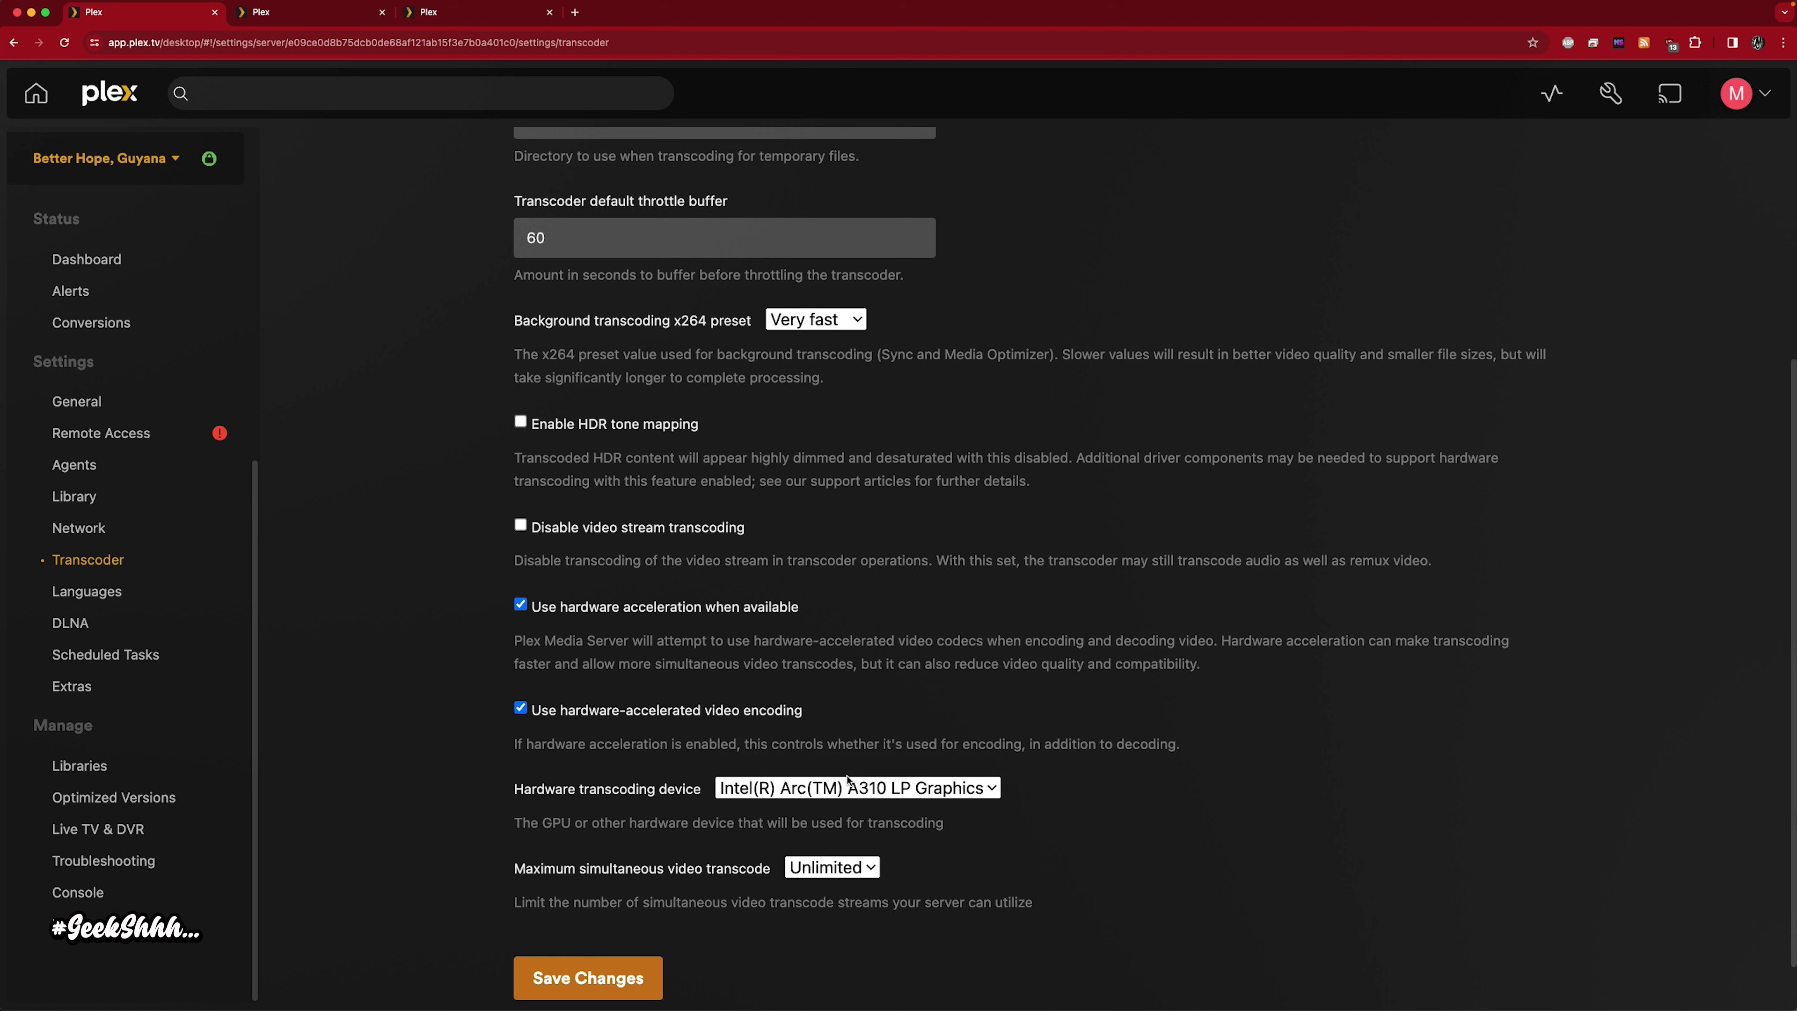
pyautogui.click(623, 978)
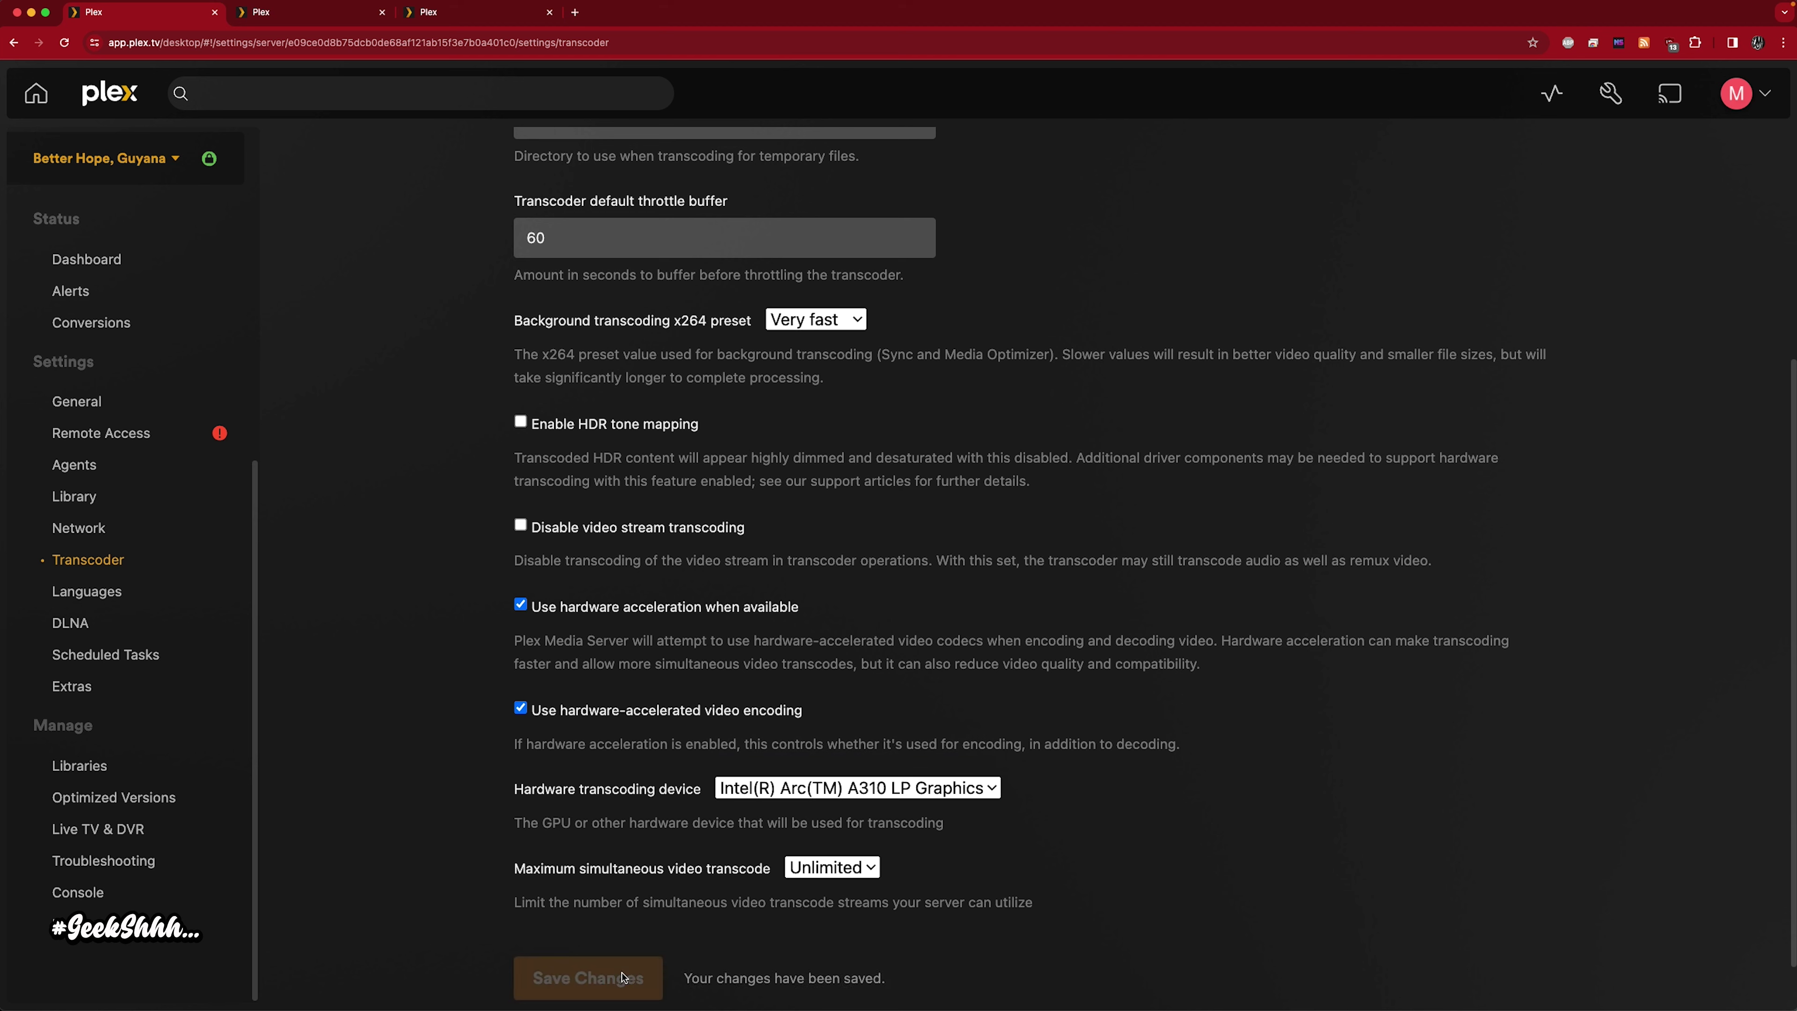
# Play Glory from the "4k 10" playlist in a new browser tab and set its quality to Convert (4 Mbps, 720p HD)
pyautogui.click(302, 12)
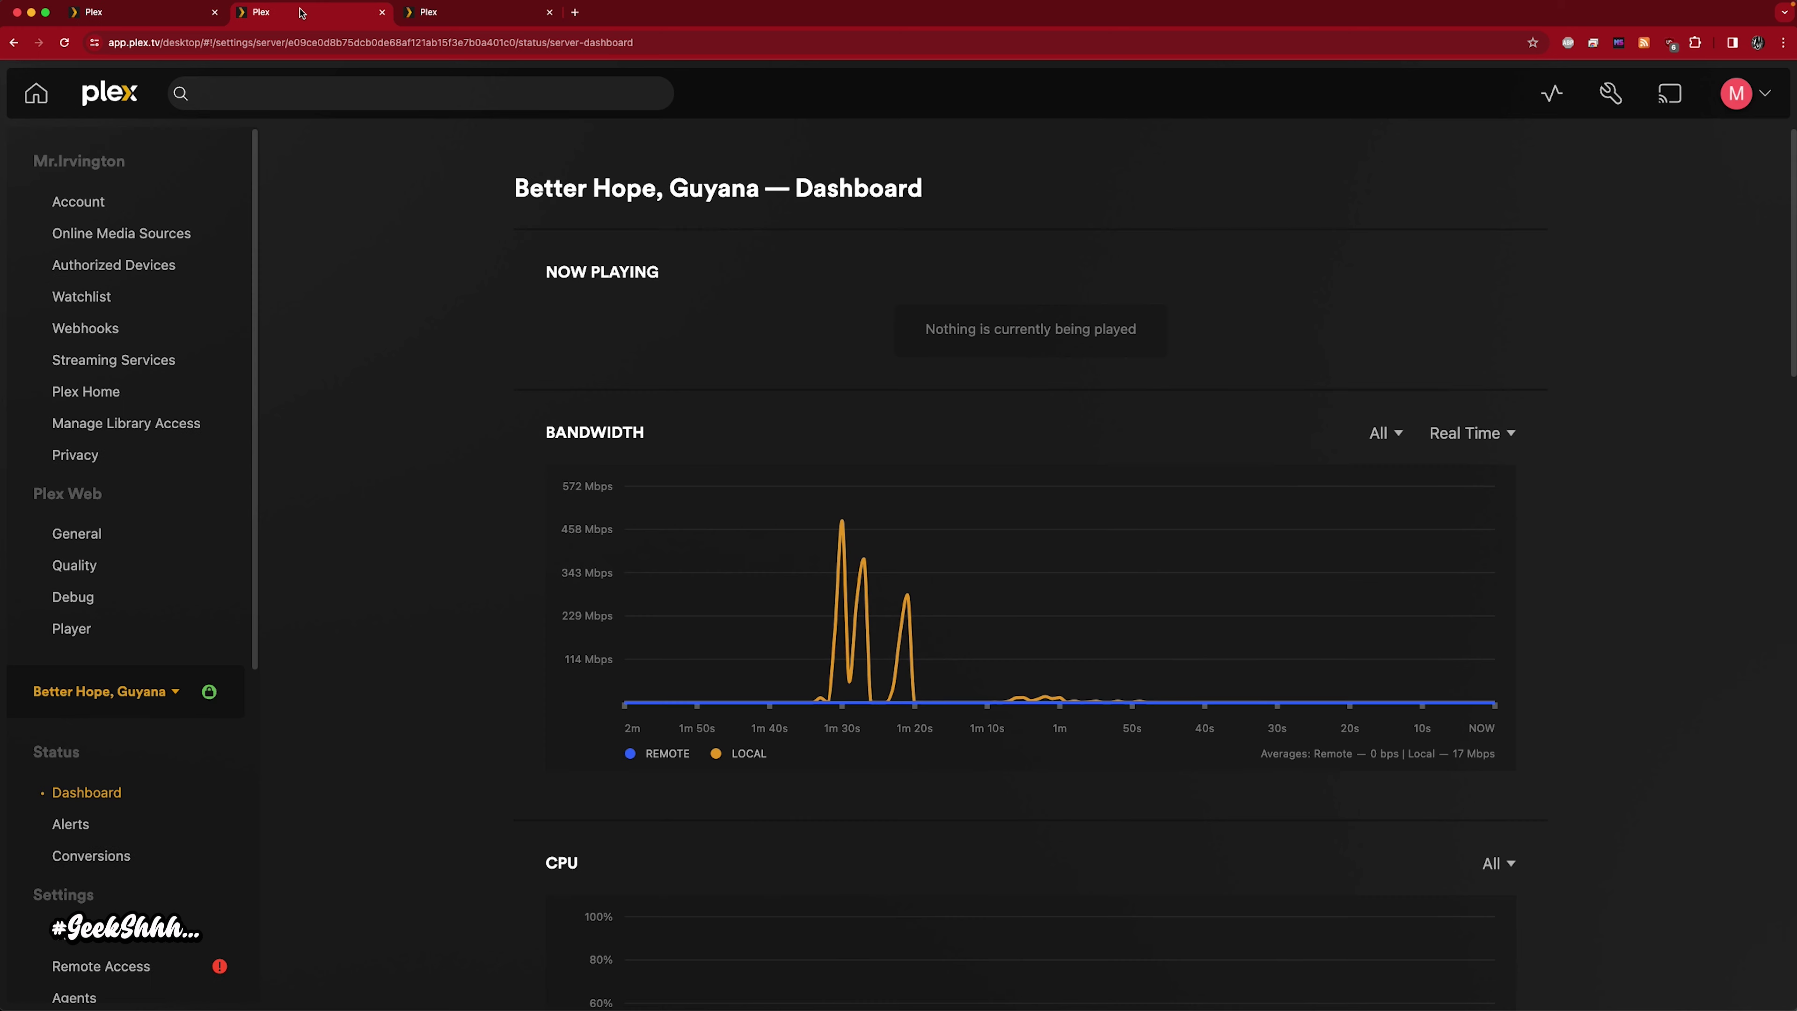
pyautogui.click(437, 14)
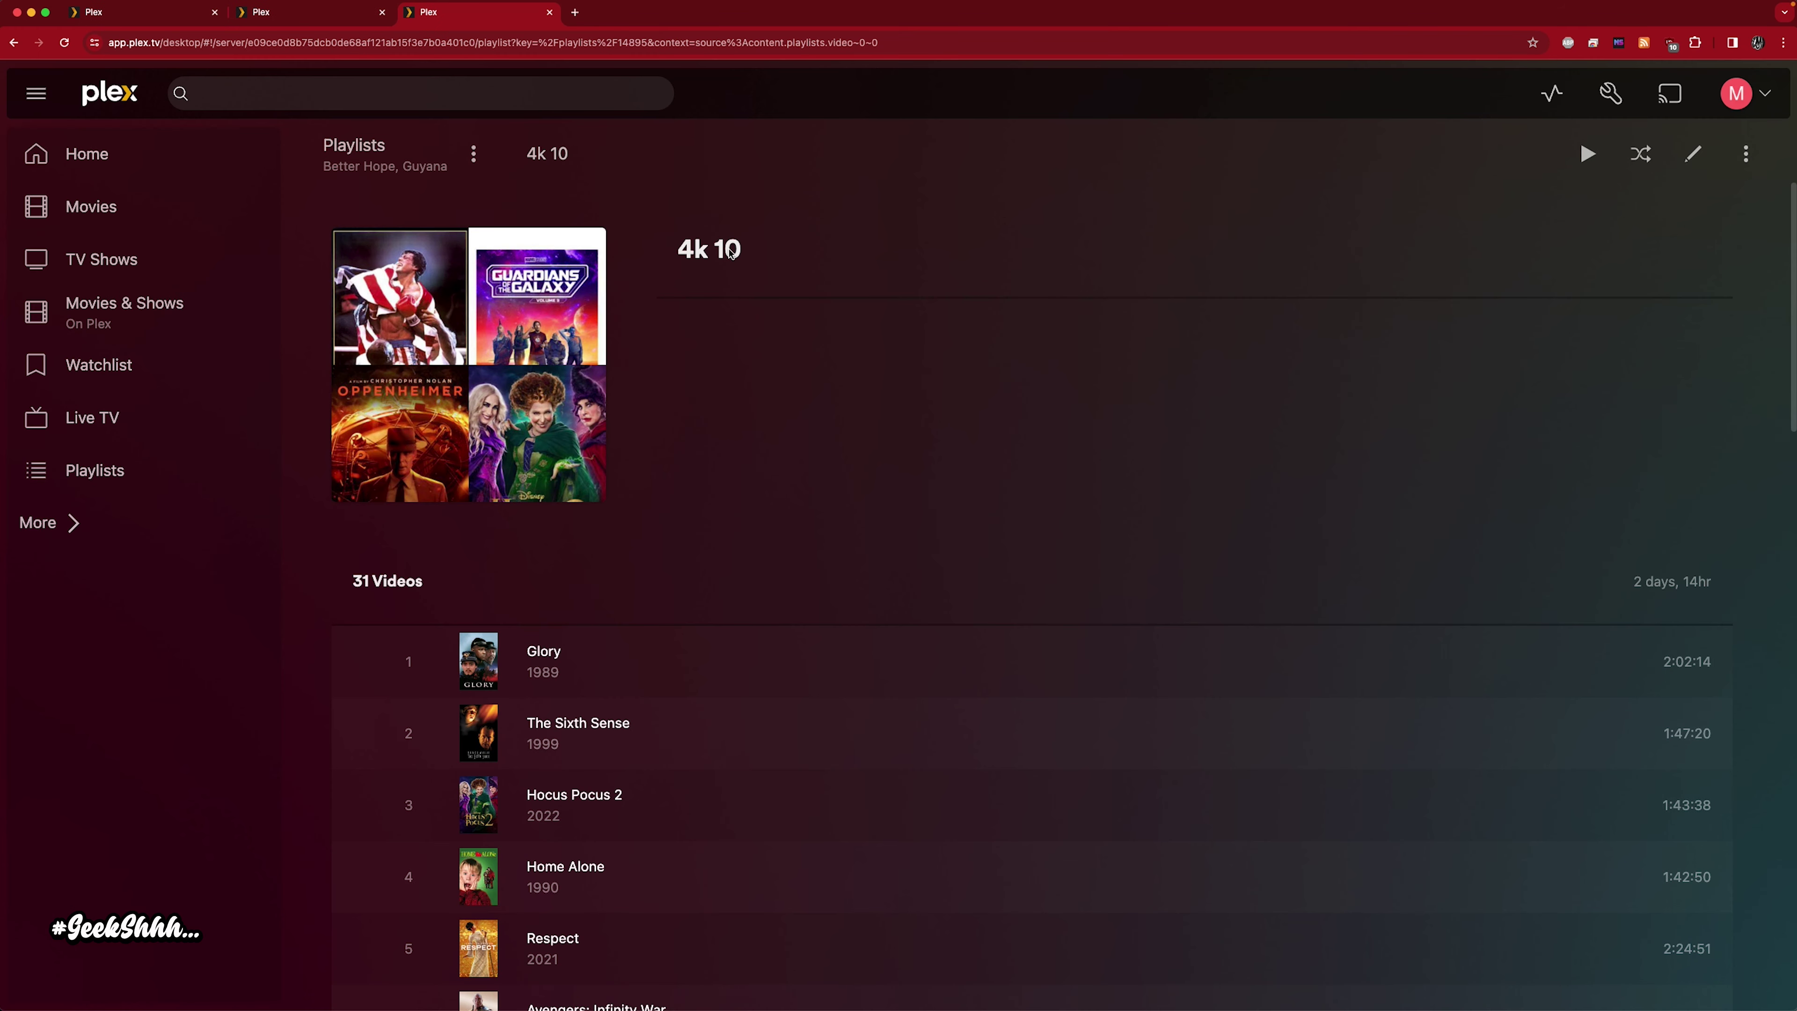
pyautogui.rightClick(567, 656)
pyautogui.click(587, 657)
pyautogui.click(646, 19)
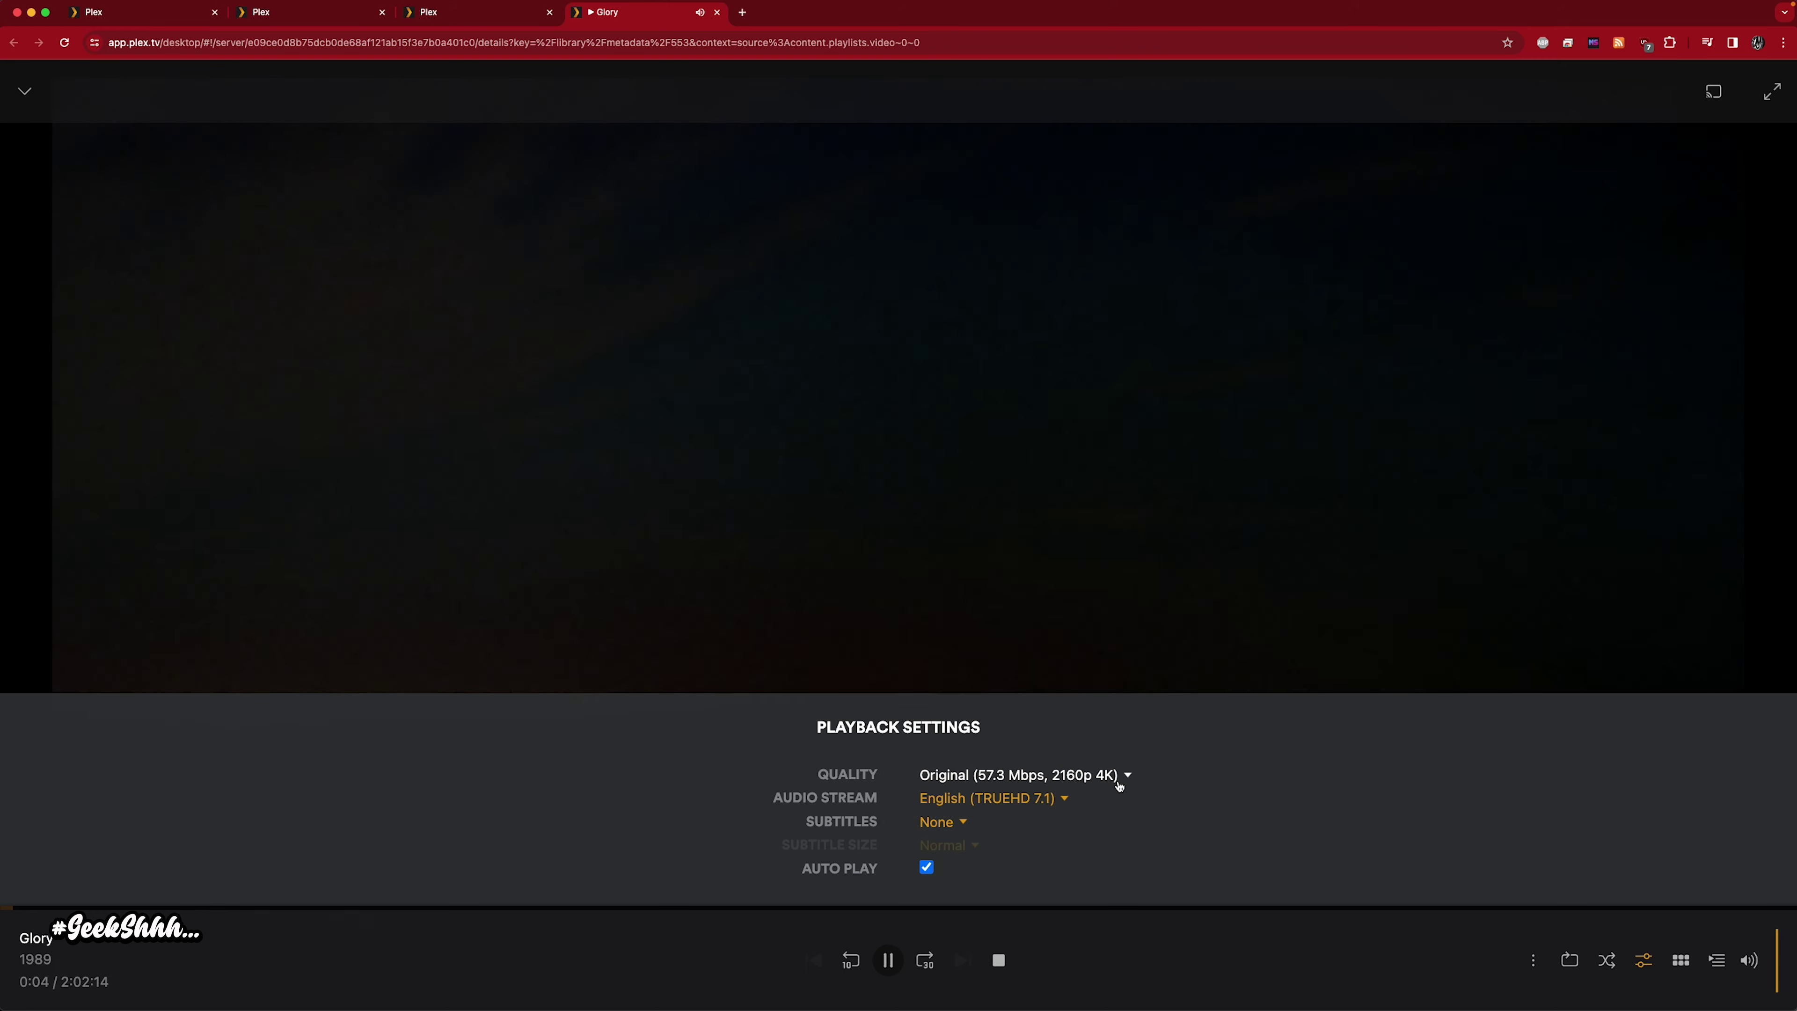
pyautogui.click(1118, 778)
pyautogui.click(1044, 750)
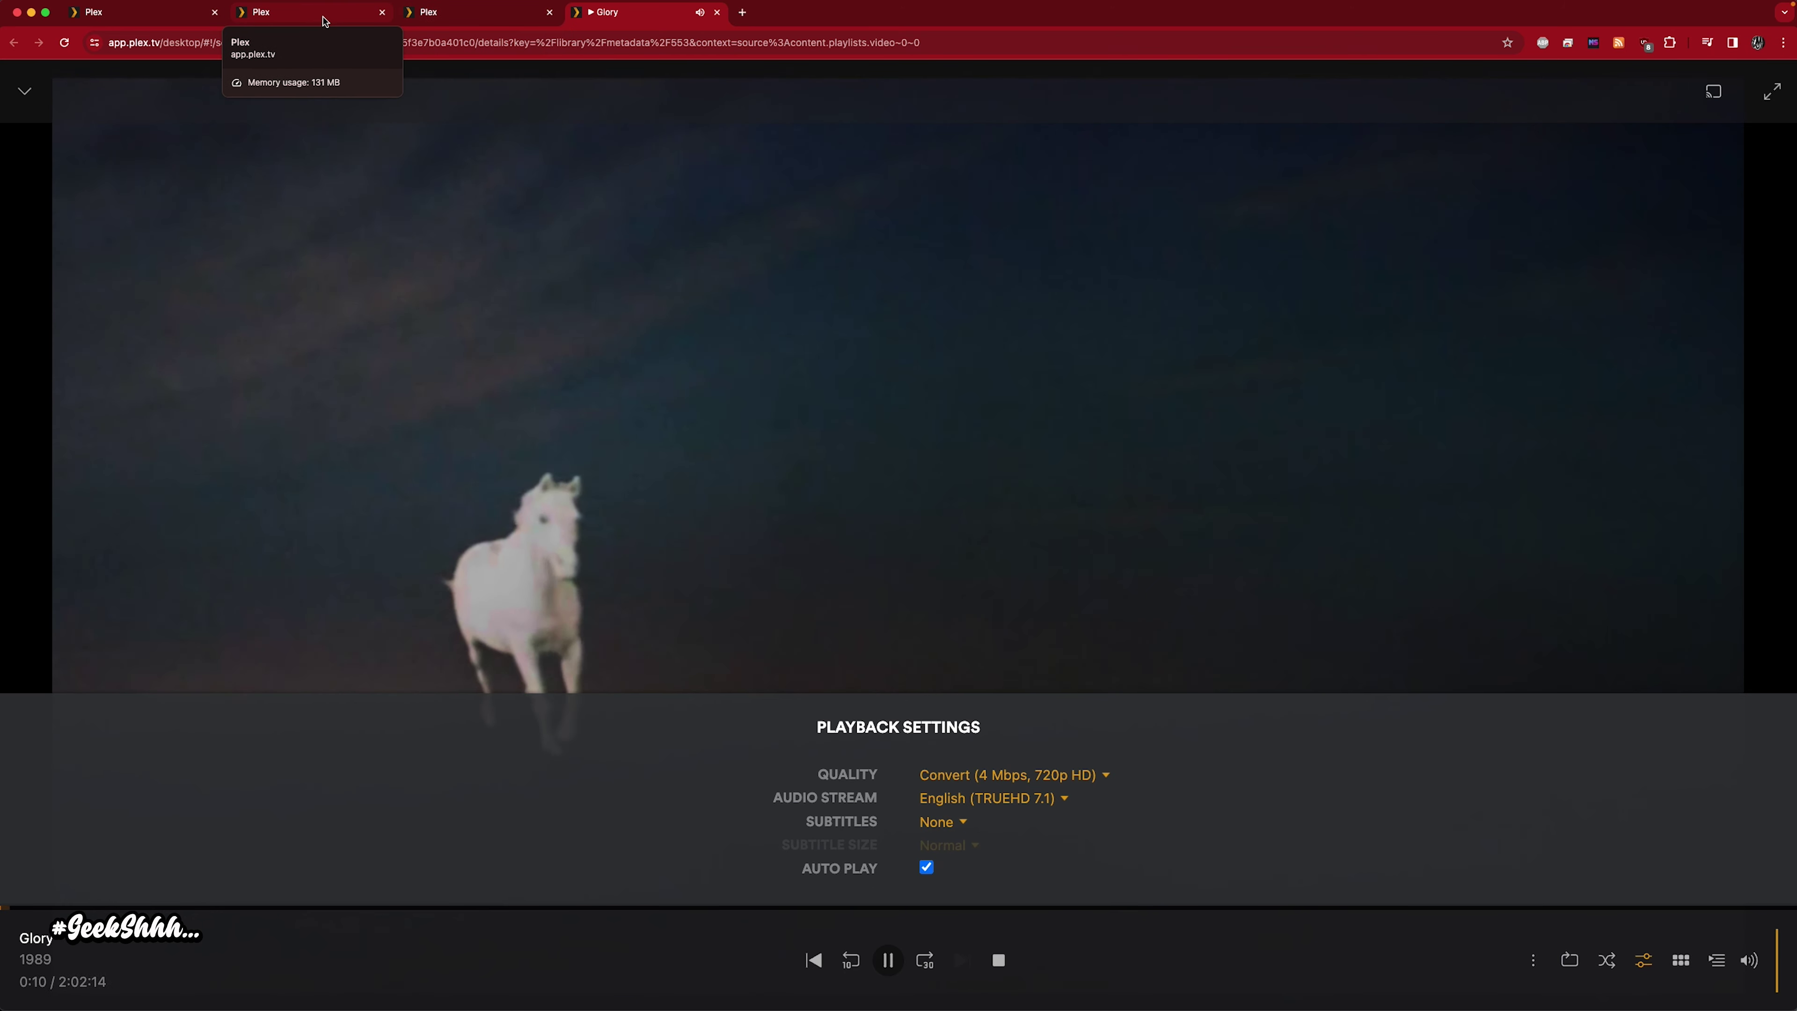
# Check on the server dashboard how Glory's video and audio streams are being transcoded
pyautogui.click(297, 13)
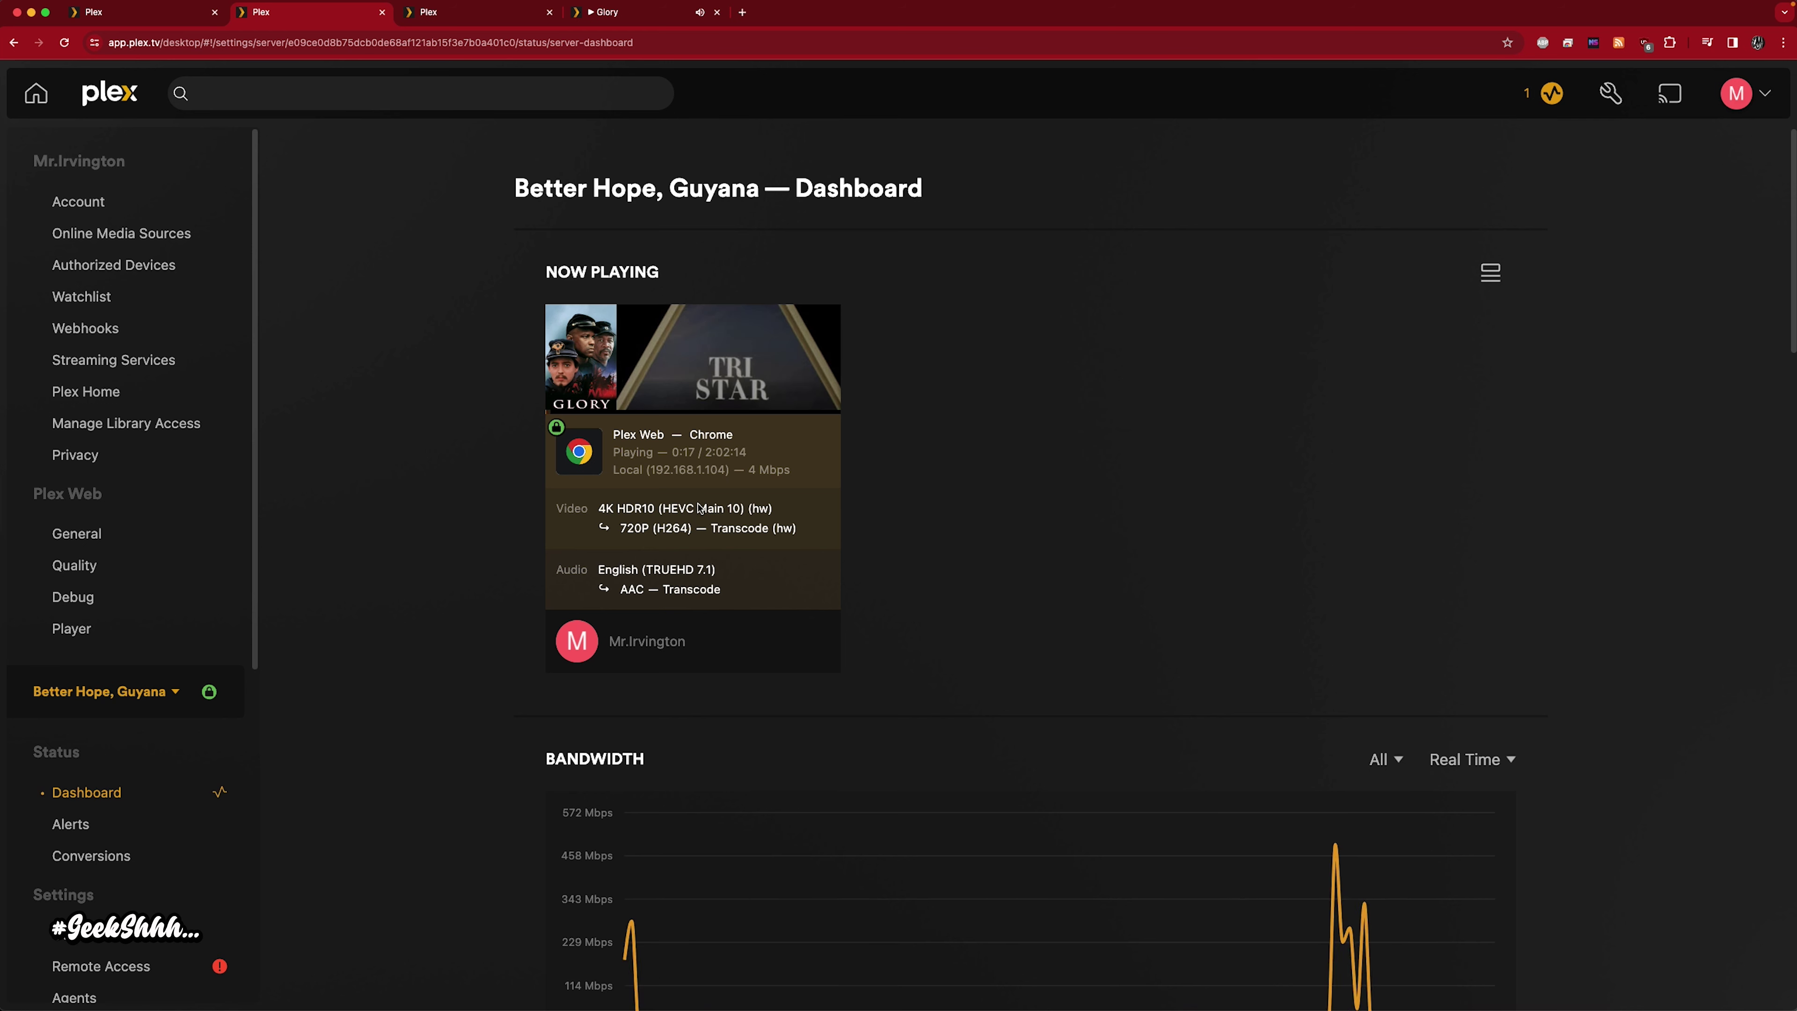
pyautogui.click(639, 20)
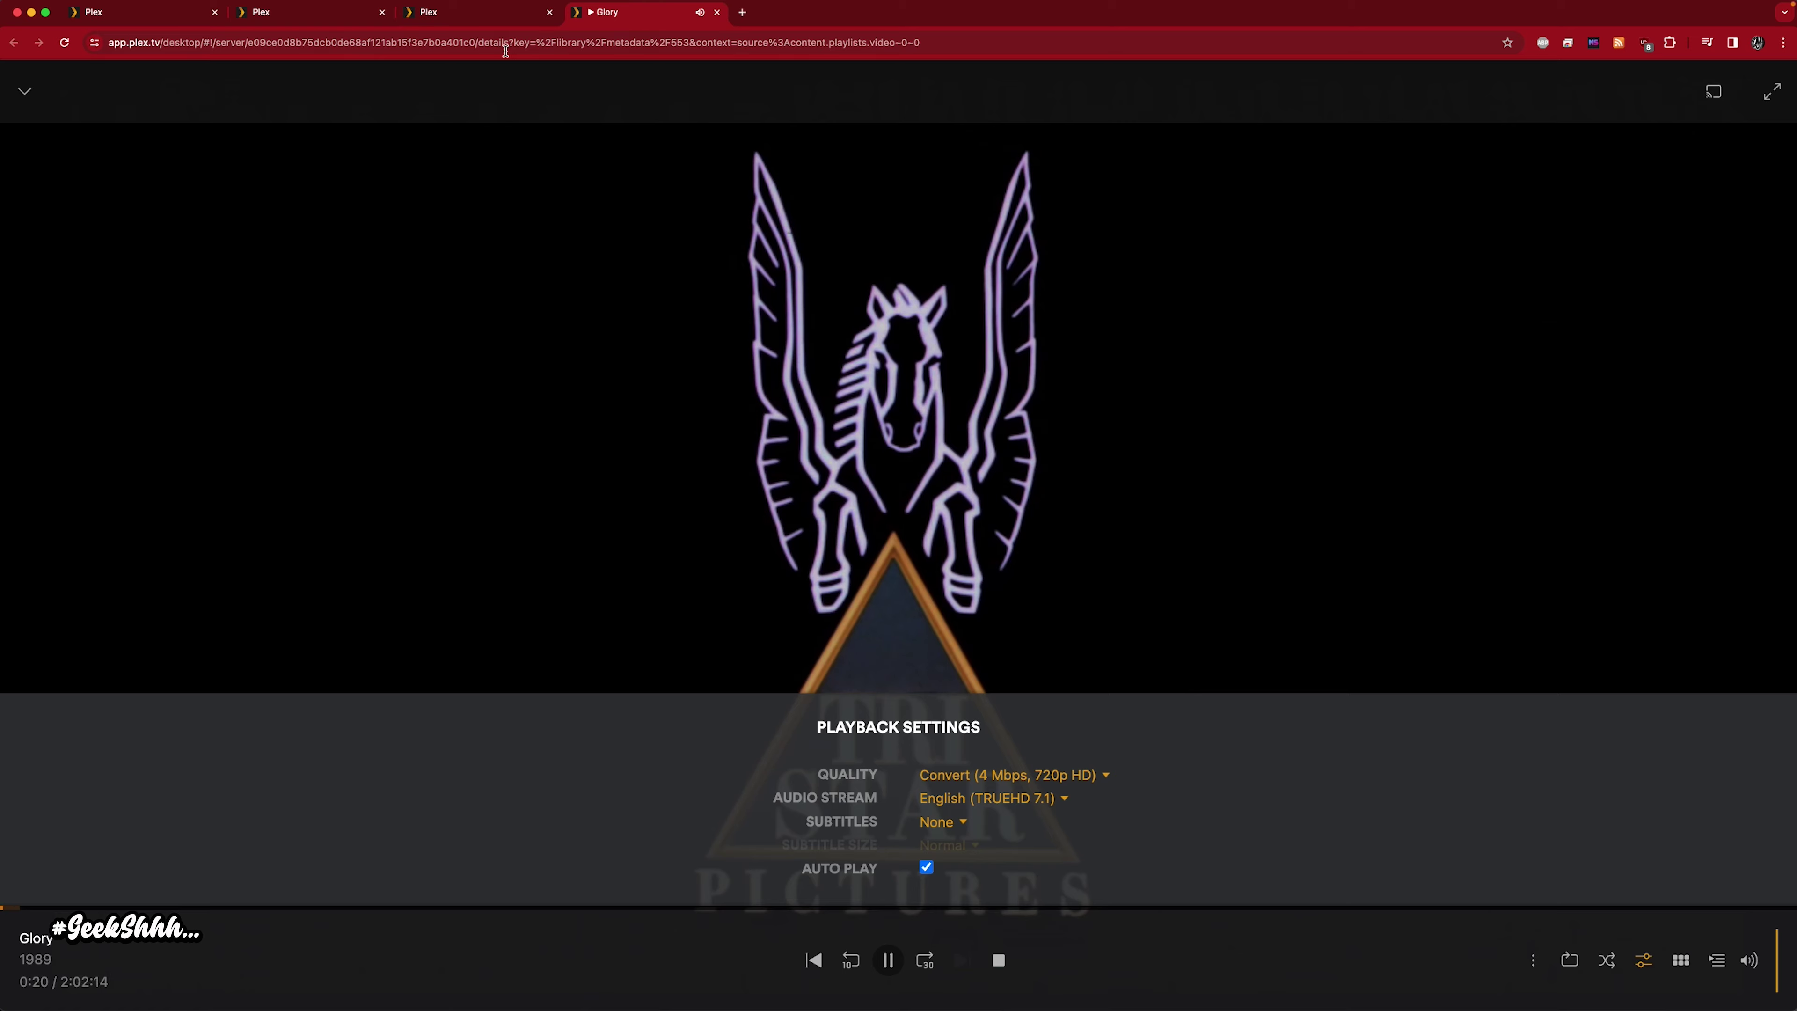
pyautogui.click(361, 25)
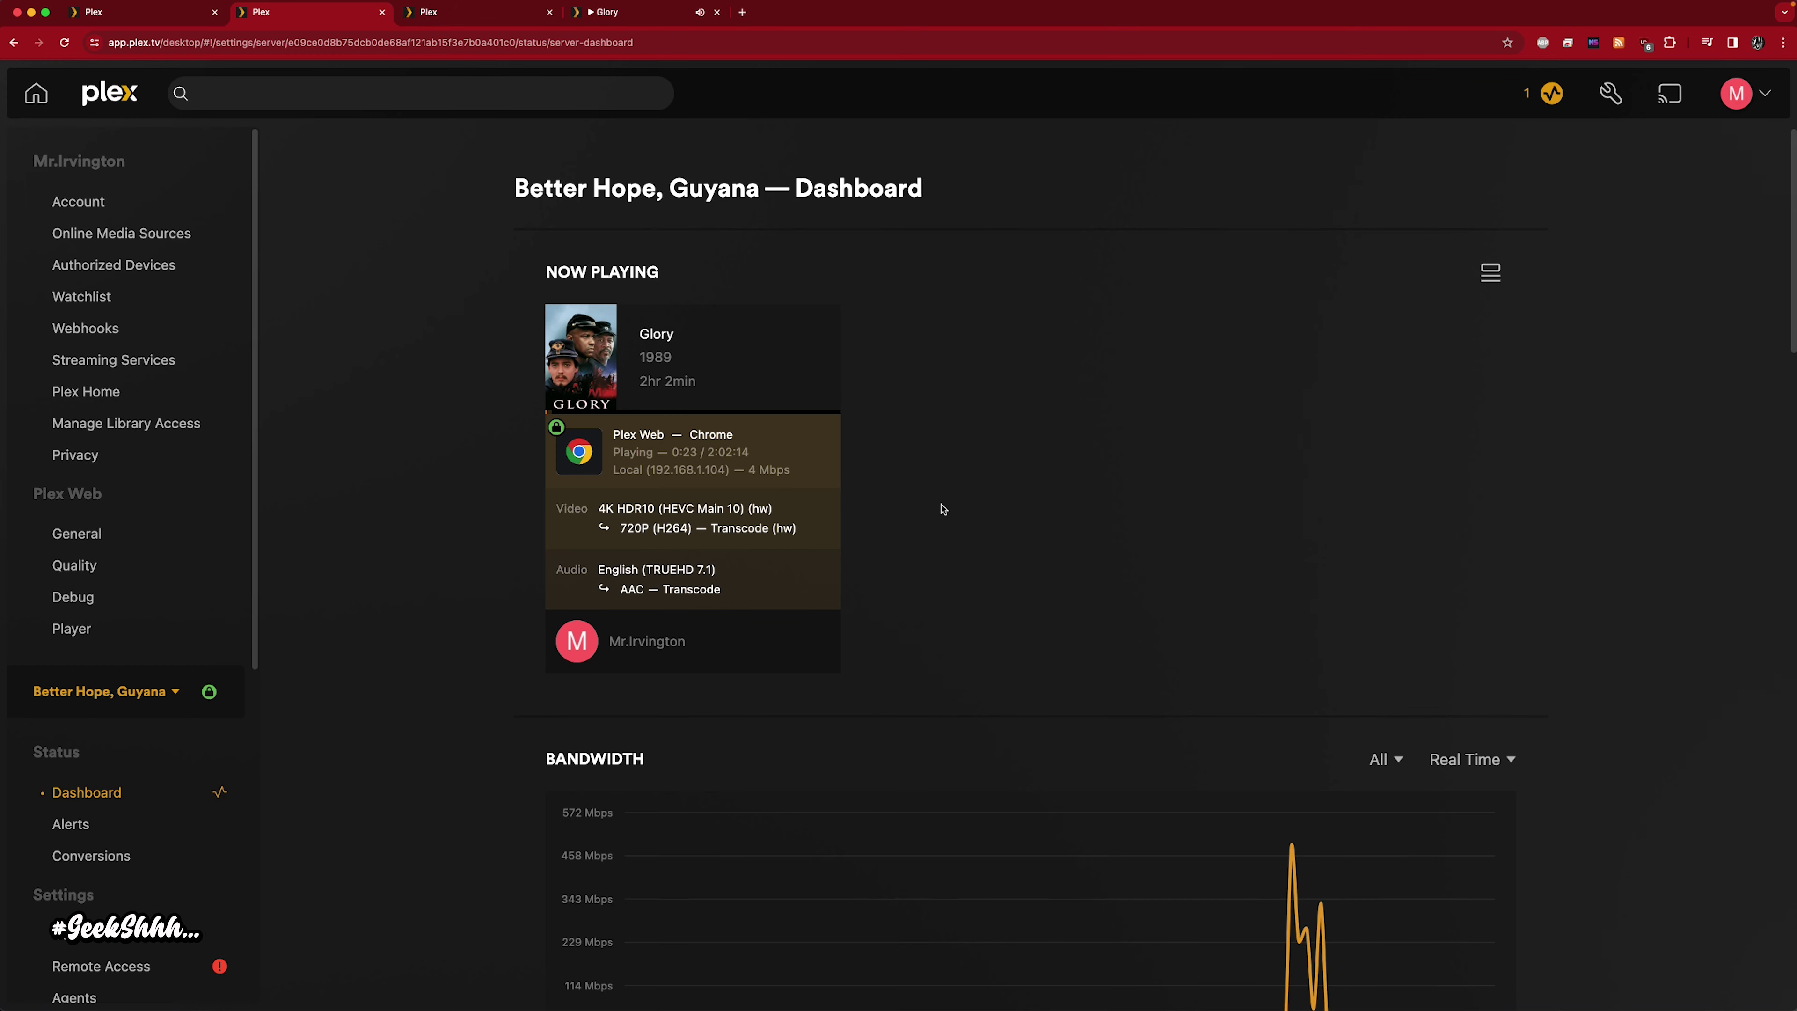
# Switch to HWiNFO64 on the remote desktop and examine the physical memory used, total CPU usage and core temperatures
pyautogui.hotkey('ctrl', 'Right')
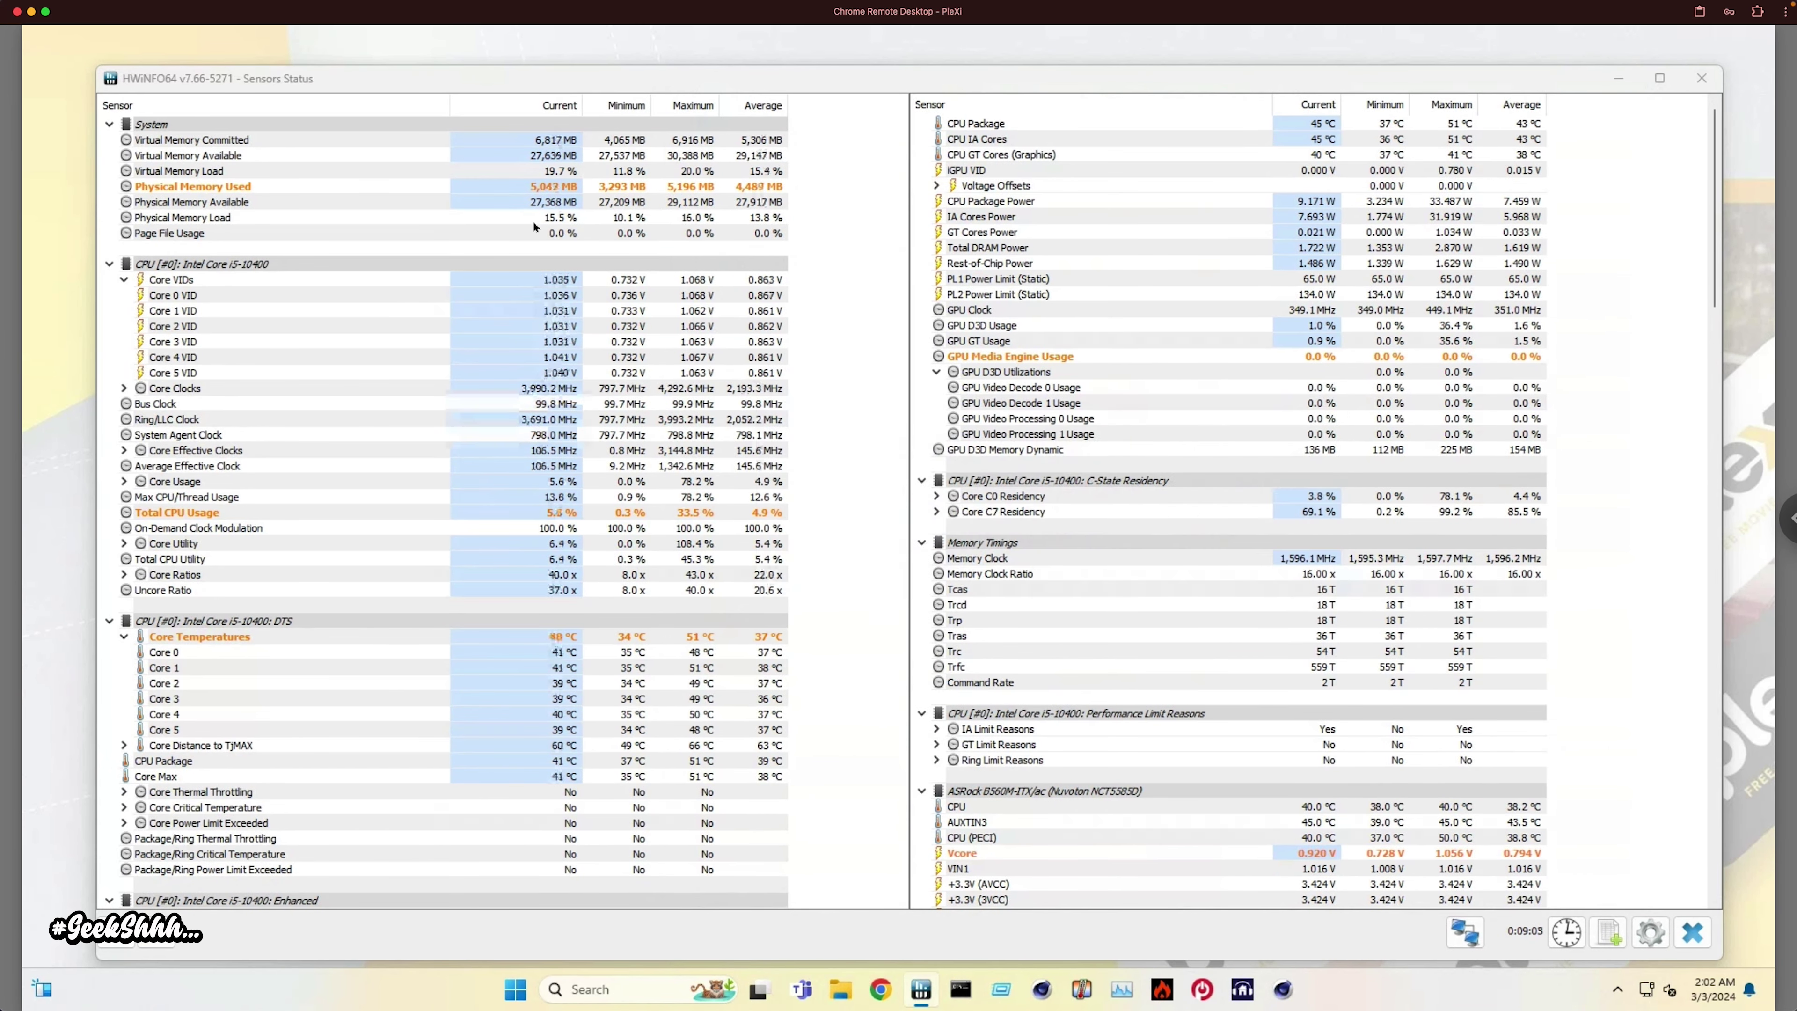
pyautogui.click(551, 188)
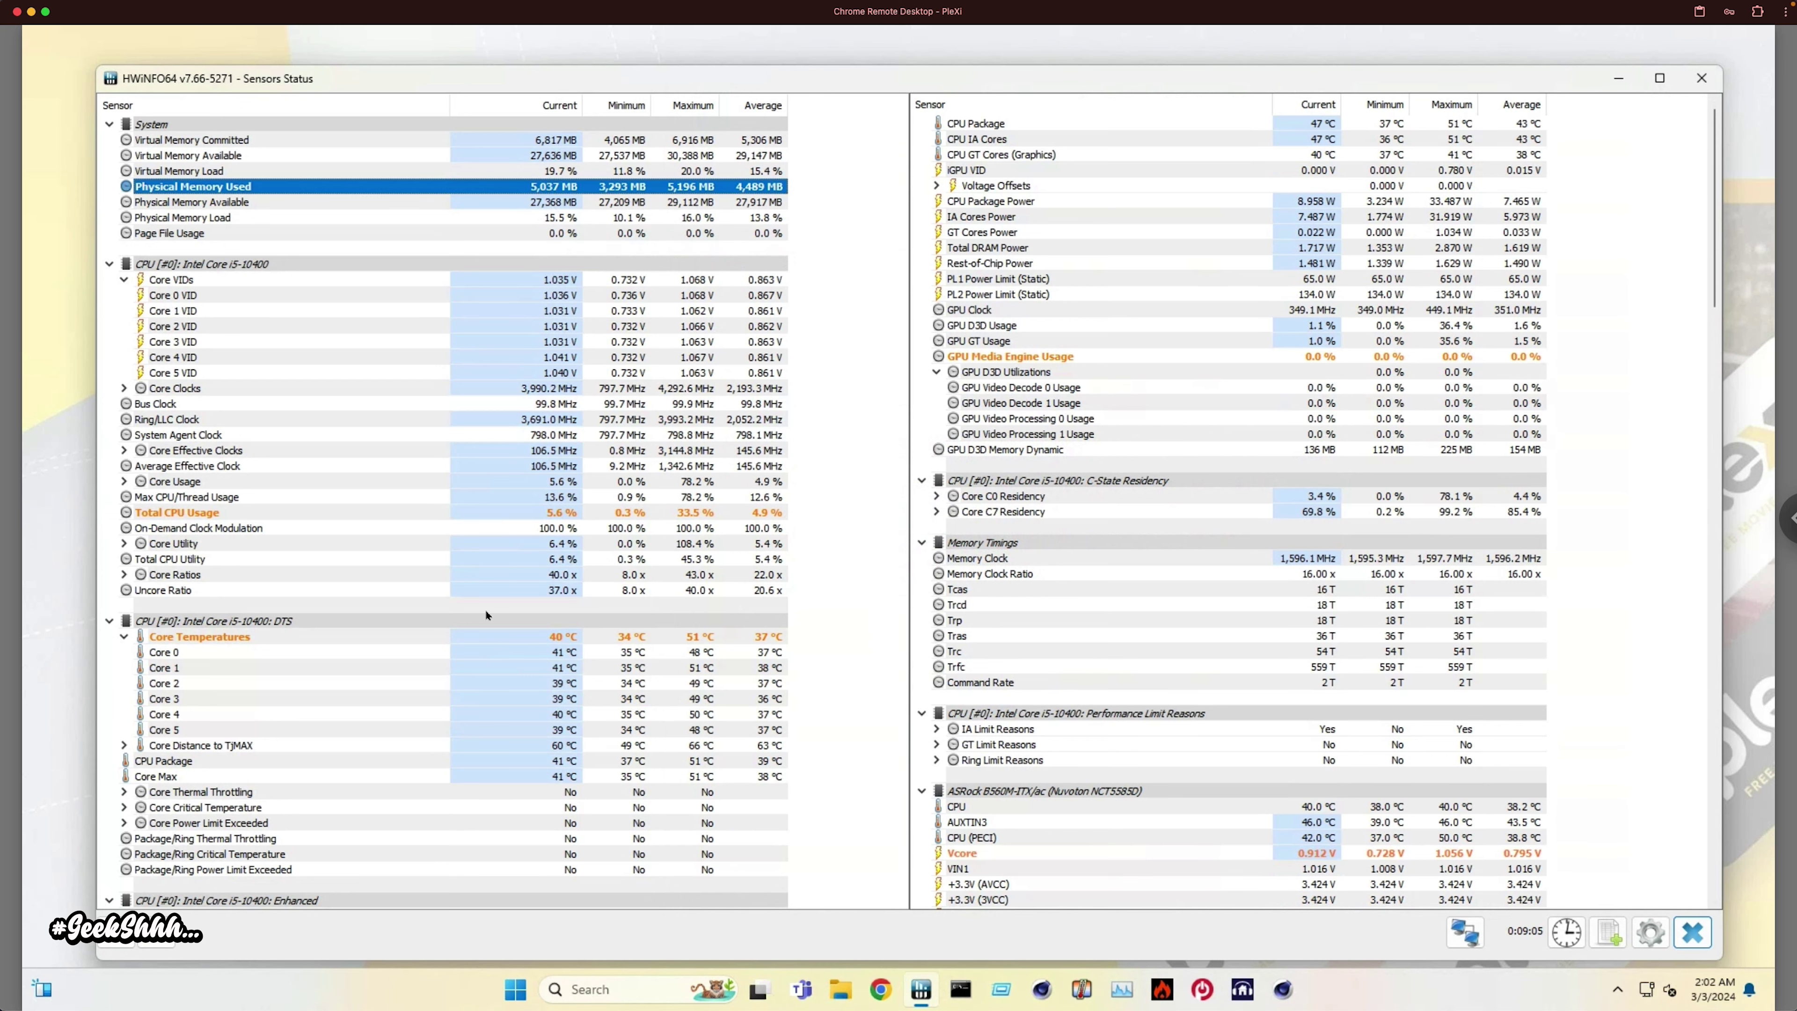
pyautogui.click(555, 513)
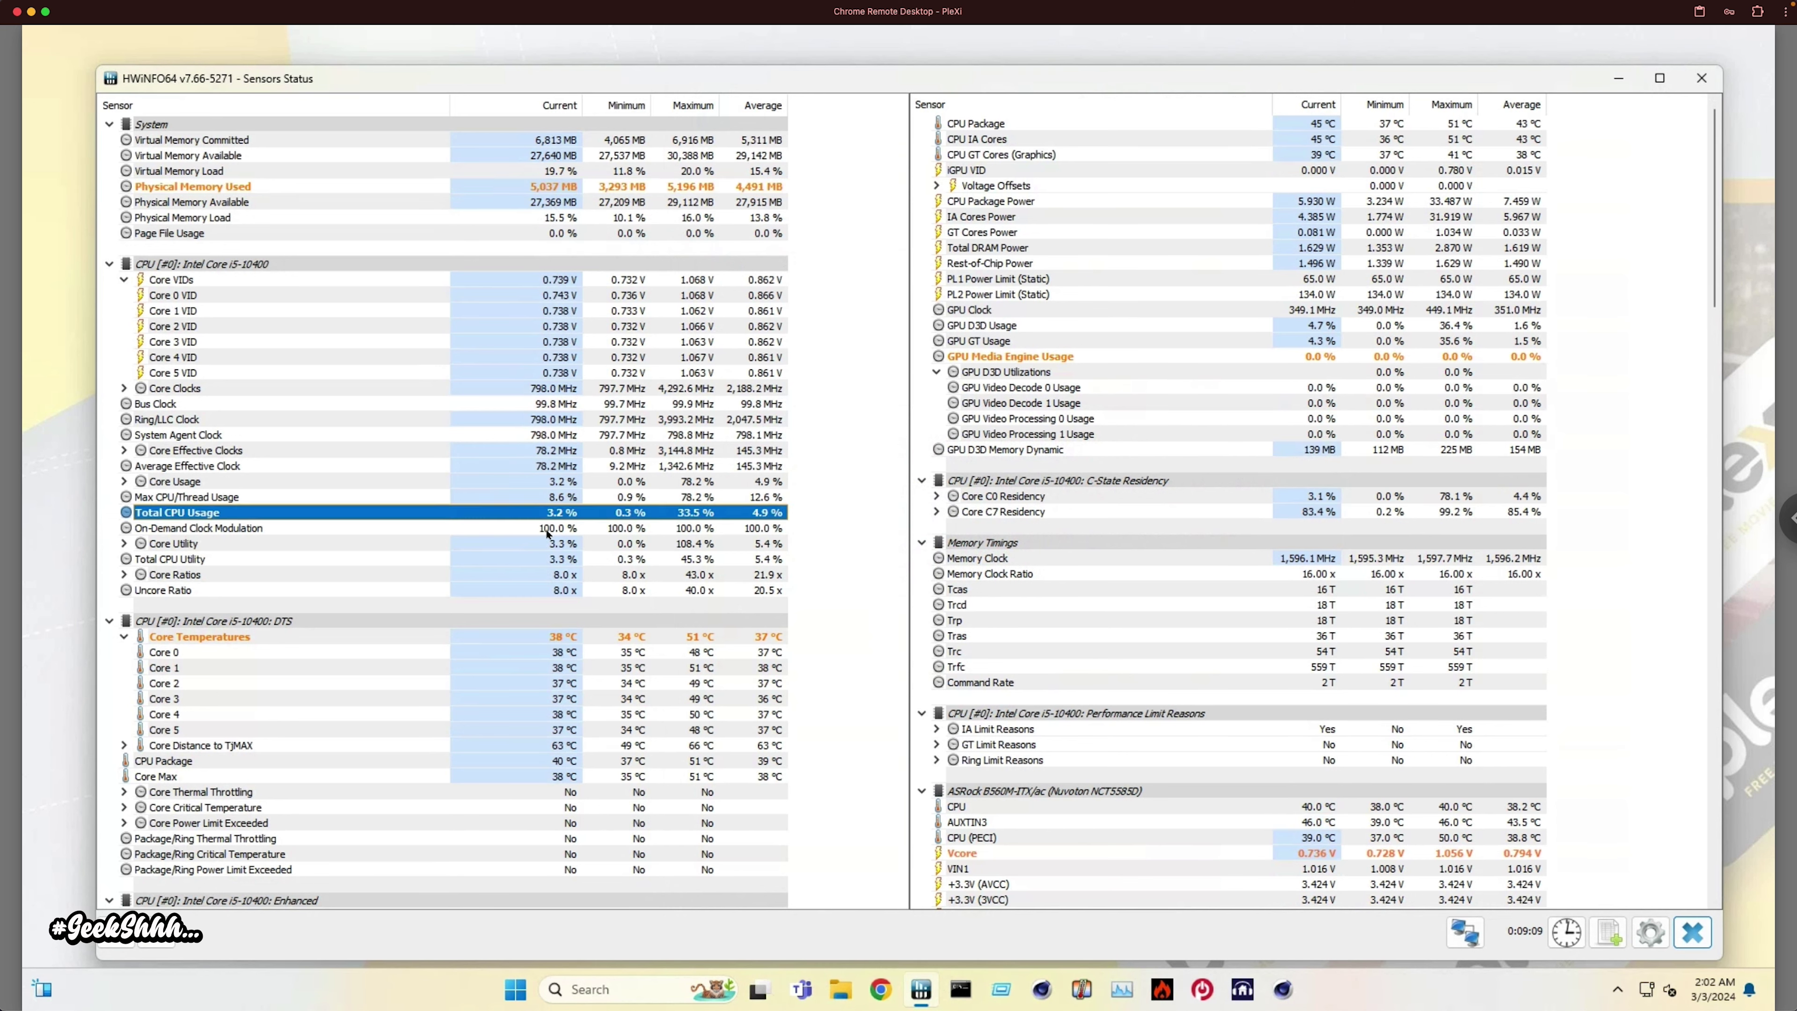
pyautogui.moveTo(548, 534)
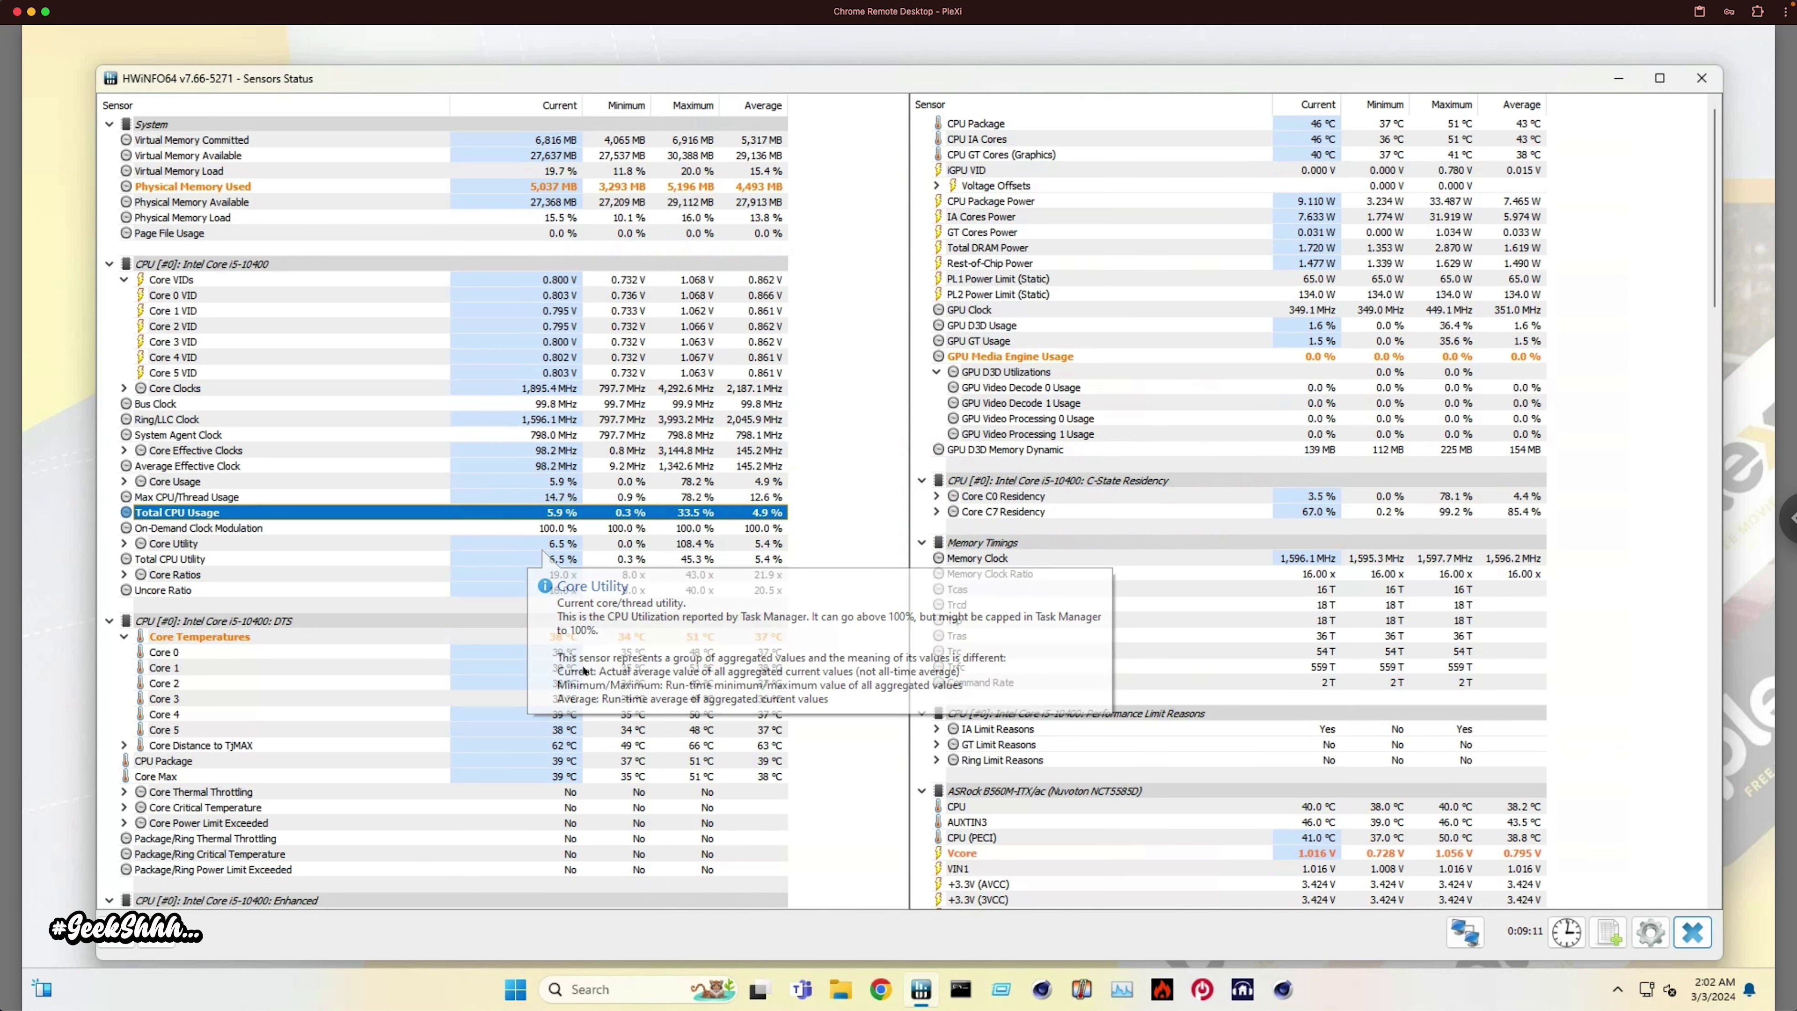
pyautogui.moveTo(583, 649)
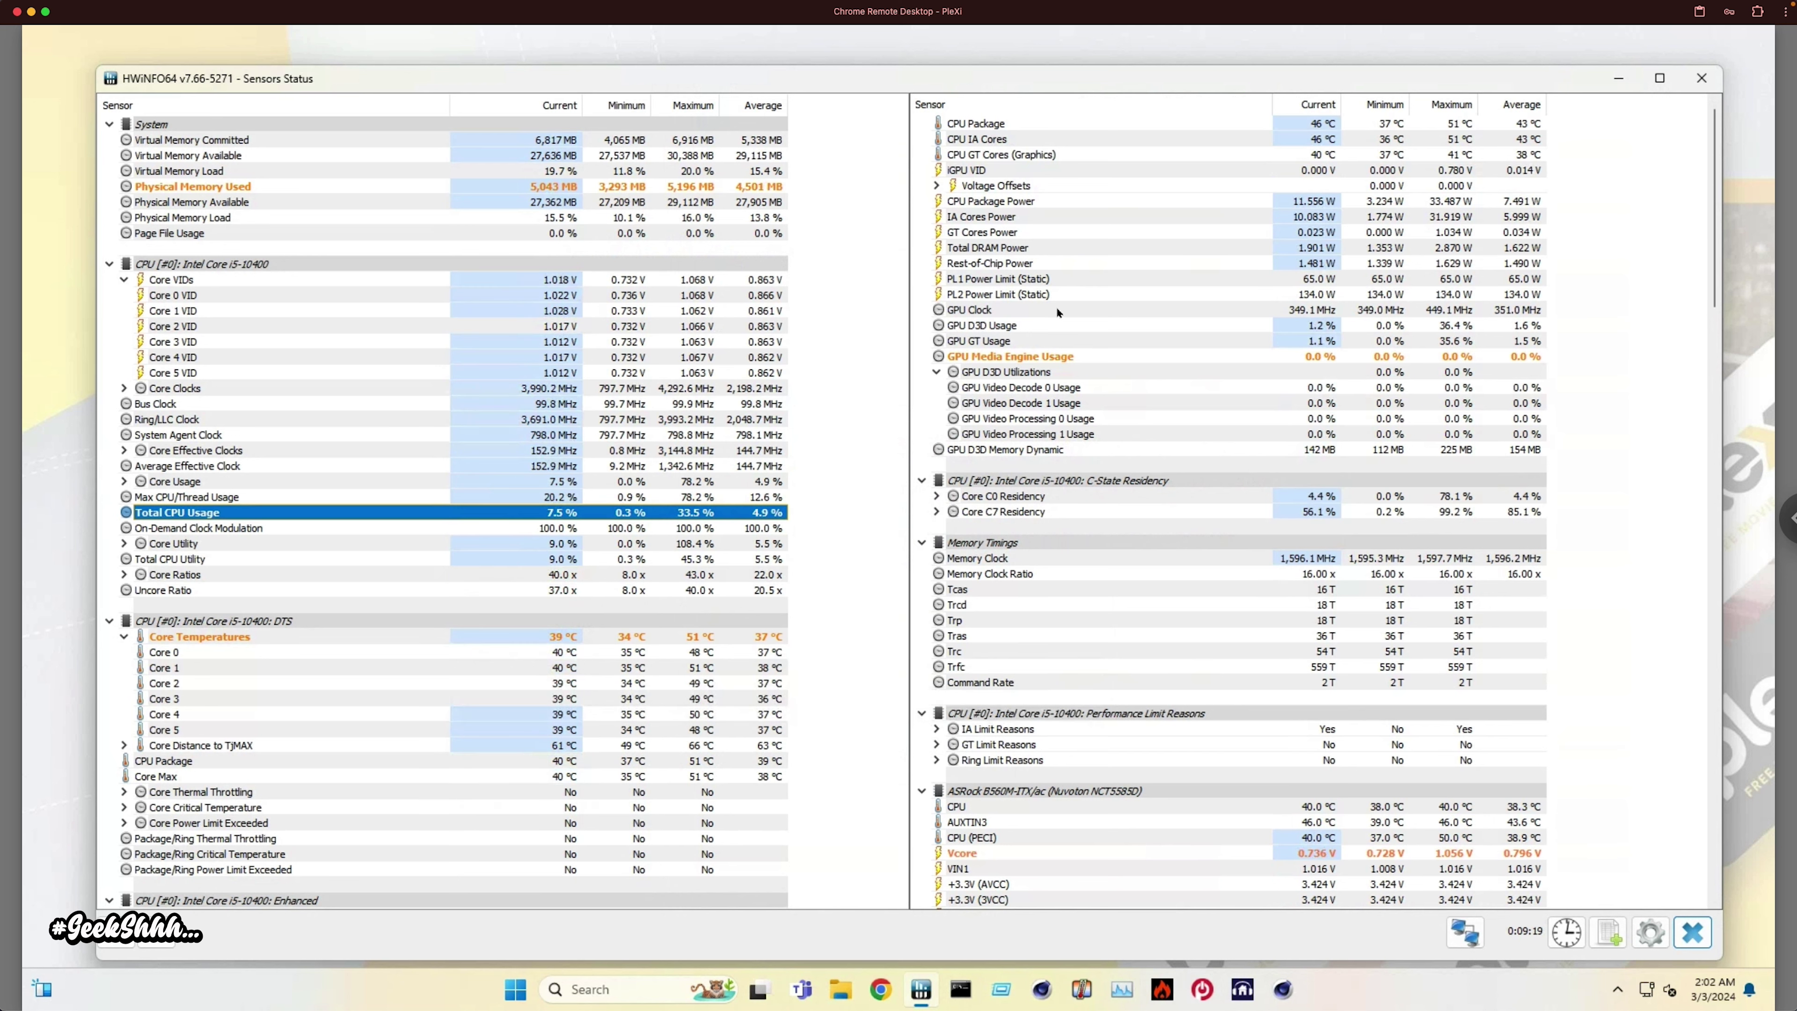
# Check the integrated GPU's media engine usage in the sensor readings
pyautogui.click(1027, 359)
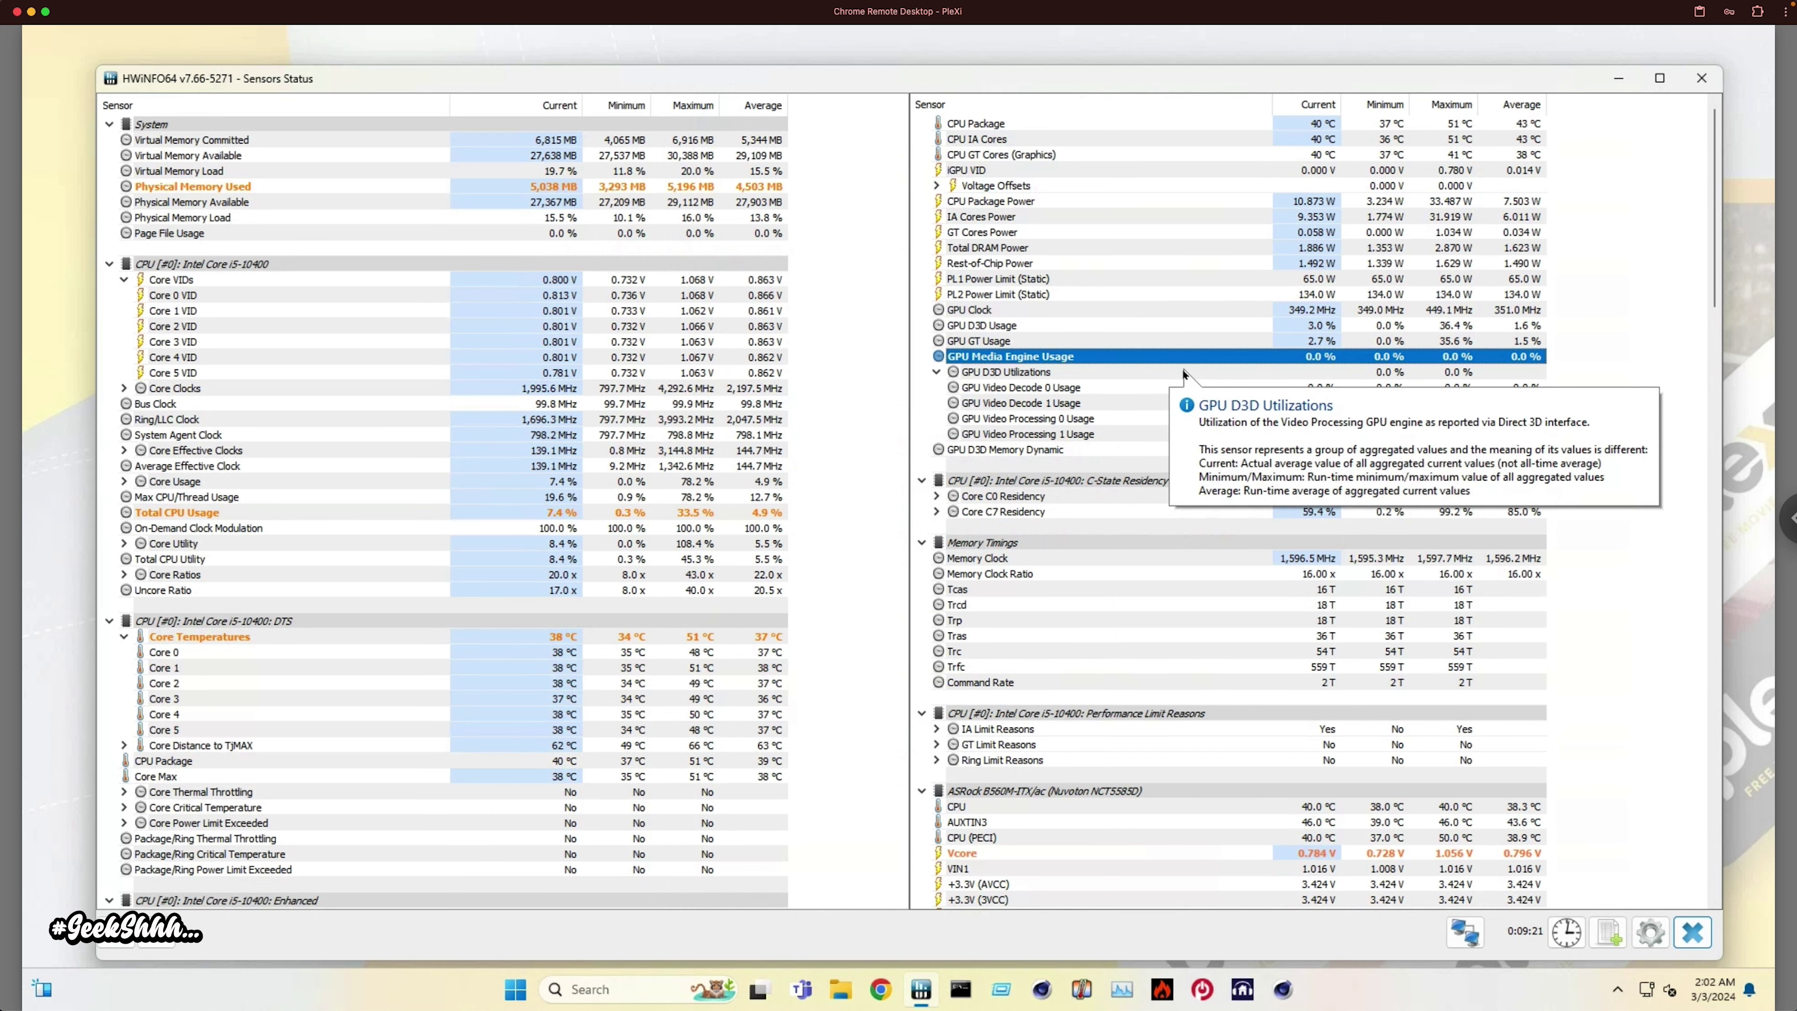
pyautogui.moveTo(1299, 367)
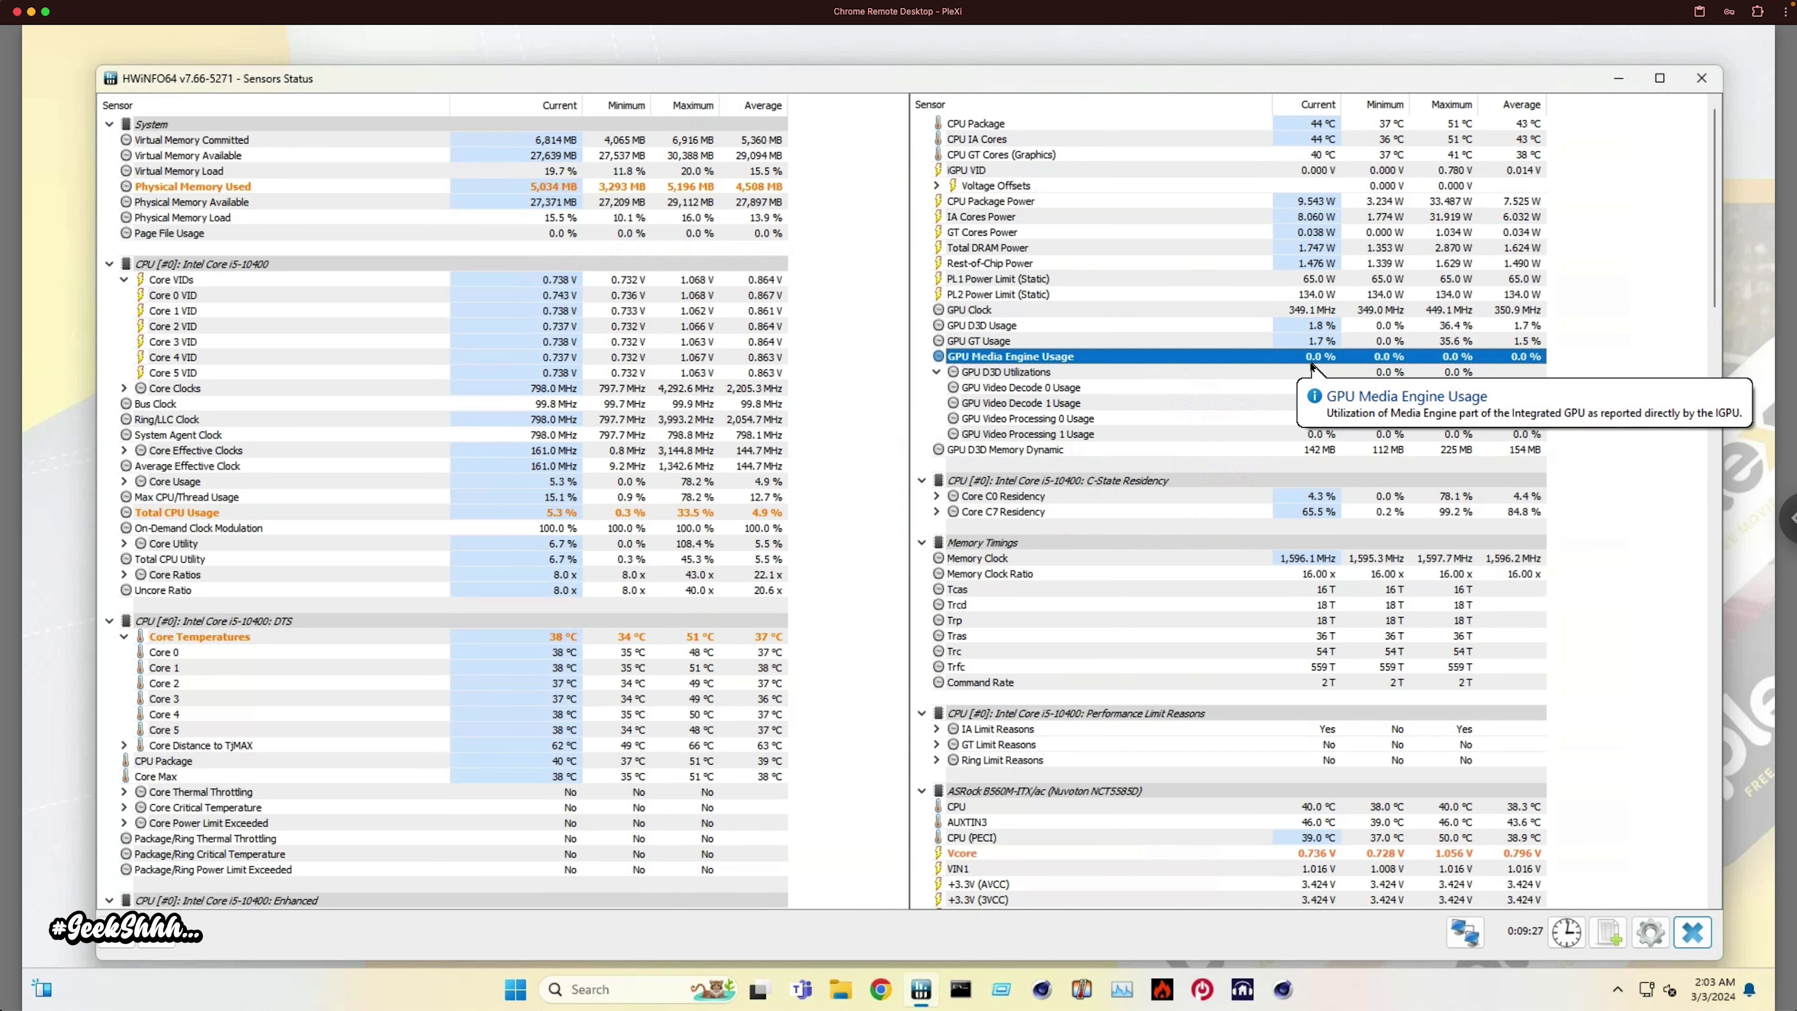
pyautogui.moveTo(1218, 423)
# Find the Intel Arc A310 section in the sensor readings and examine its total GPU power
pyautogui.scroll(-7, 1218, 425)
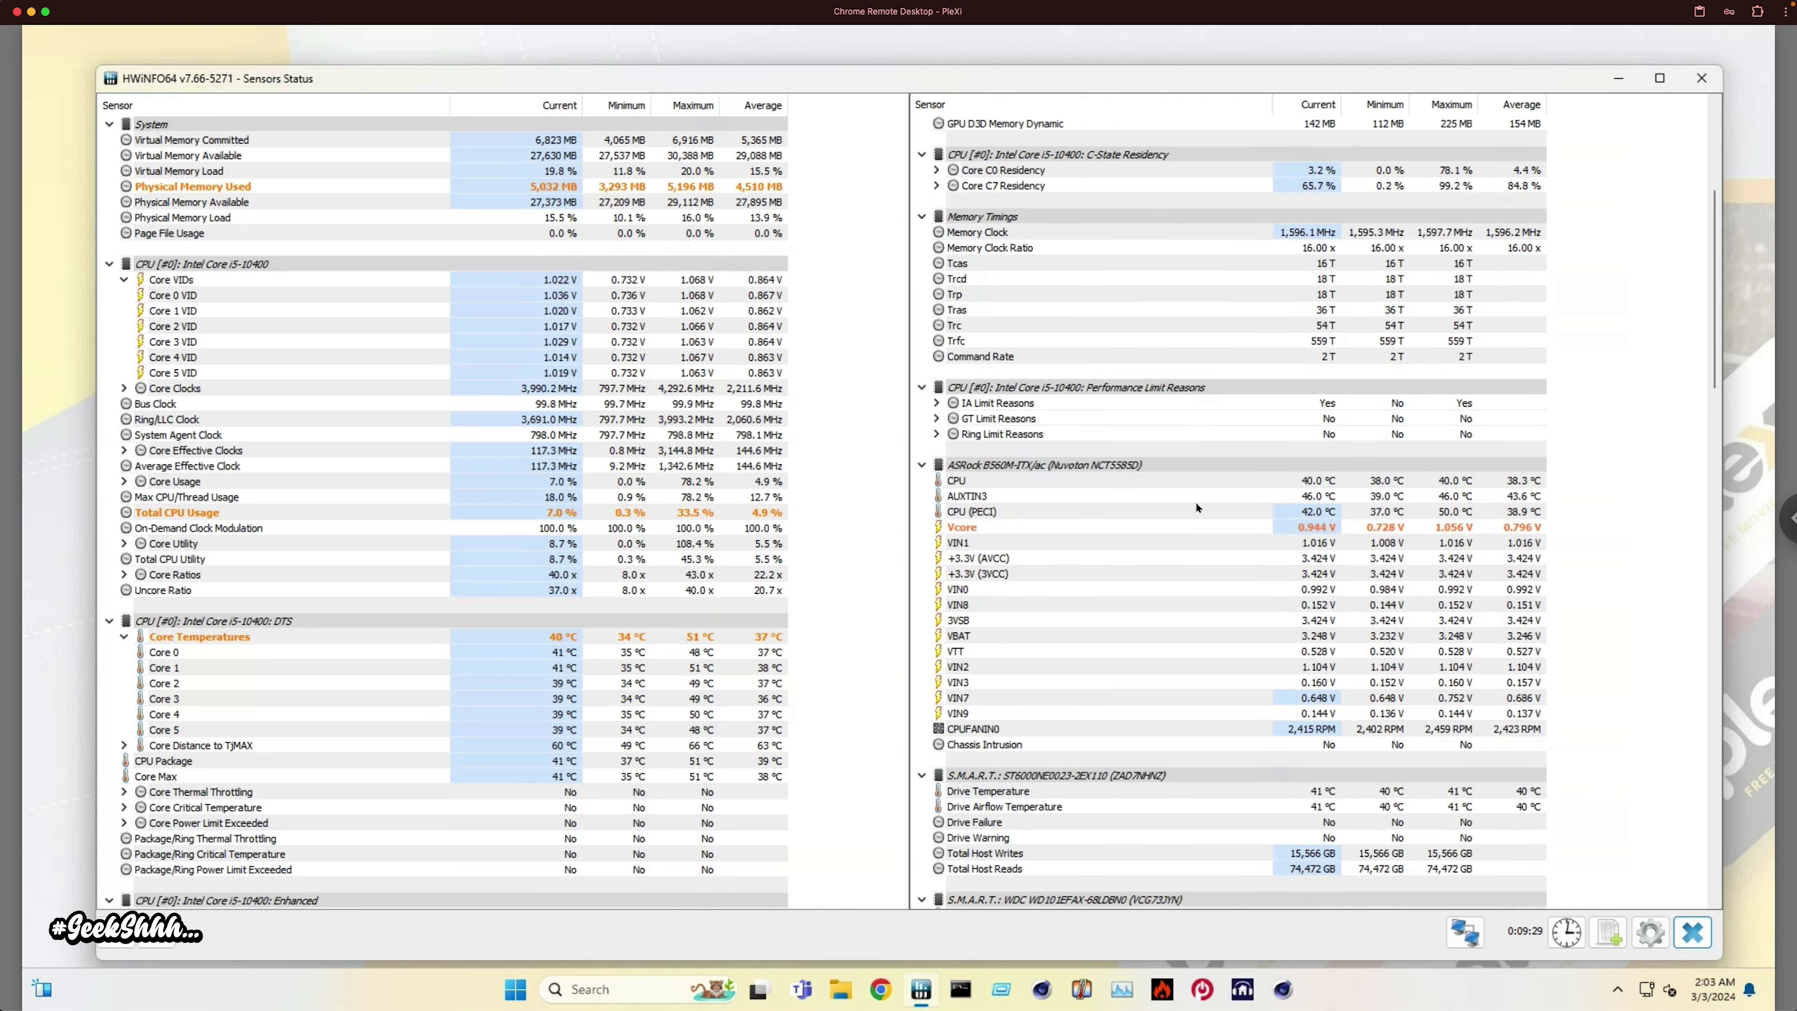
pyautogui.scroll(-20, 1217, 597)
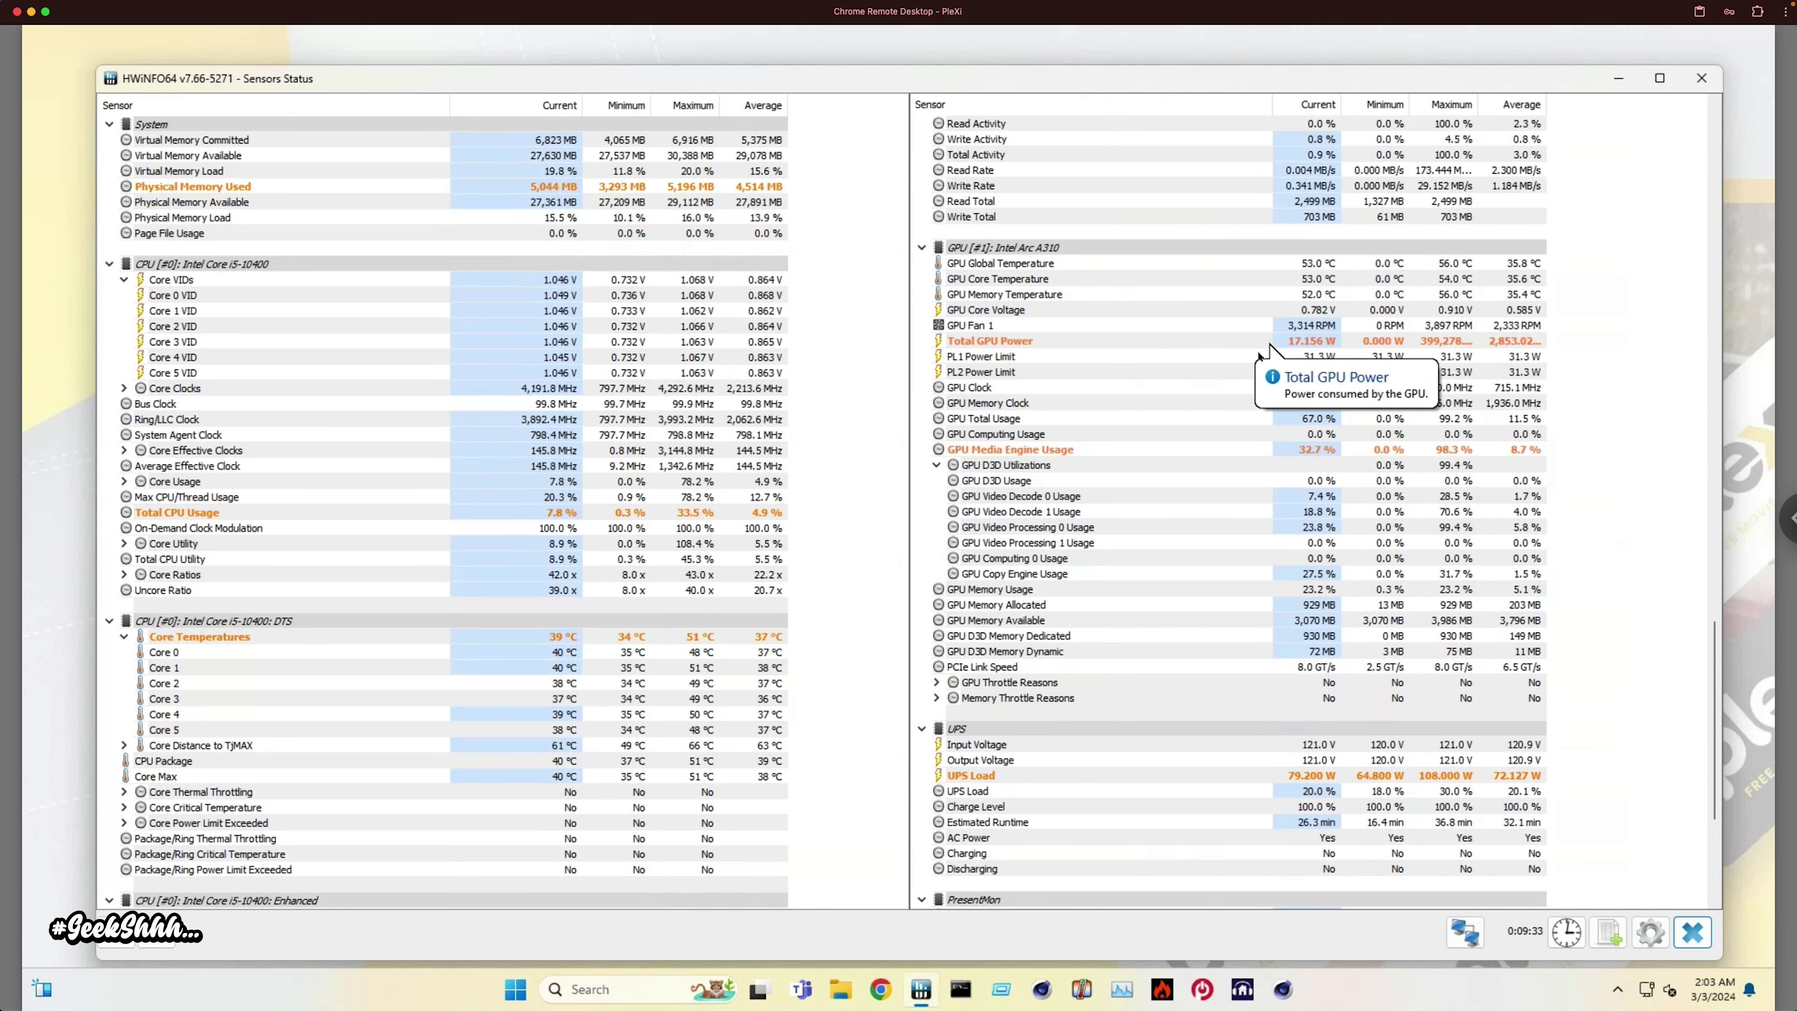
pyautogui.click(1166, 342)
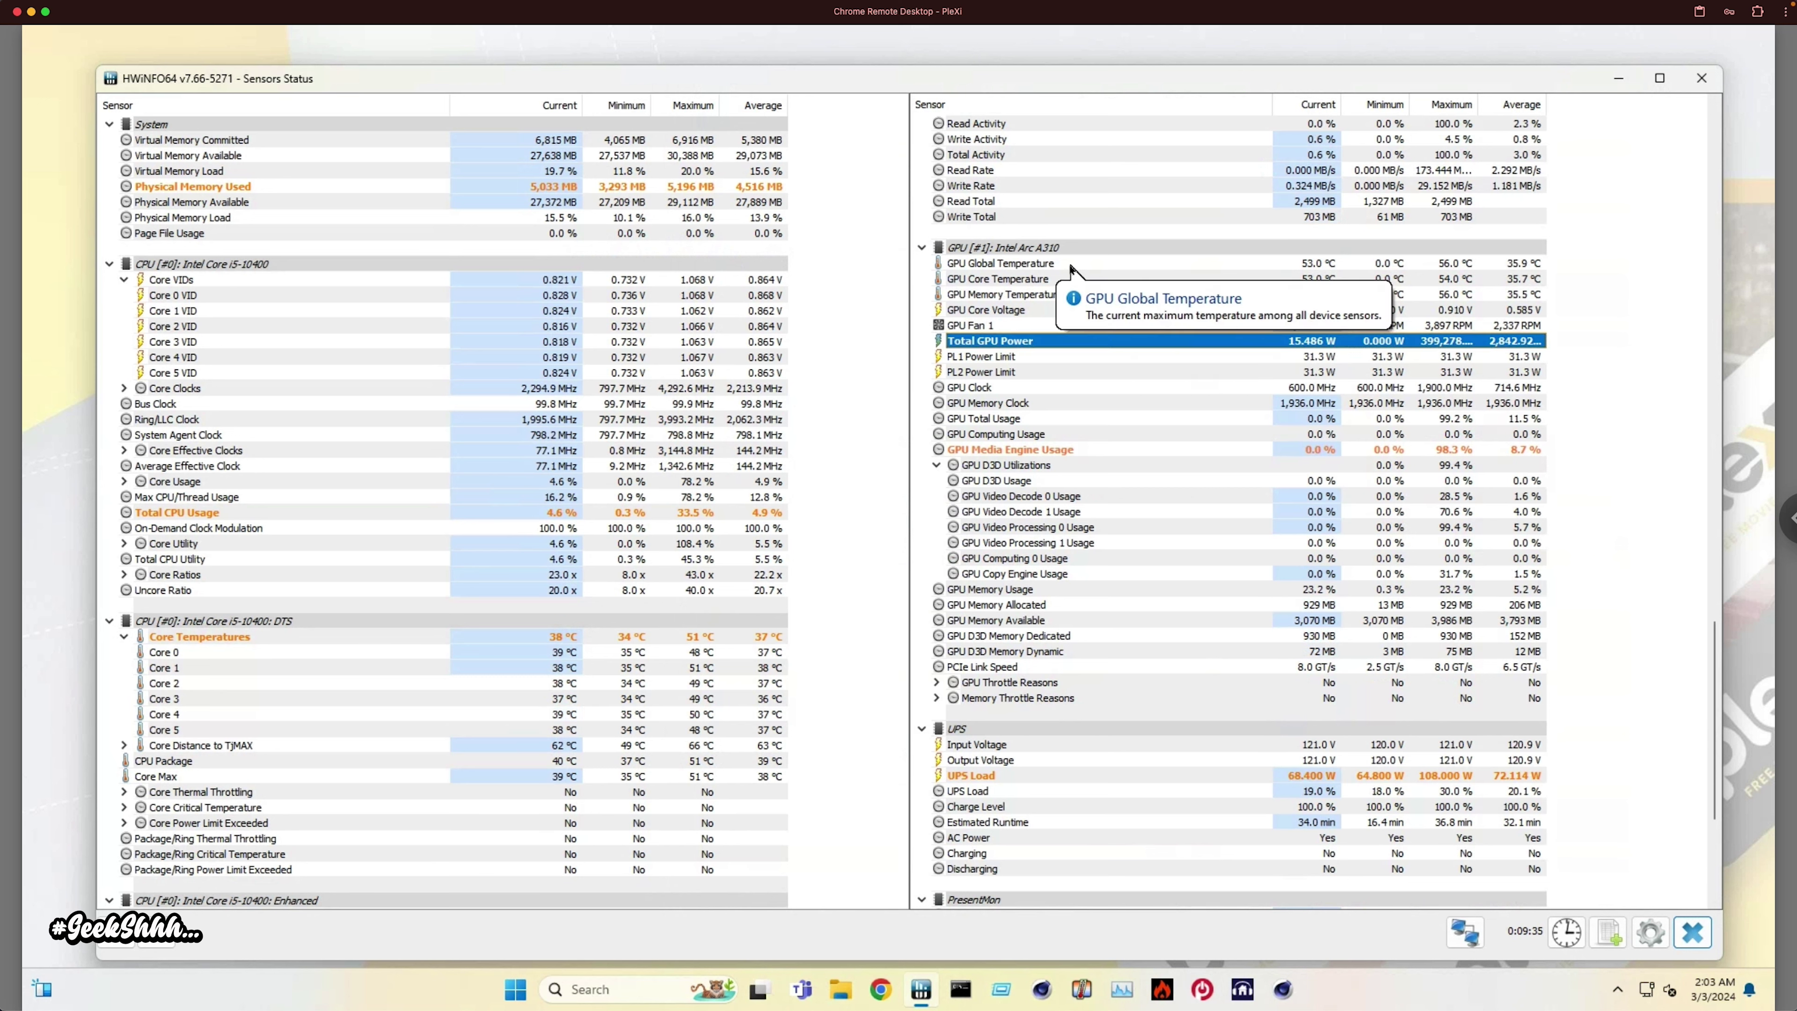
pyautogui.click(1047, 249)
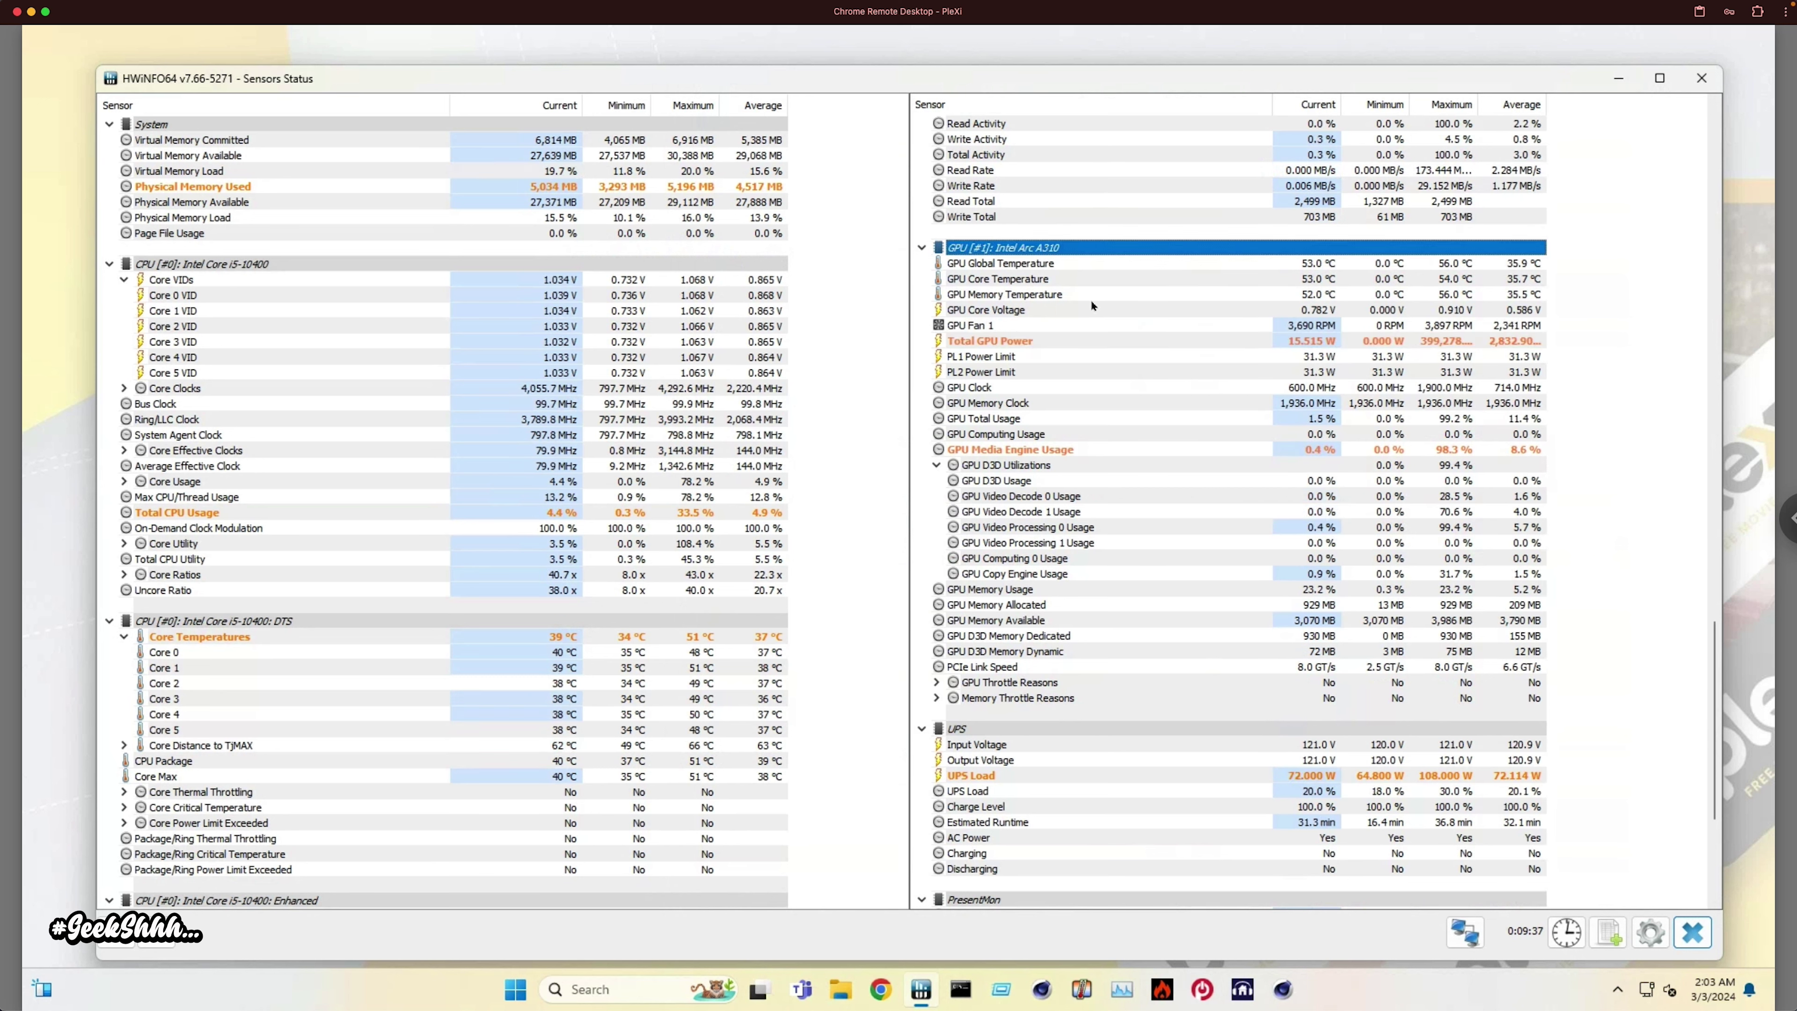
pyautogui.click(1032, 345)
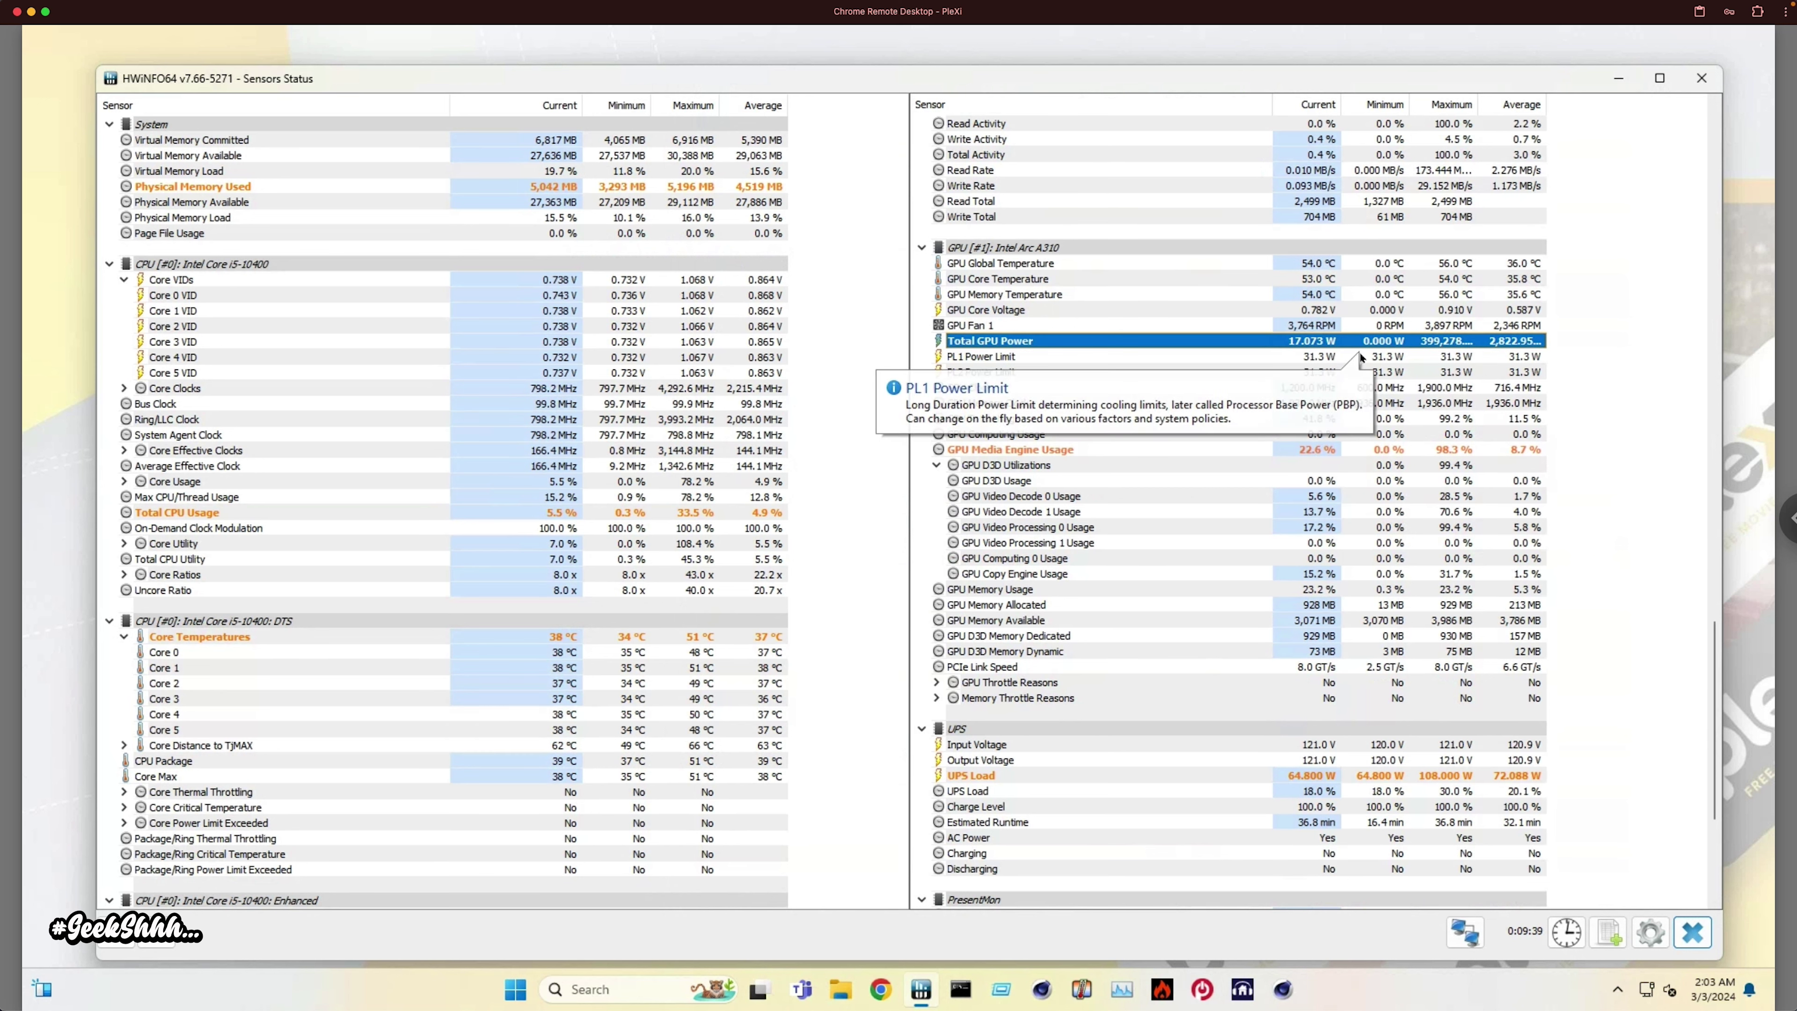
# Examine the Arc A310's media engine usage and GPU temperatures, along with the UPS load
pyautogui.click(1061, 467)
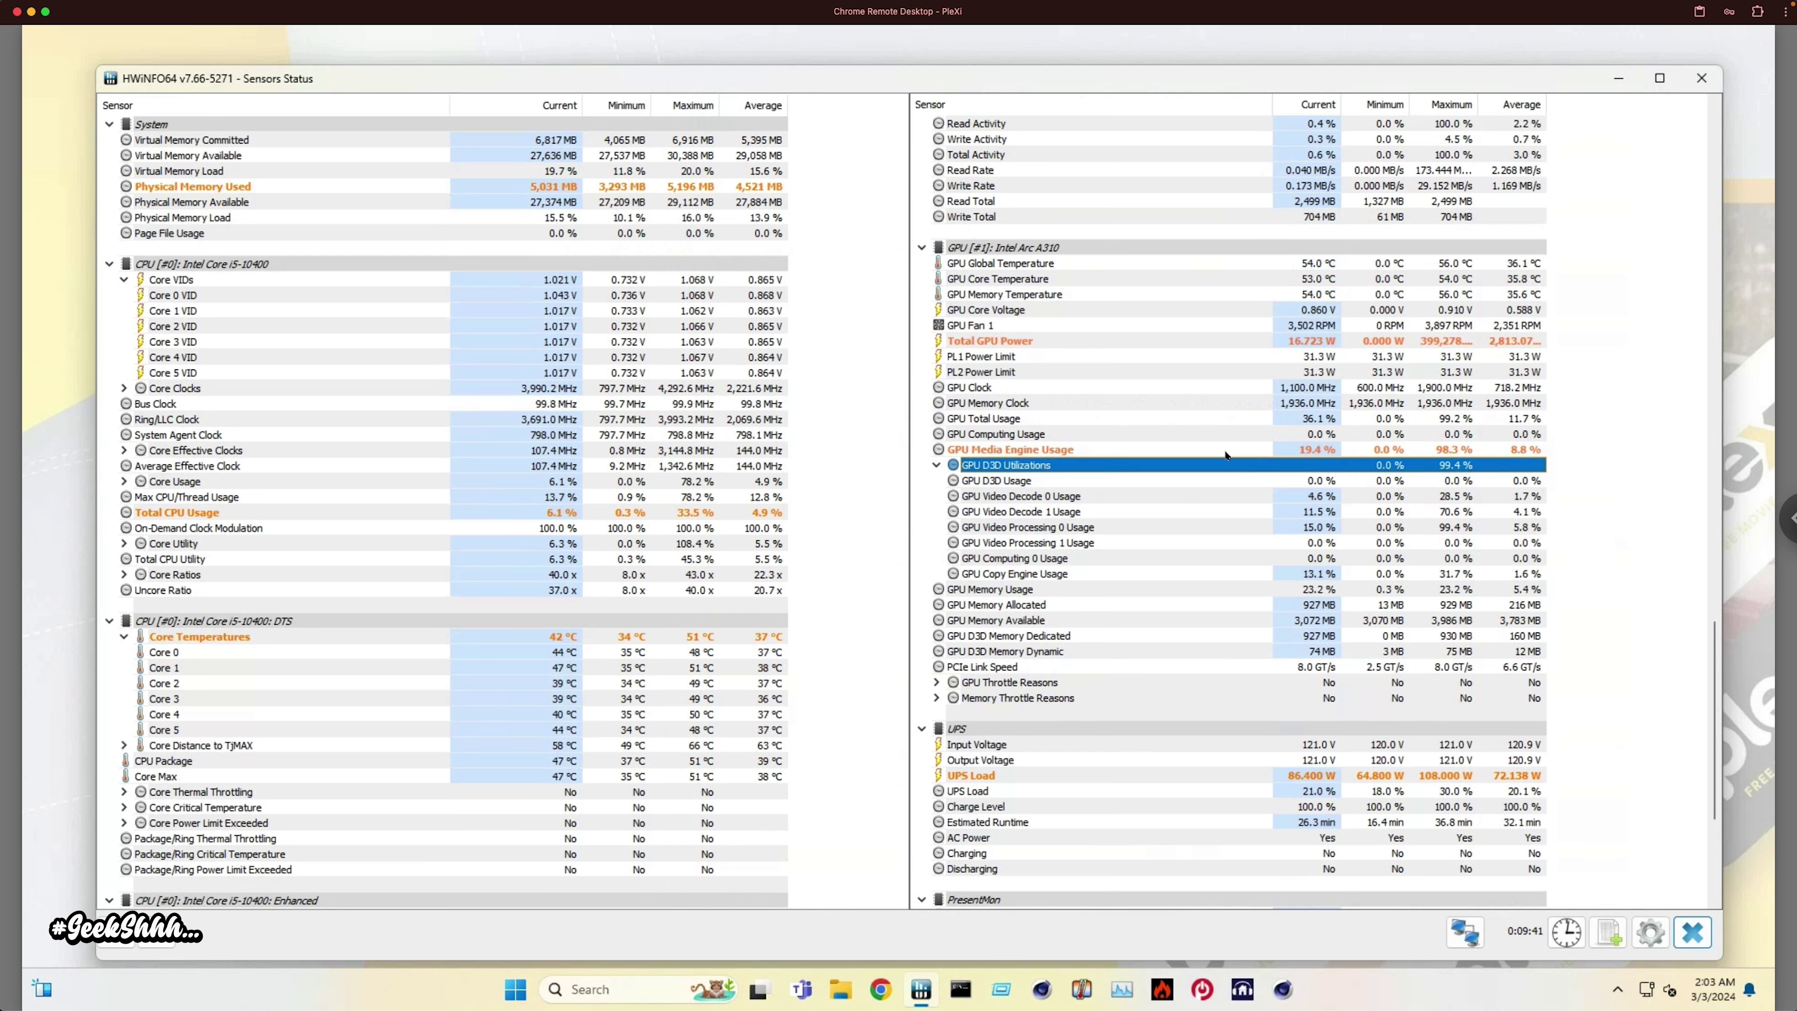
pyautogui.click(1289, 451)
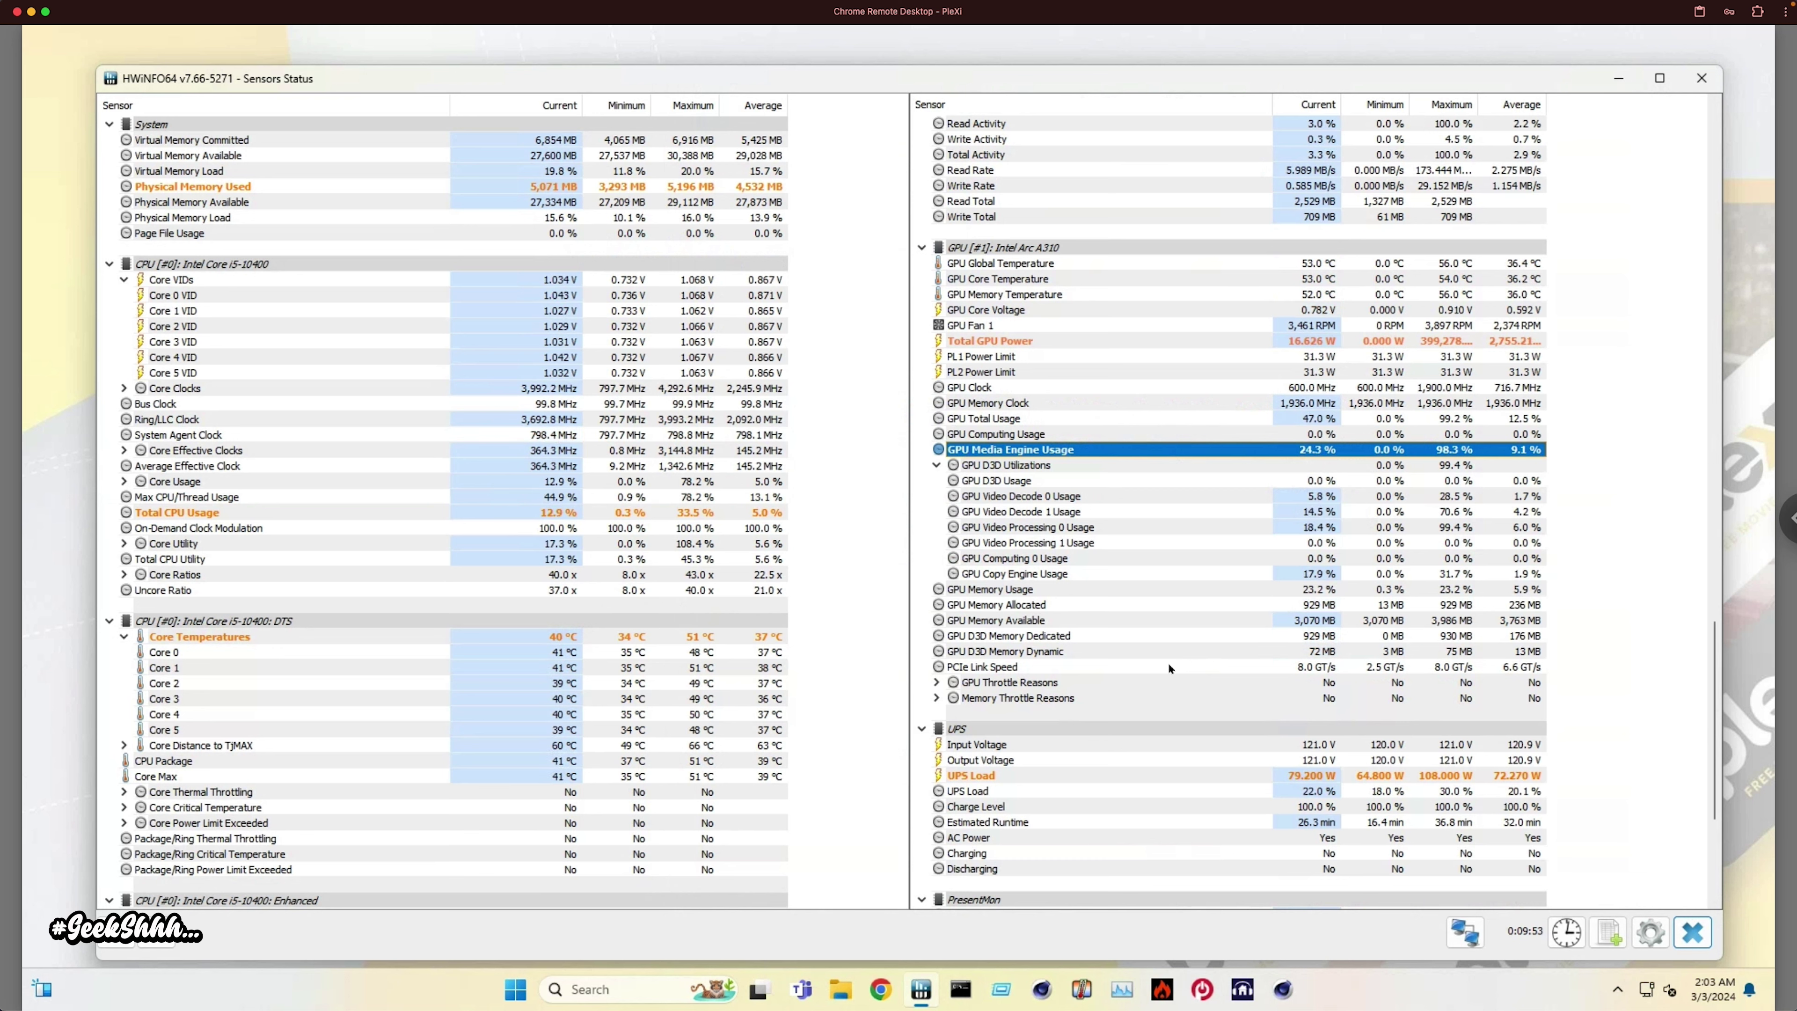
pyautogui.click(994, 779)
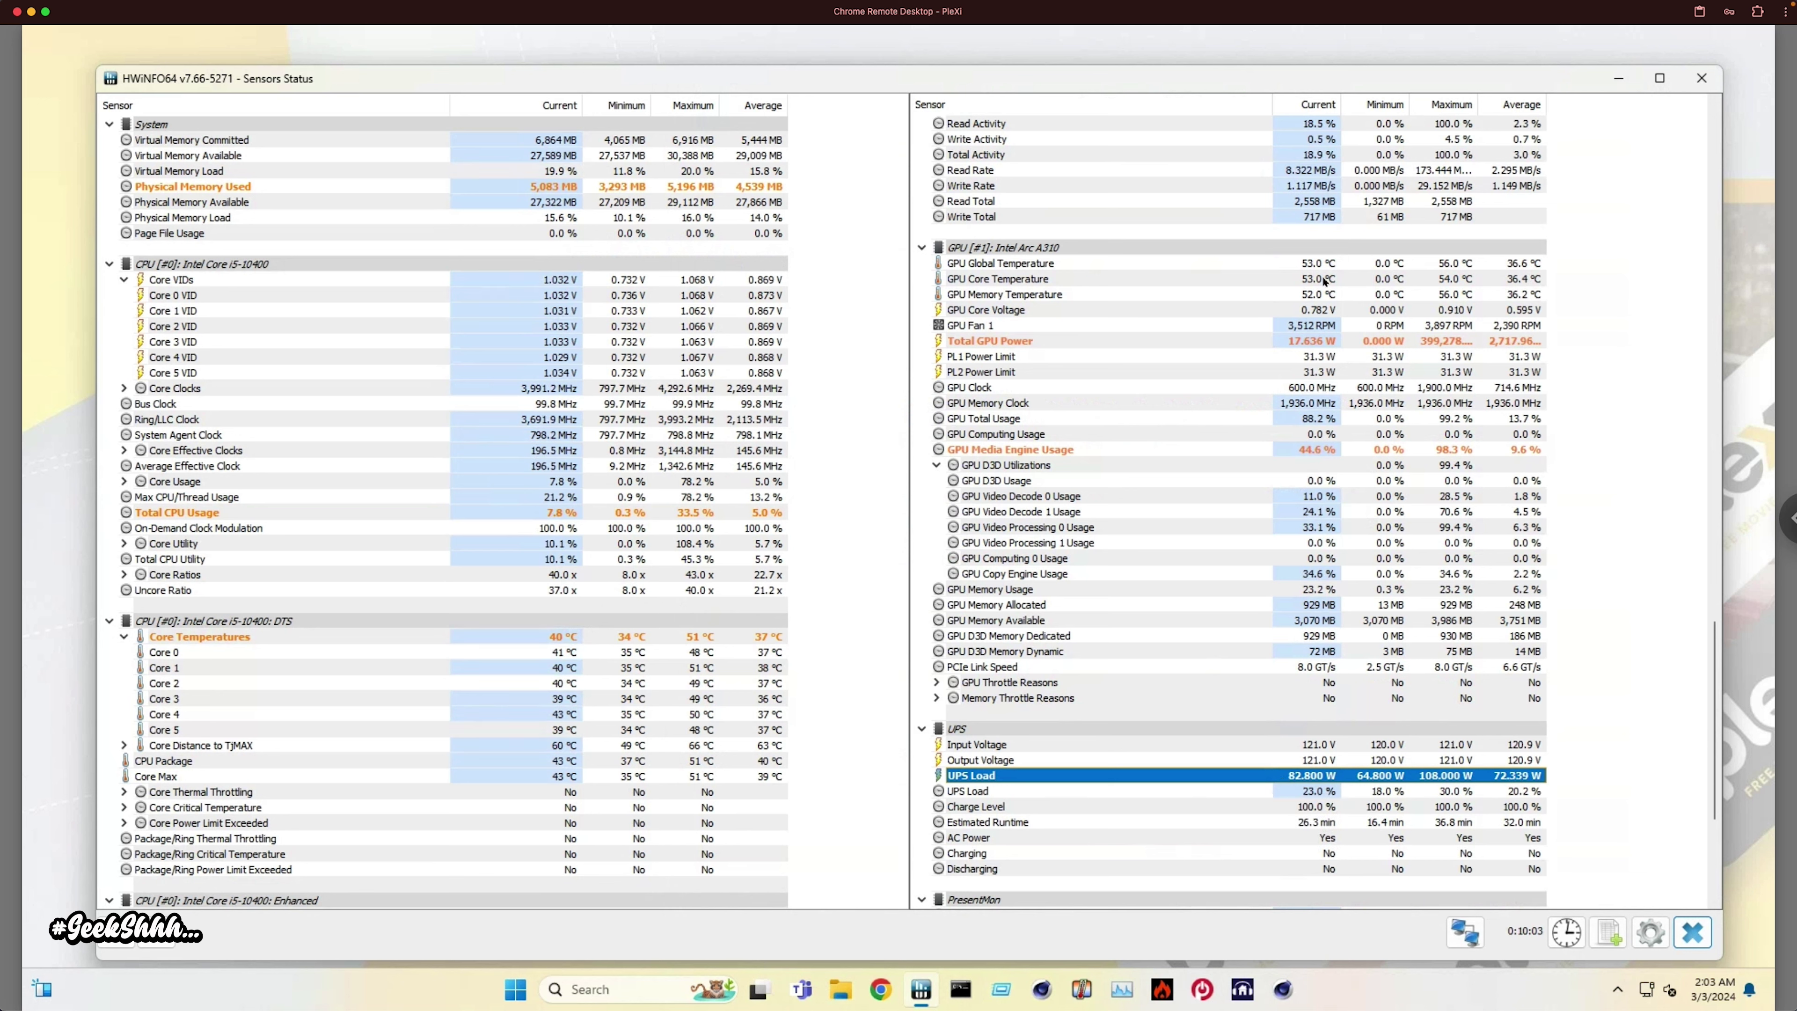
pyautogui.click(1307, 268)
pyautogui.moveTo(1298, 283)
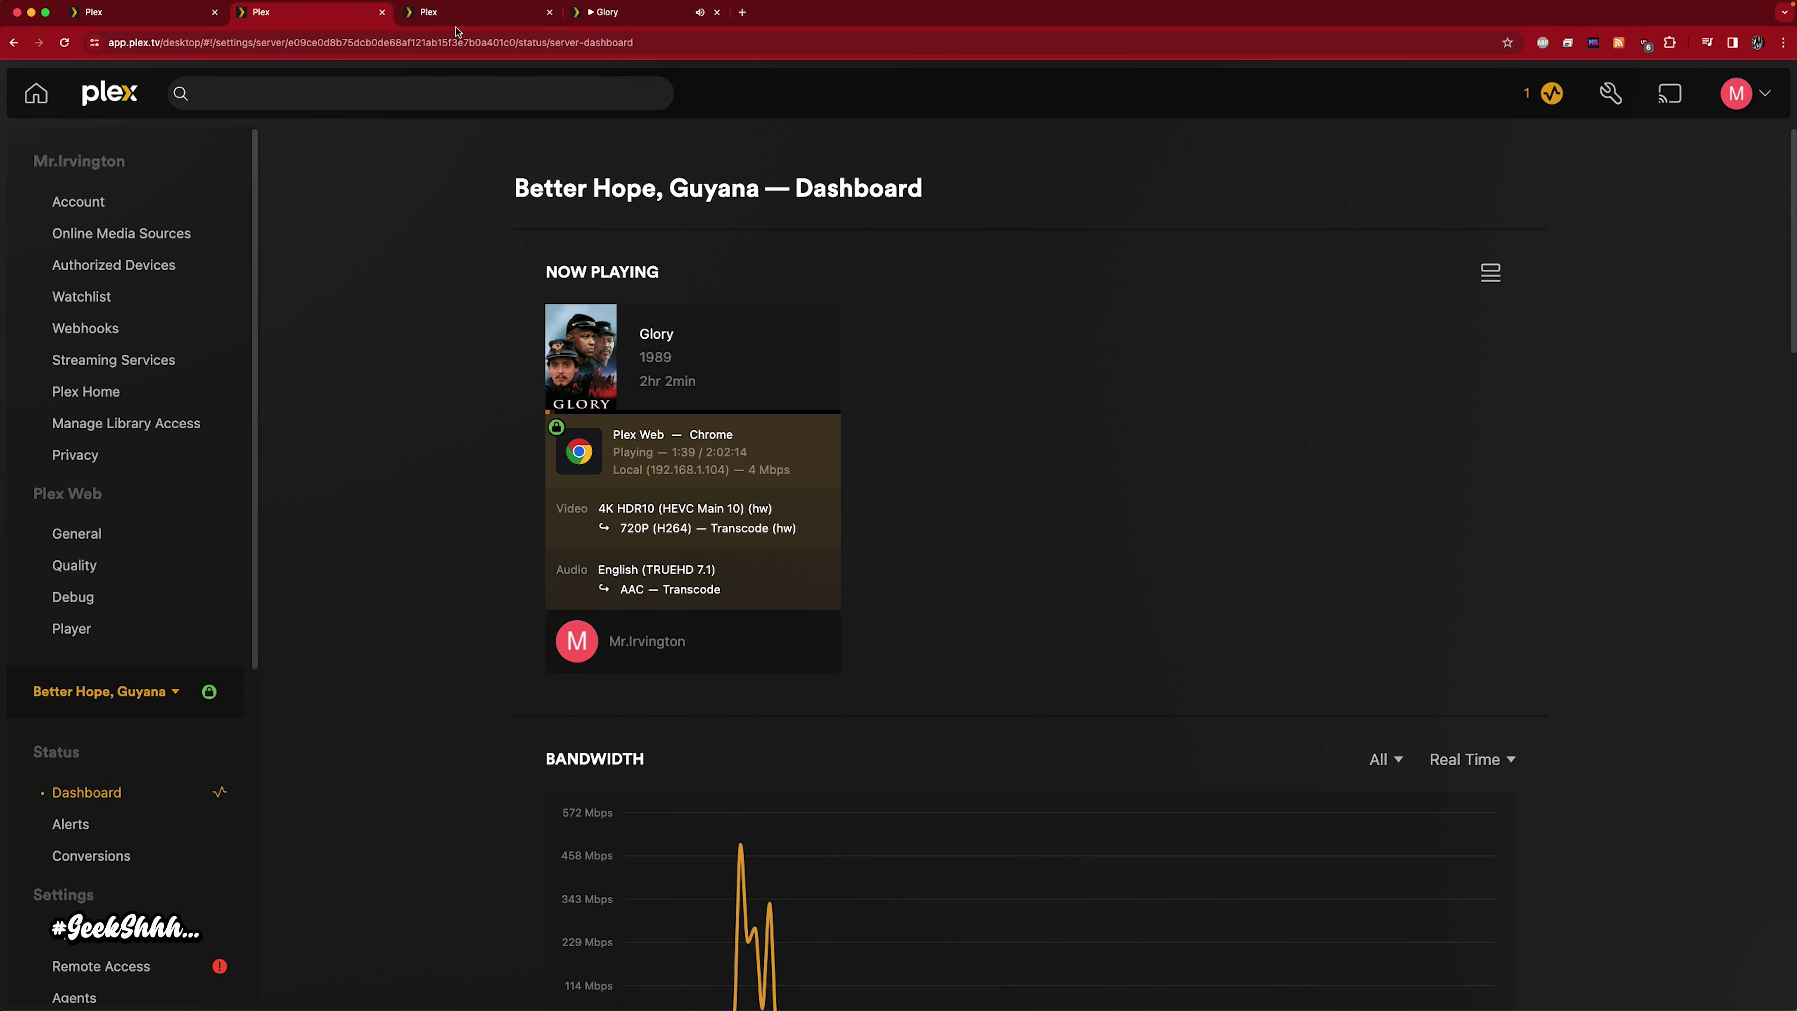
# Back in Plex, open The Sixth Sense from the "4k 10" playlist in a new browser tab and stop the paused Glory player there
pyautogui.click(428, 21)
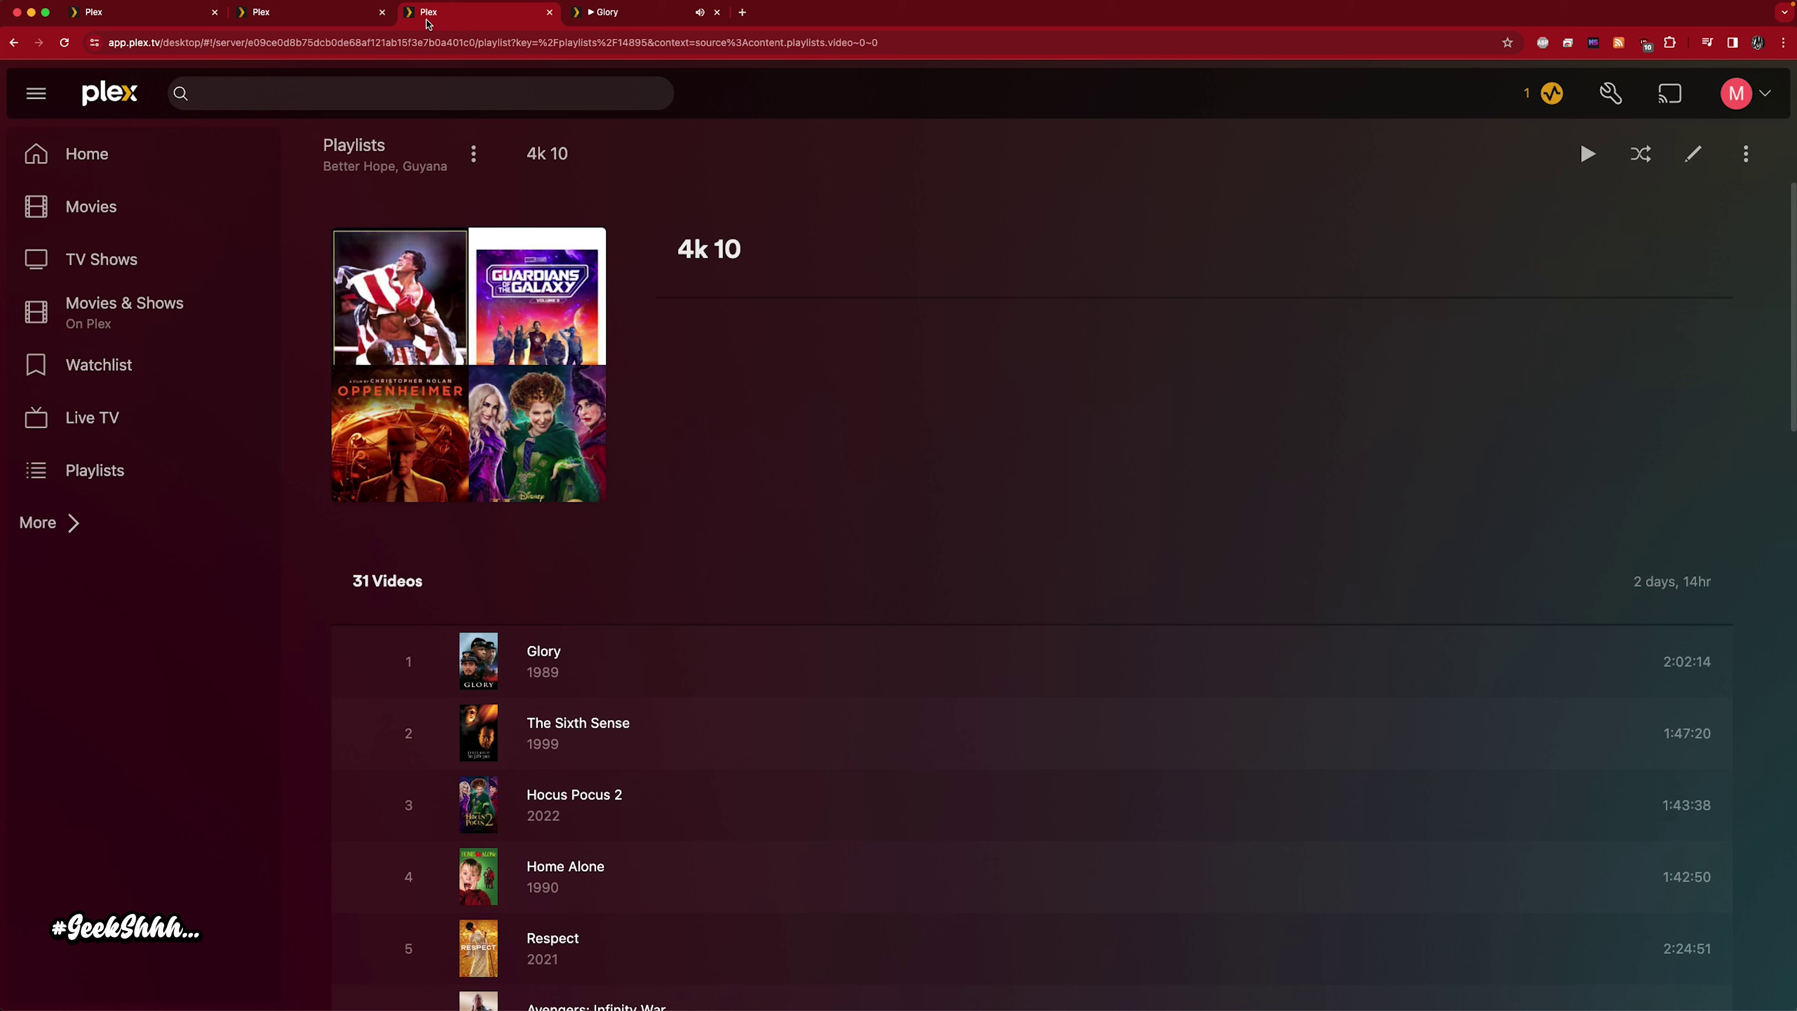
pyautogui.rightClick(612, 726)
pyautogui.click(647, 740)
pyautogui.click(627, 17)
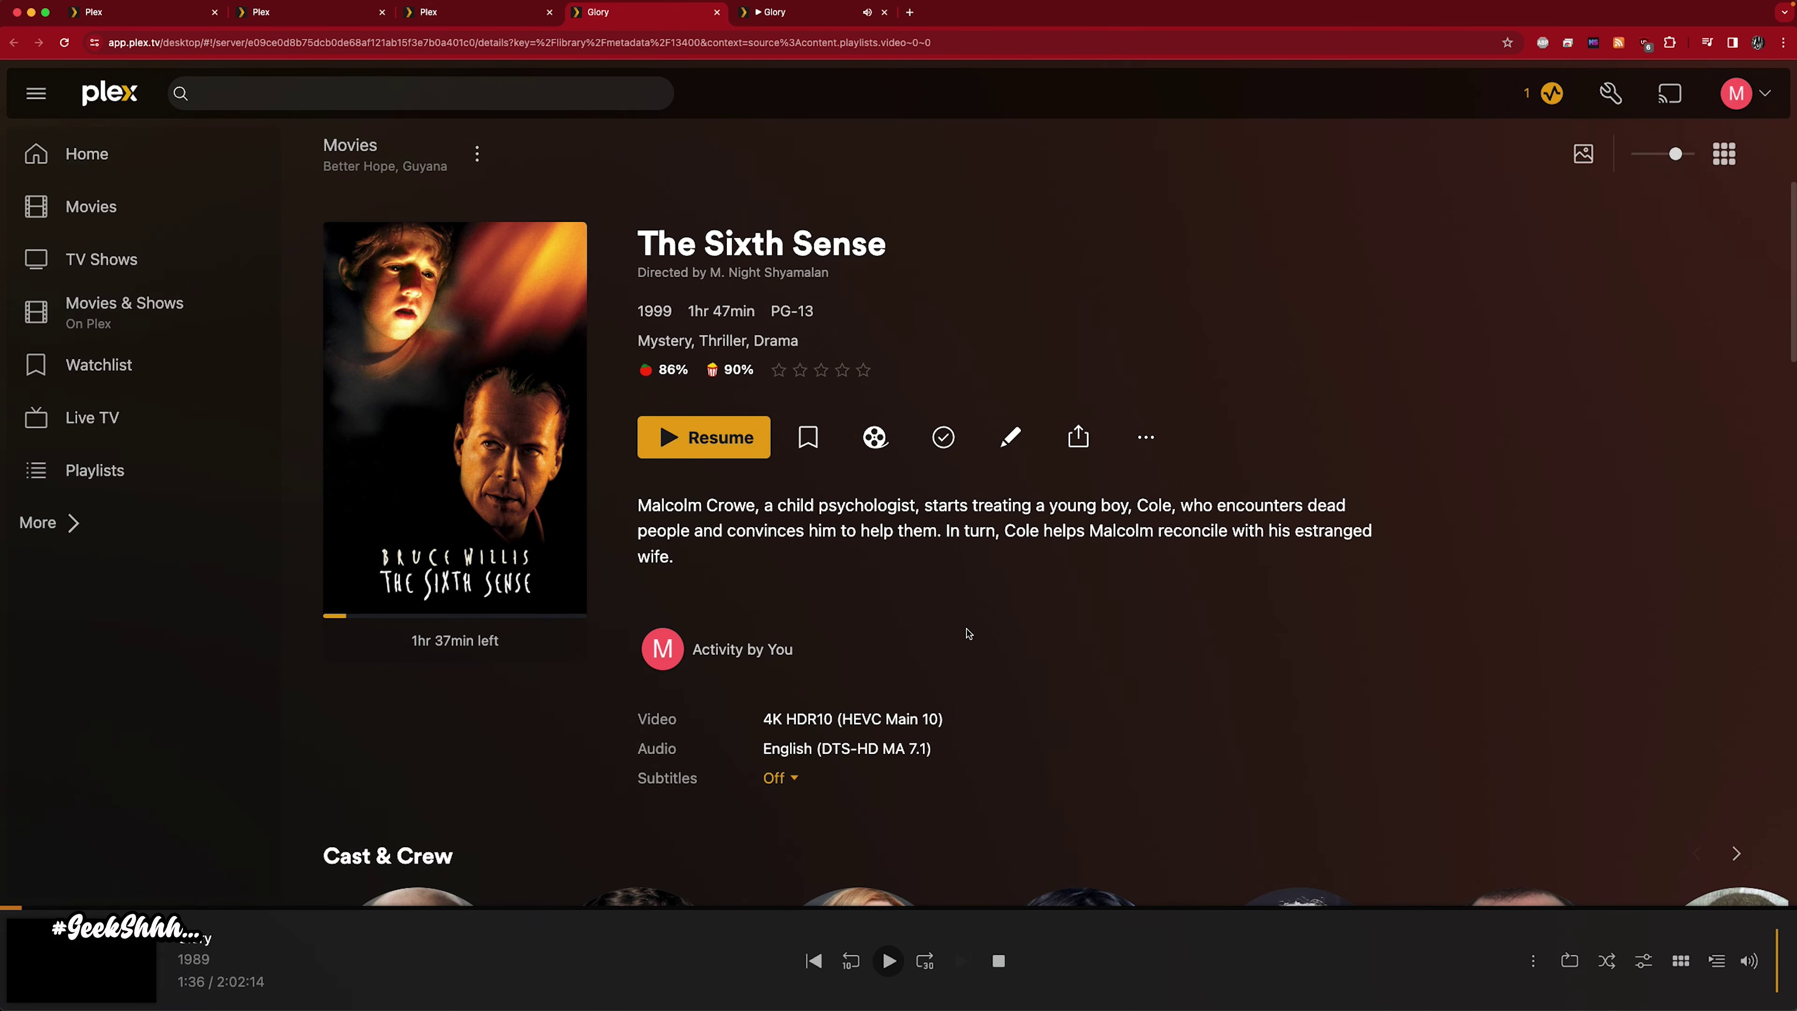
pyautogui.click(999, 963)
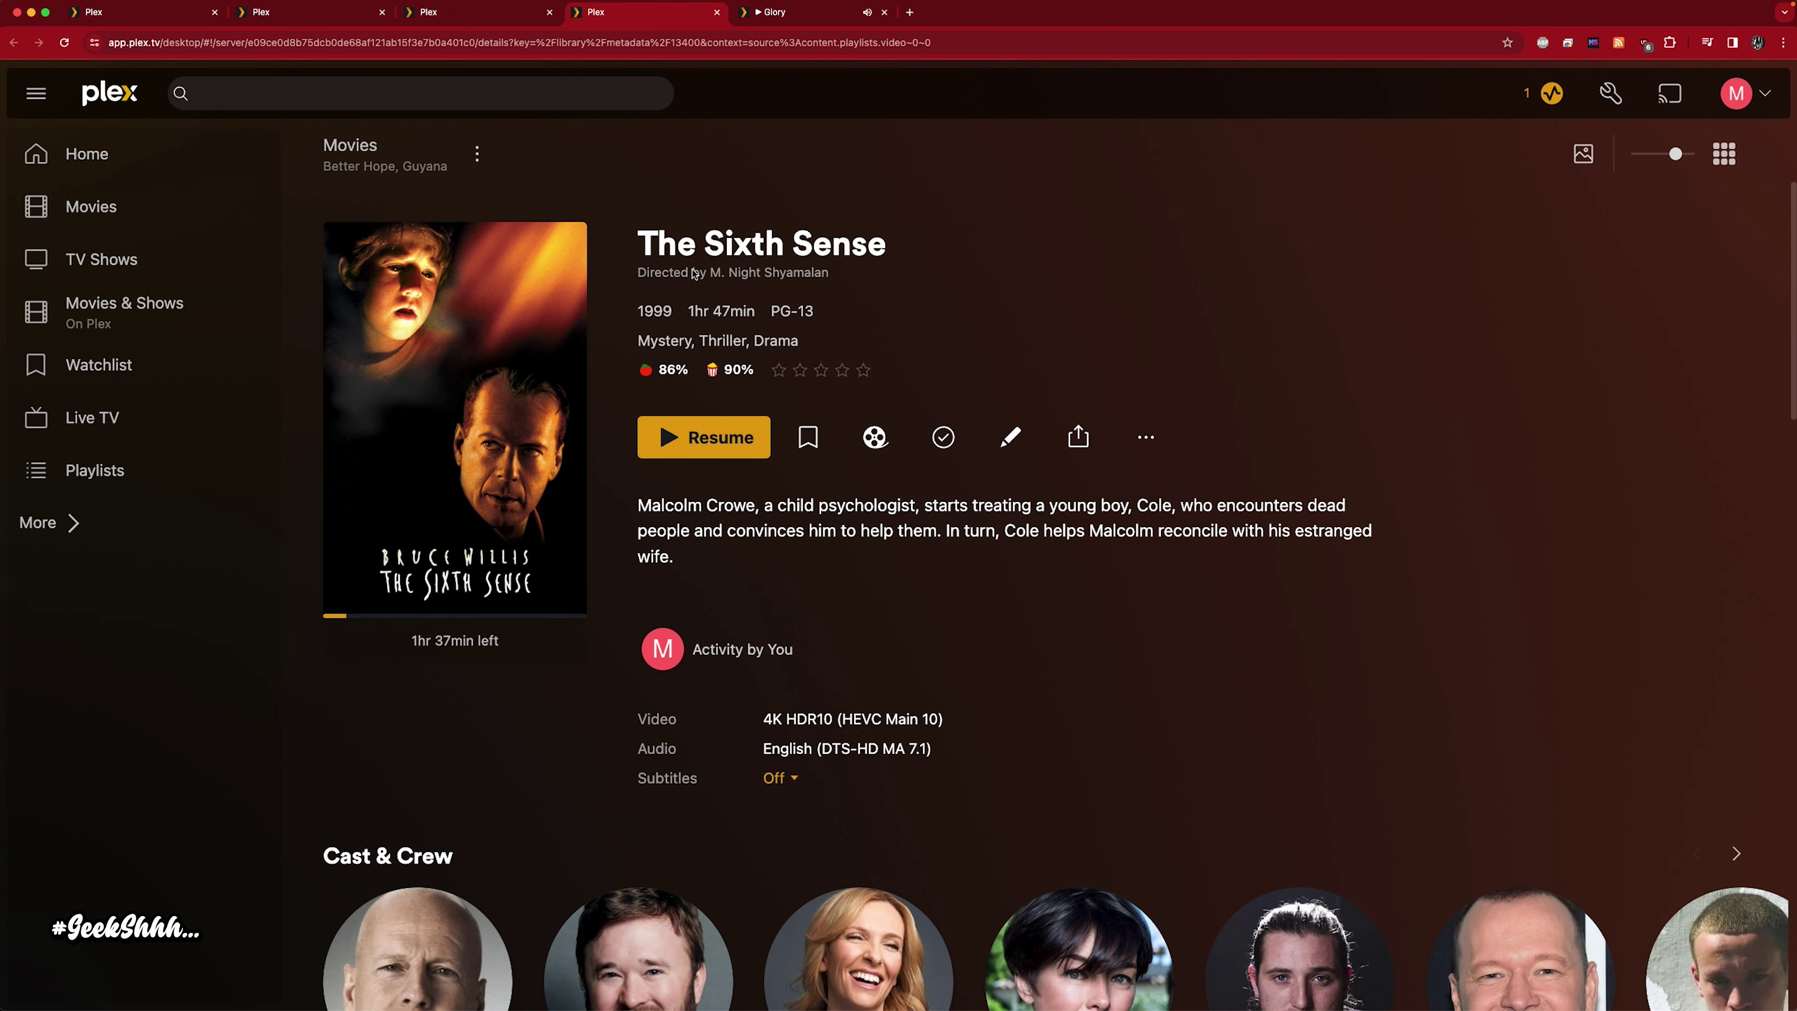
# Play The Sixth Sense and set its playback quality to Convert (4 Mbps, 720p HD)
pyautogui.click(734, 446)
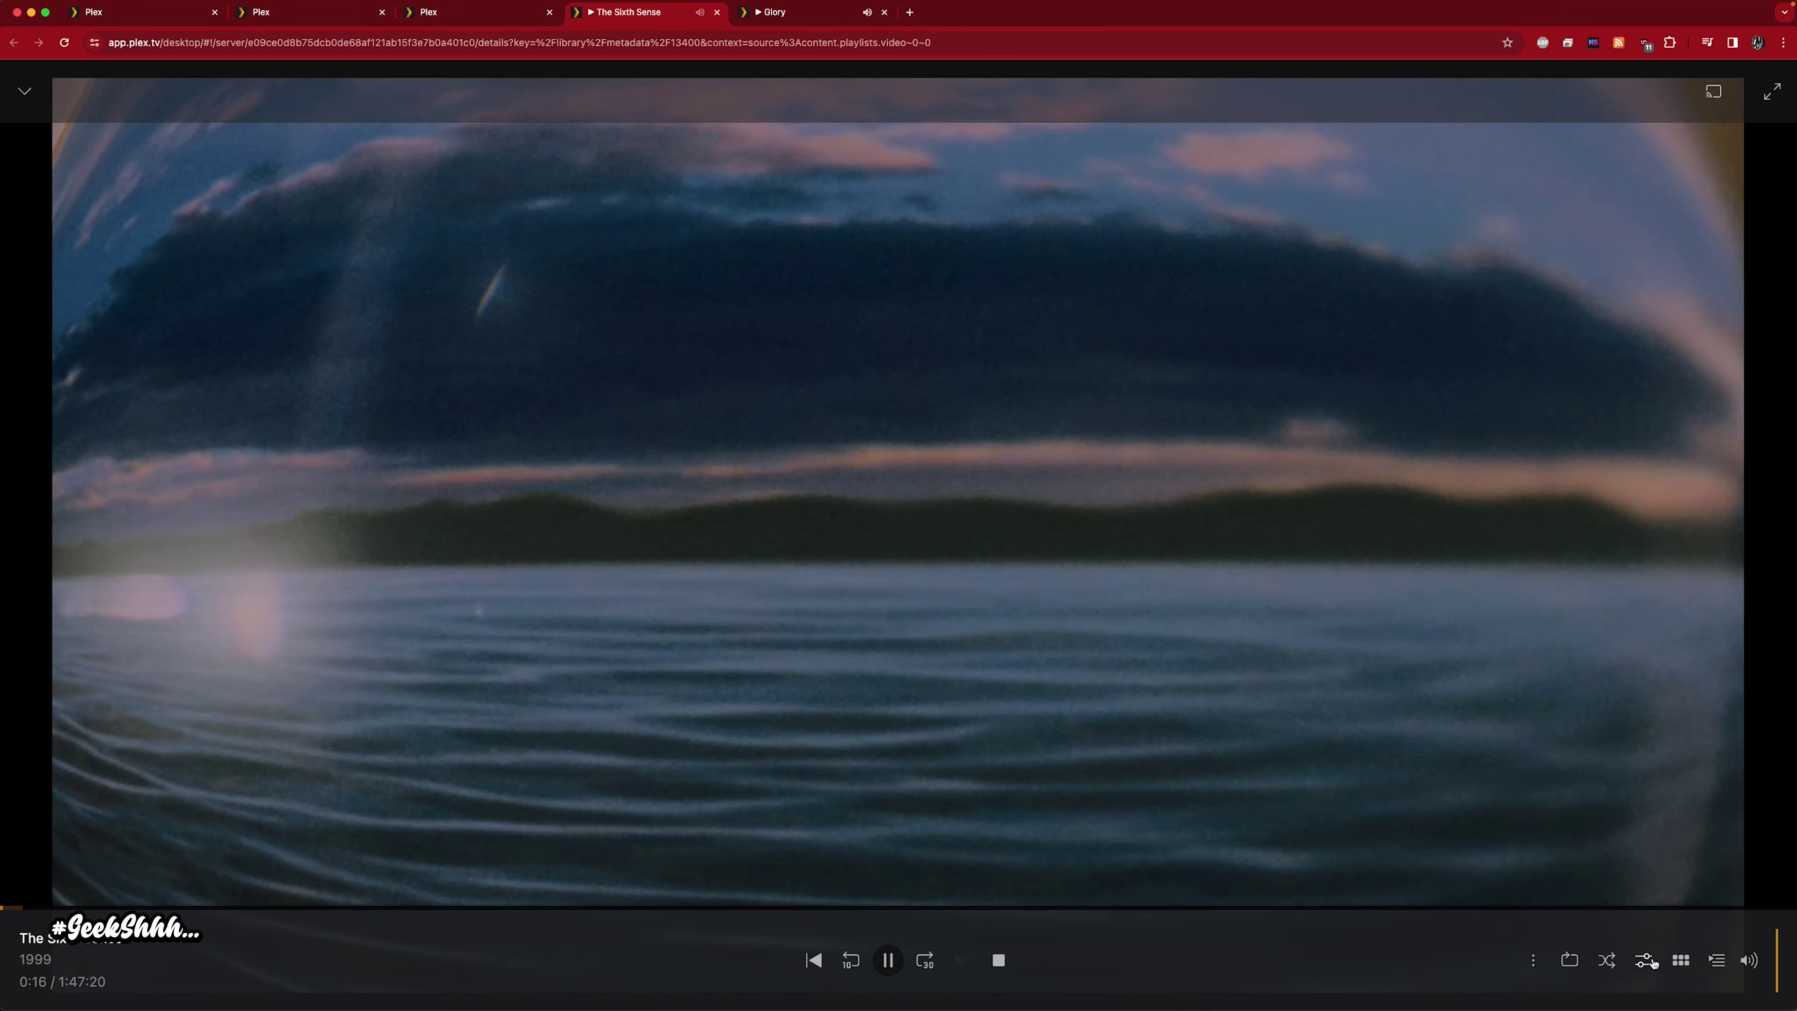
pyautogui.click(1644, 959)
pyautogui.click(1019, 775)
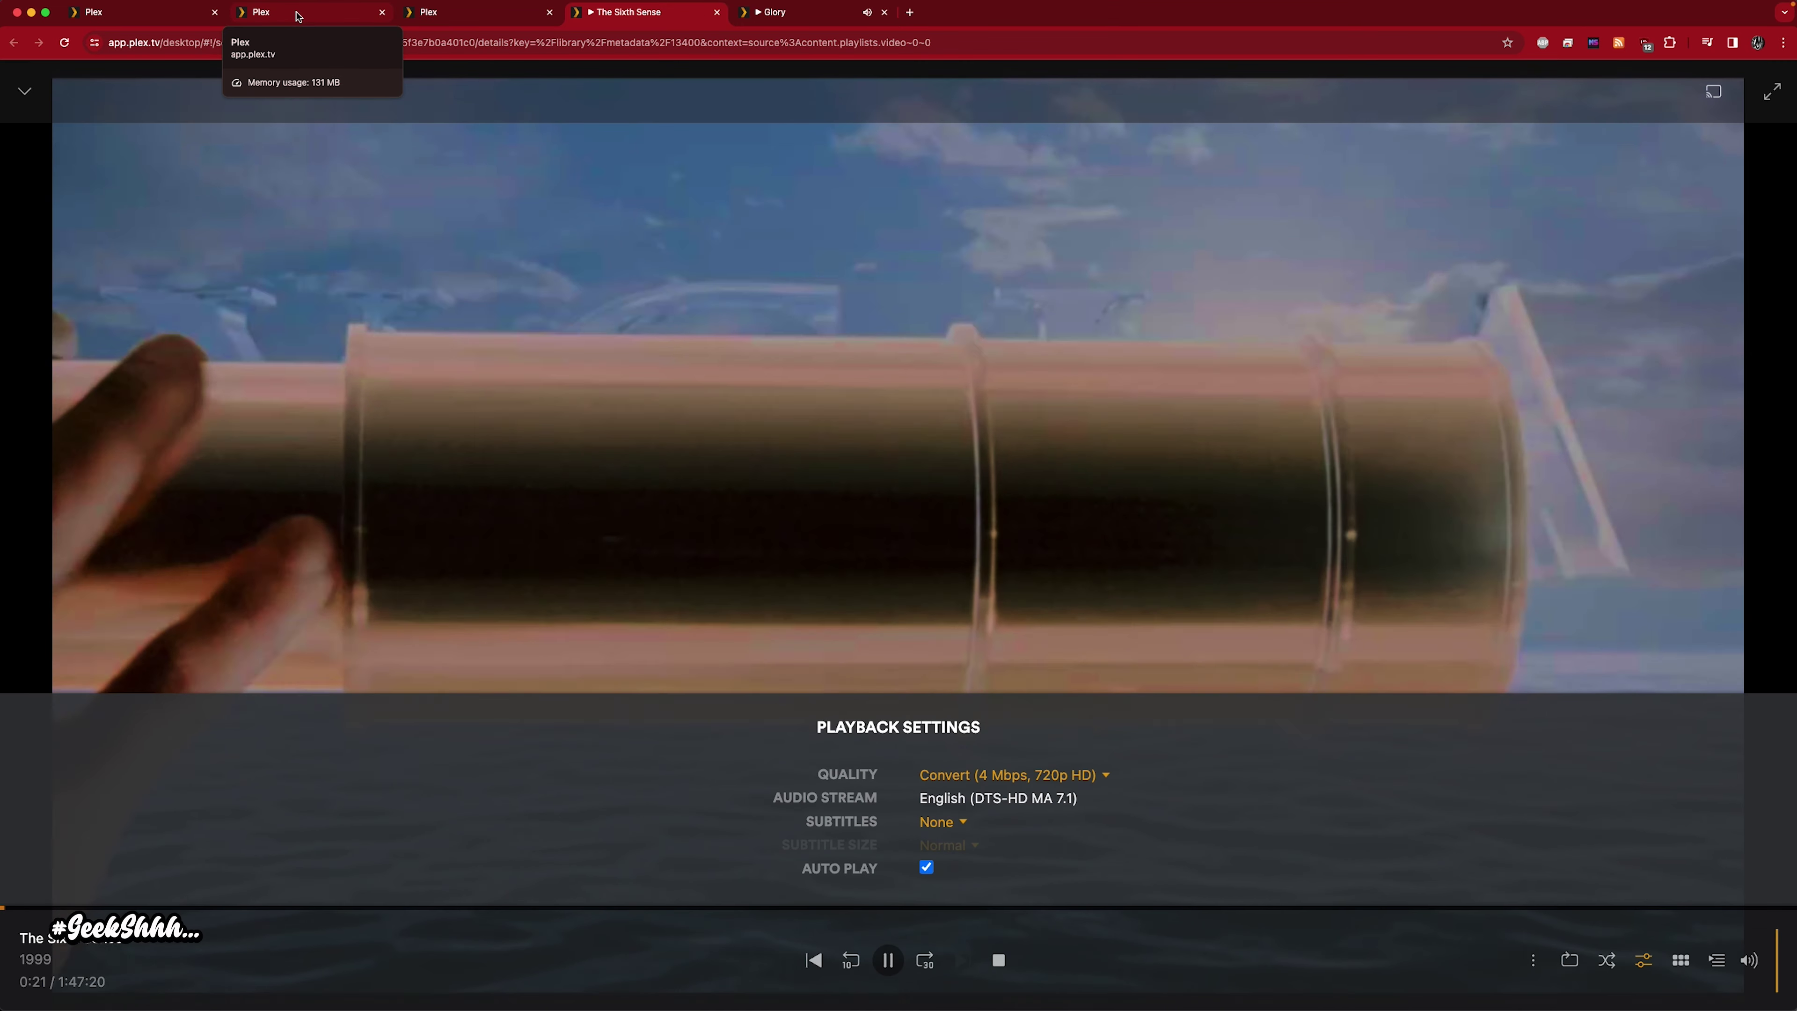
# Check the streams on the server dashboard and open Hocus Pocus 2 from the "4k 10" playlist in a new browser tab
pyautogui.click(299, 17)
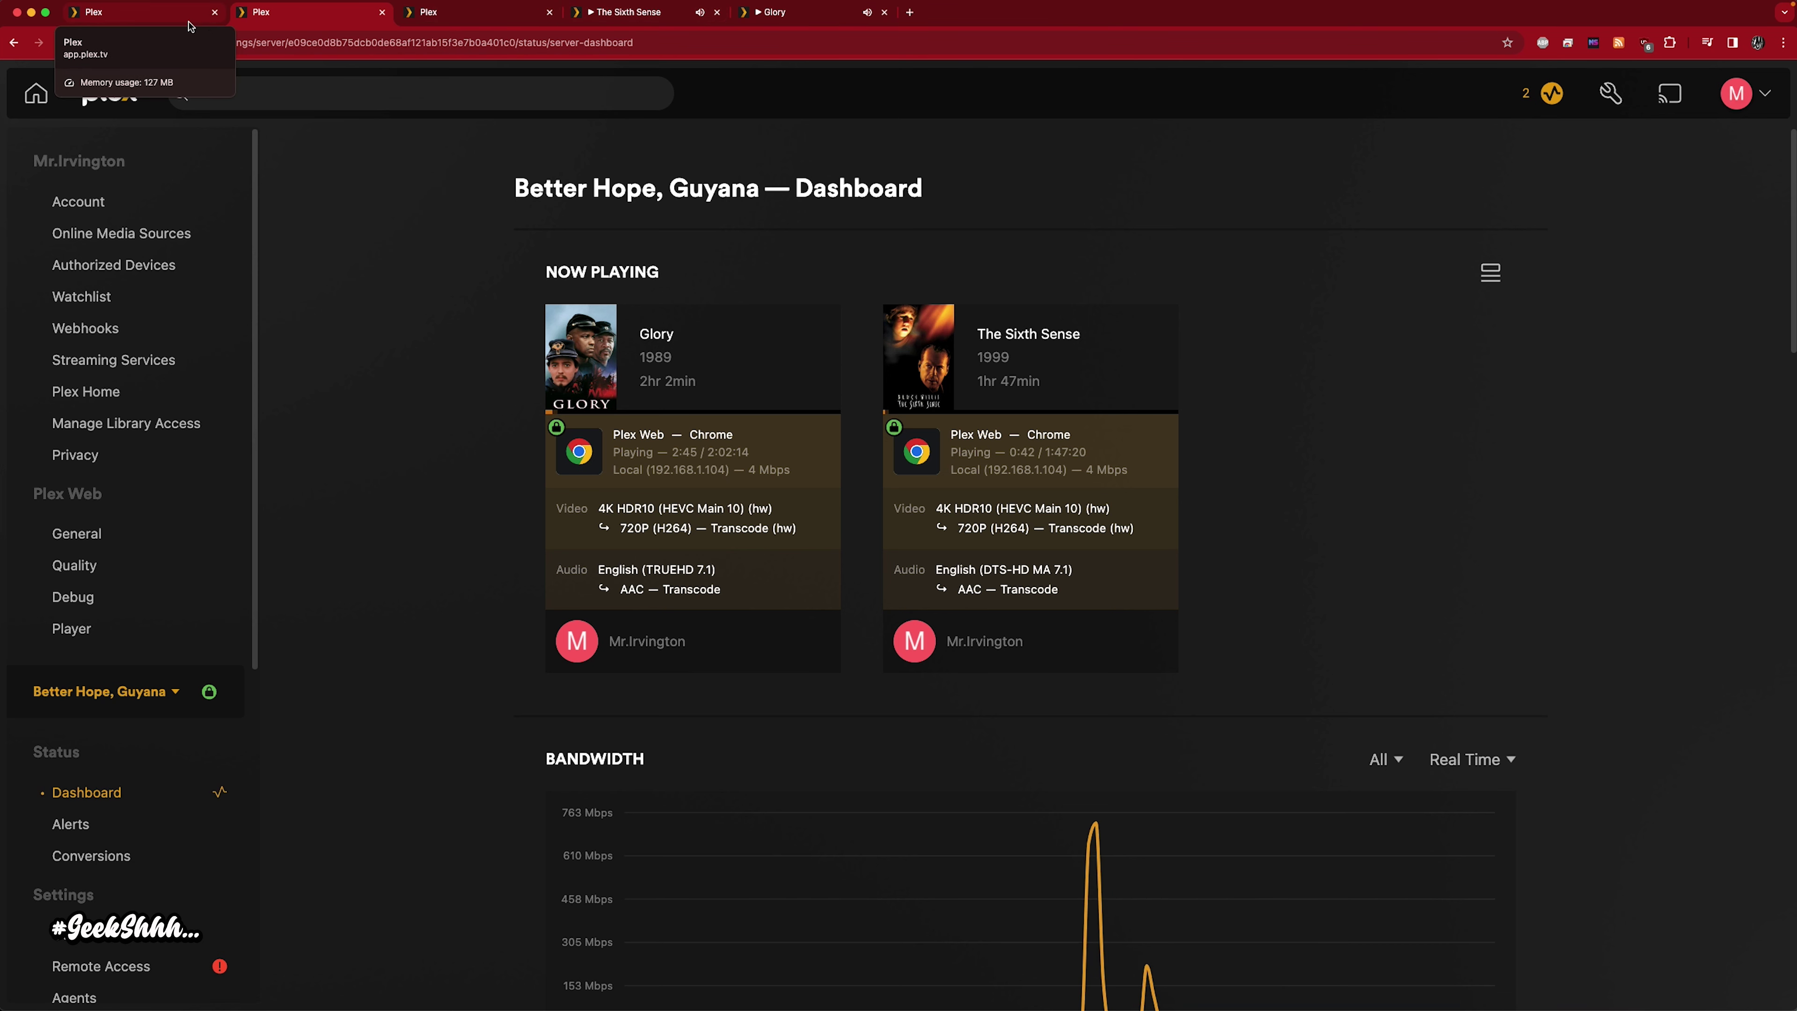
pyautogui.click(170, 24)
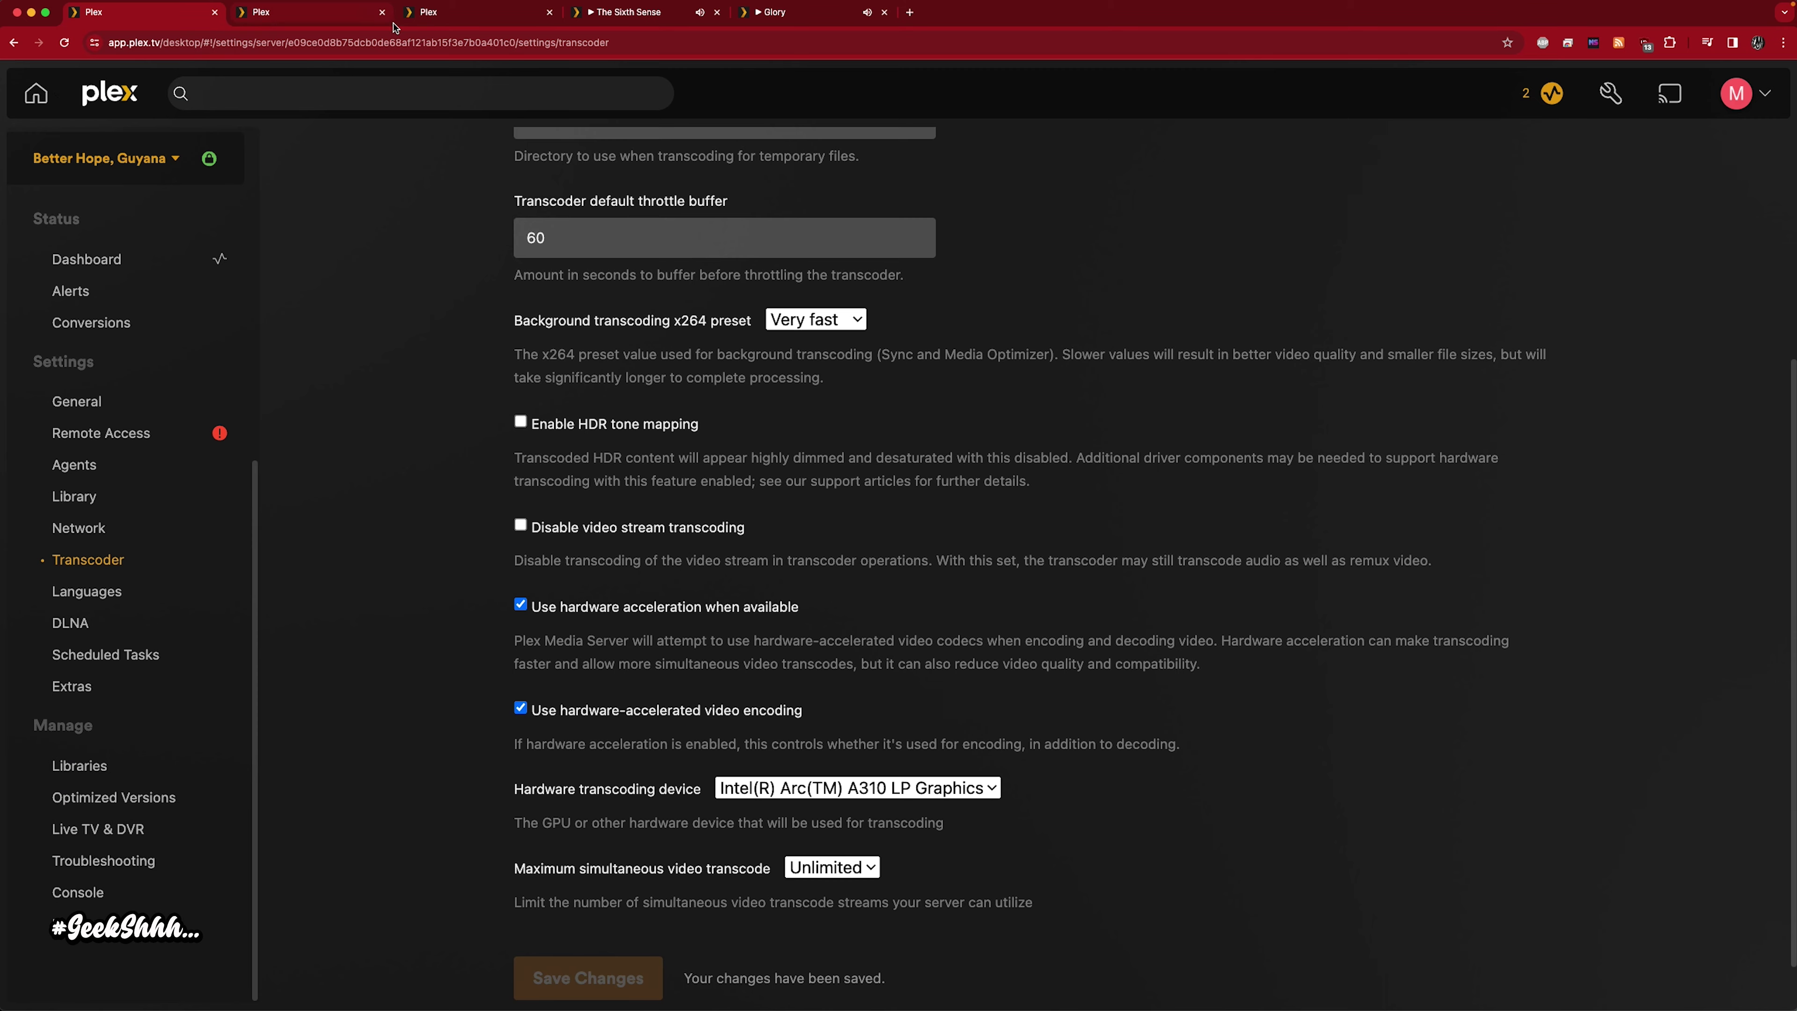
pyautogui.click(426, 18)
pyautogui.rightClick(607, 802)
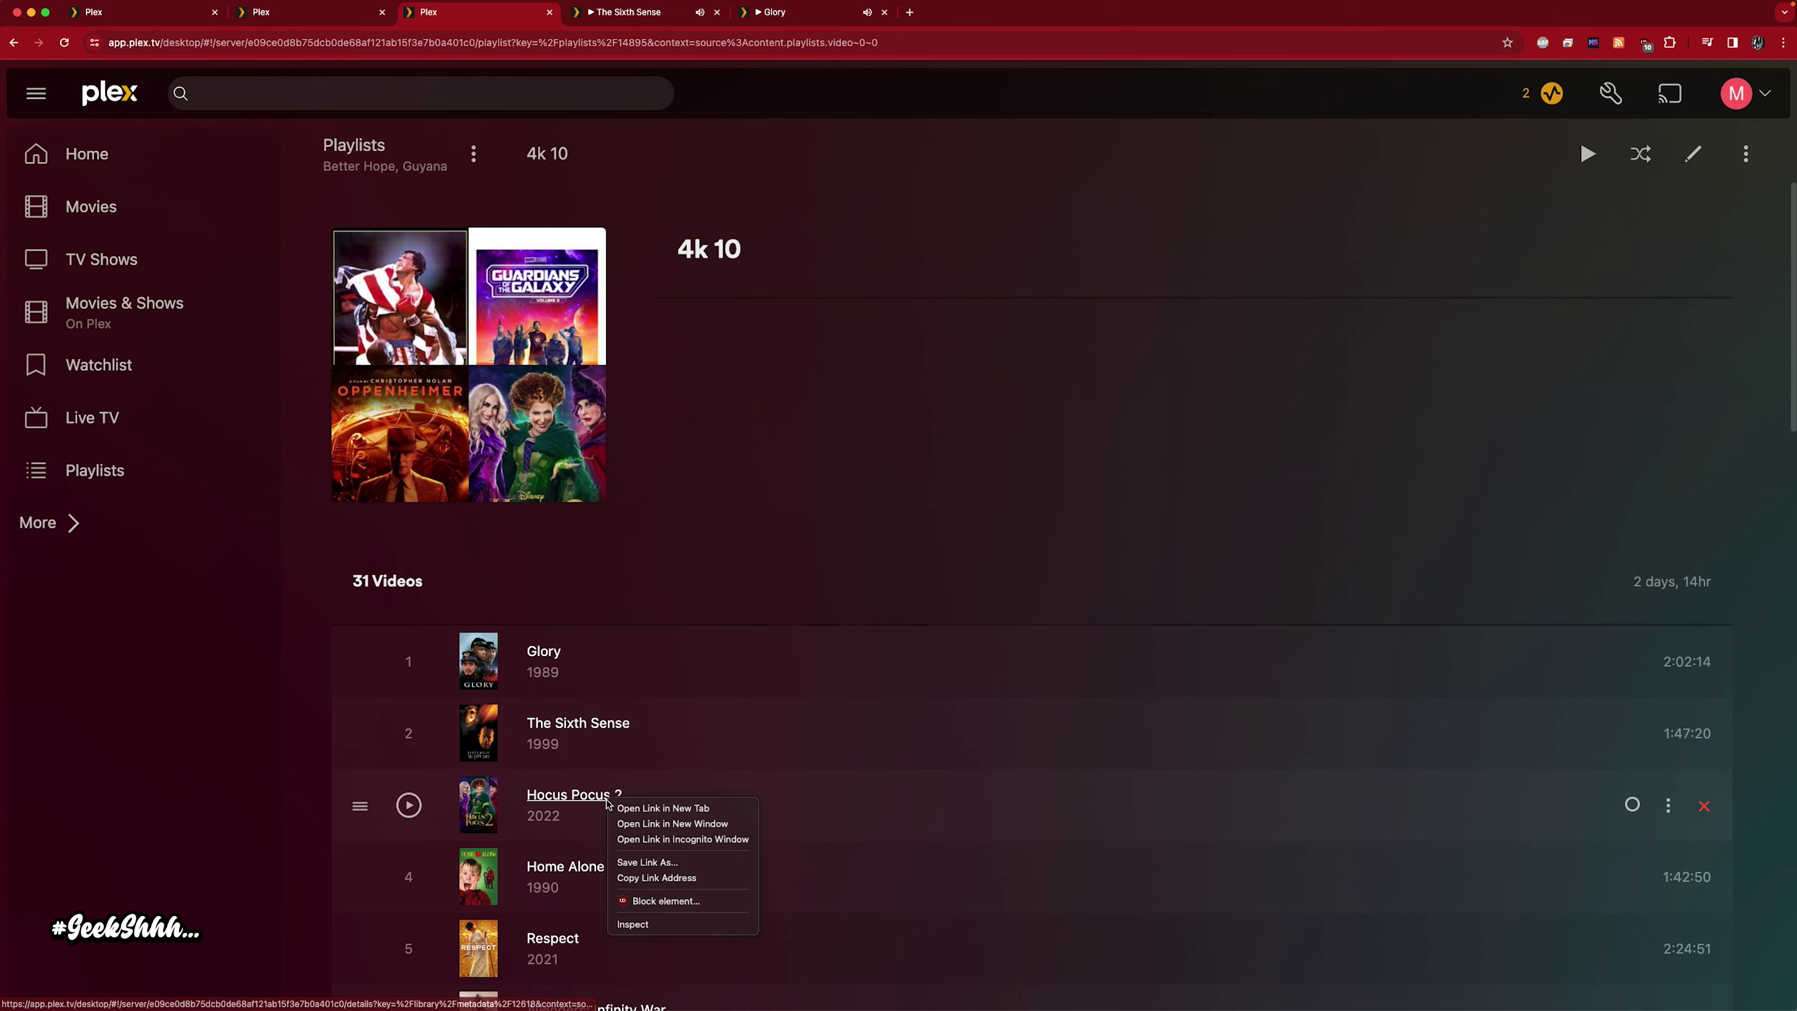
pyautogui.click(635, 808)
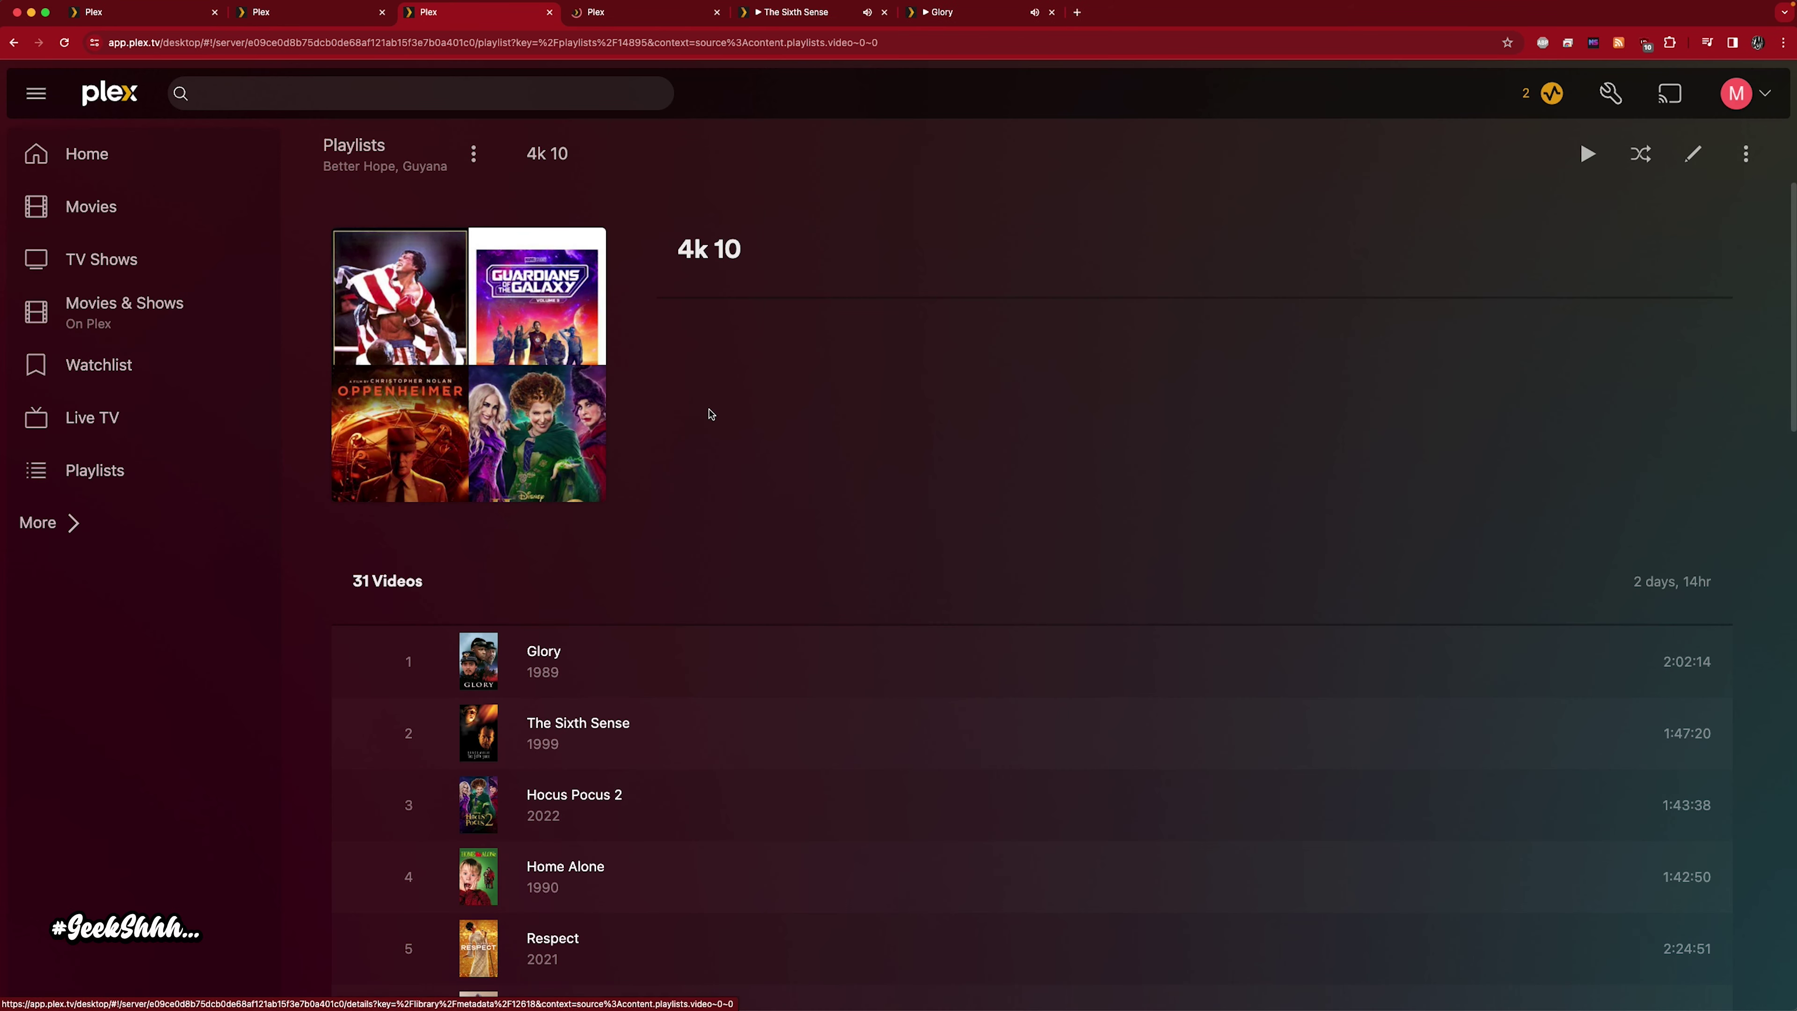
pyautogui.click(648, 23)
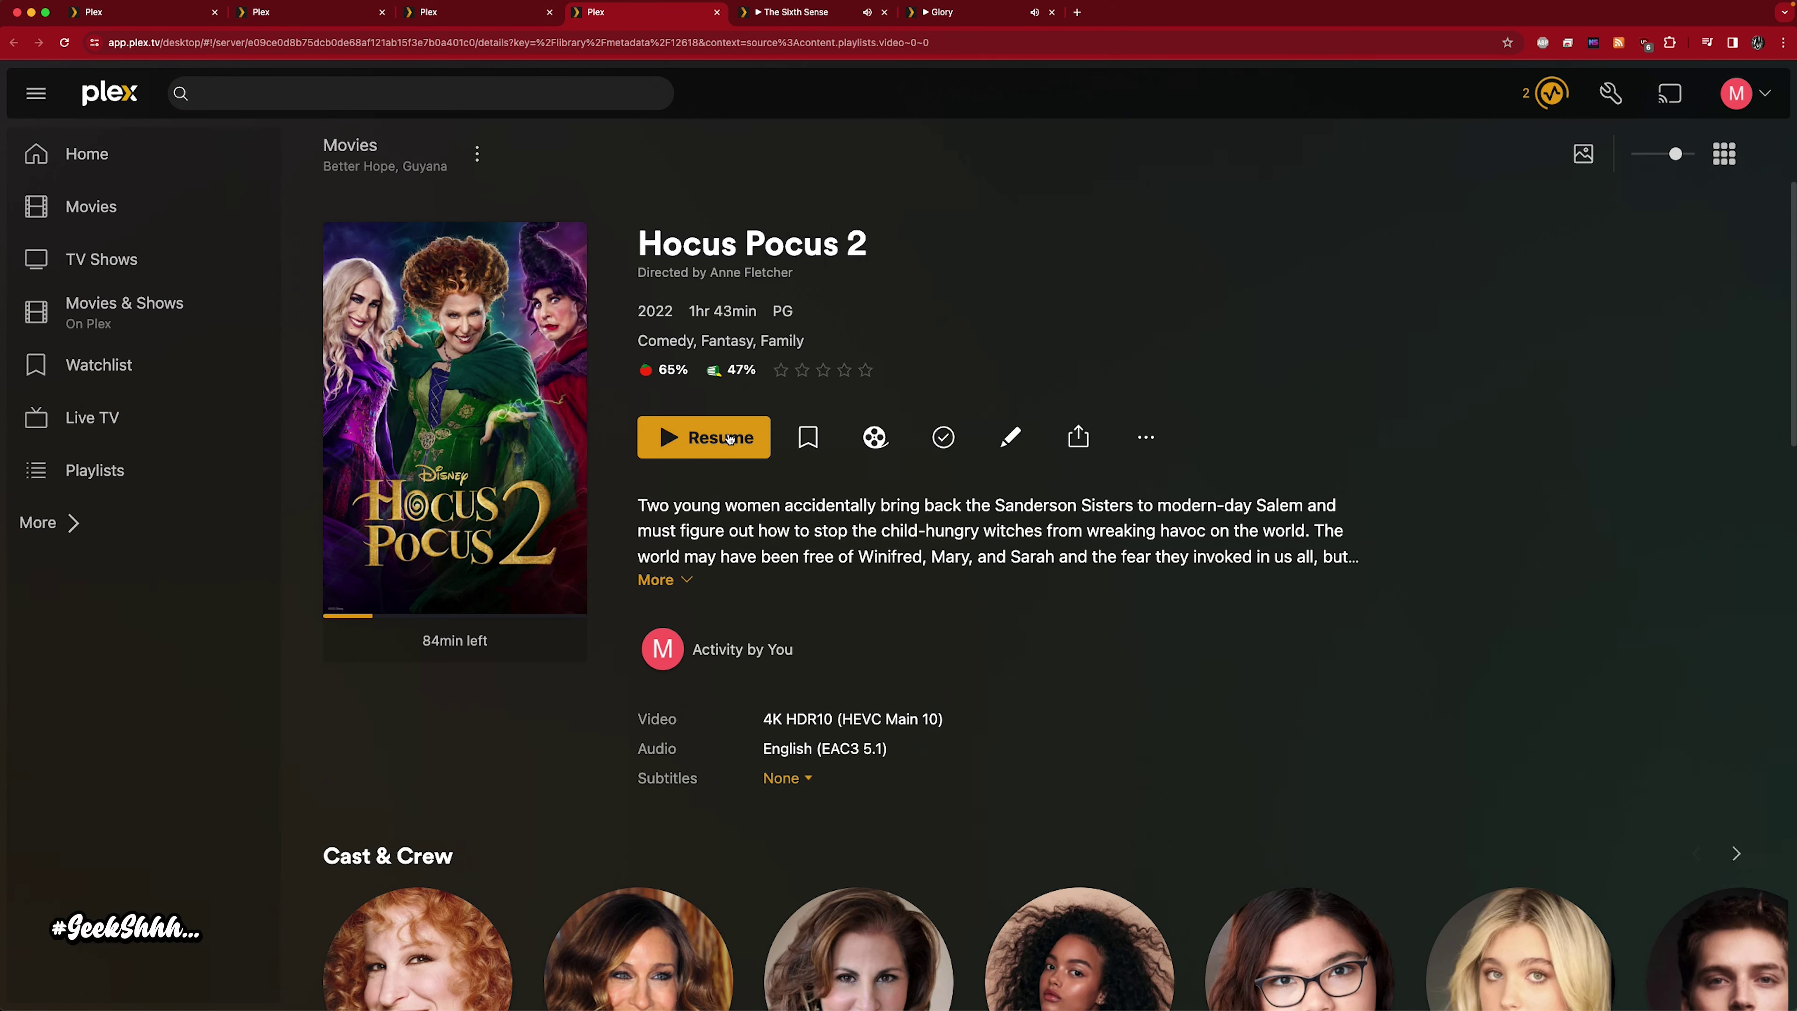
# Play Hocus Pocus 2 from the beginning and set its playback quality to Convert (4 Mbps, 720p HD)
pyautogui.click(715, 439)
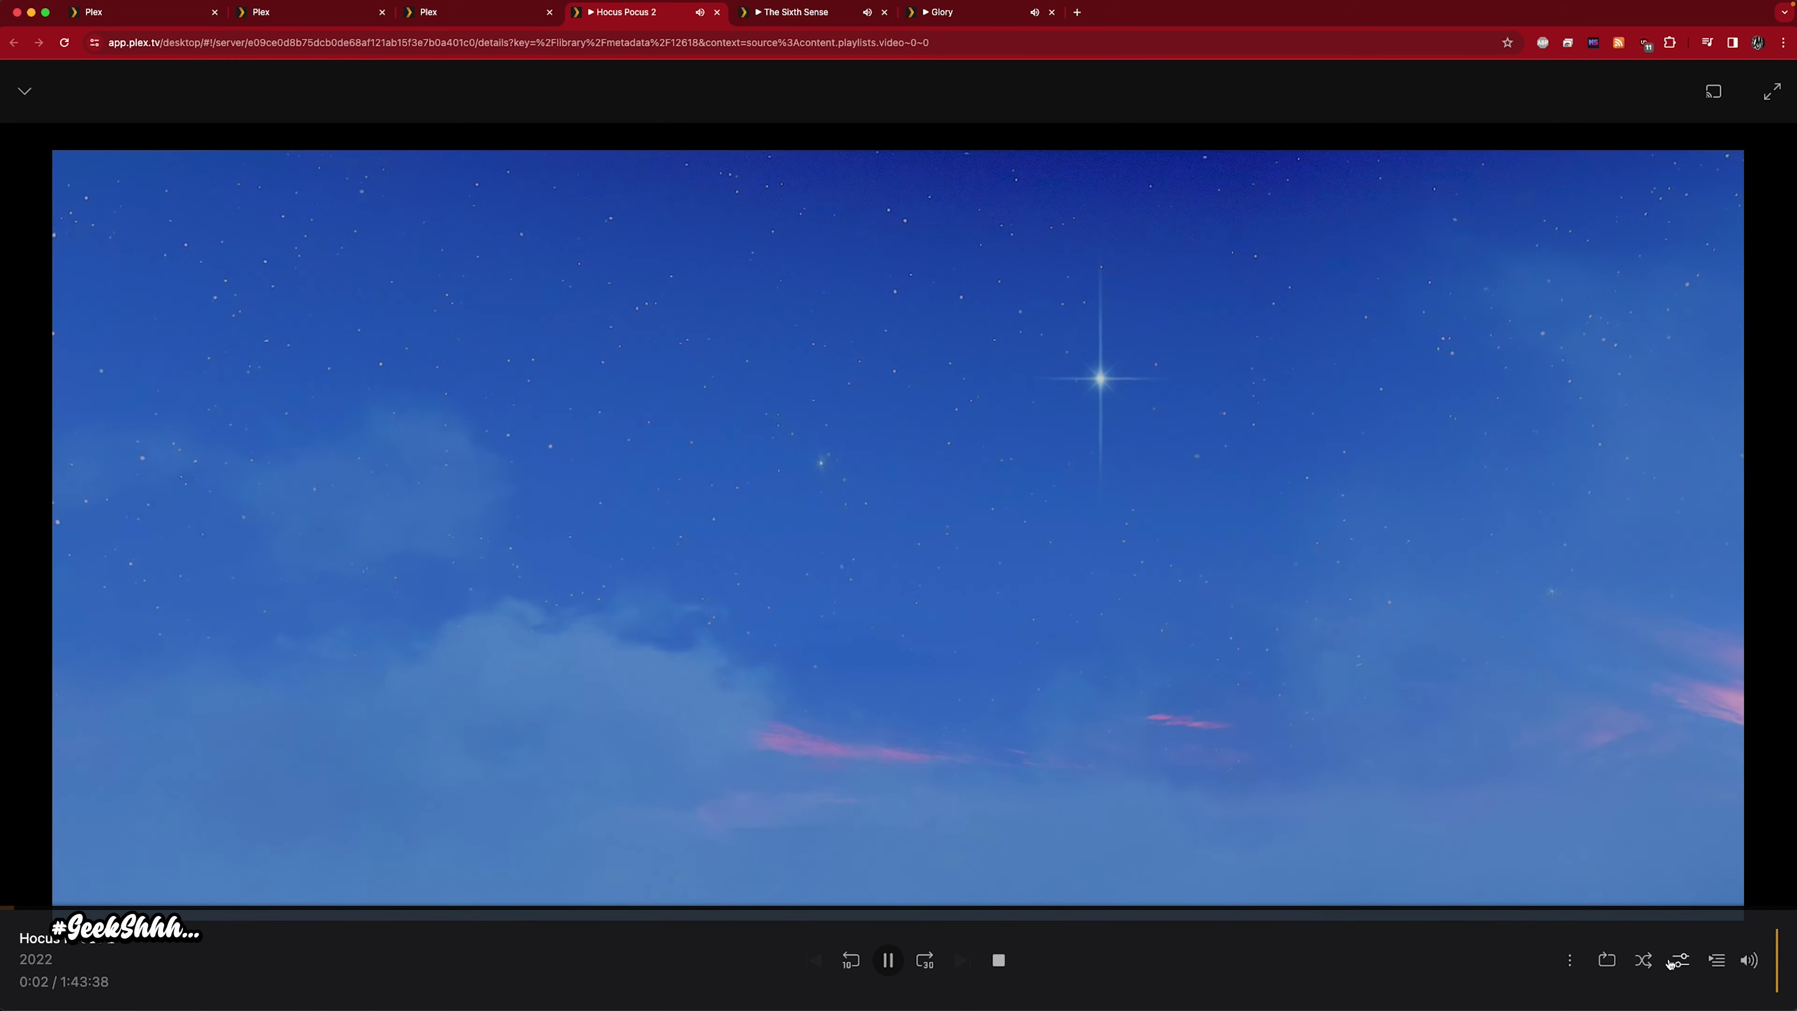
pyautogui.click(1677, 961)
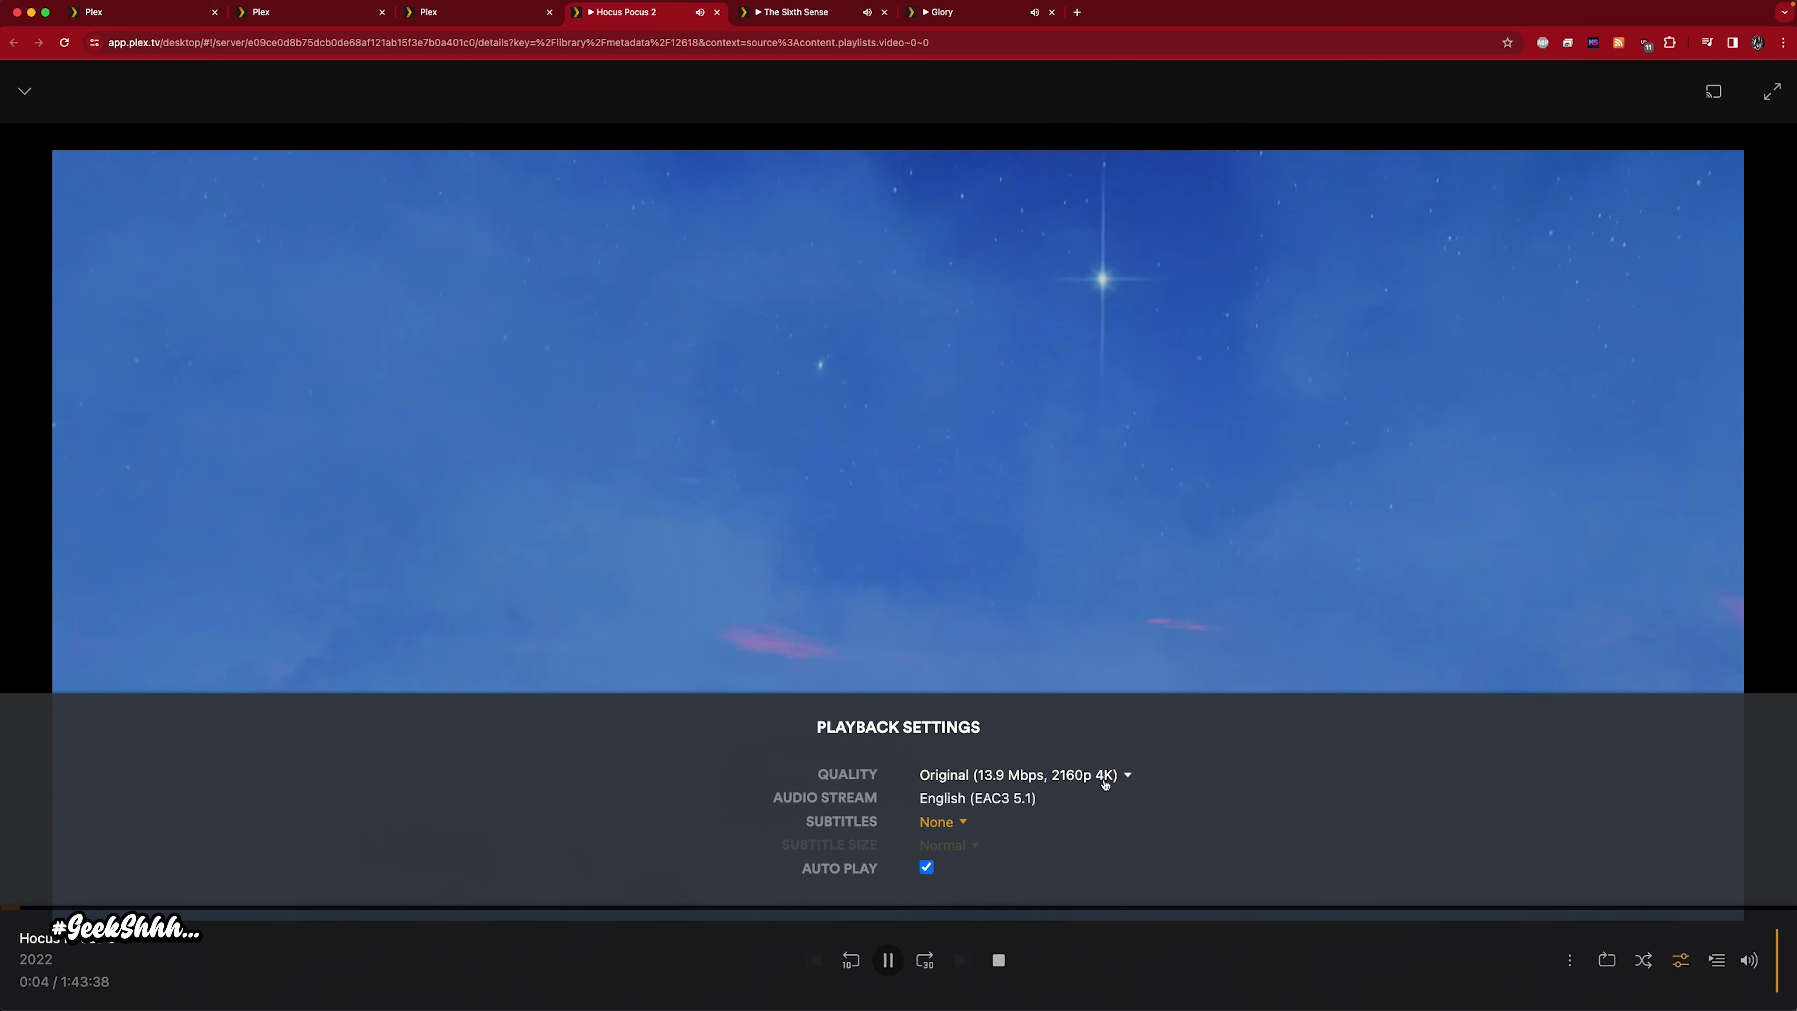
pyautogui.click(1105, 779)
pyautogui.click(1019, 740)
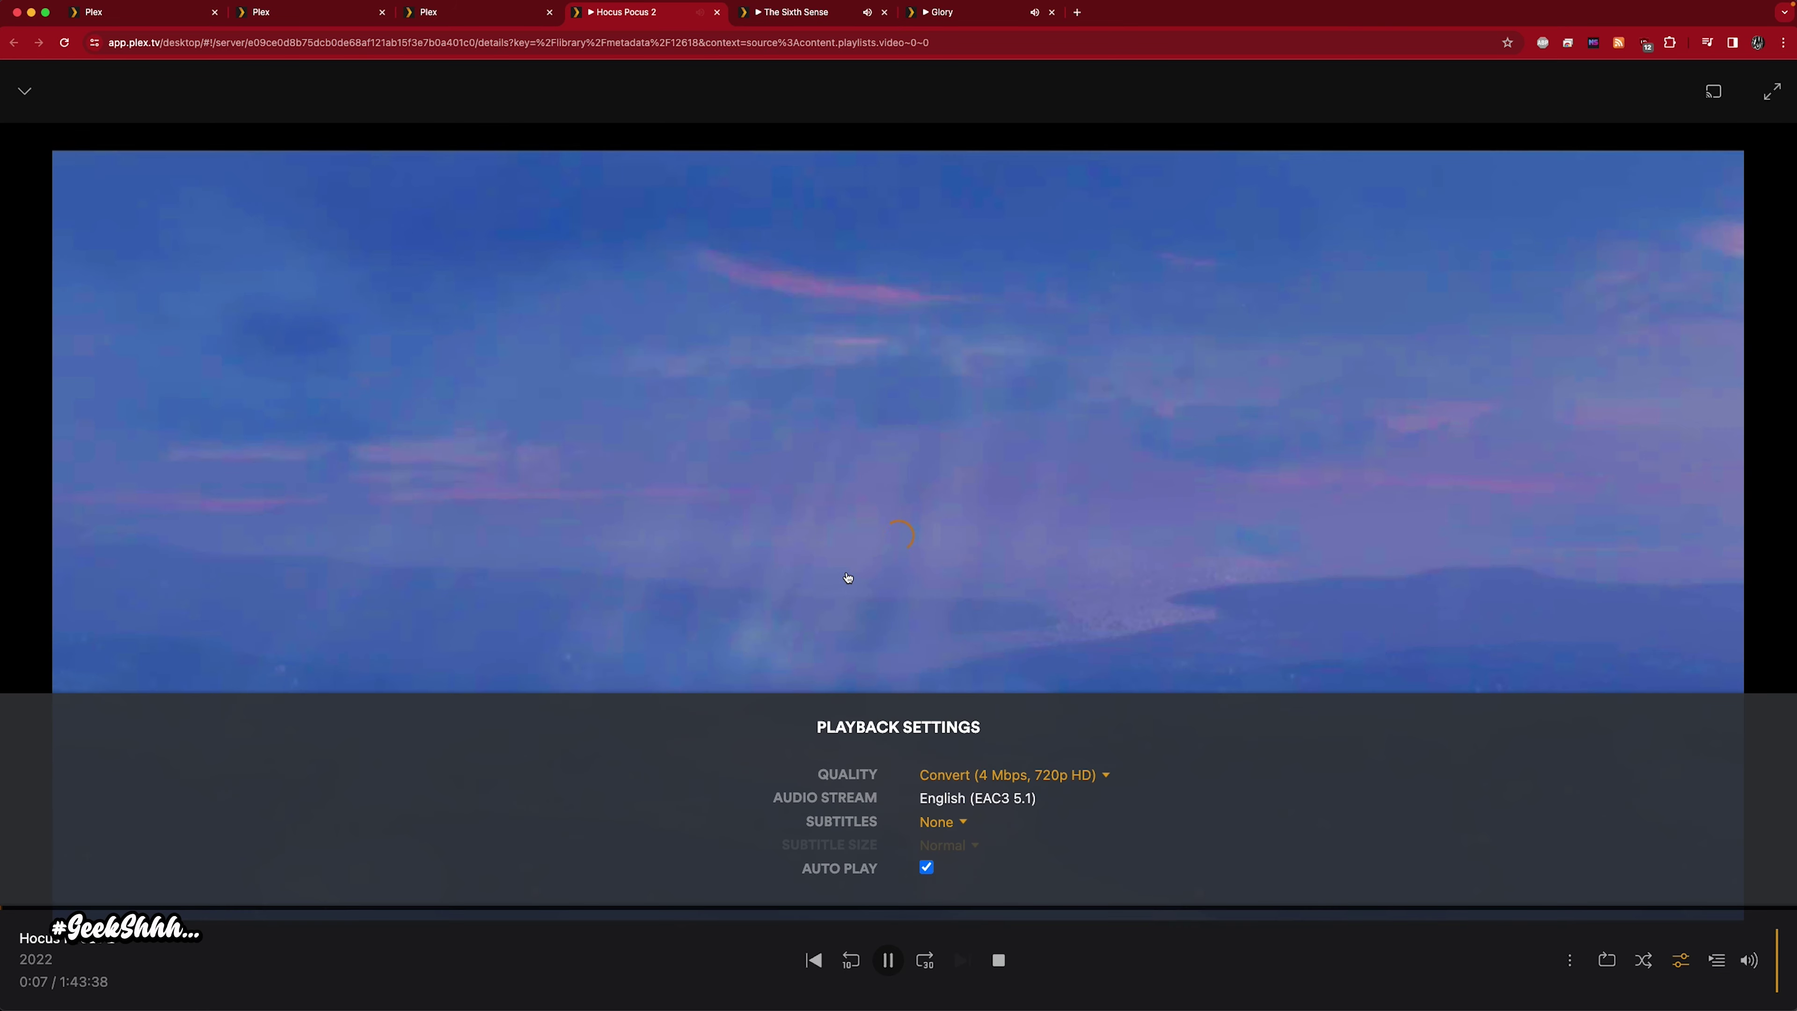
# Check the server dashboard, switch to the HWiNFO64 remote desktop and examine the physical memory used and total GPU power
pyautogui.click(435, 19)
pyautogui.click(323, 19)
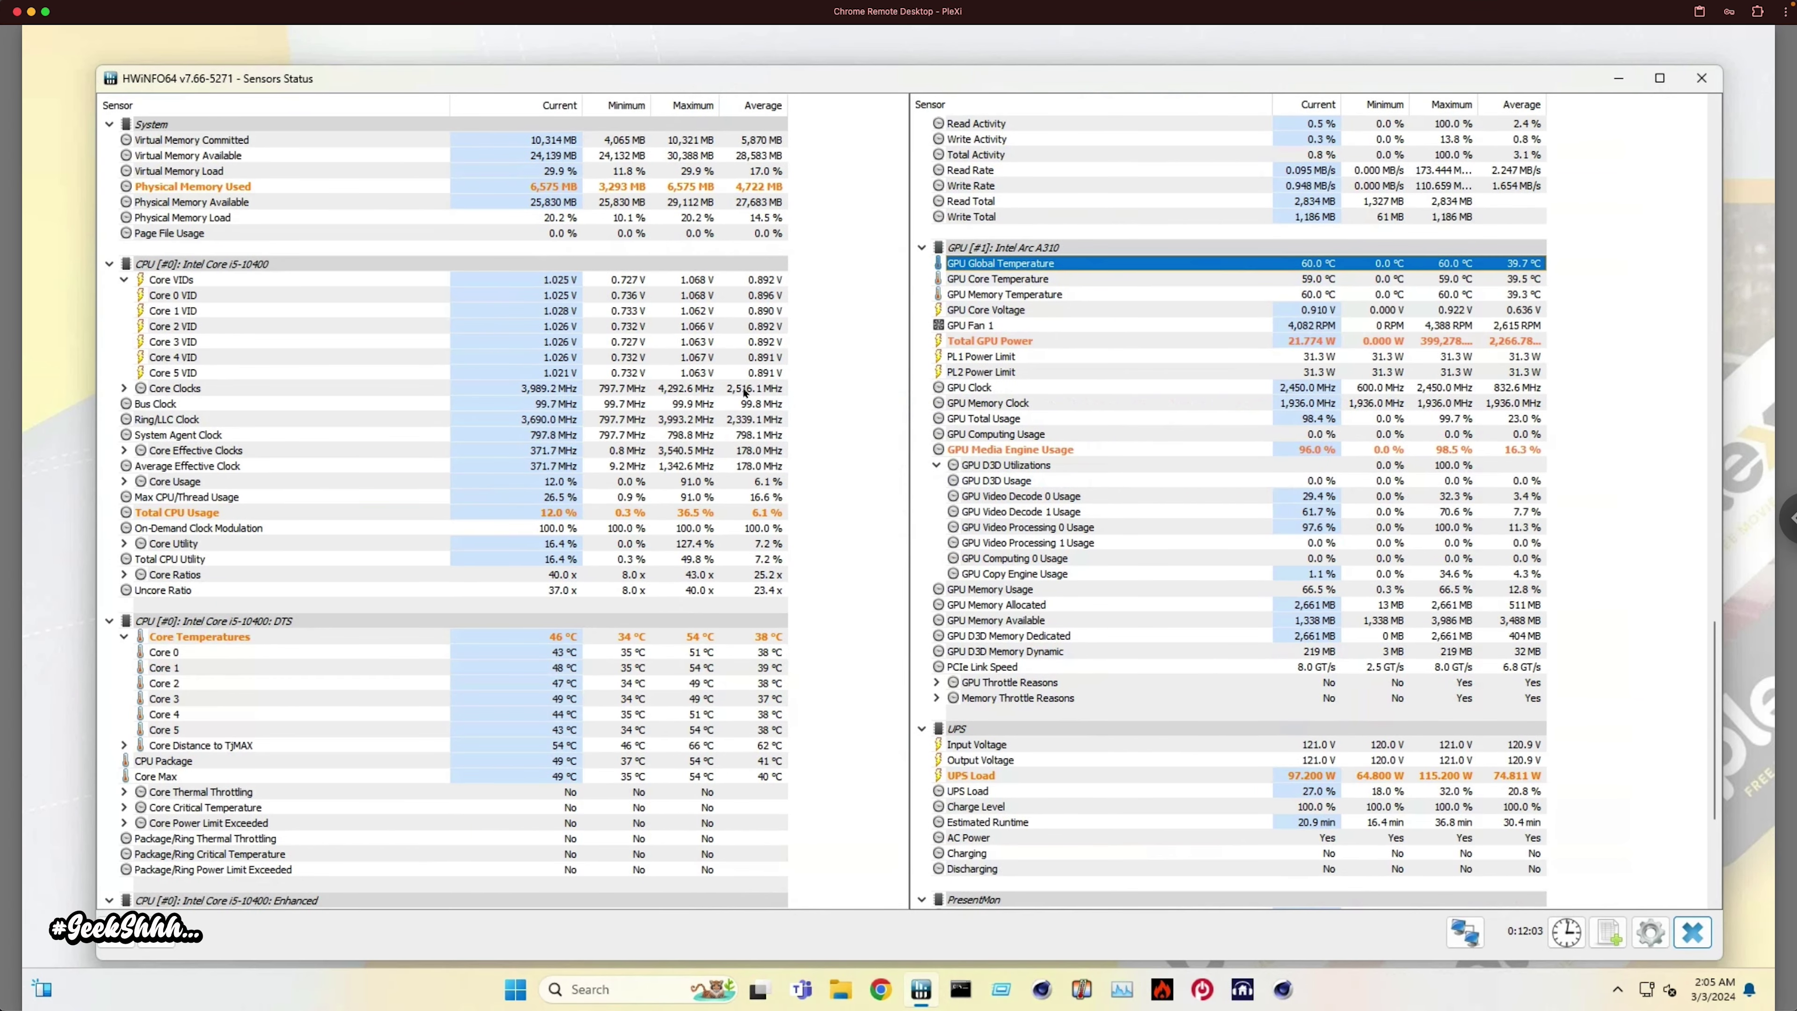
pyautogui.click(566, 188)
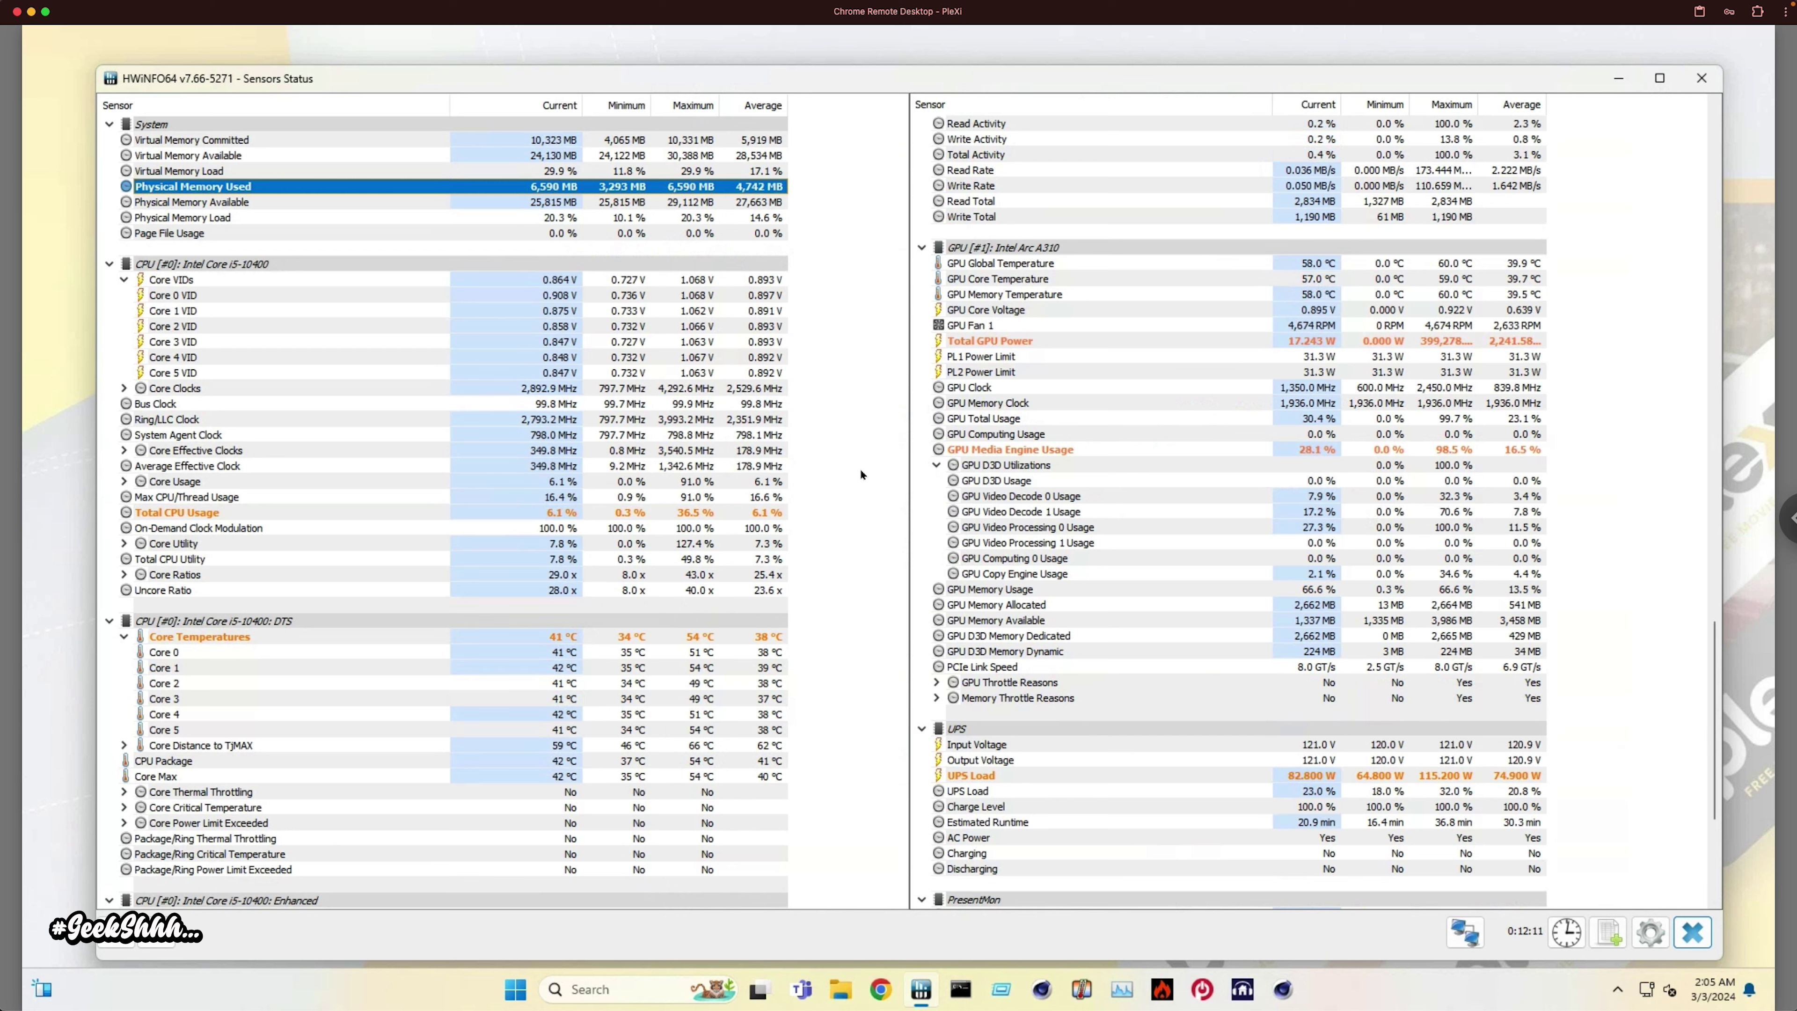
pyautogui.click(1036, 342)
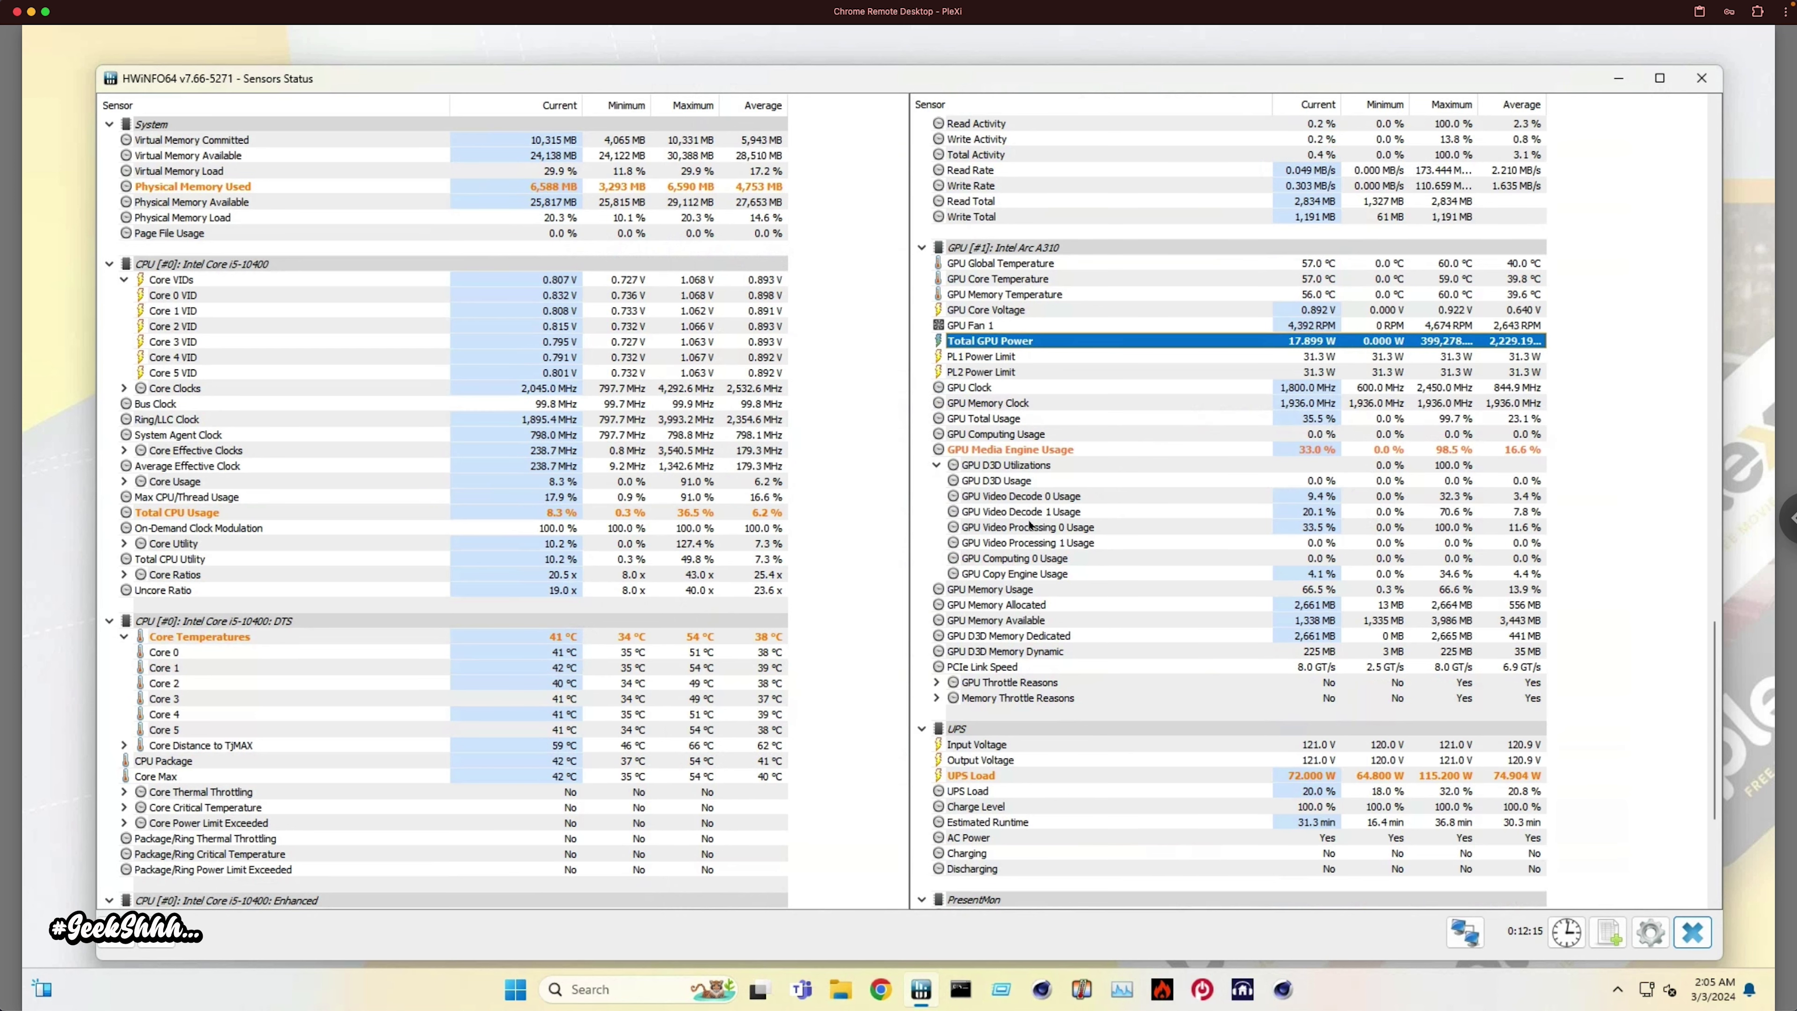
# Examine the Arc A310's media engine usage and global temperature, as well as the UPS load
pyautogui.click(1110, 449)
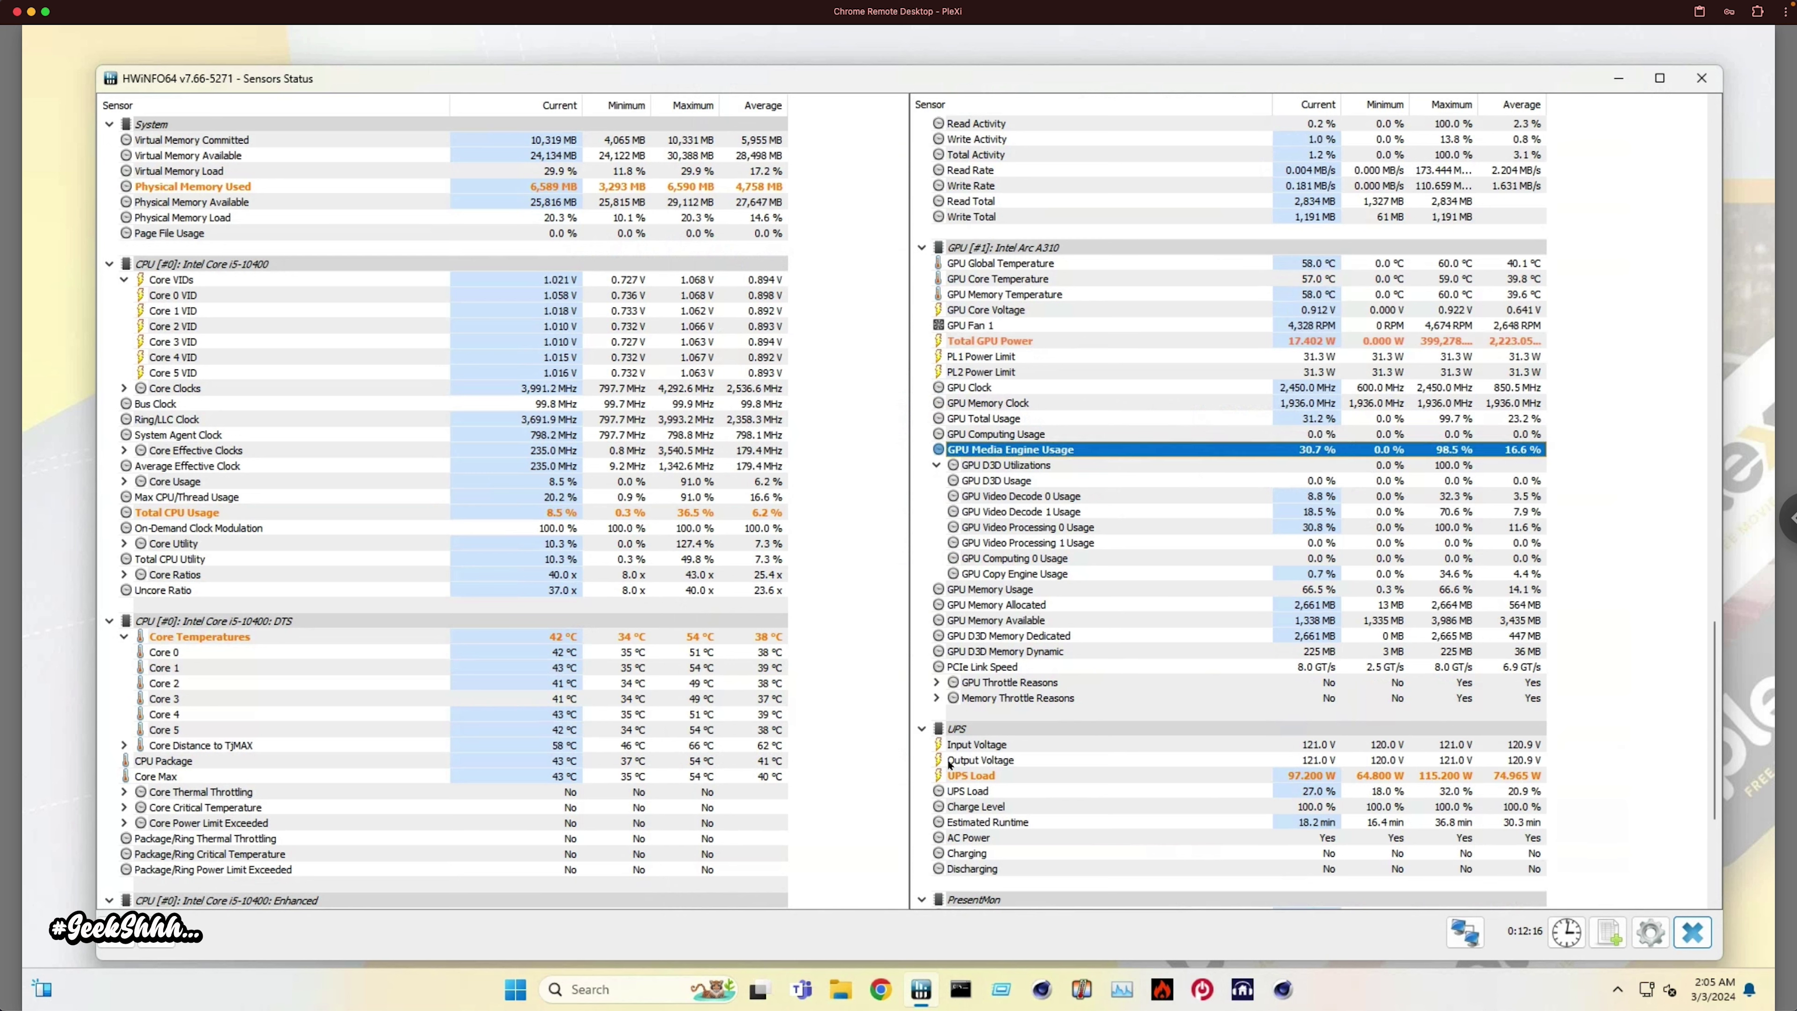
pyautogui.click(1008, 775)
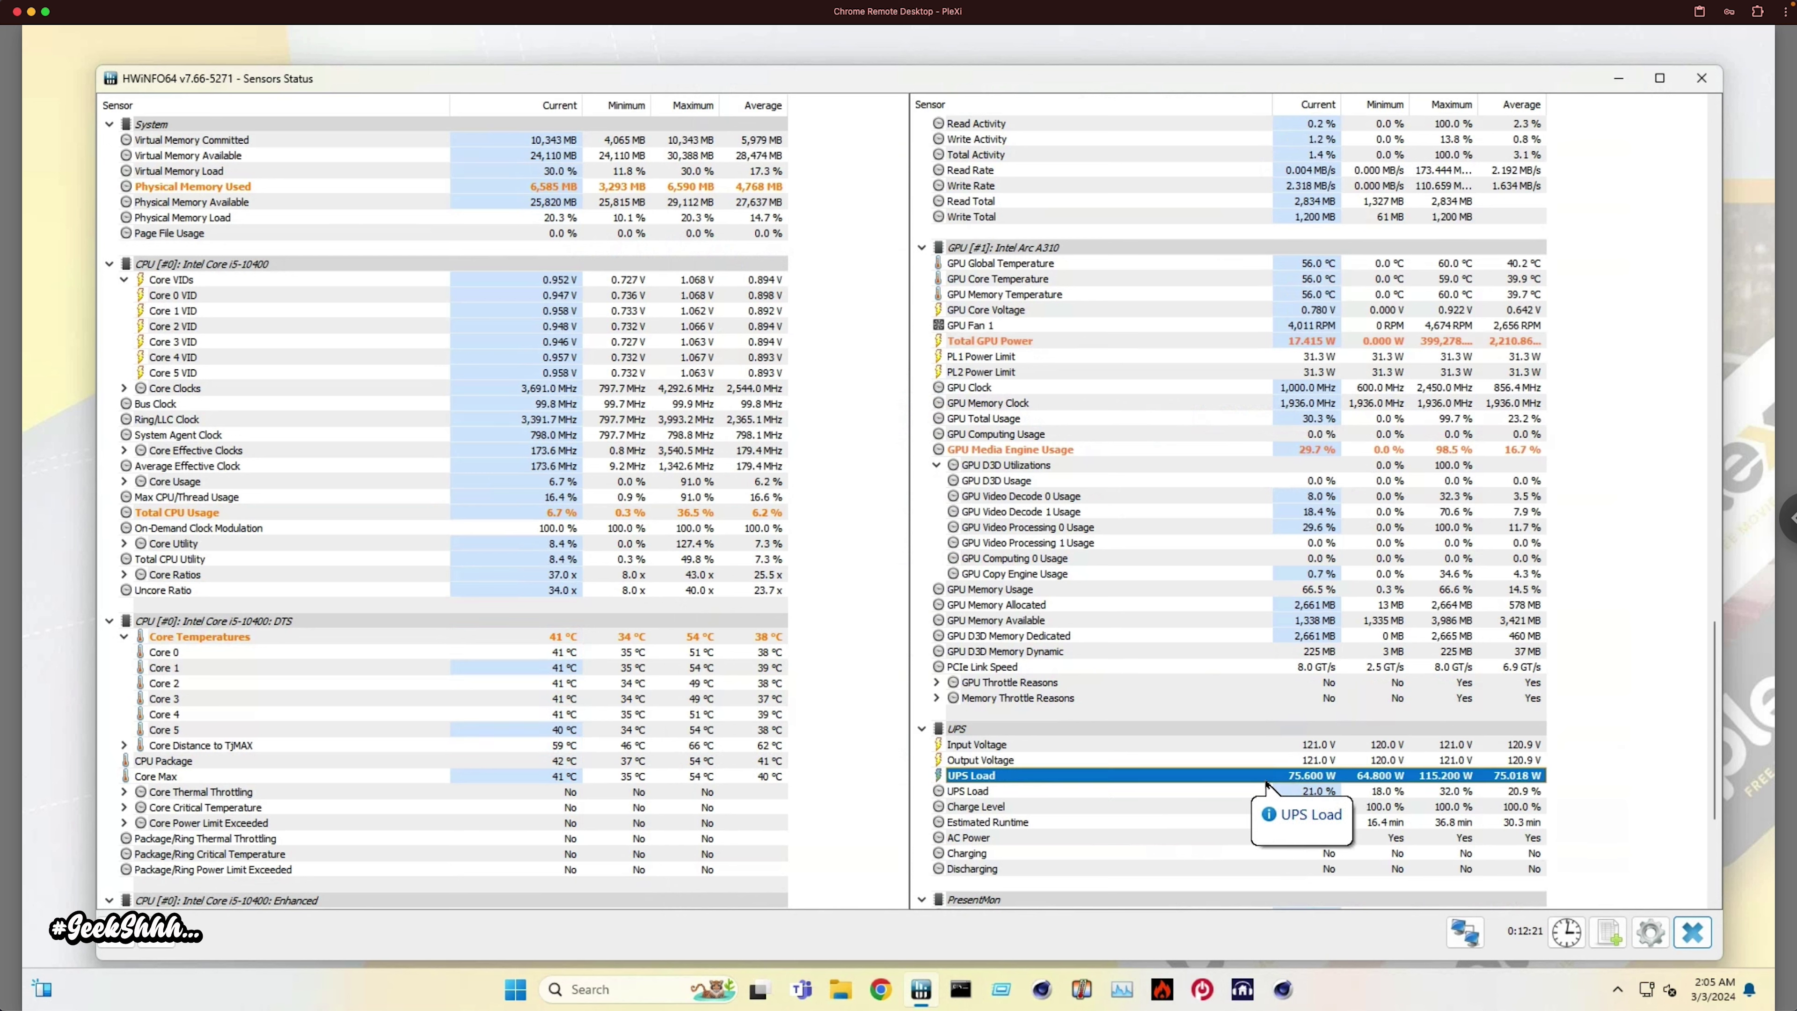
pyautogui.click(1310, 265)
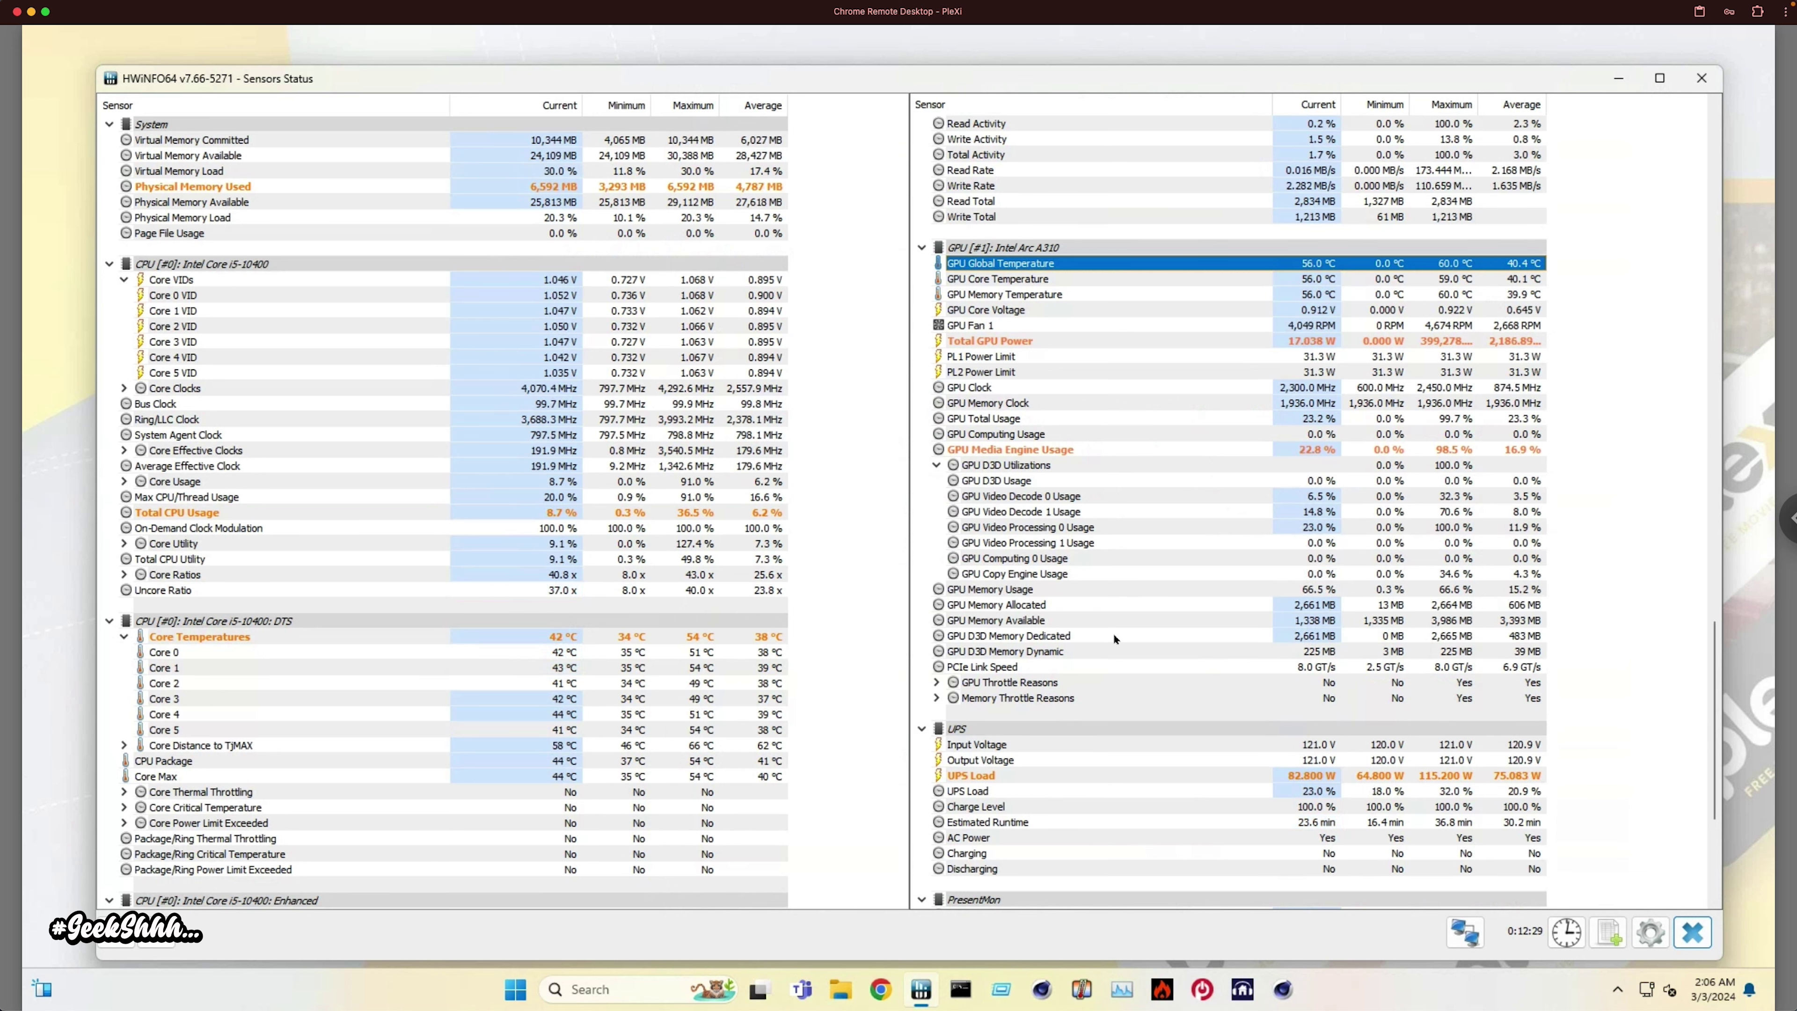
pyautogui.click(1116, 456)
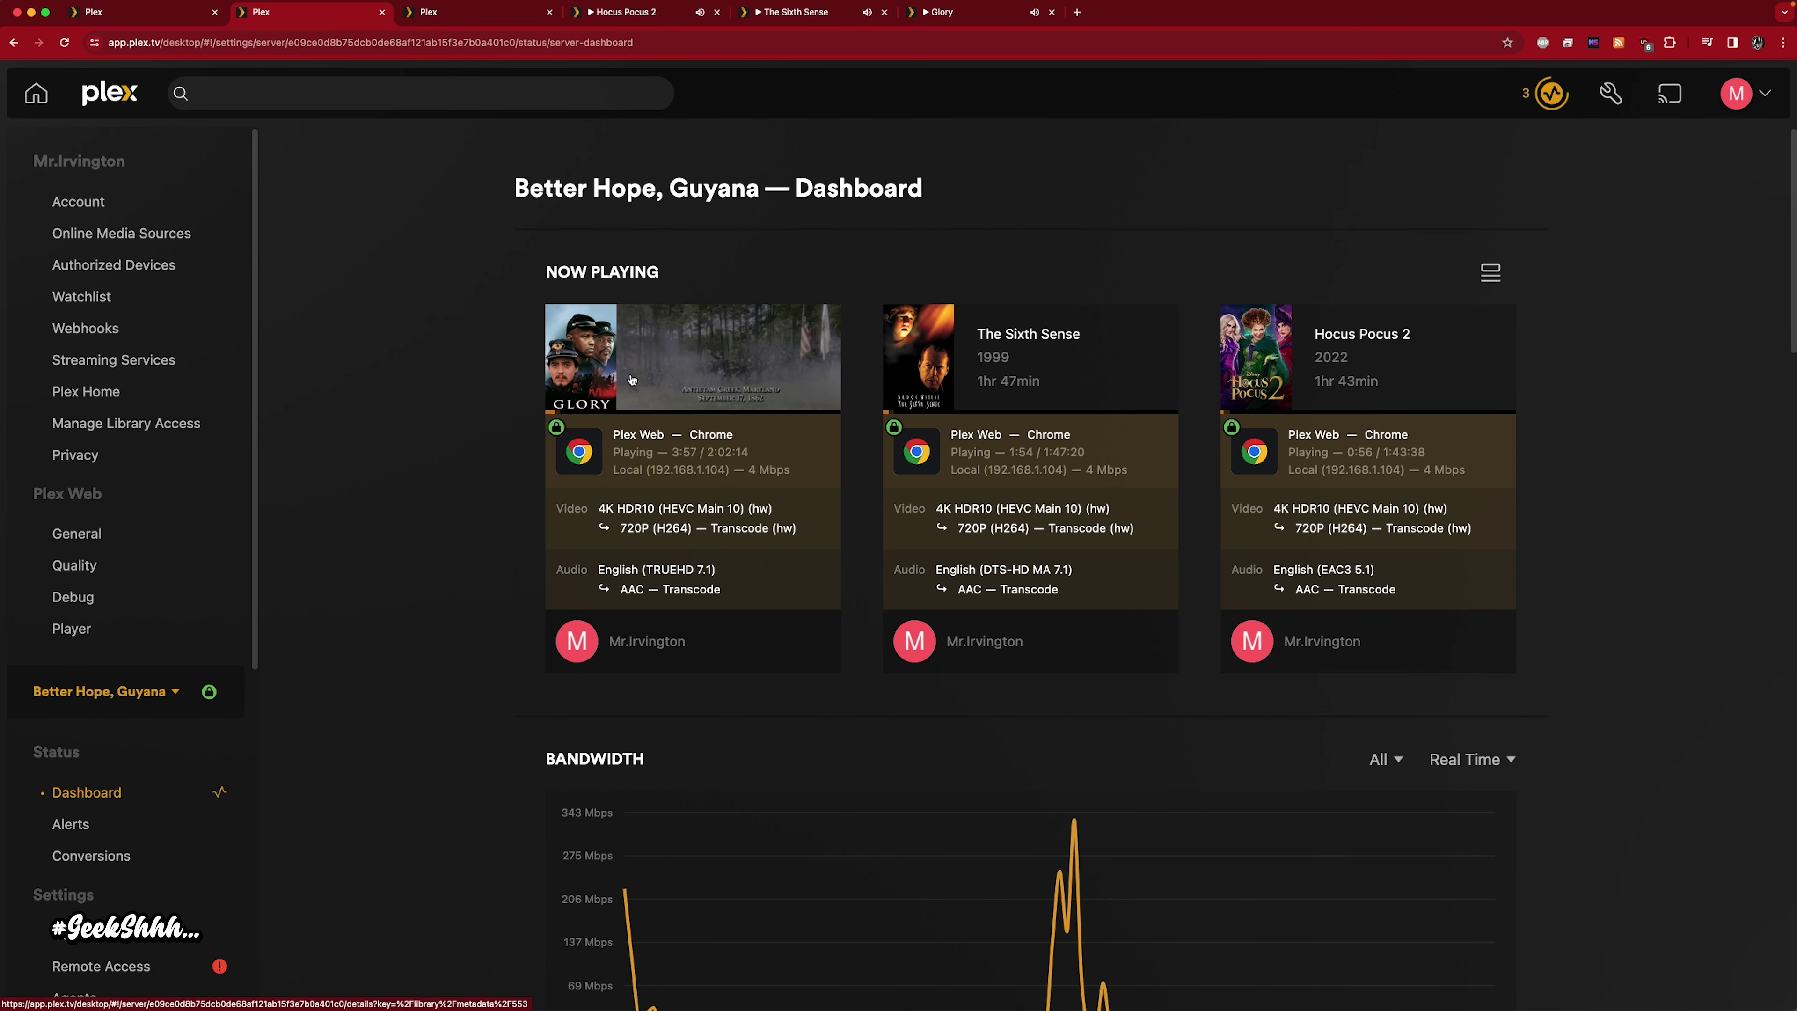
# Back in Plex, open Home Alone from the "4k 10" playlist in a new browser tab
pyautogui.click(453, 15)
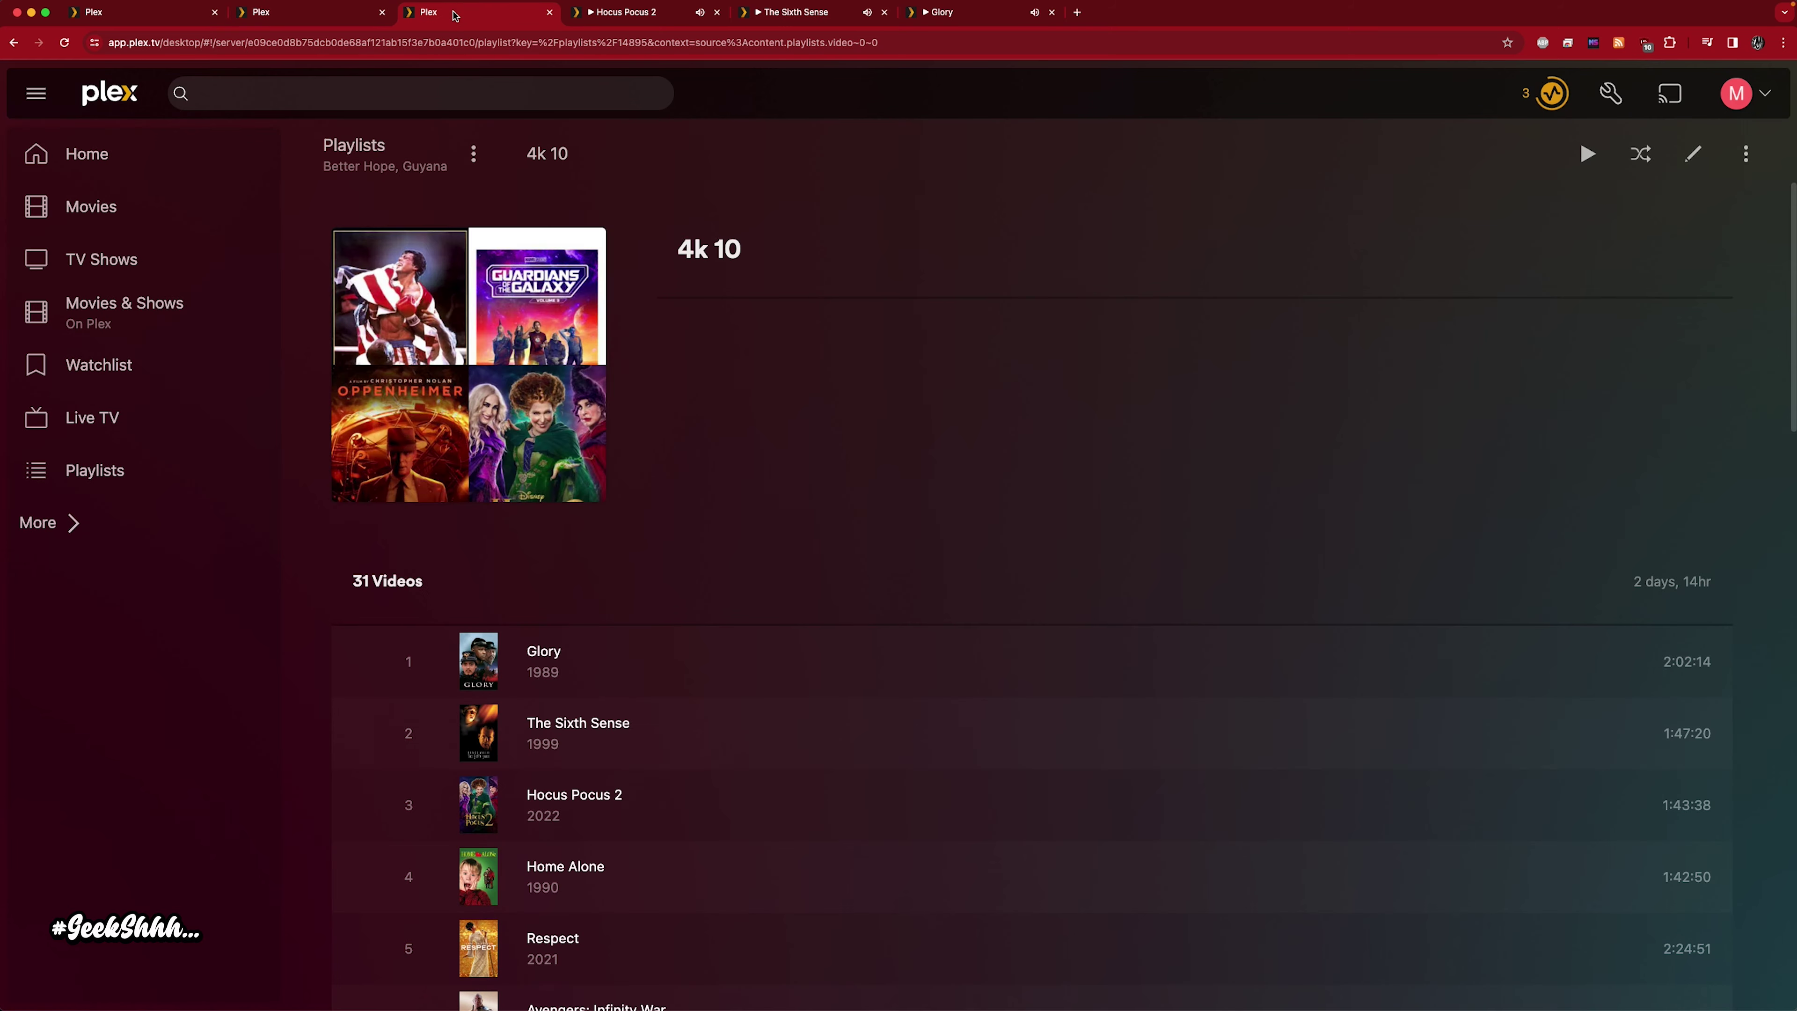
pyautogui.scroll(-3, 566, 650)
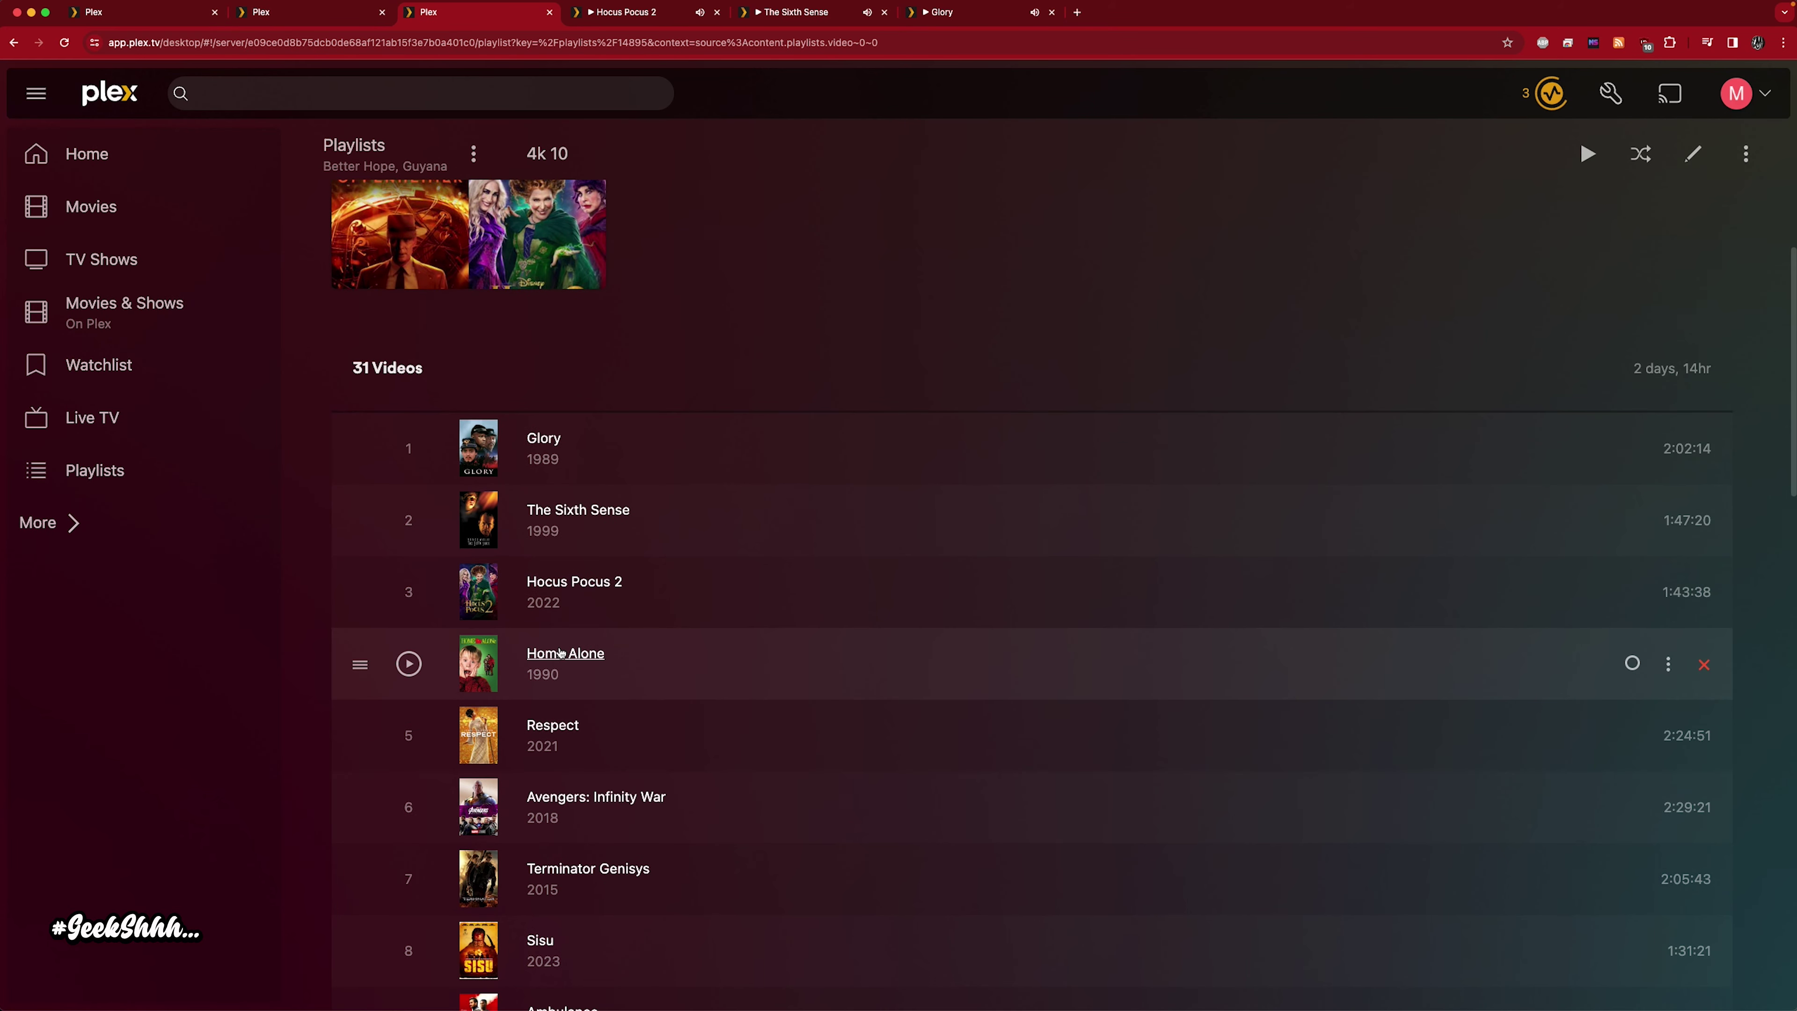
pyautogui.rightClick(566, 650)
pyautogui.click(623, 655)
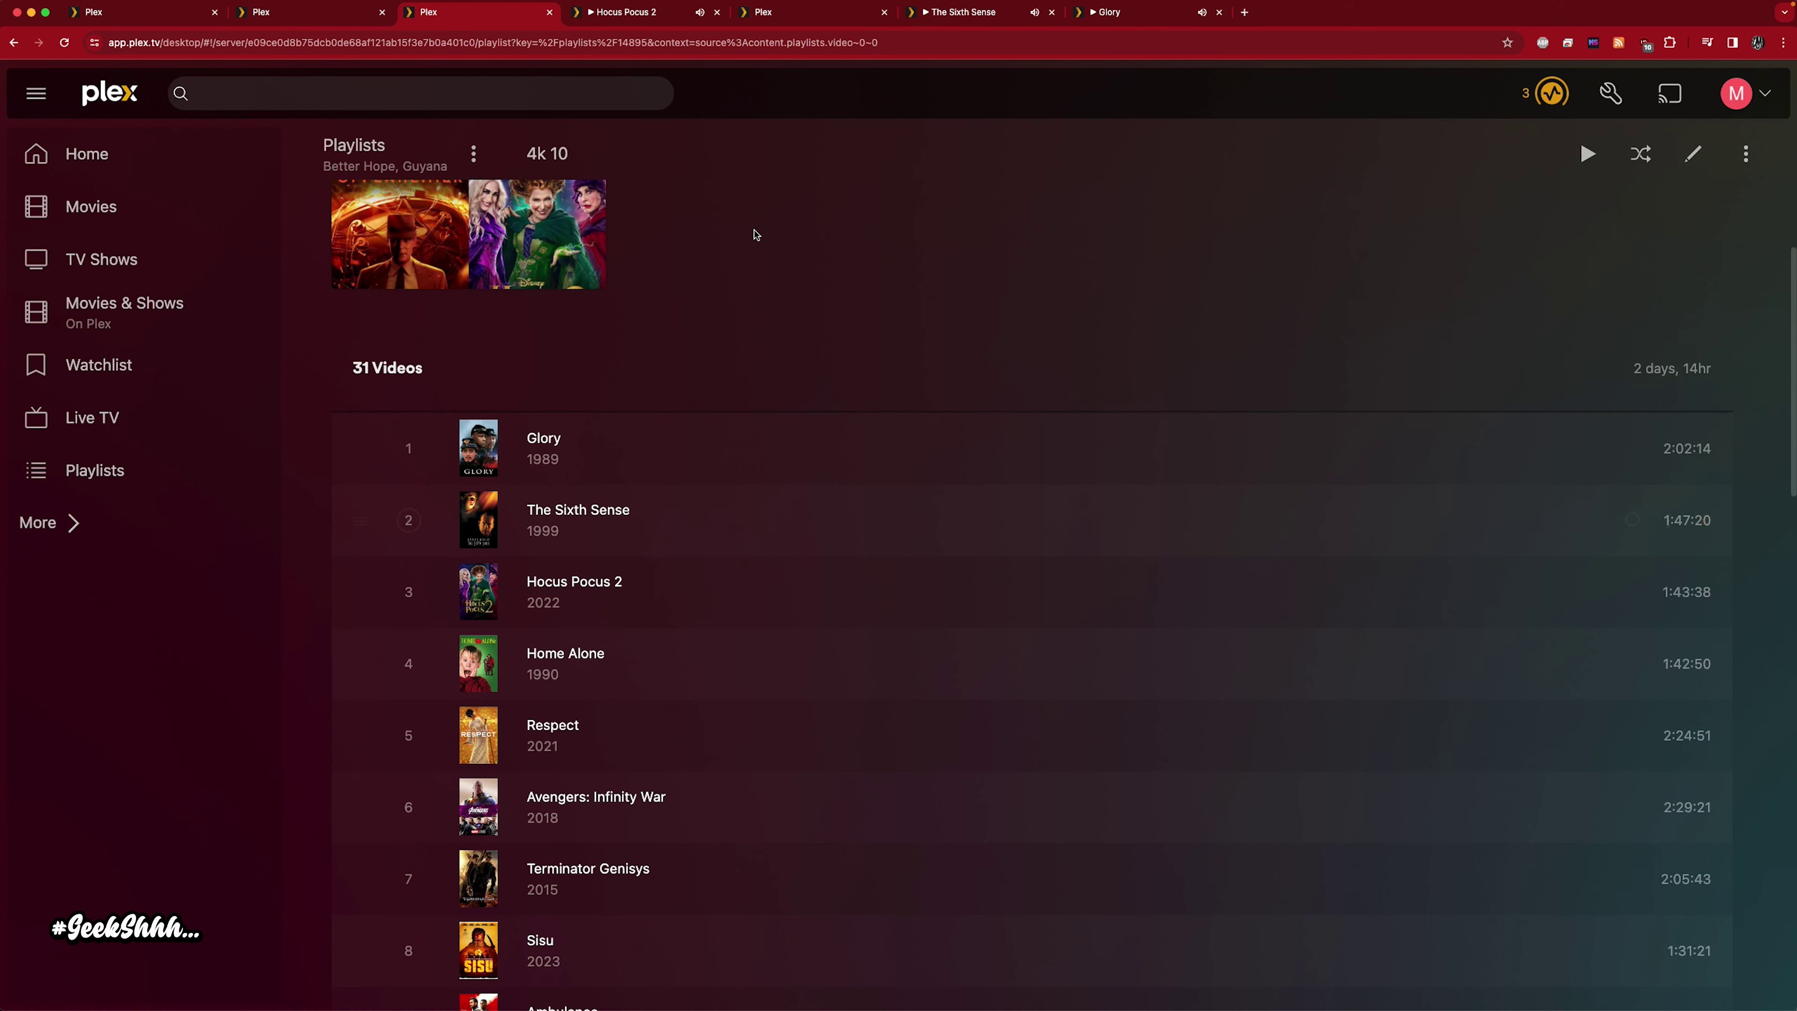
pyautogui.click(803, 12)
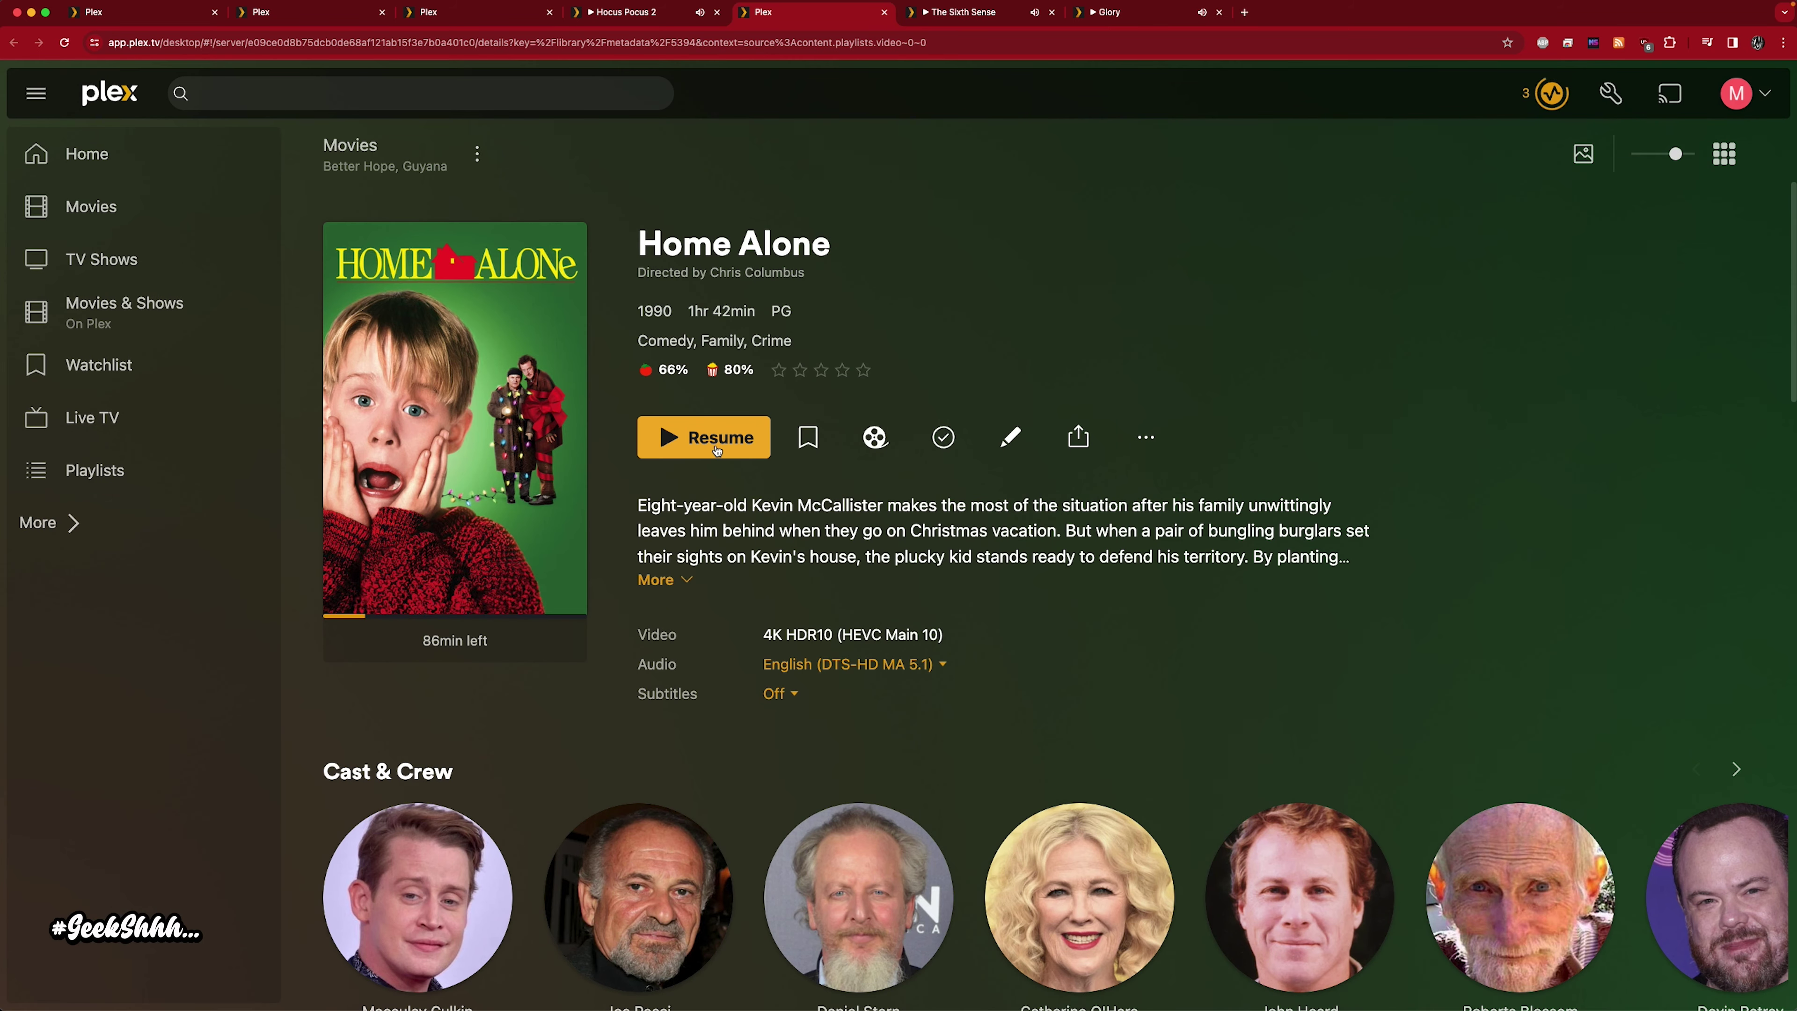
# Play Home Alone from the beginning and set its playback quality to Convert (4 Mbps, 720p HD)
pyautogui.click(716, 451)
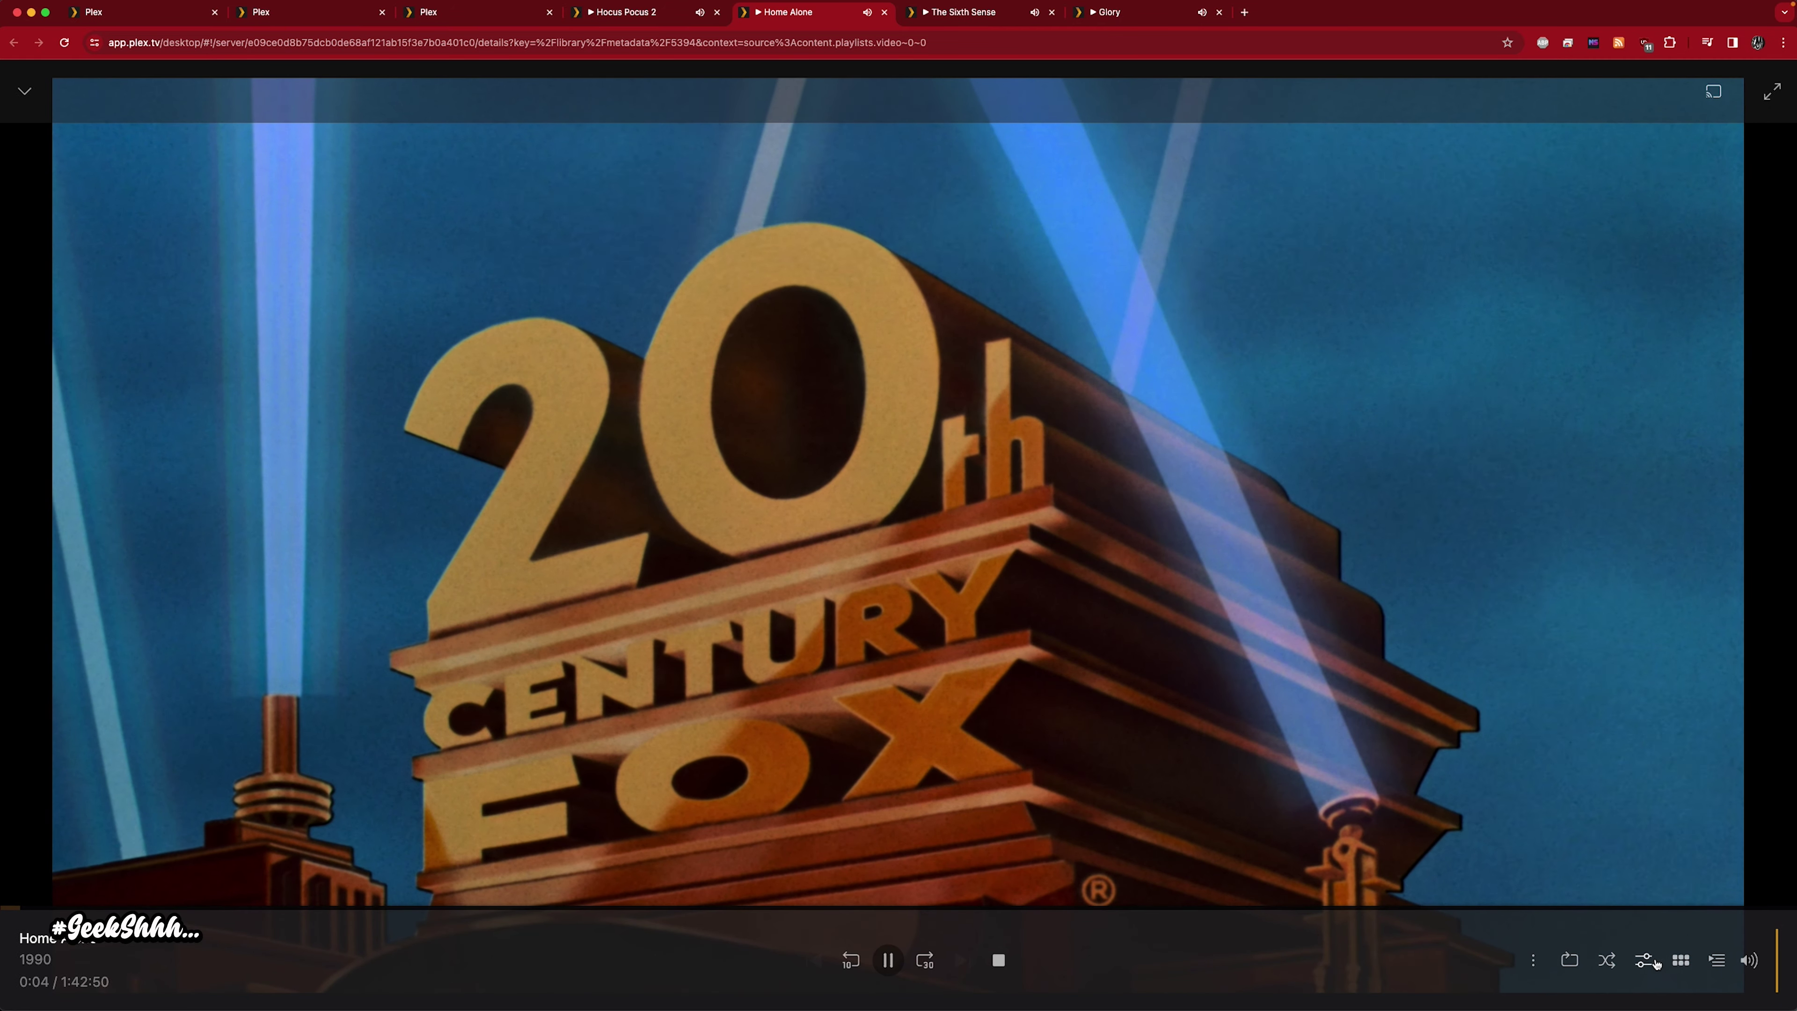
pyautogui.click(1642, 960)
pyautogui.click(1088, 781)
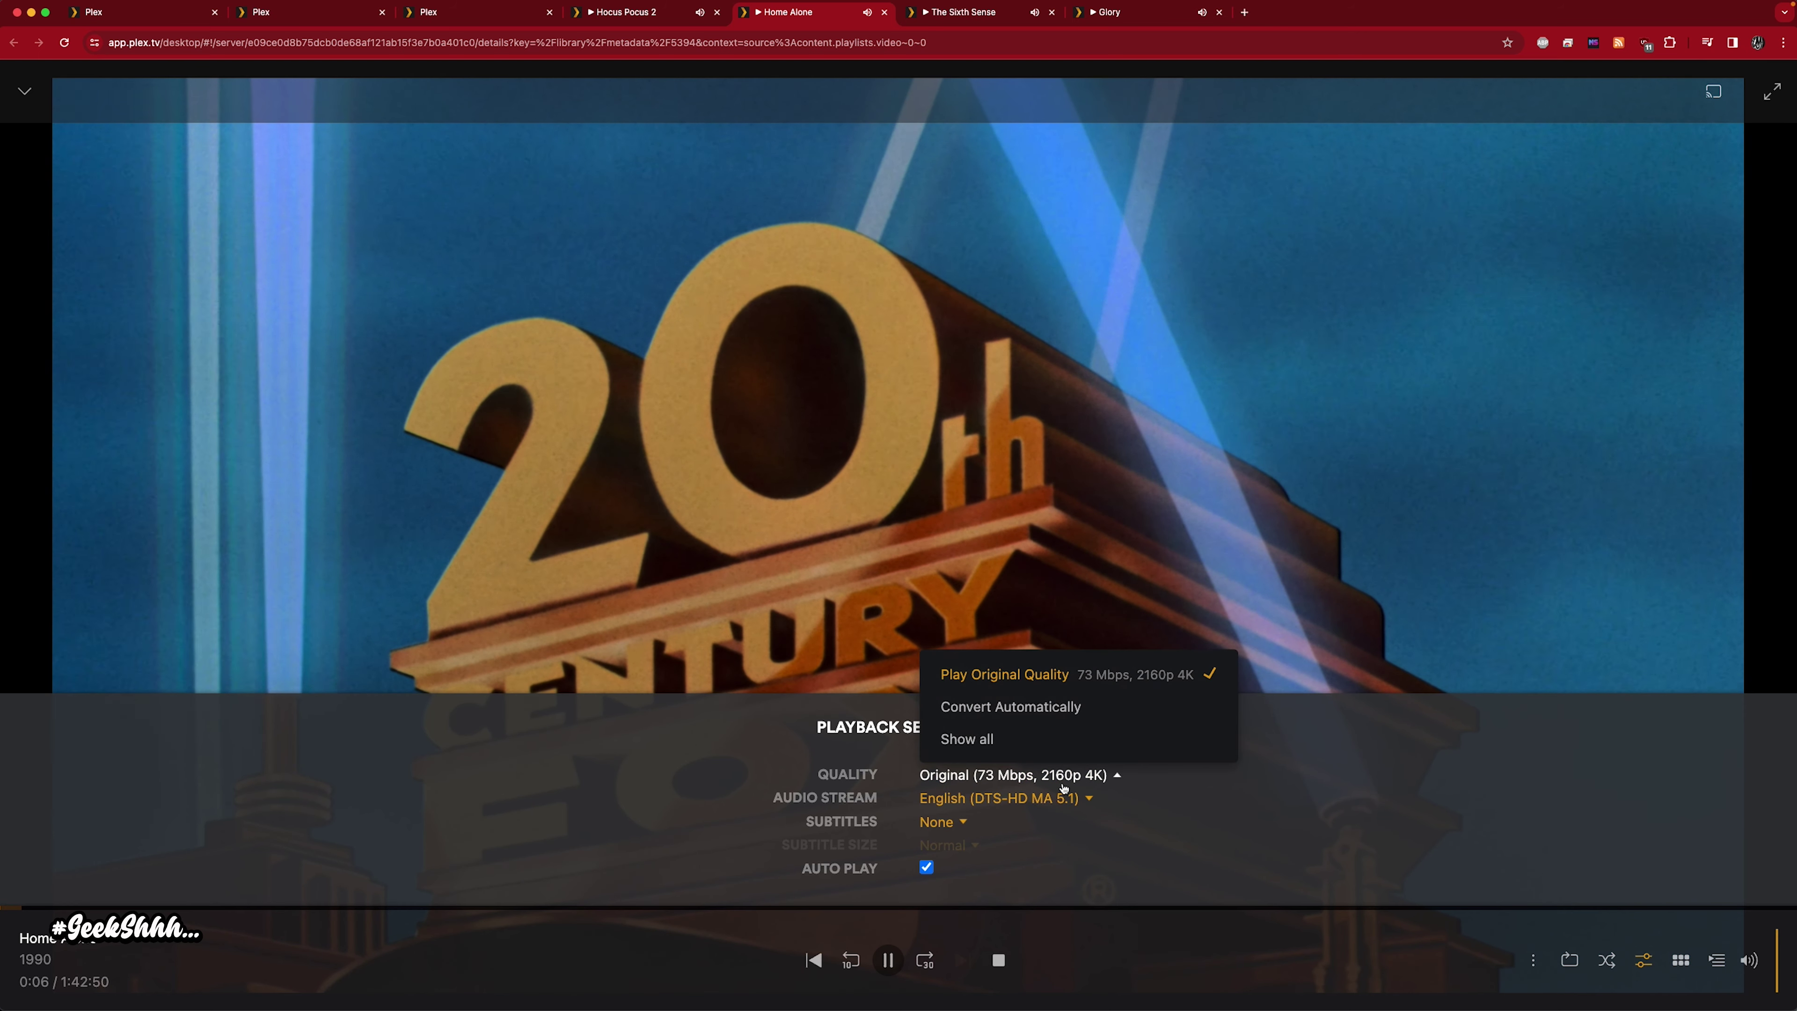
pyautogui.click(966, 738)
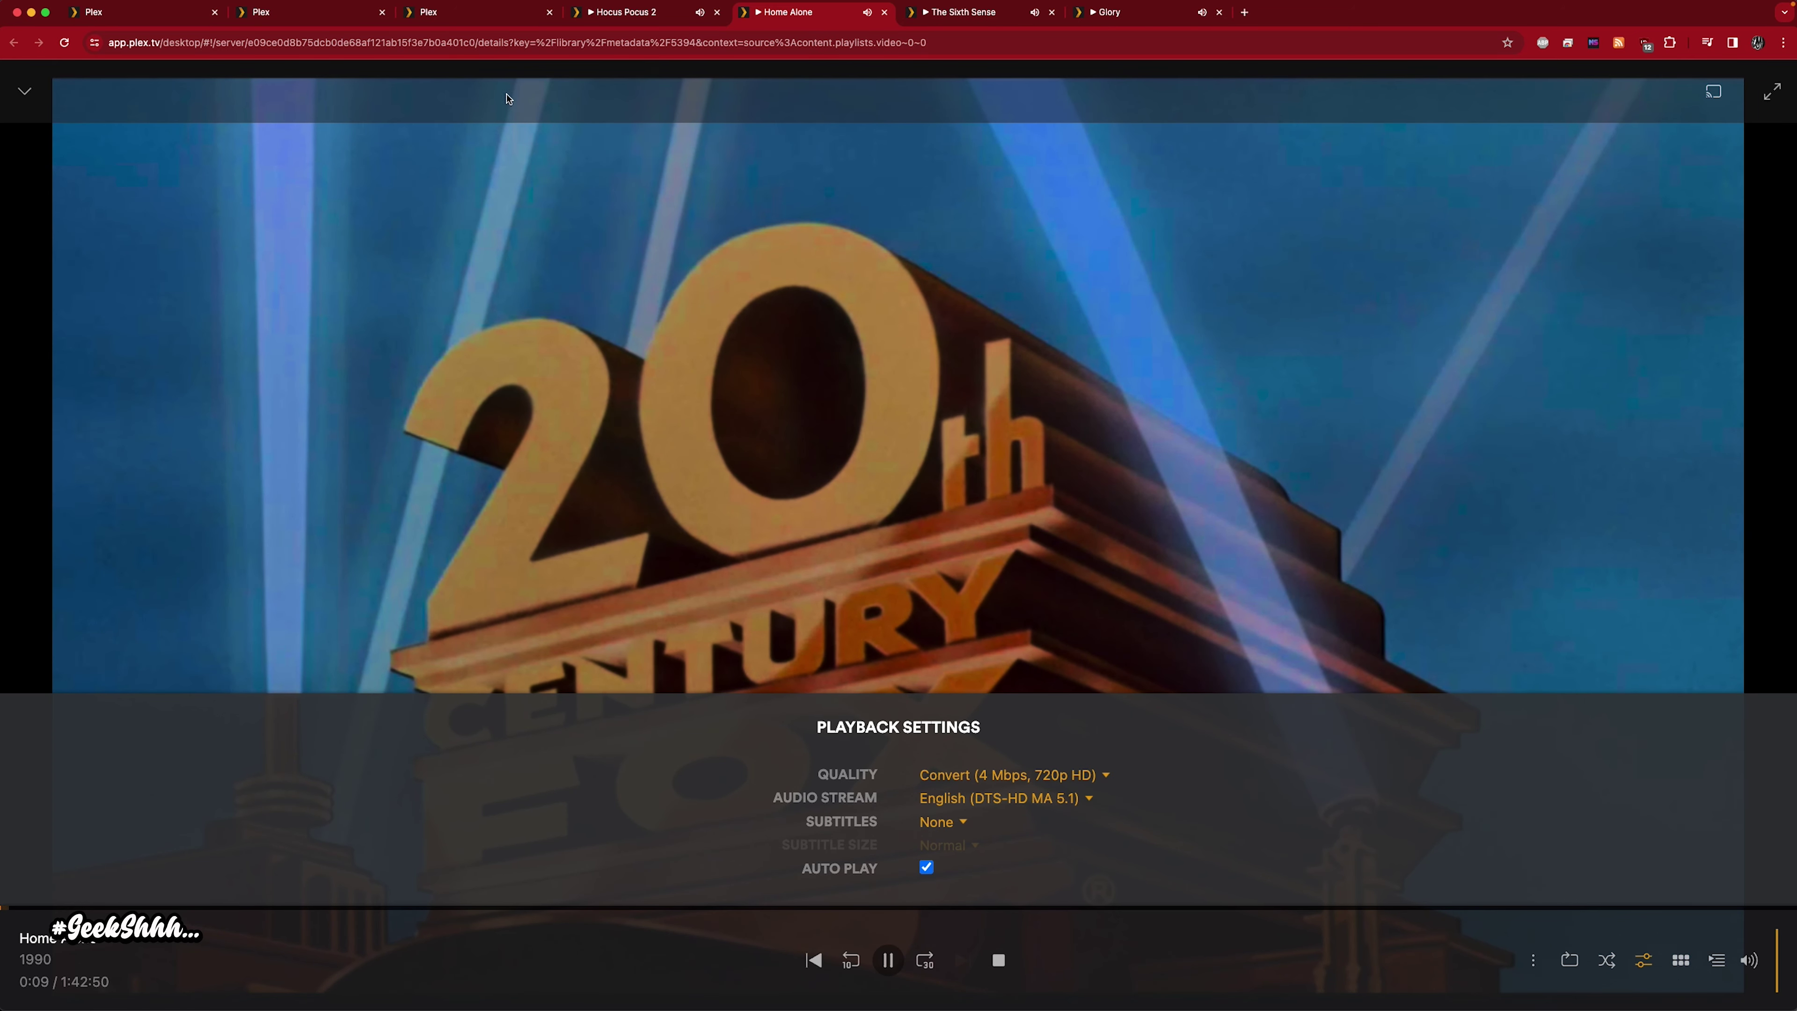
# Review the transcode details of all movies under Now Playing on the server dashboard
pyautogui.click(438, 13)
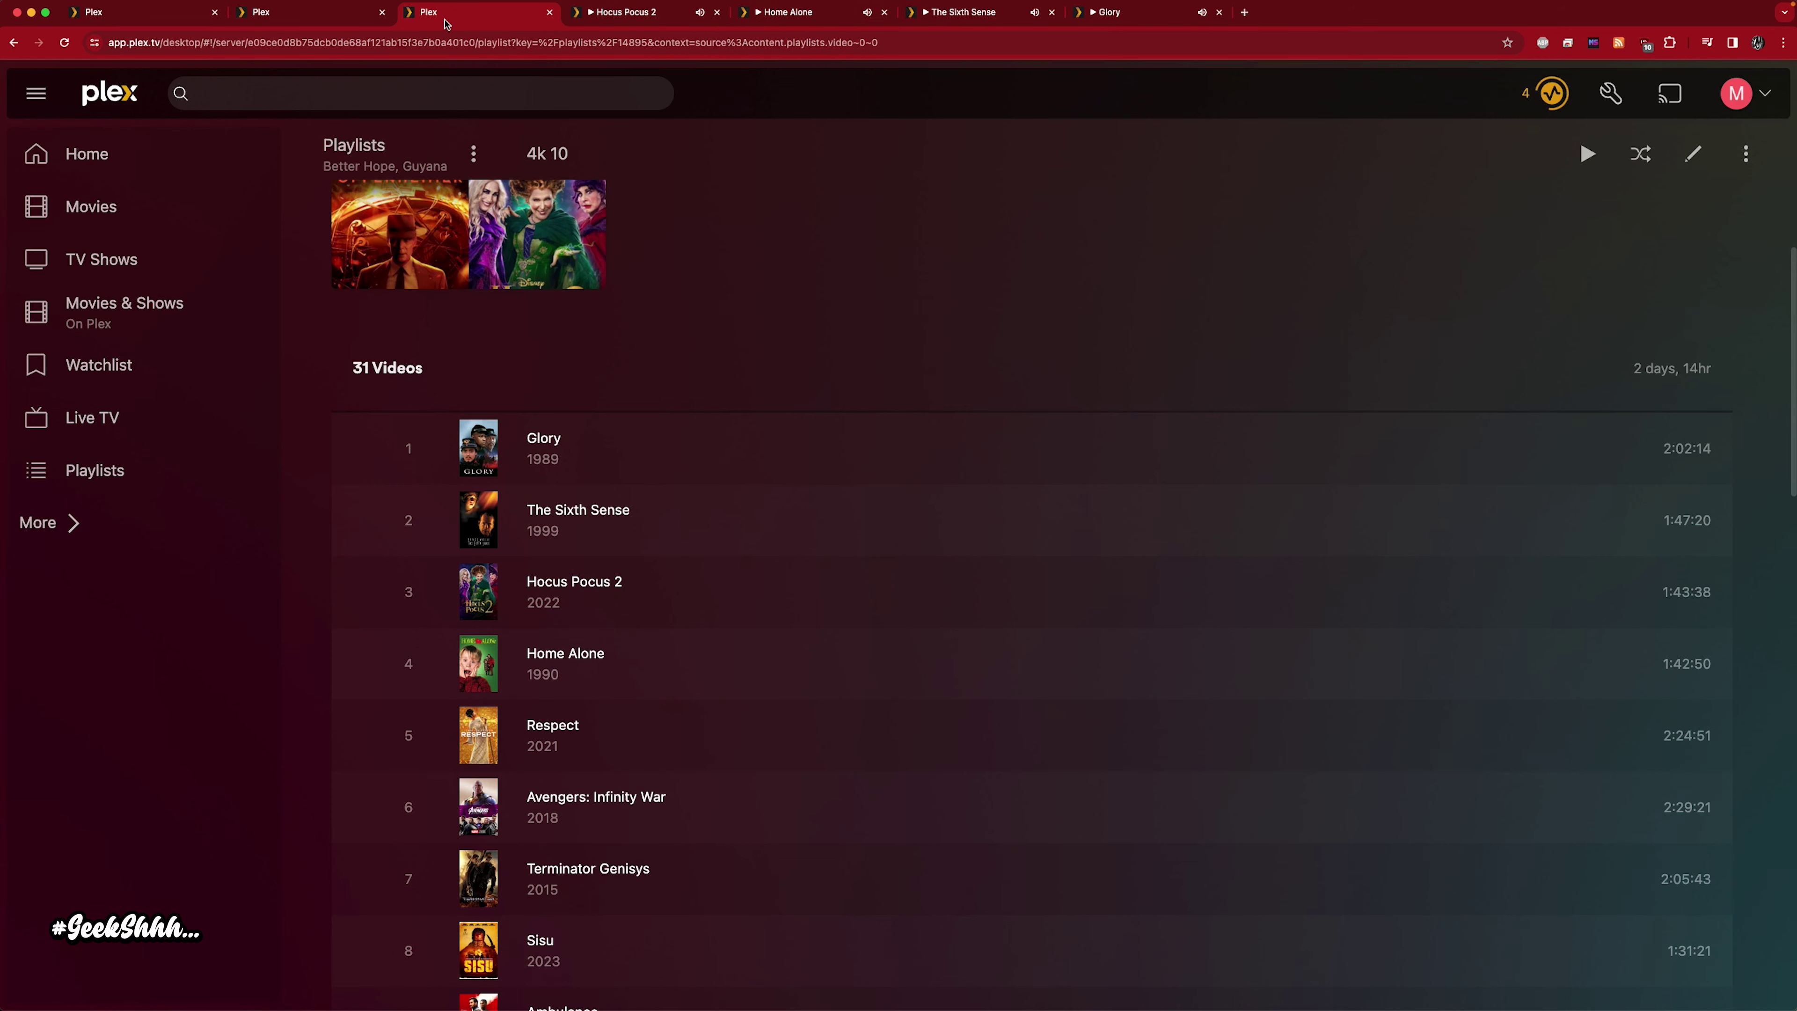
pyautogui.click(379, 19)
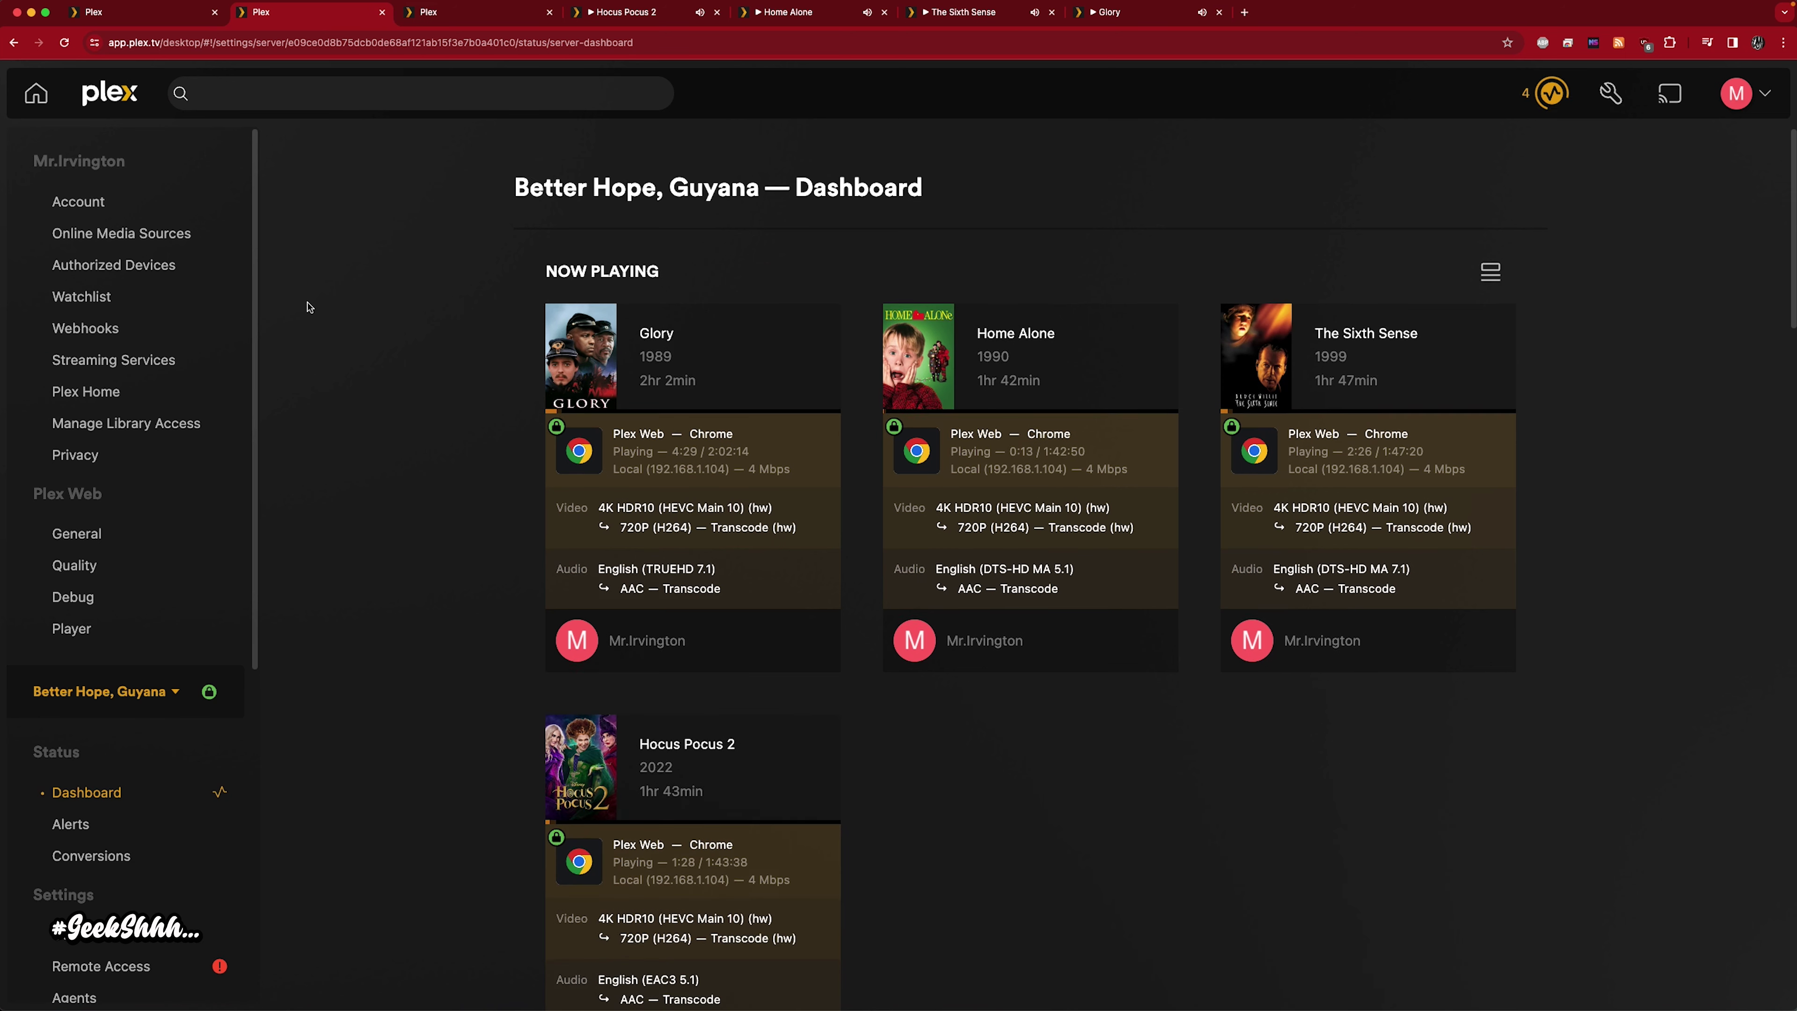
pyautogui.scroll(-2, 307, 306)
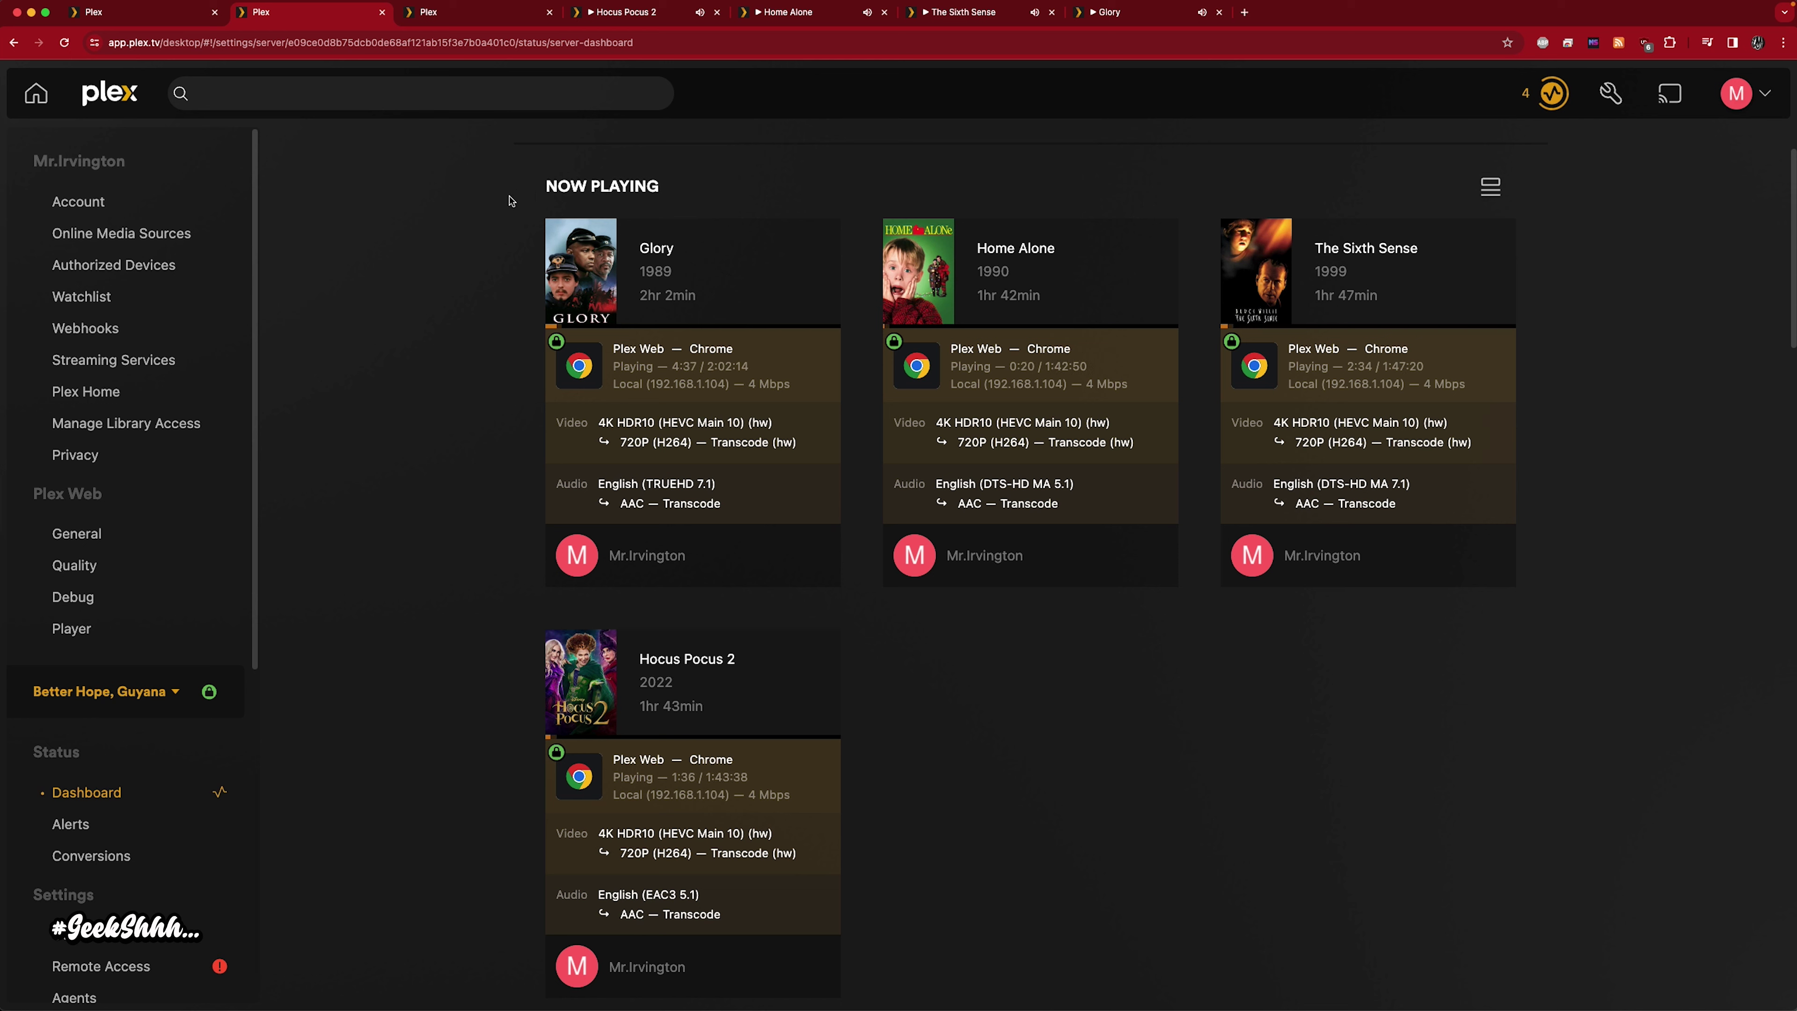
# Switch to the HWiNFO64 remote desktop and examine the GPU media engine usage and the physical memory used
pyautogui.hotkey('ctrl', 'Right')
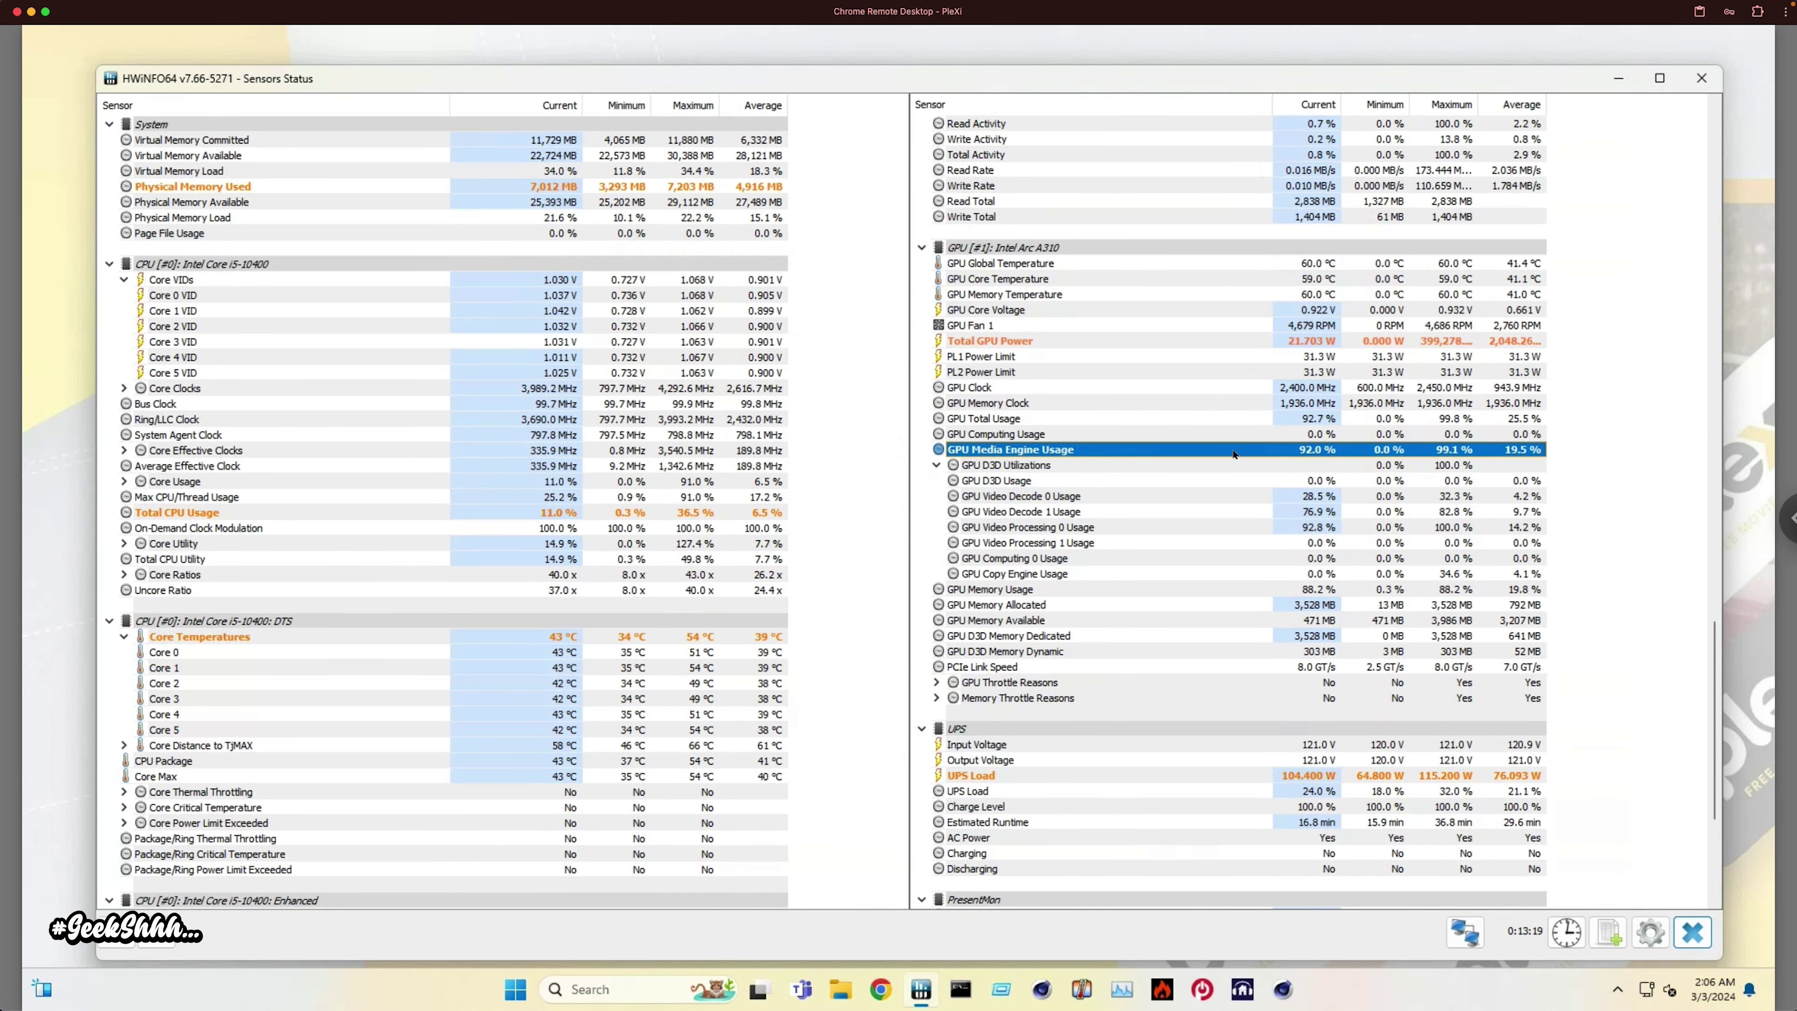
pyautogui.moveTo(1234, 454)
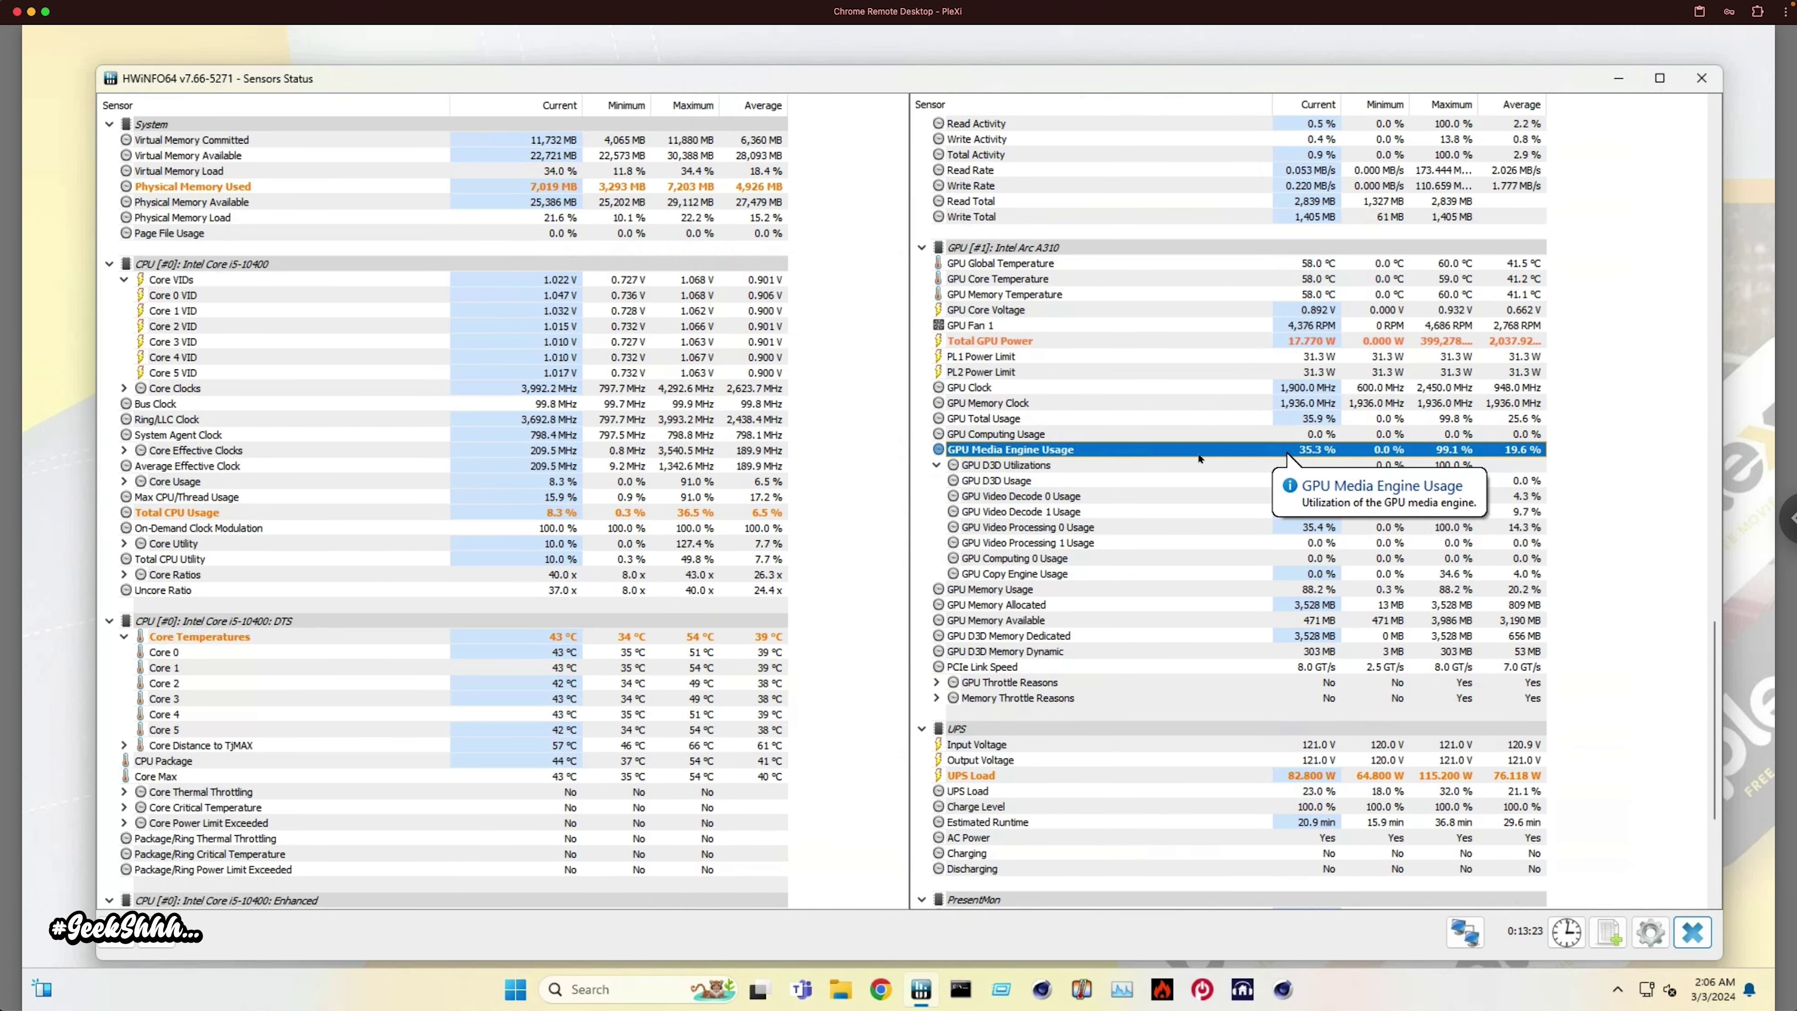
pyautogui.click(450, 185)
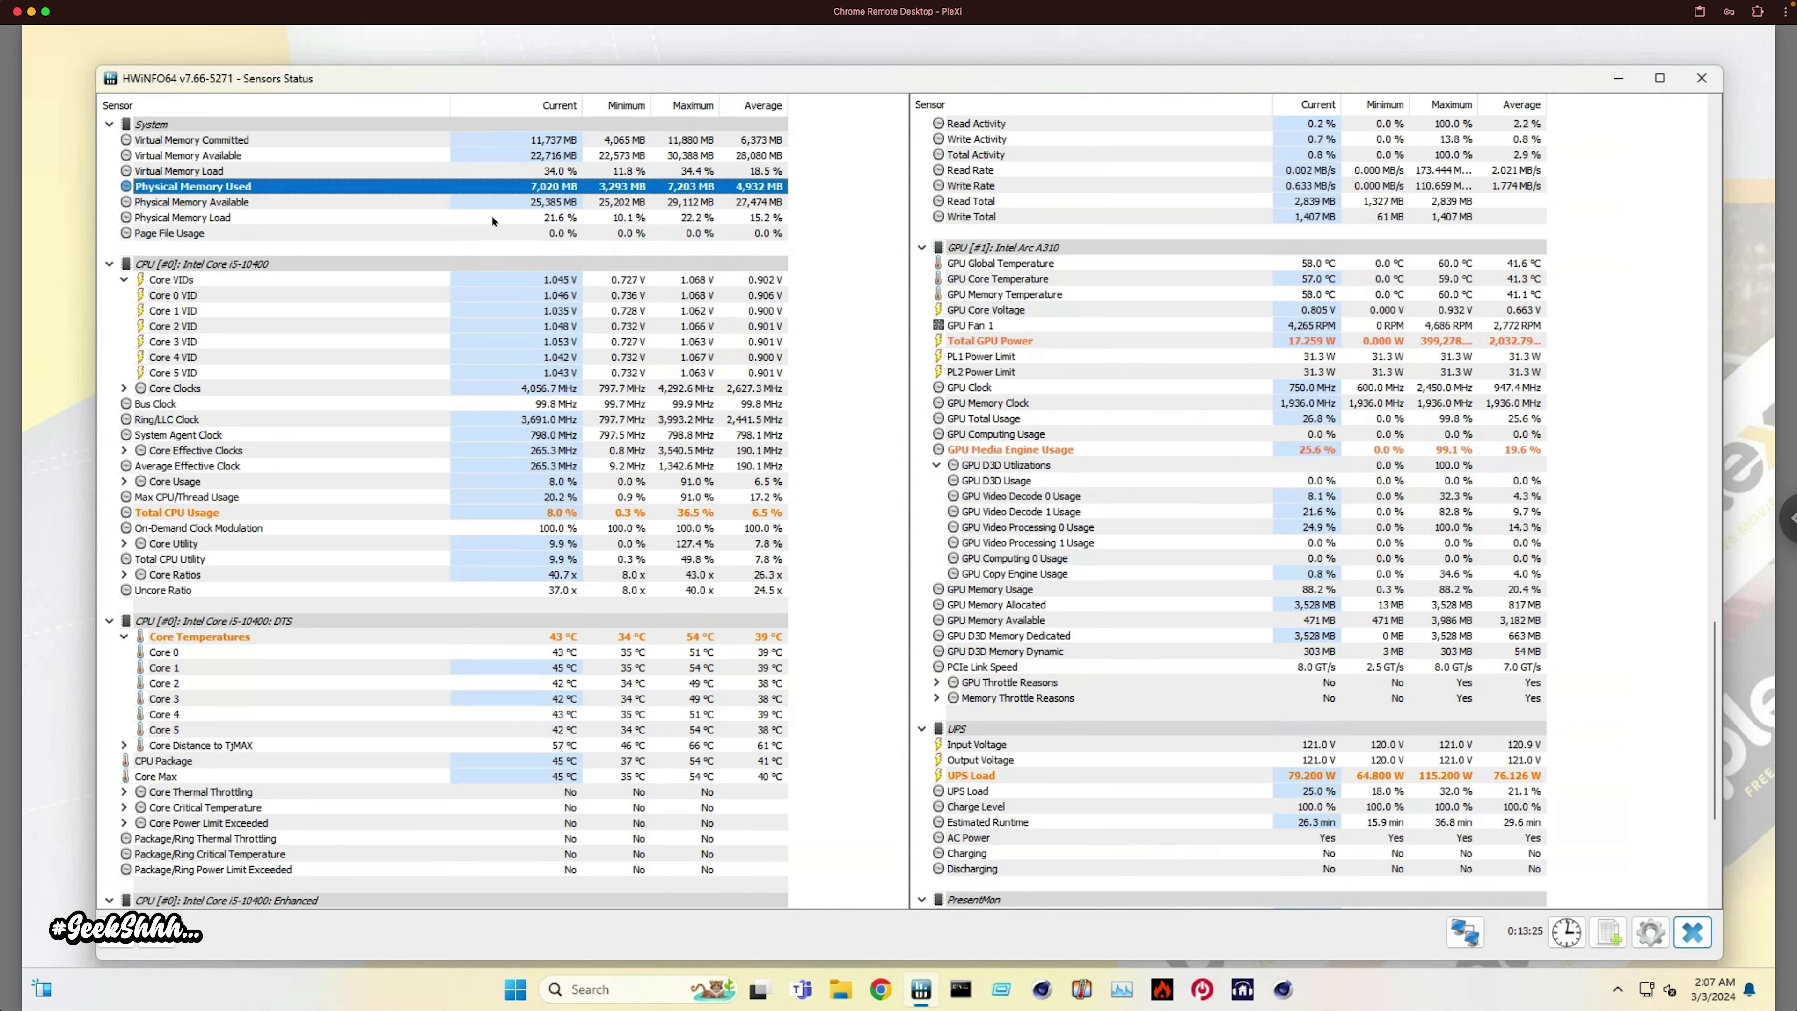
# Return to Plex and open Respect from the "4k 10" playlist in a new browser tab
pyautogui.hotkey('ctrl', 'Left')
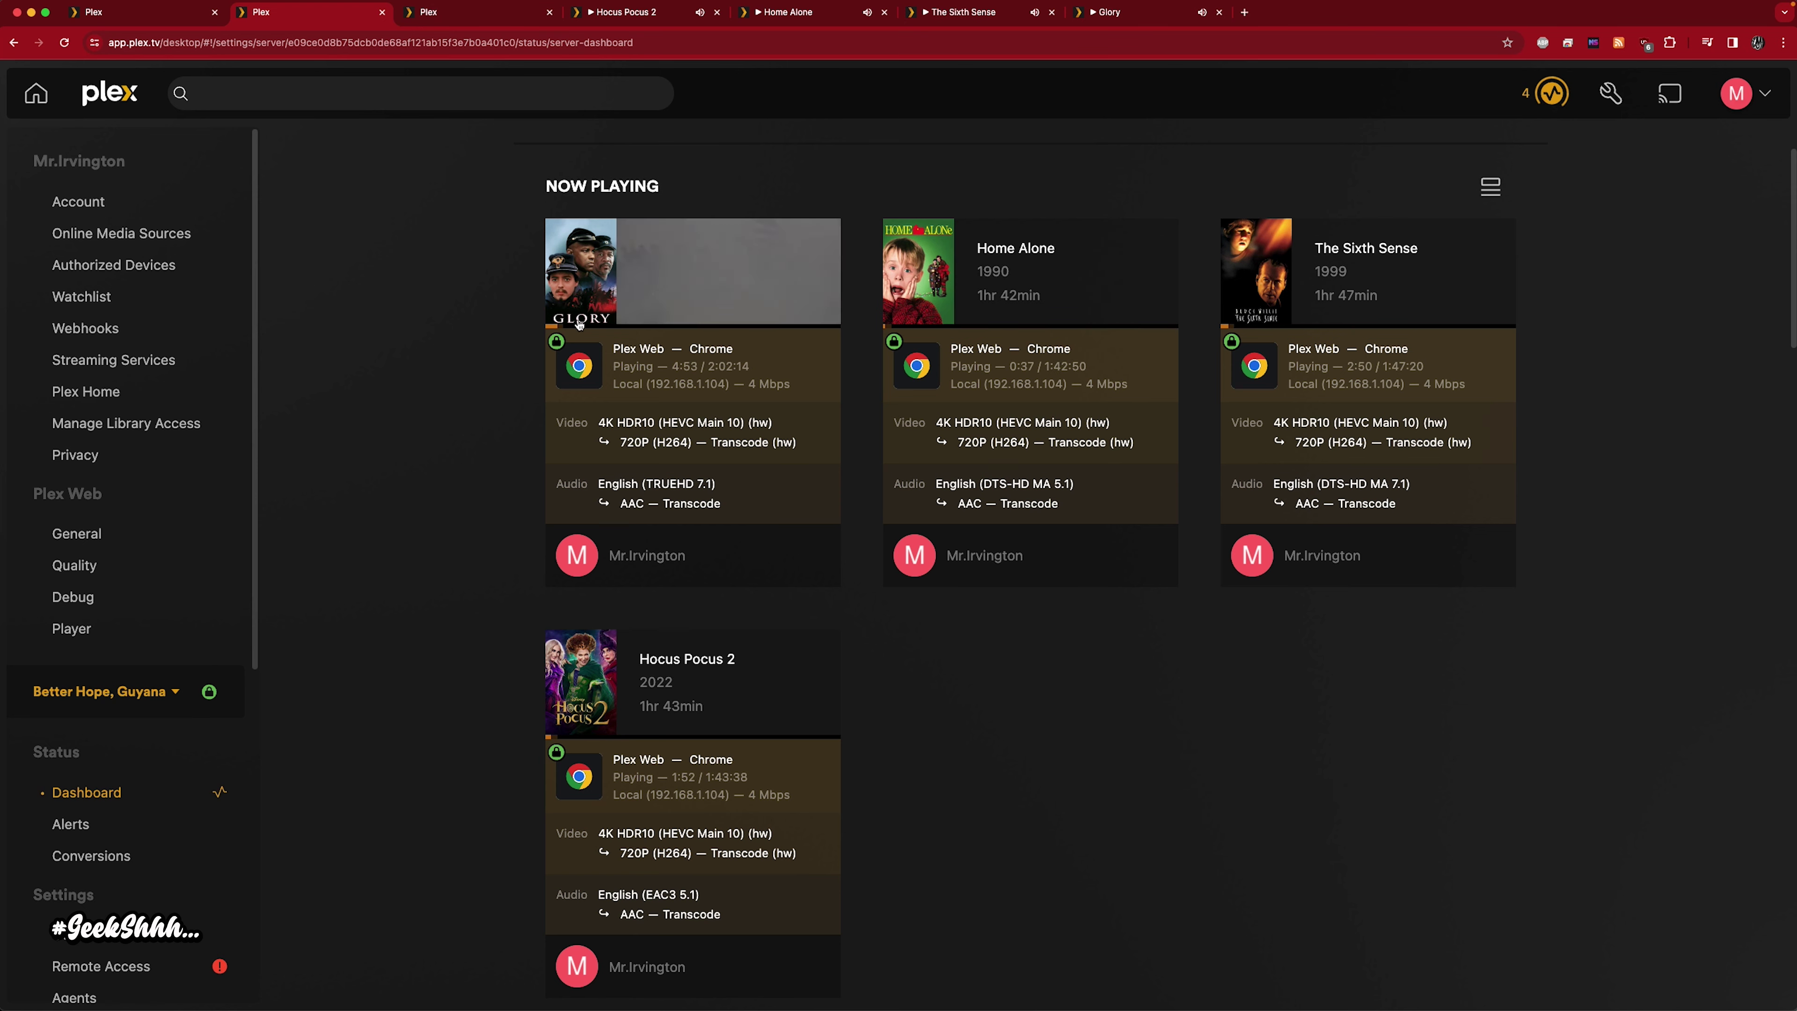
pyautogui.click(425, 12)
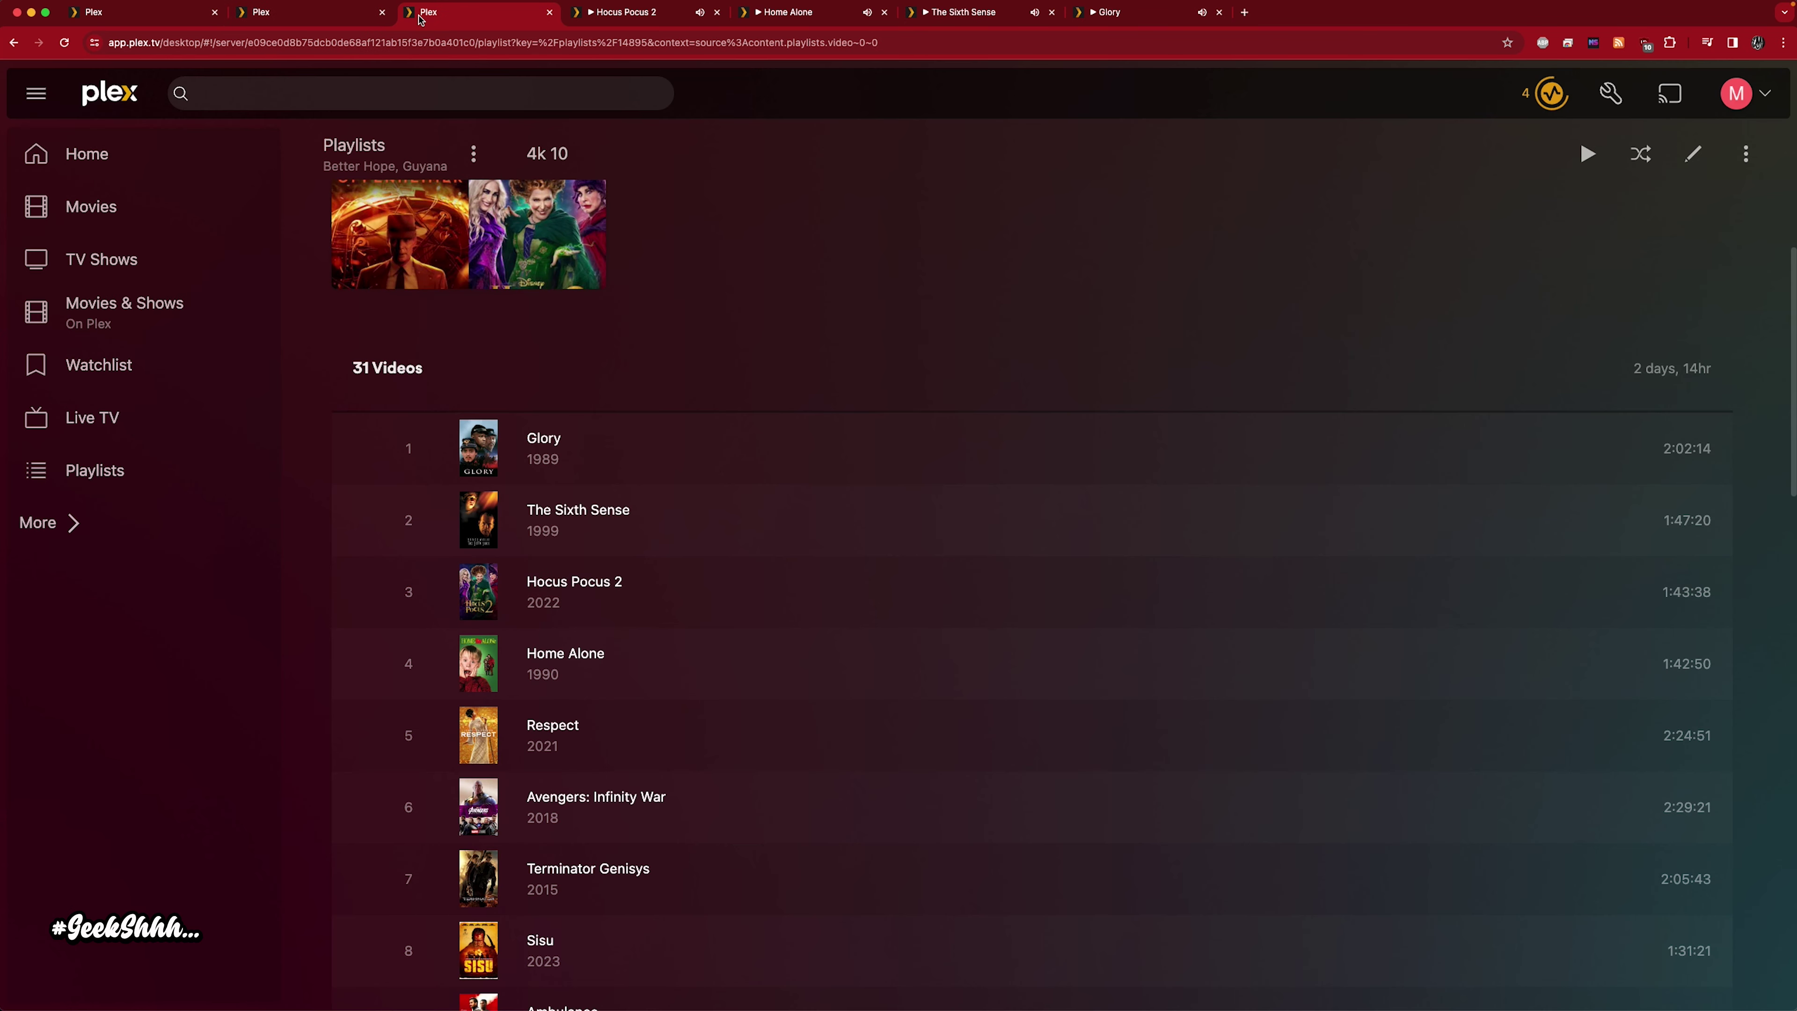
pyautogui.scroll(-2, 795, 663)
pyautogui.rightClick(563, 616)
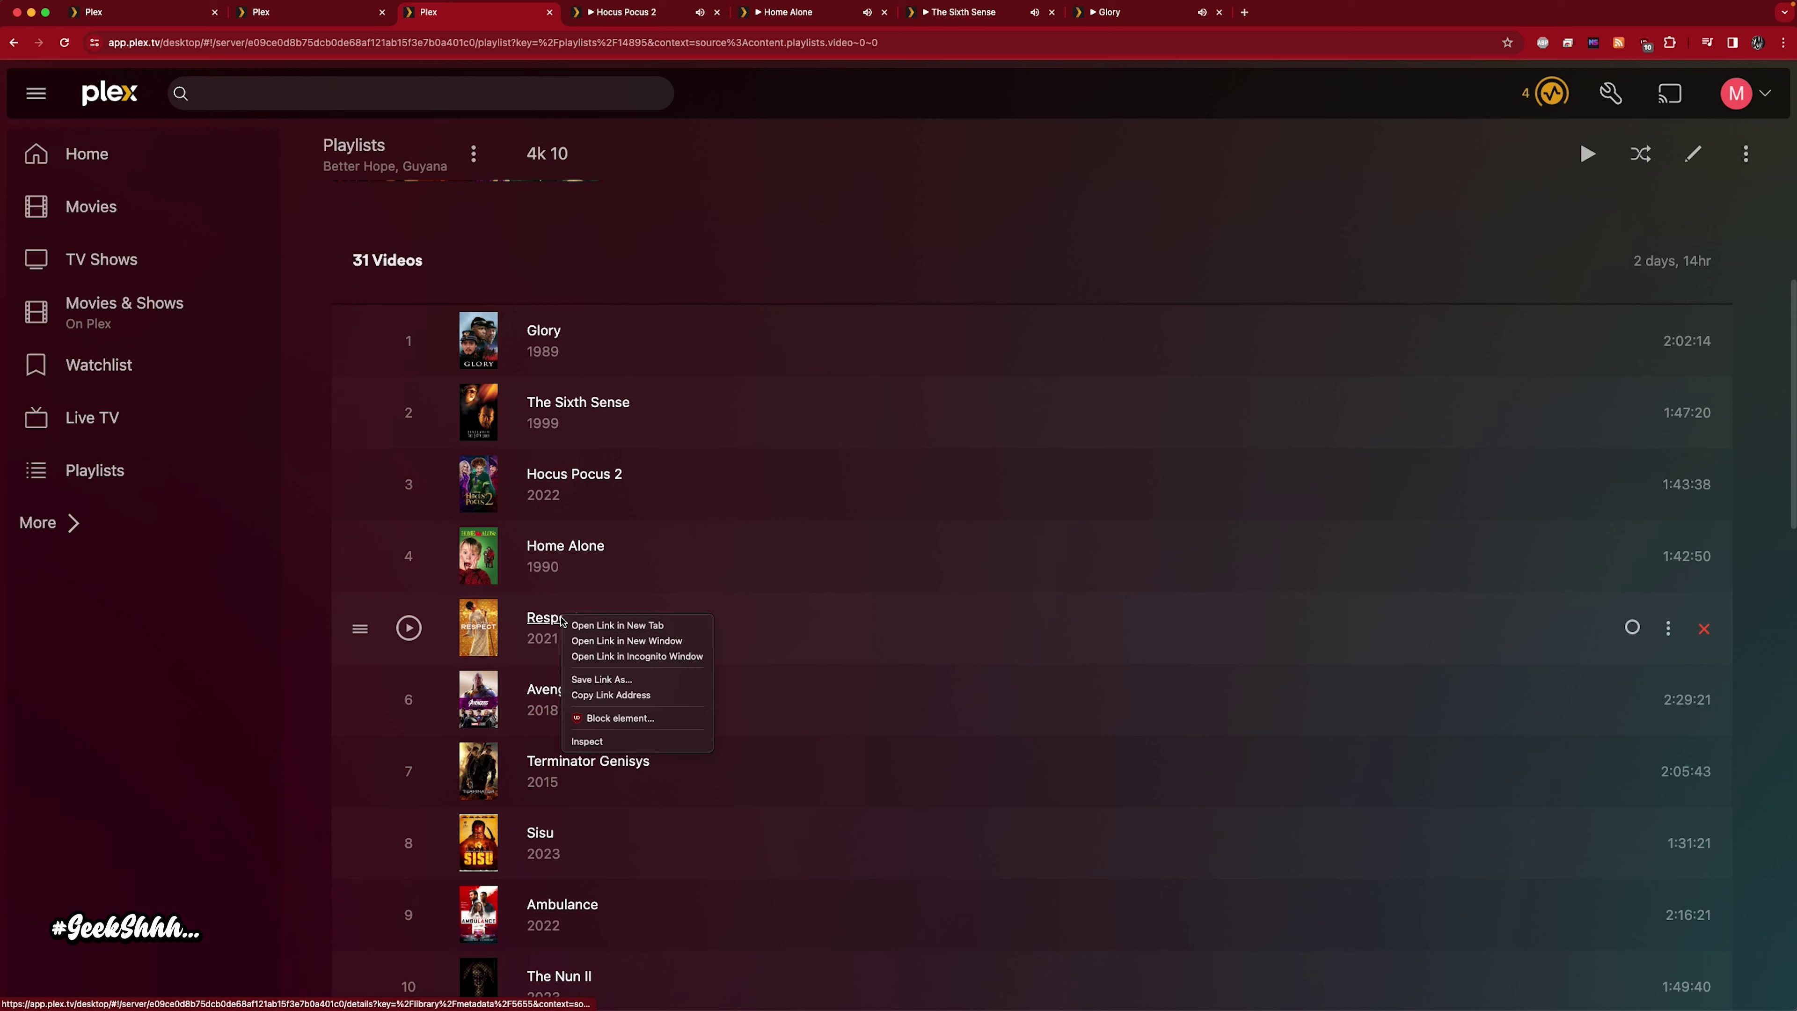
pyautogui.click(613, 627)
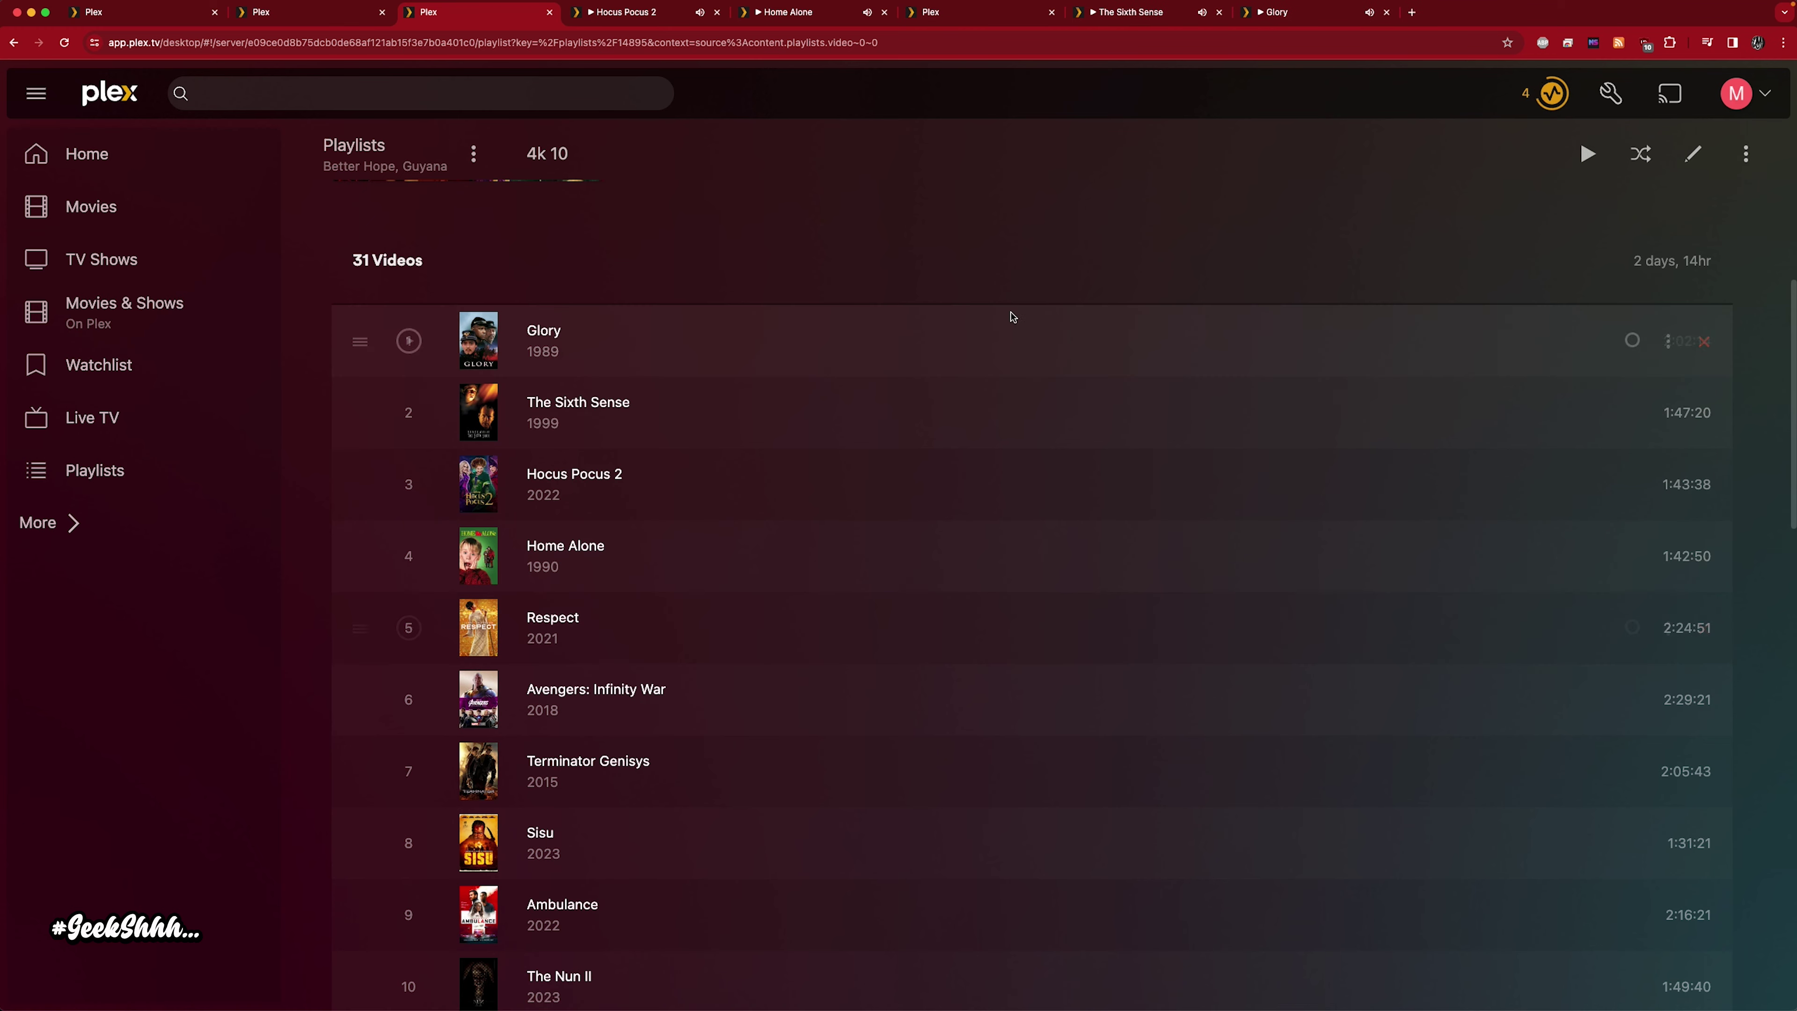
pyautogui.click(980, 24)
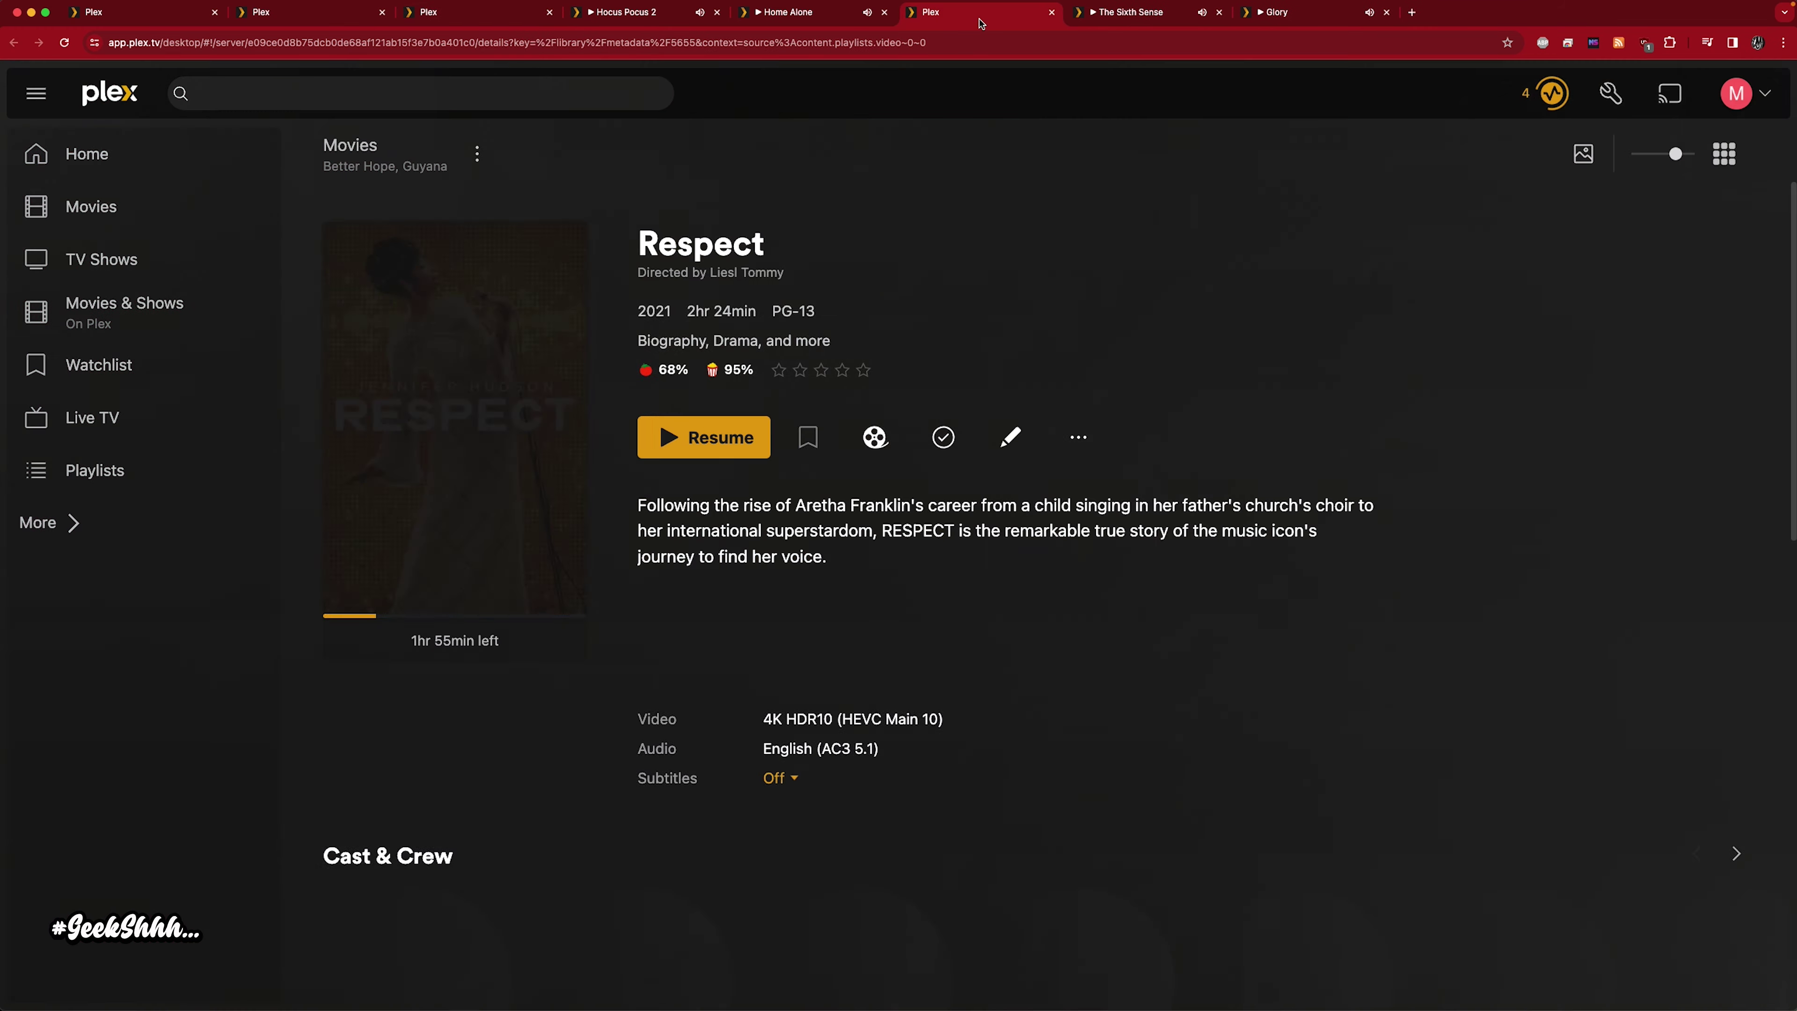
# Play Respect from the beginning and set its playback quality to convert at 4 Mbps, 720p
pyautogui.click(740, 437)
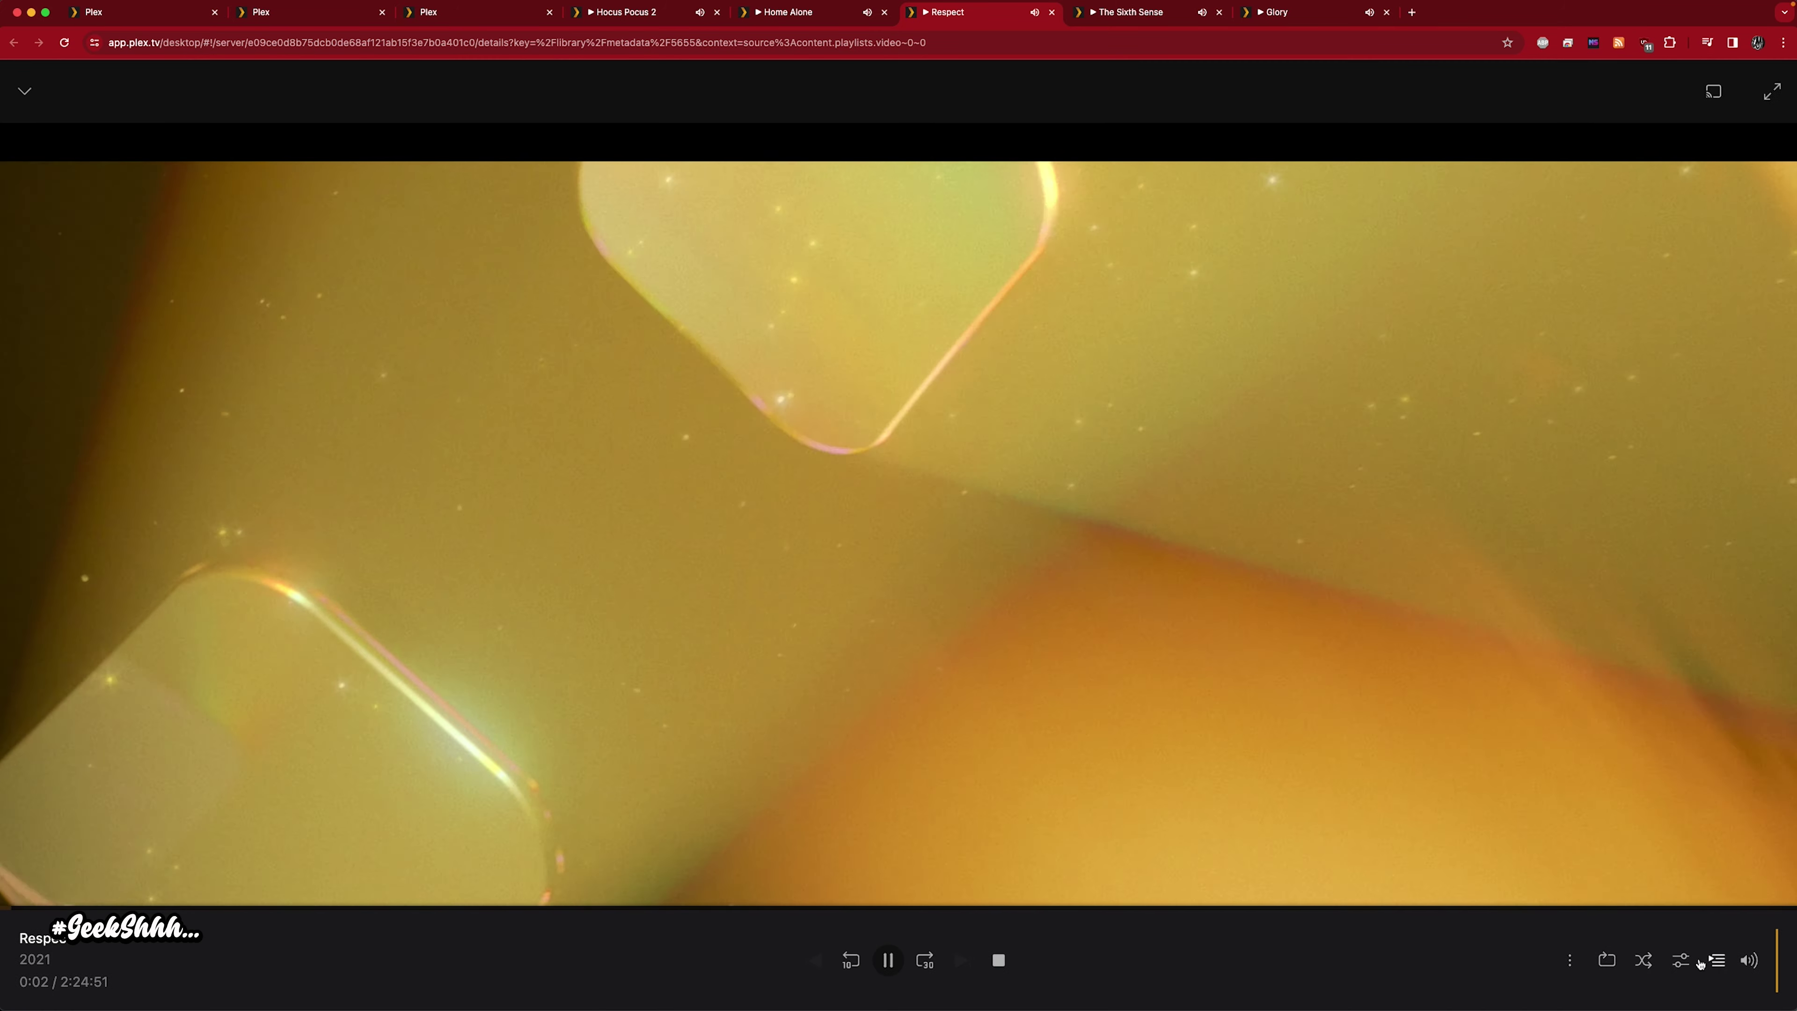
pyautogui.click(1682, 961)
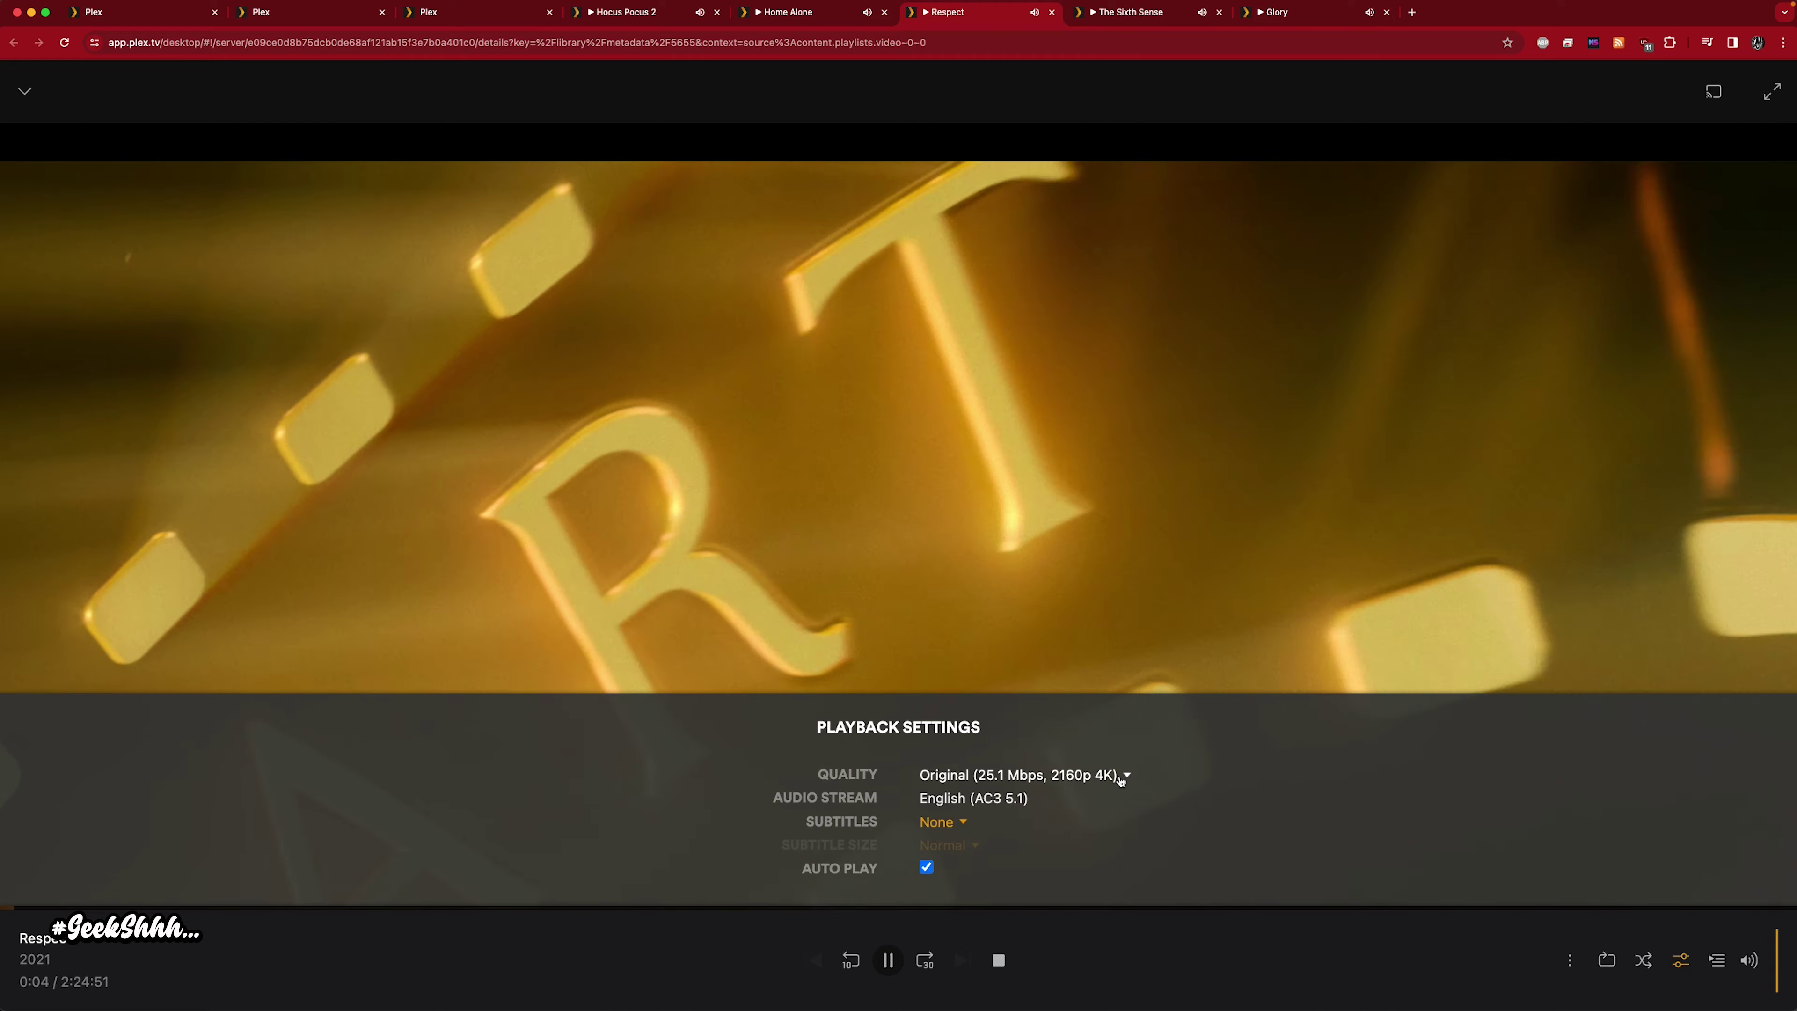
pyautogui.click(1065, 774)
pyautogui.click(1019, 740)
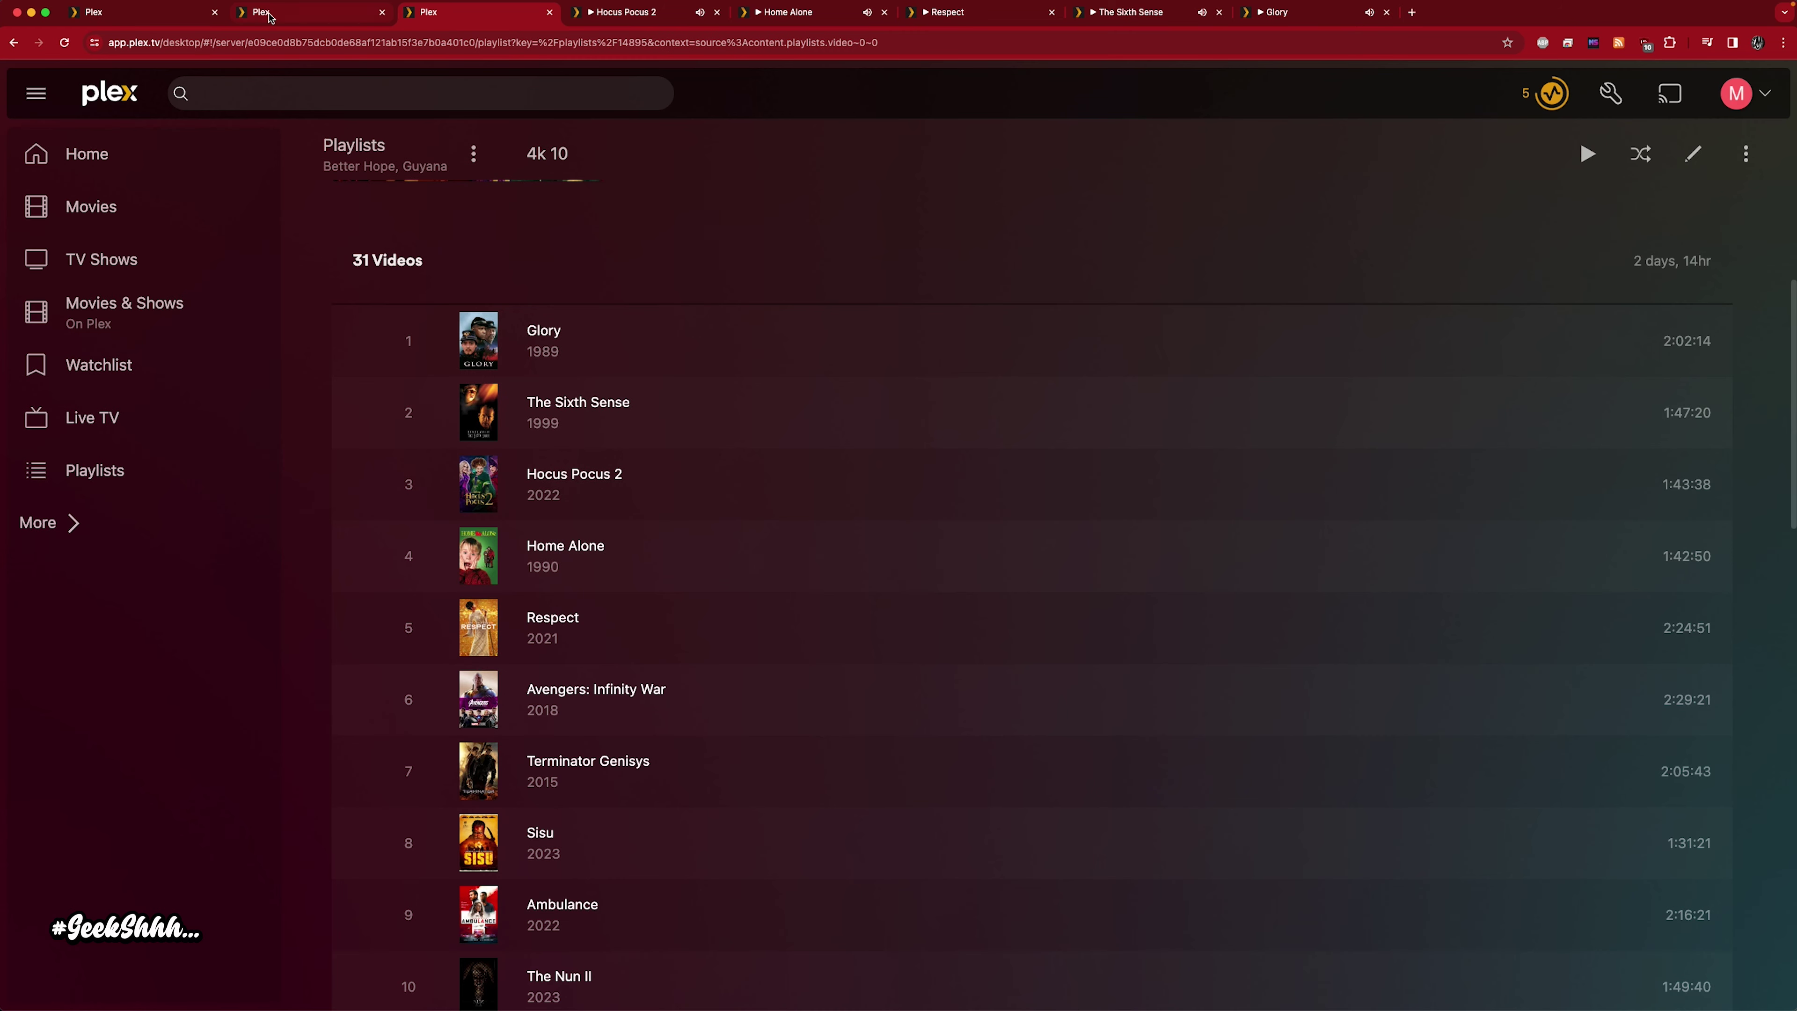
# Check the server dashboard, and in the HWiNFO64 remote desktop examine total GPU power, GPU media engine usage, UPS load and physical memory used
pyautogui.click(269, 14)
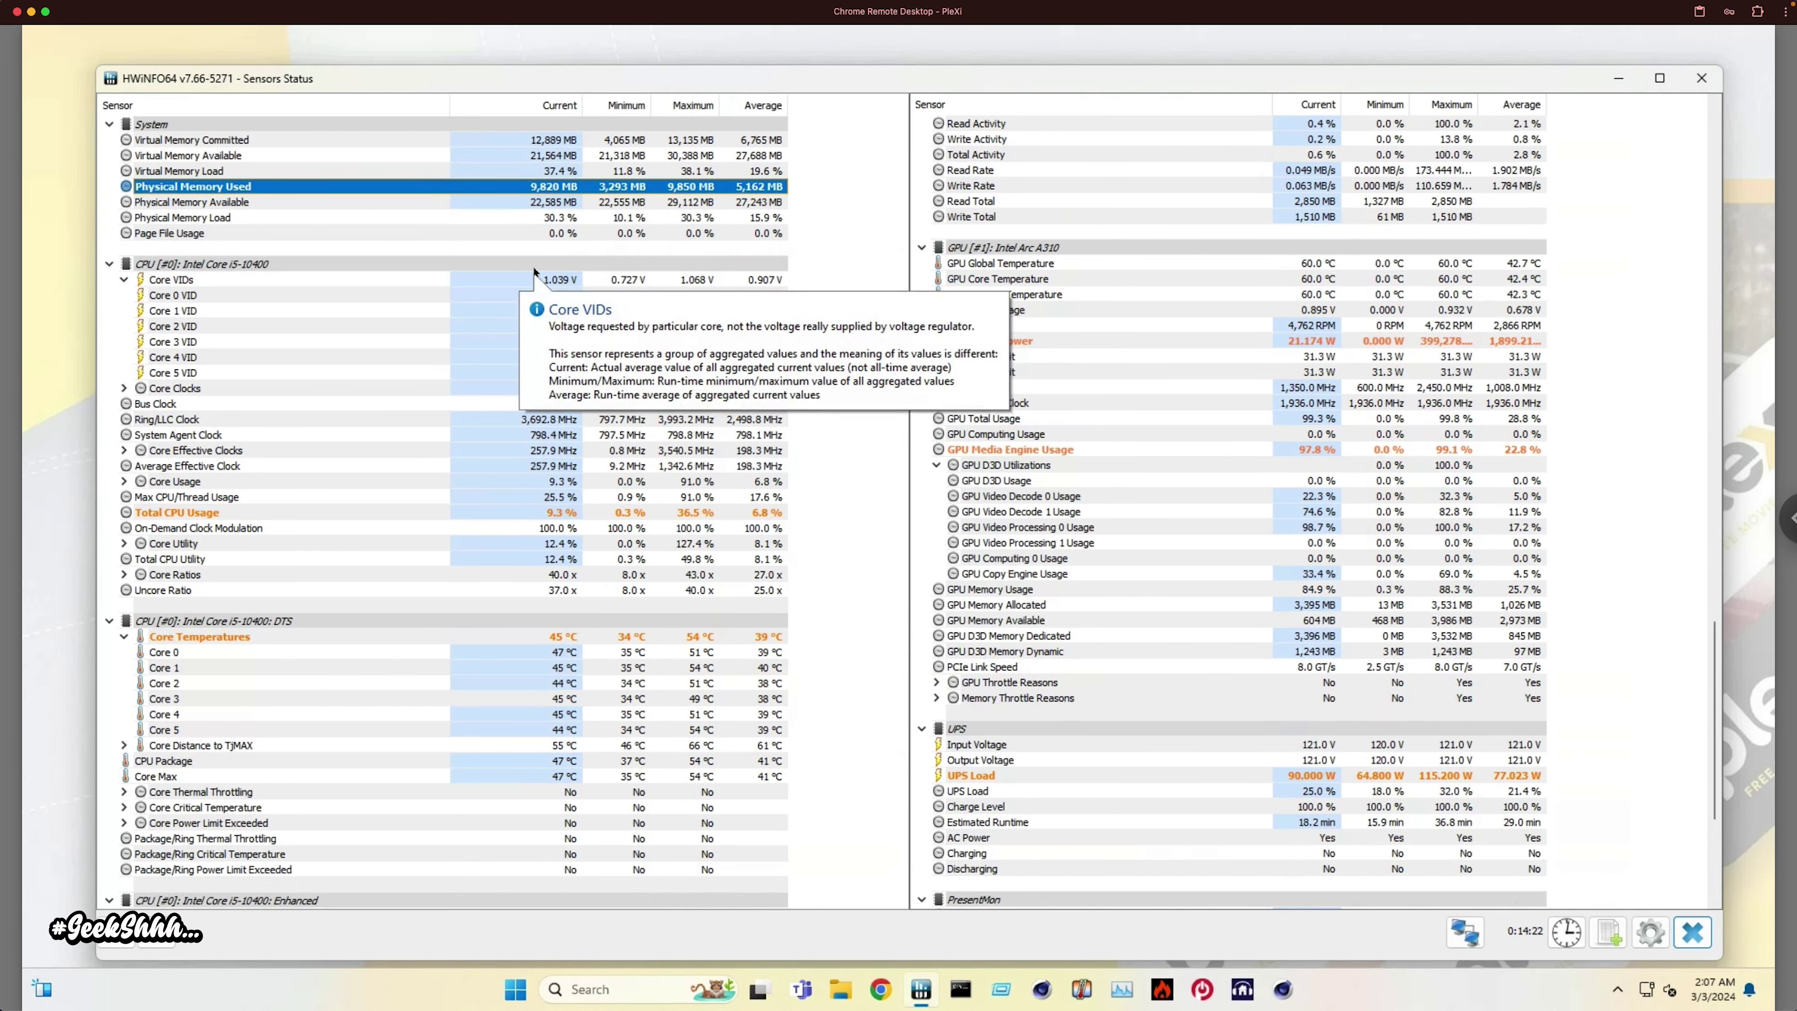
pyautogui.click(1109, 339)
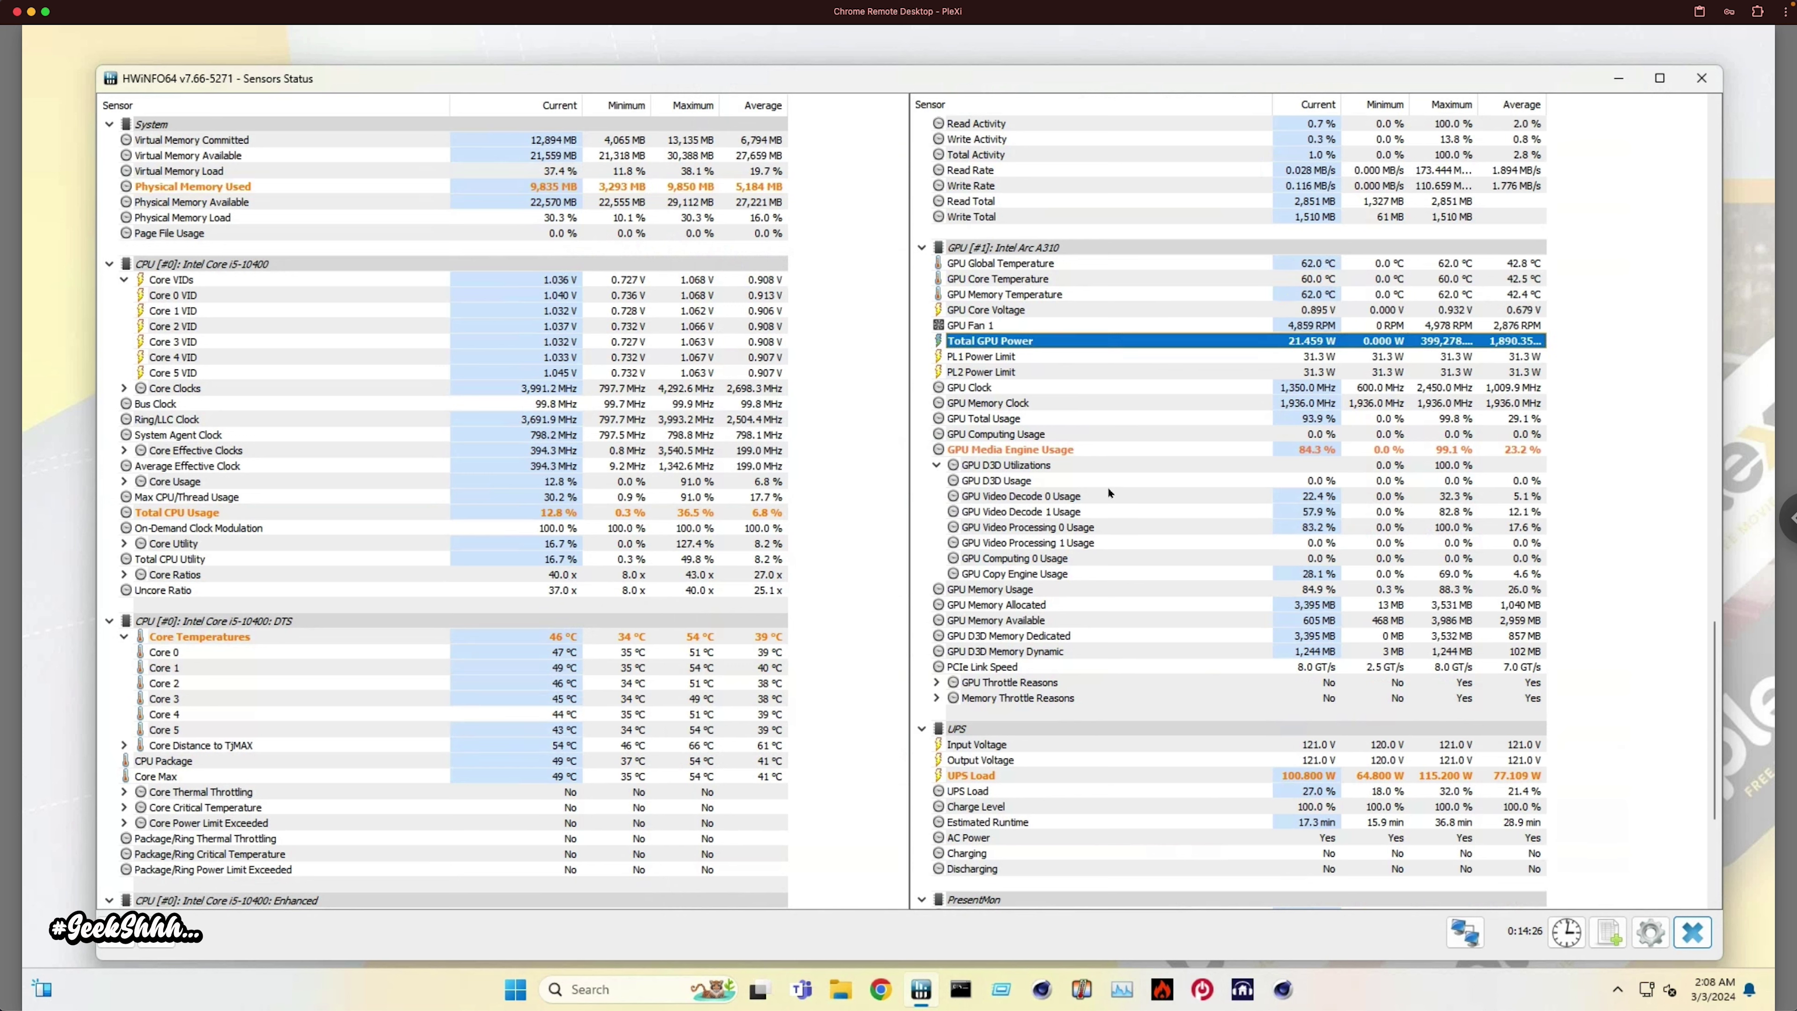
pyautogui.click(1067, 450)
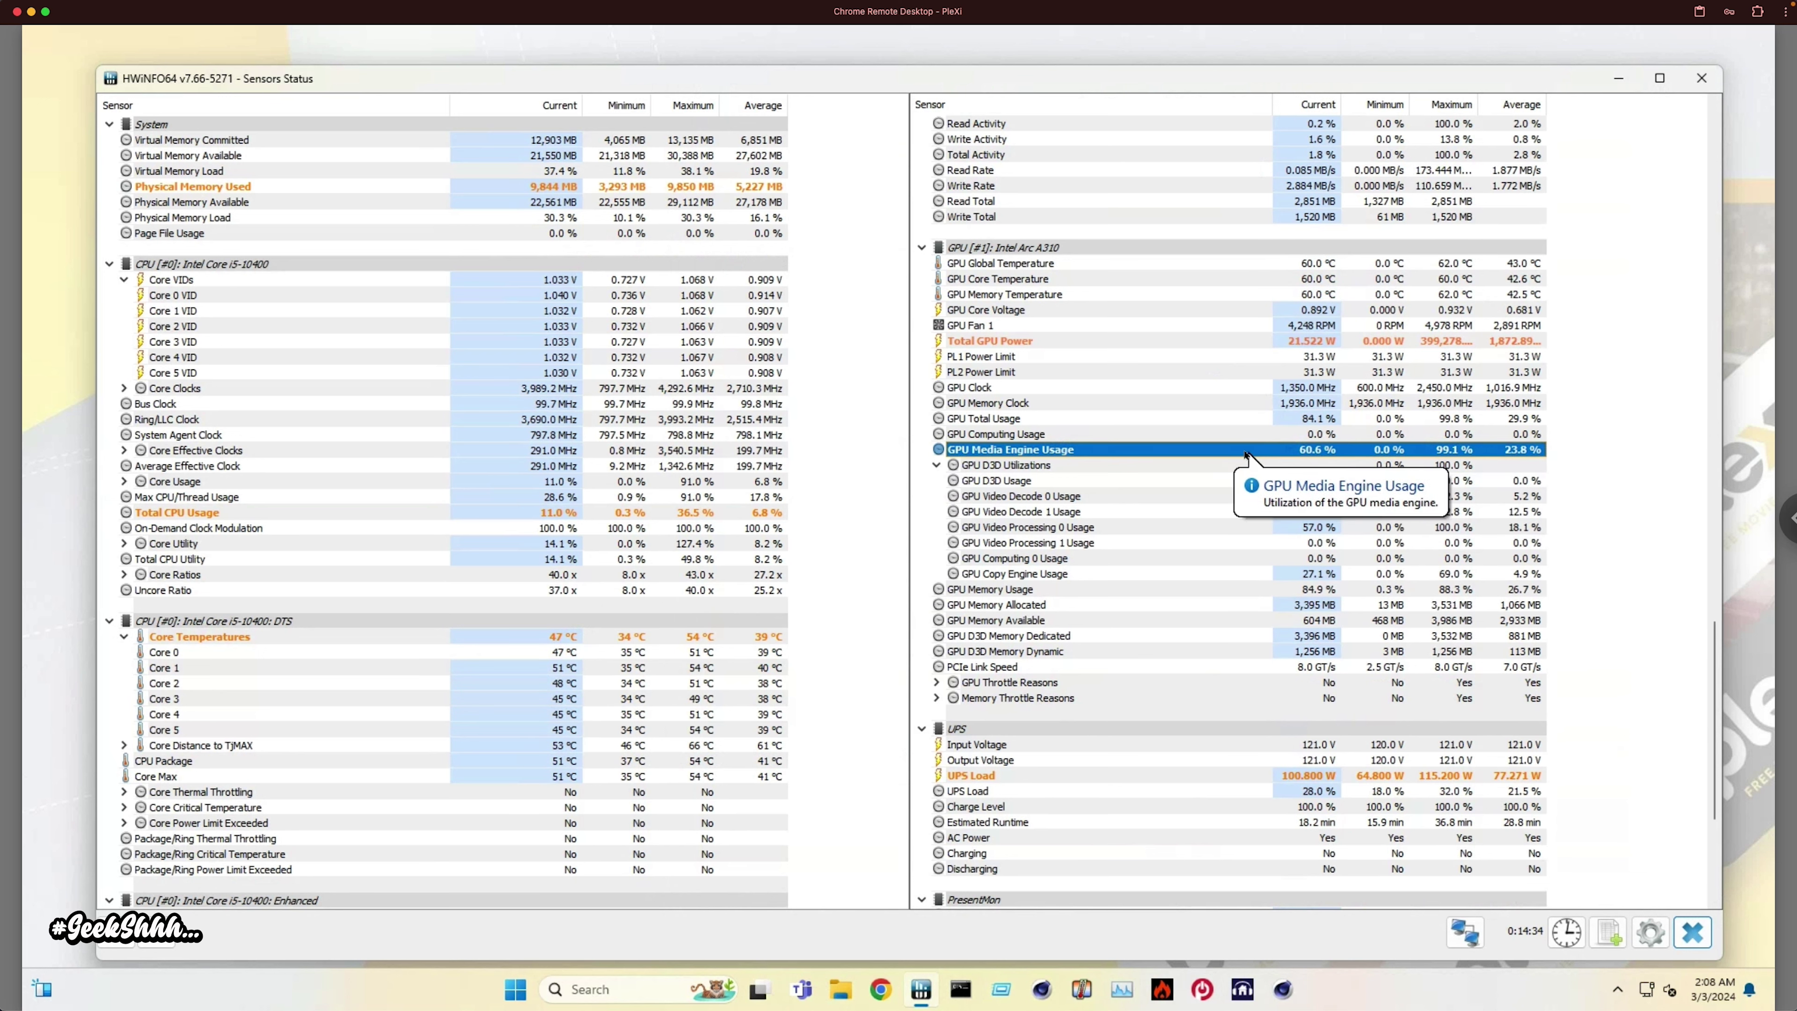
pyautogui.click(1016, 776)
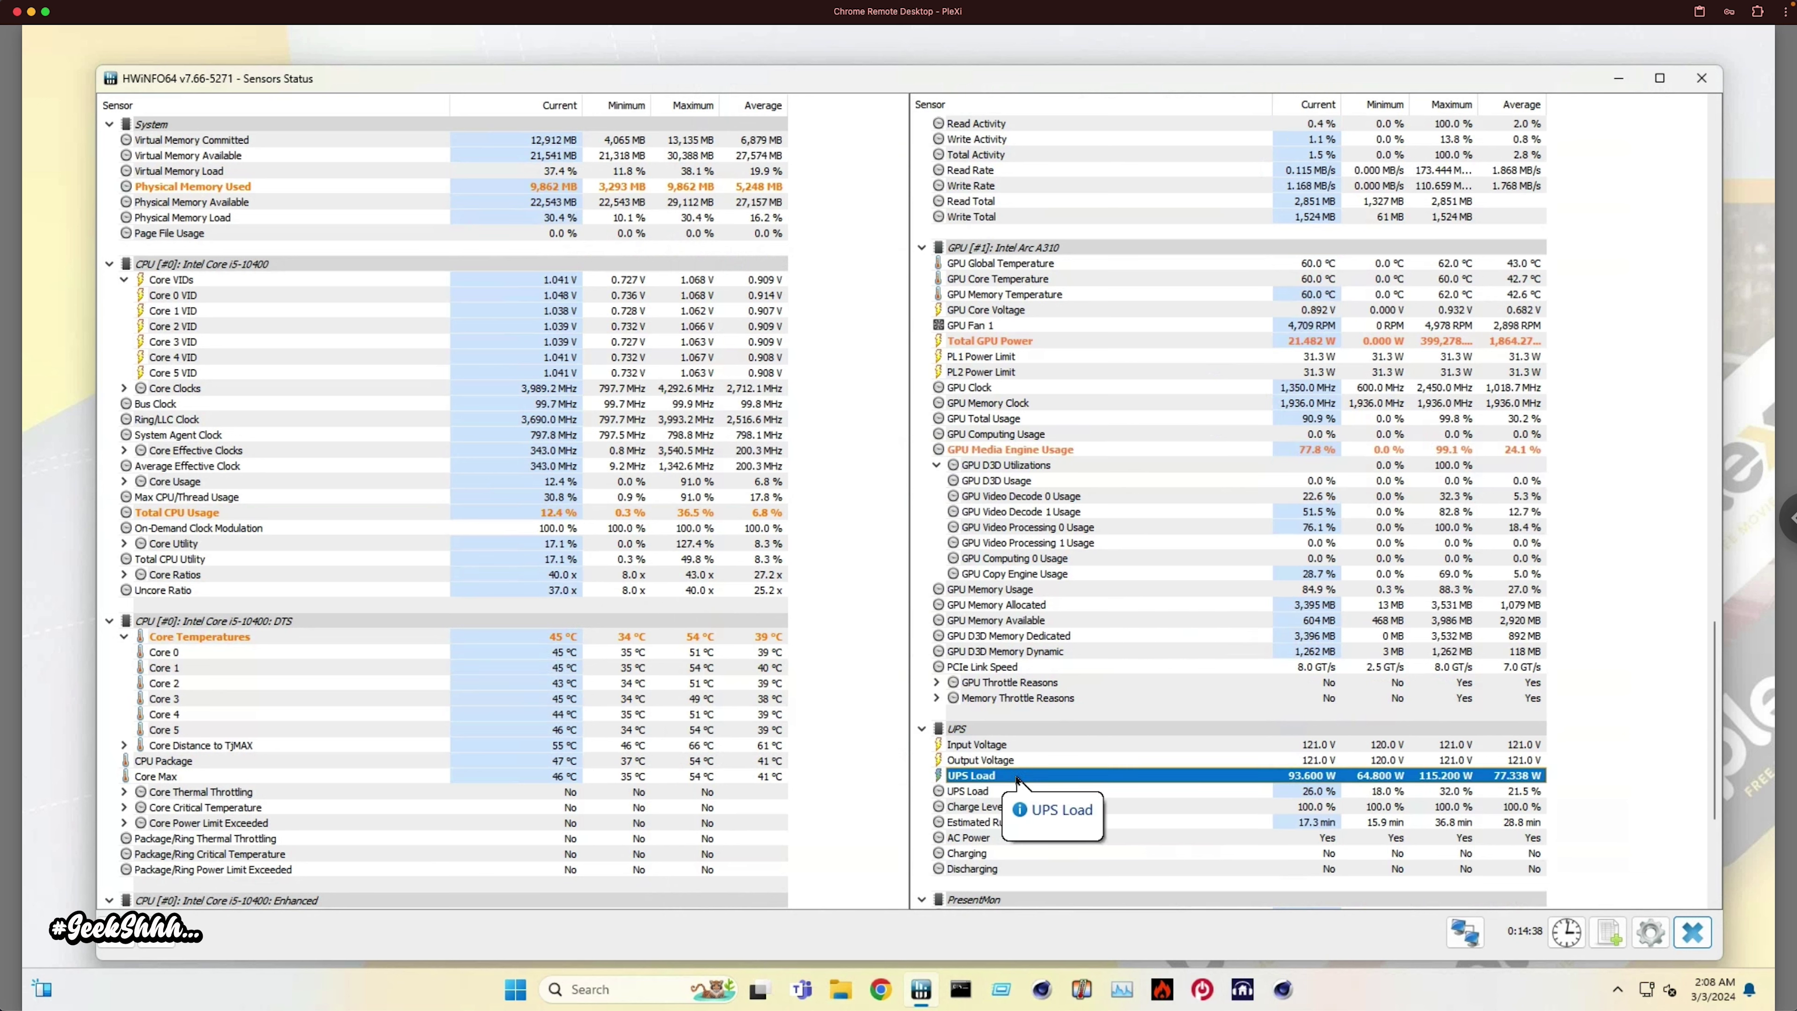
pyautogui.click(509, 187)
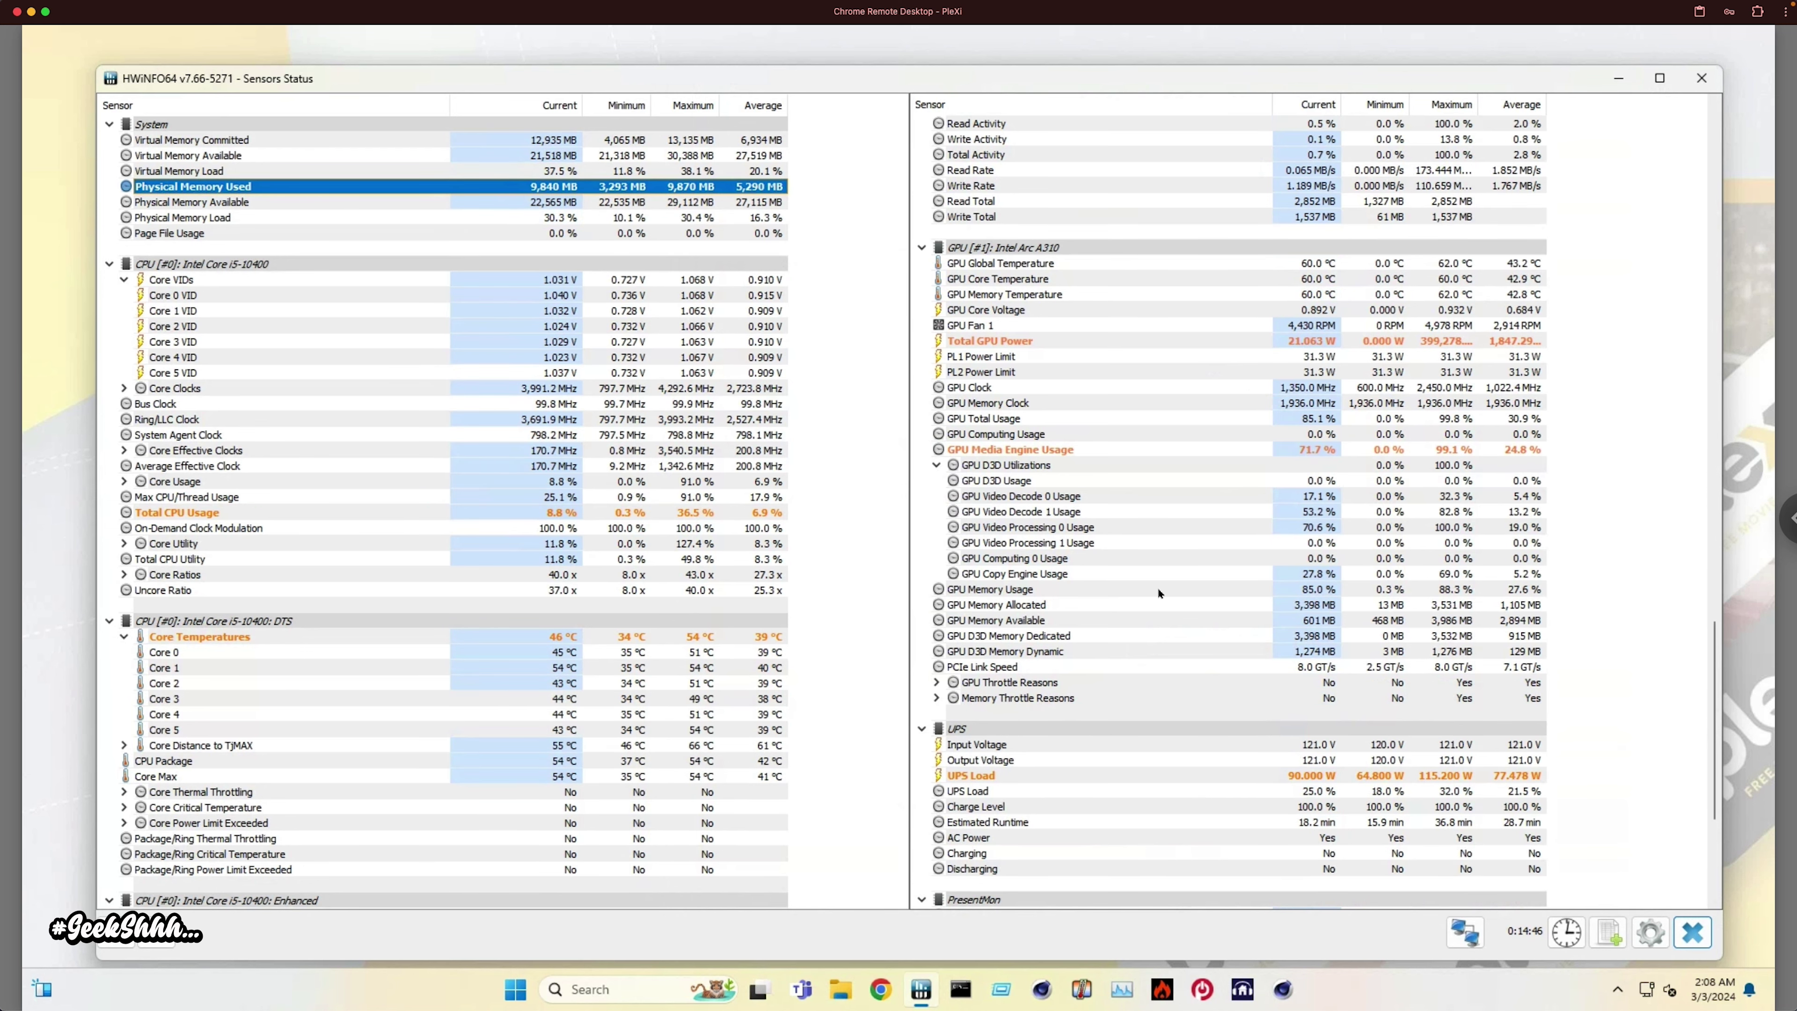
# Compare the integrated graphics sensors with the Intel Arc A310's temperatures and media engine usage
pyautogui.scroll(20, 1158, 586)
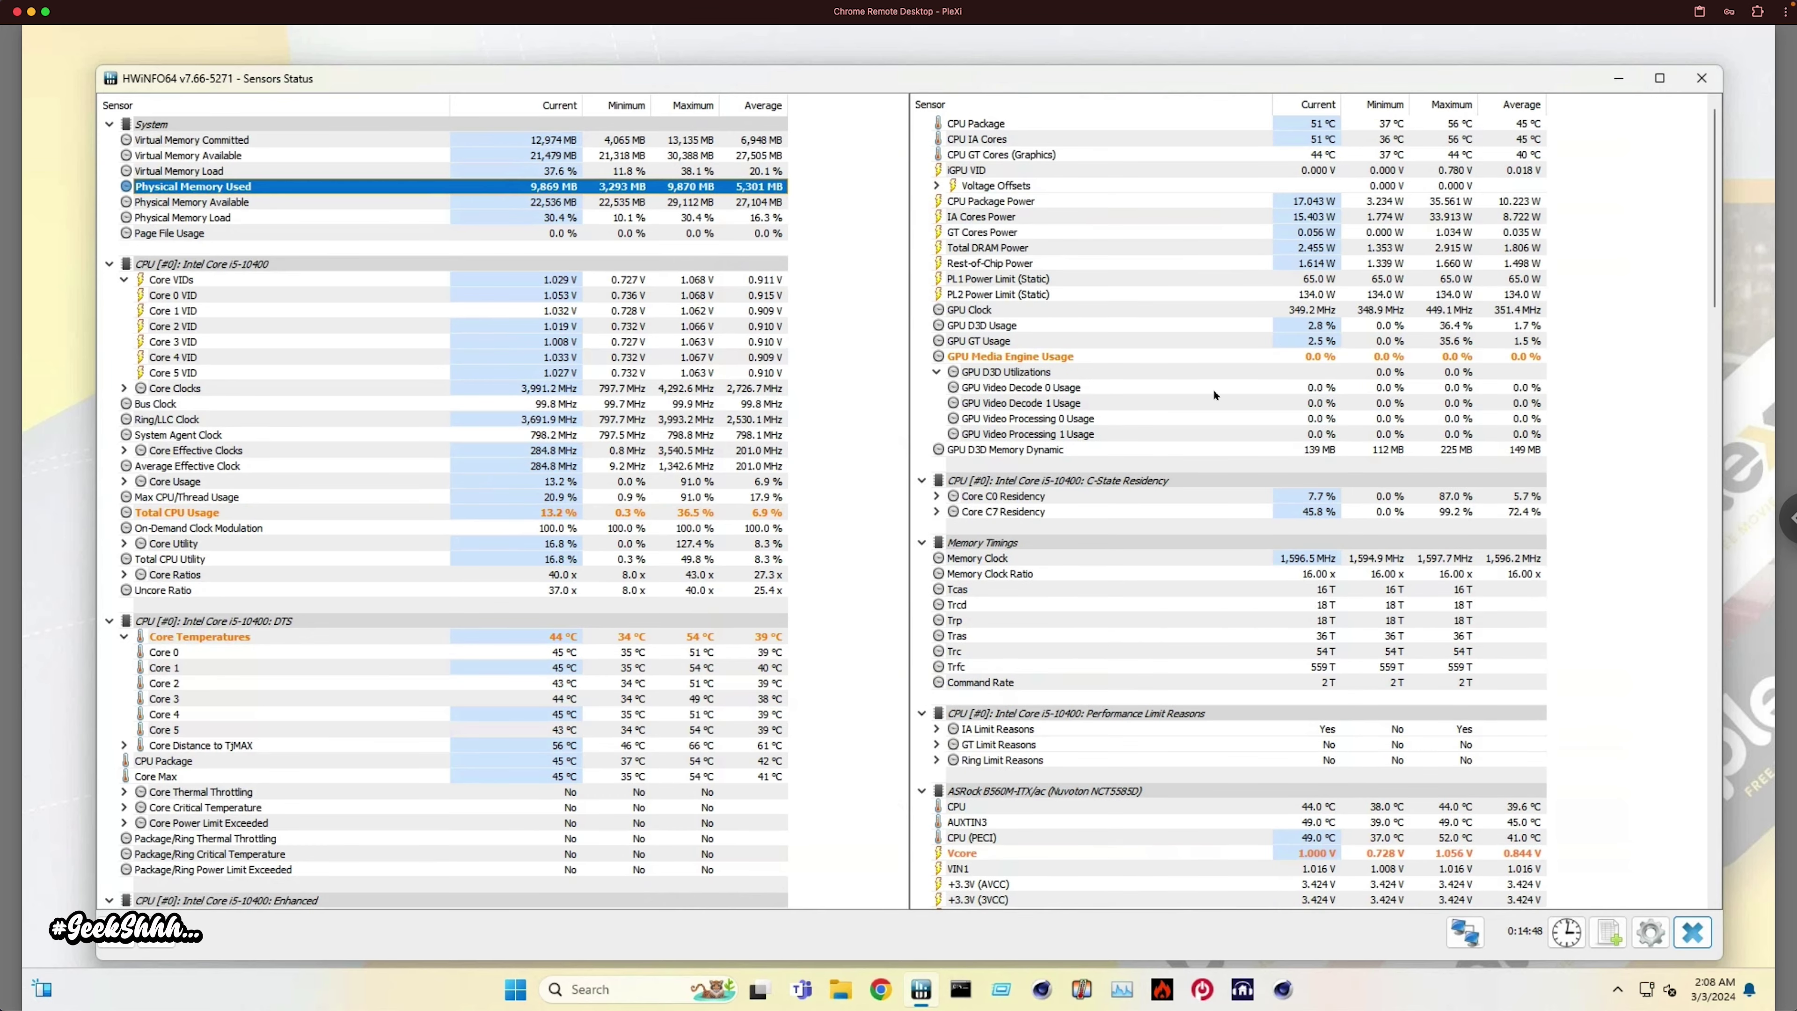
pyautogui.scroll(-20, 1185, 652)
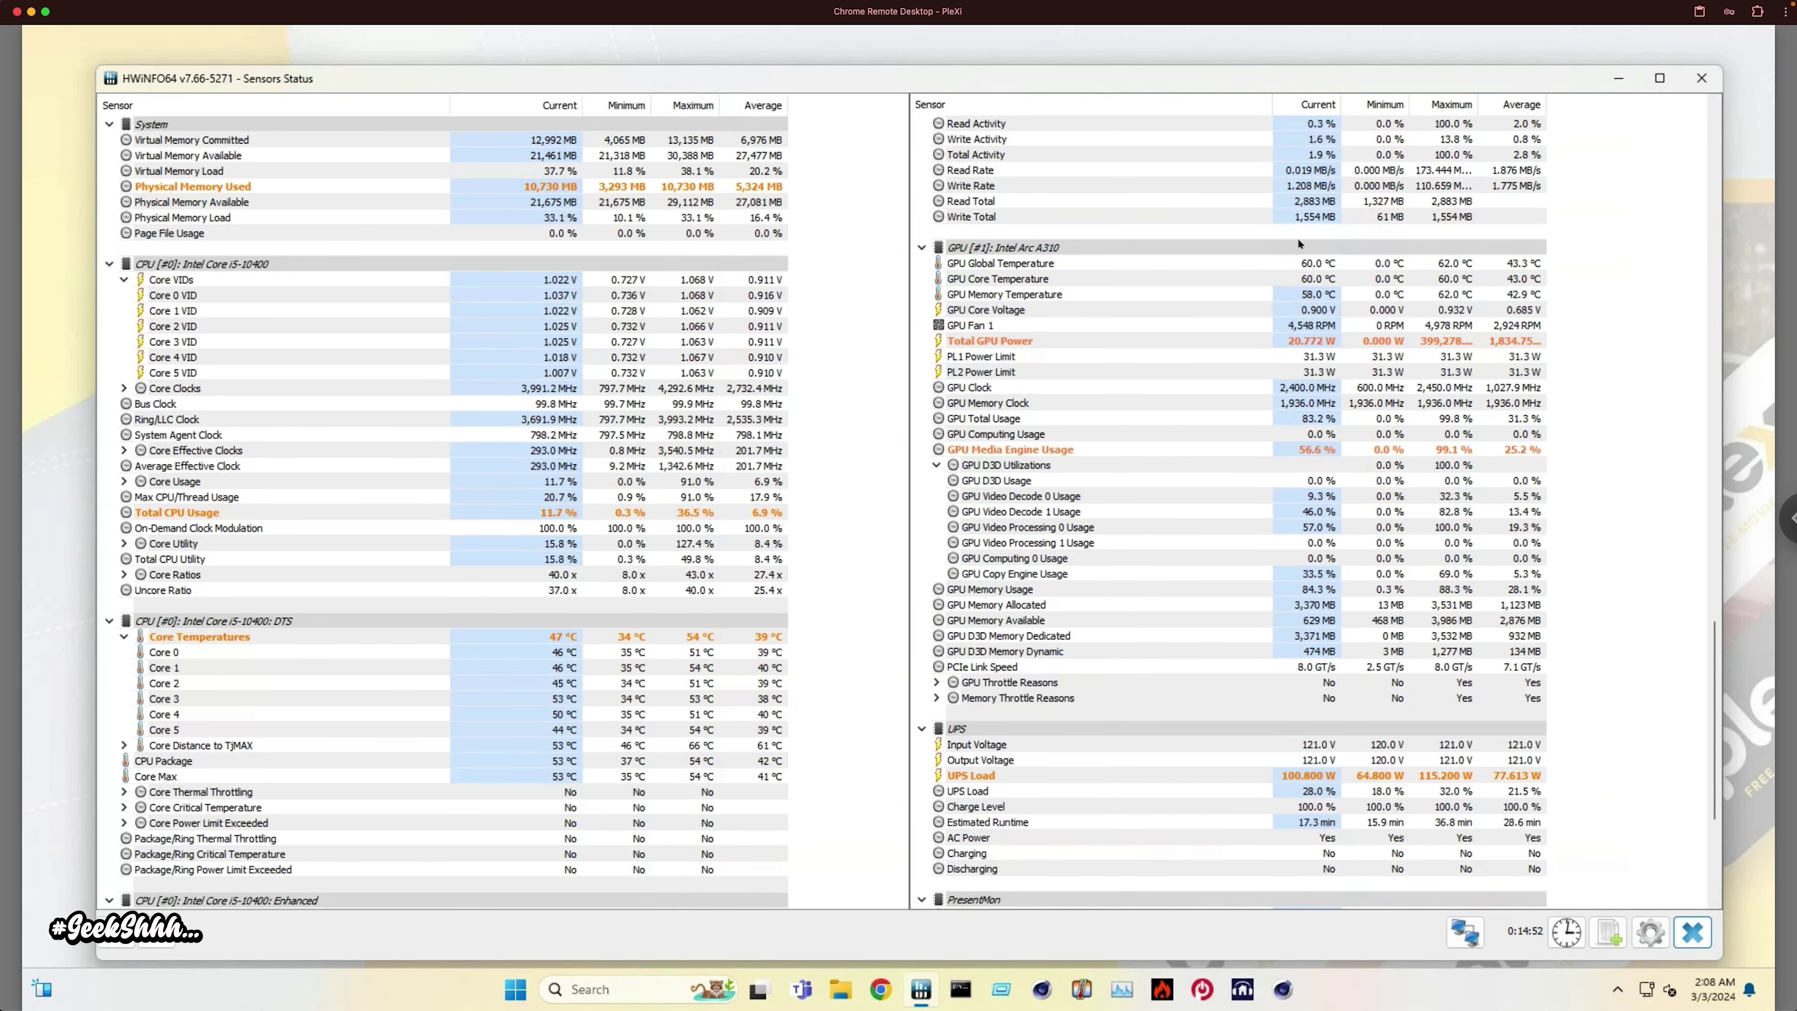
pyautogui.moveTo(1304, 261)
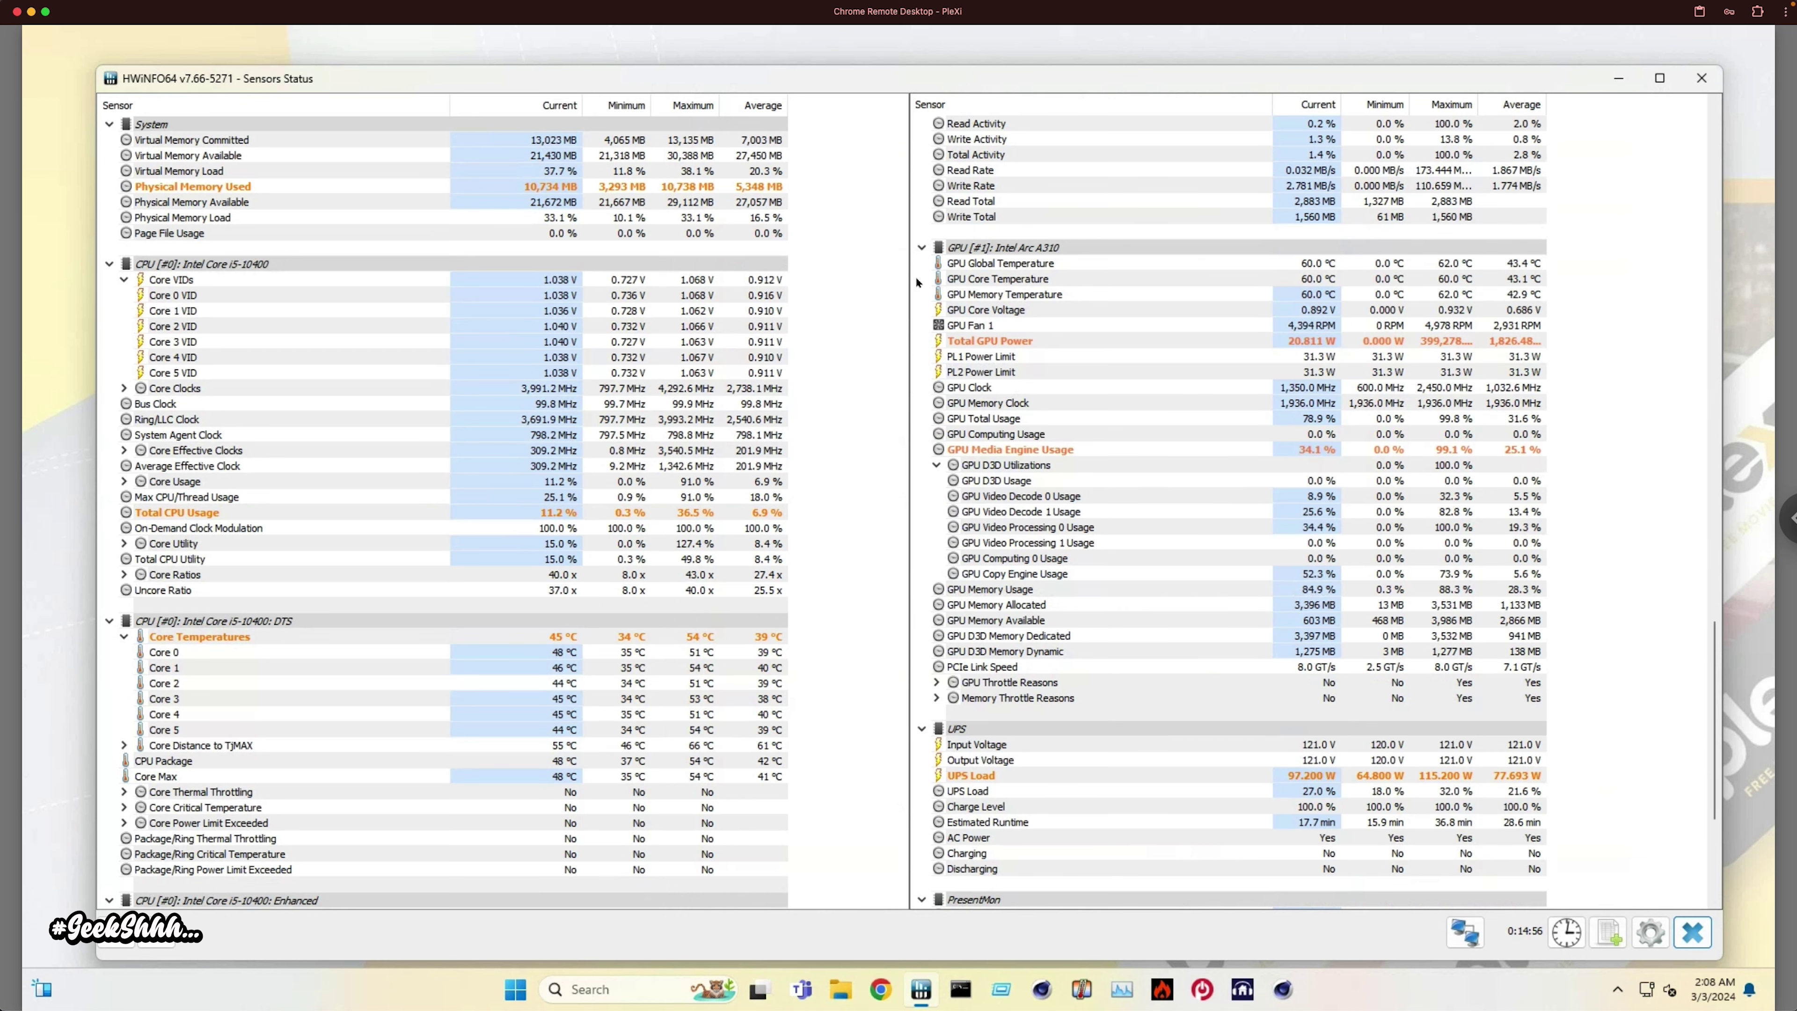
pyautogui.click(1074, 449)
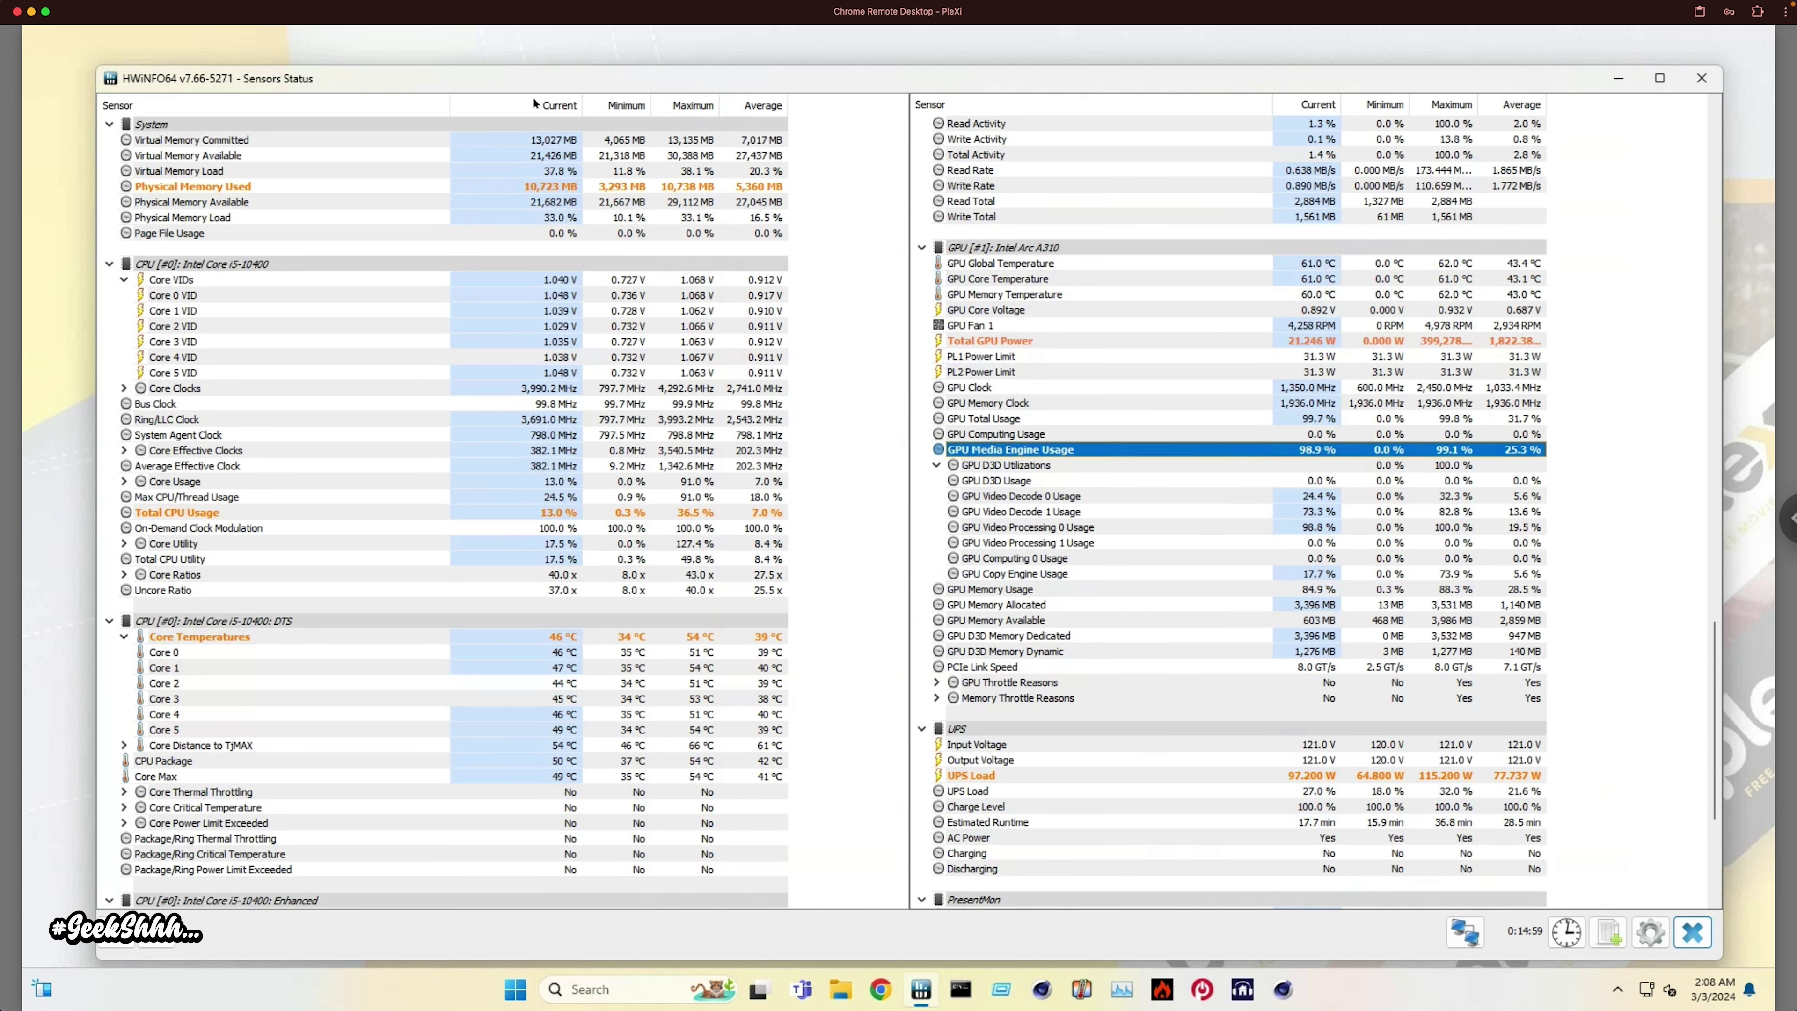
# Return to Plex and open Avengers: Infinity War from the "4k 10" playlist in a new browser tab
pyautogui.hotkey('ctrl', 'Left')
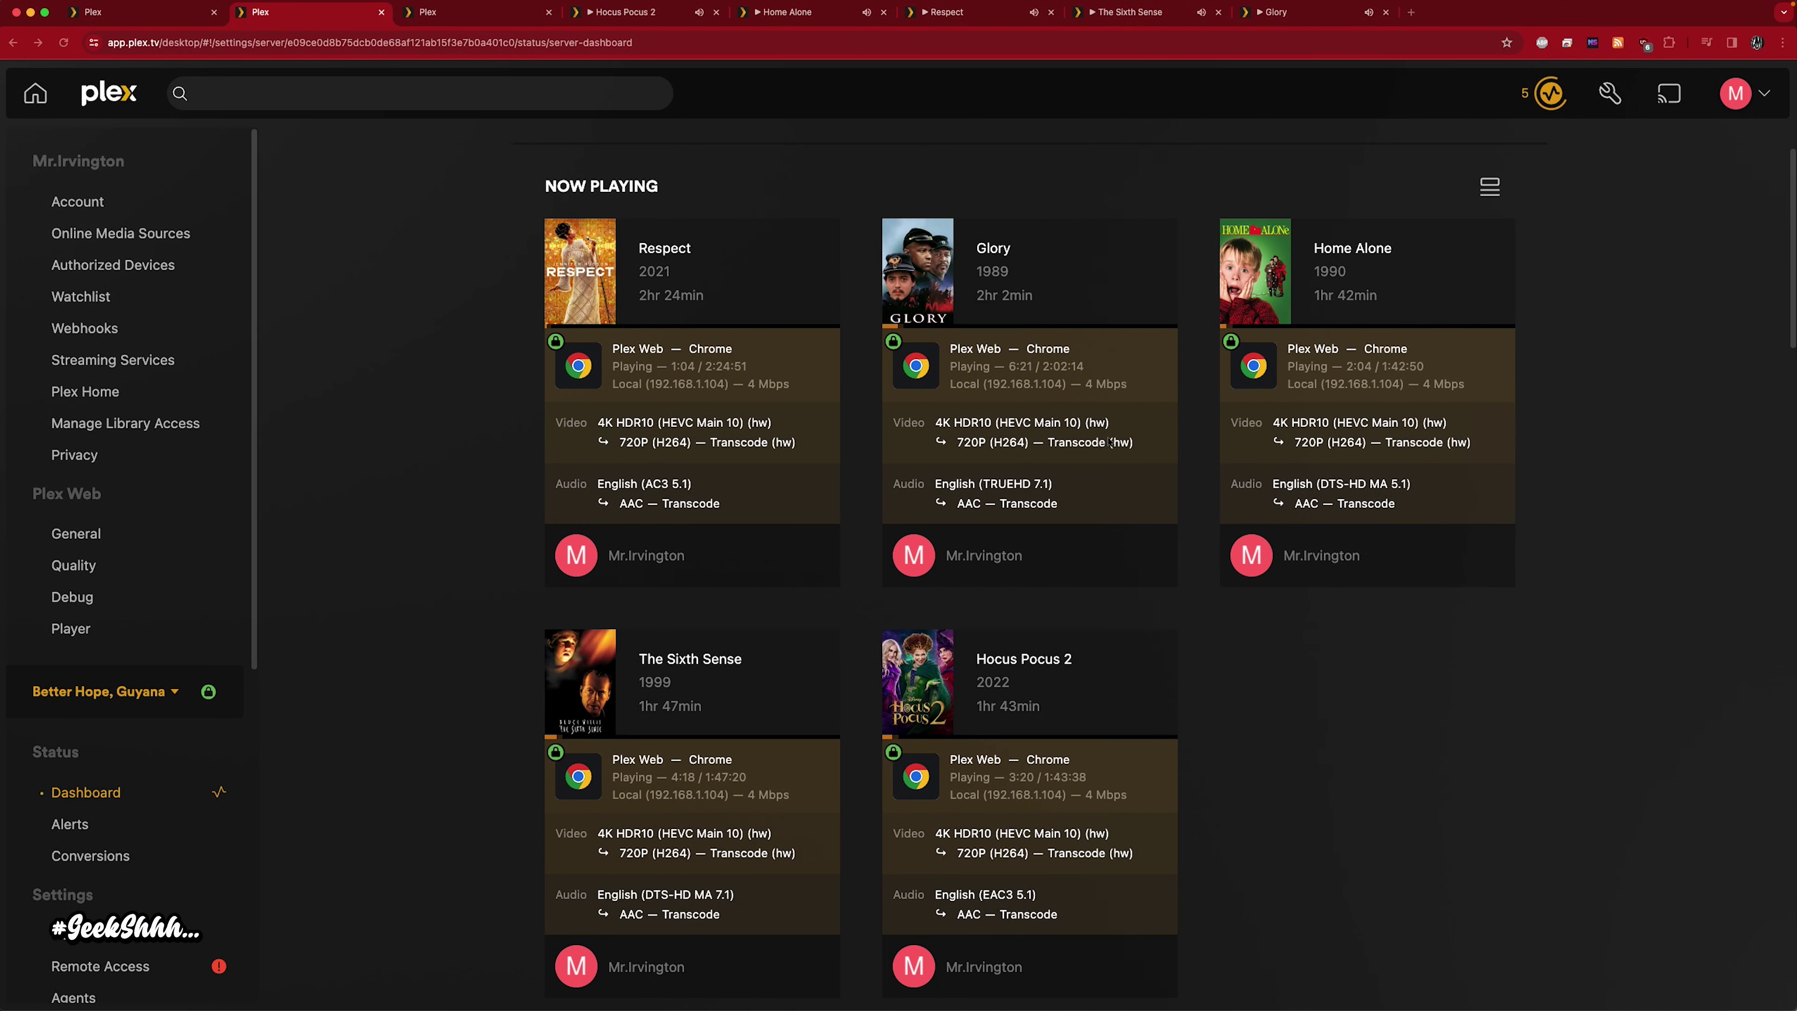
pyautogui.click(441, 14)
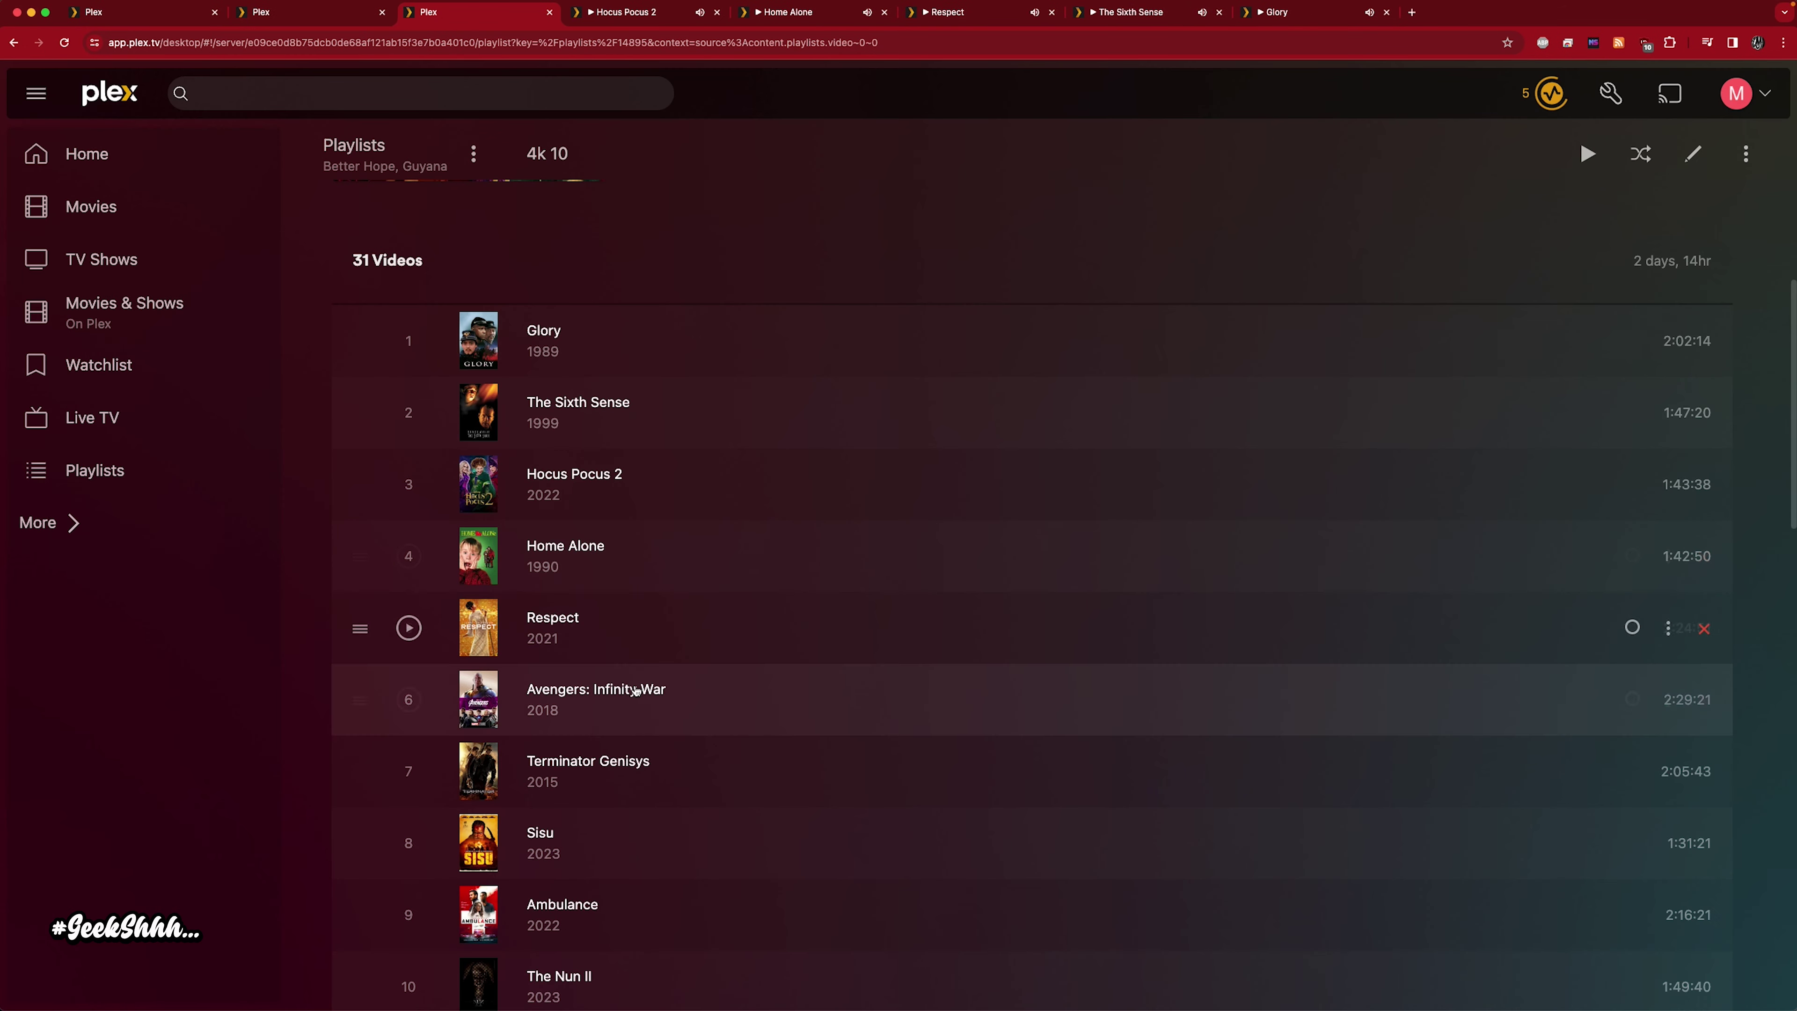
pyautogui.rightClick(609, 691)
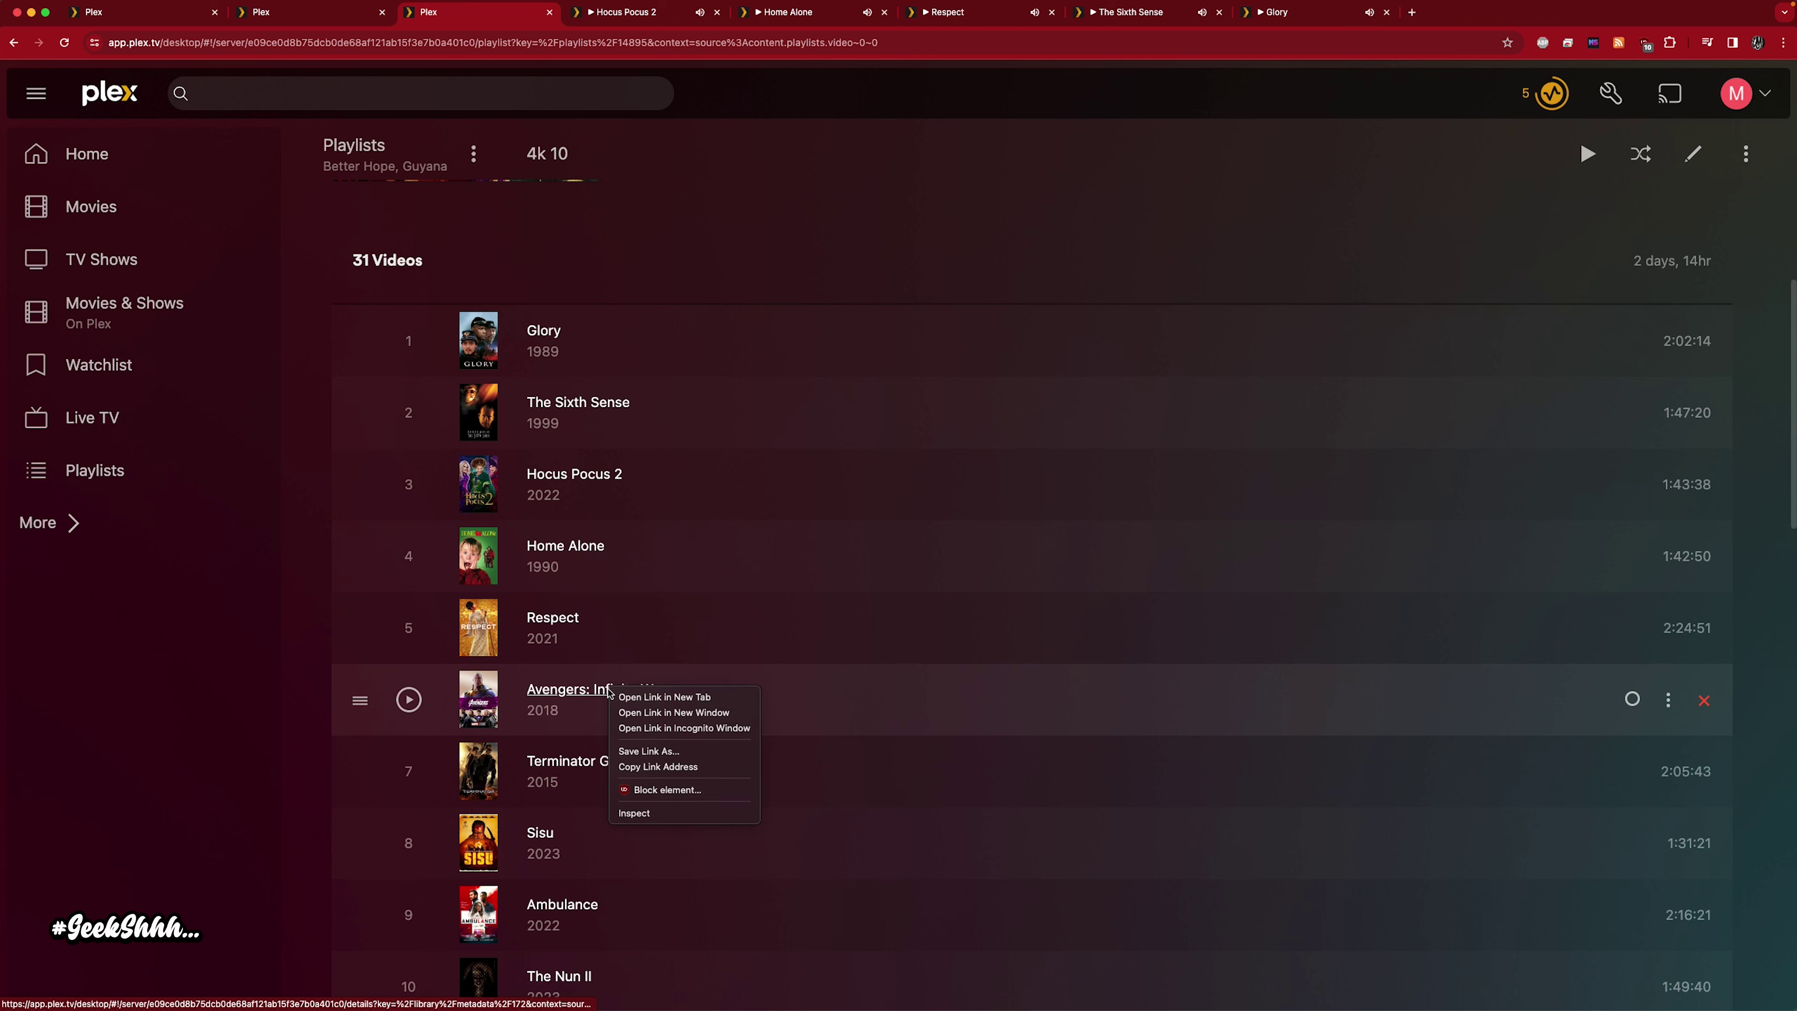
pyautogui.click(646, 698)
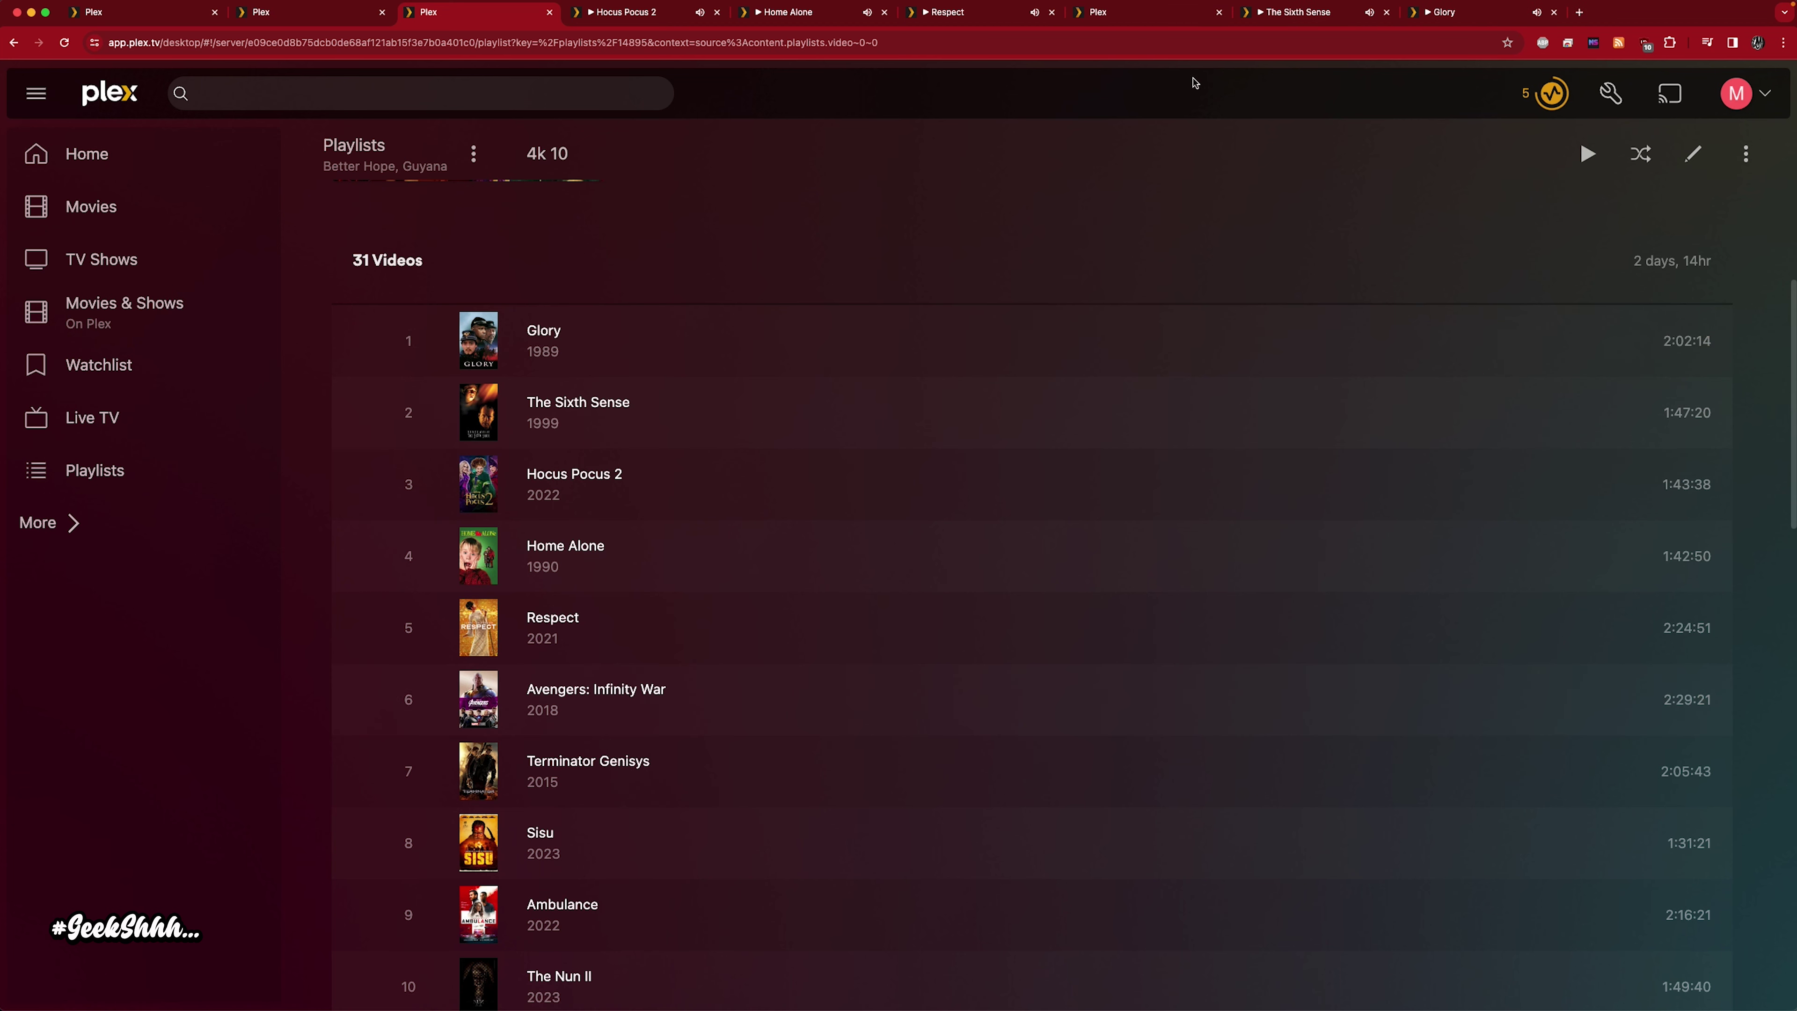
pyautogui.click(1159, 14)
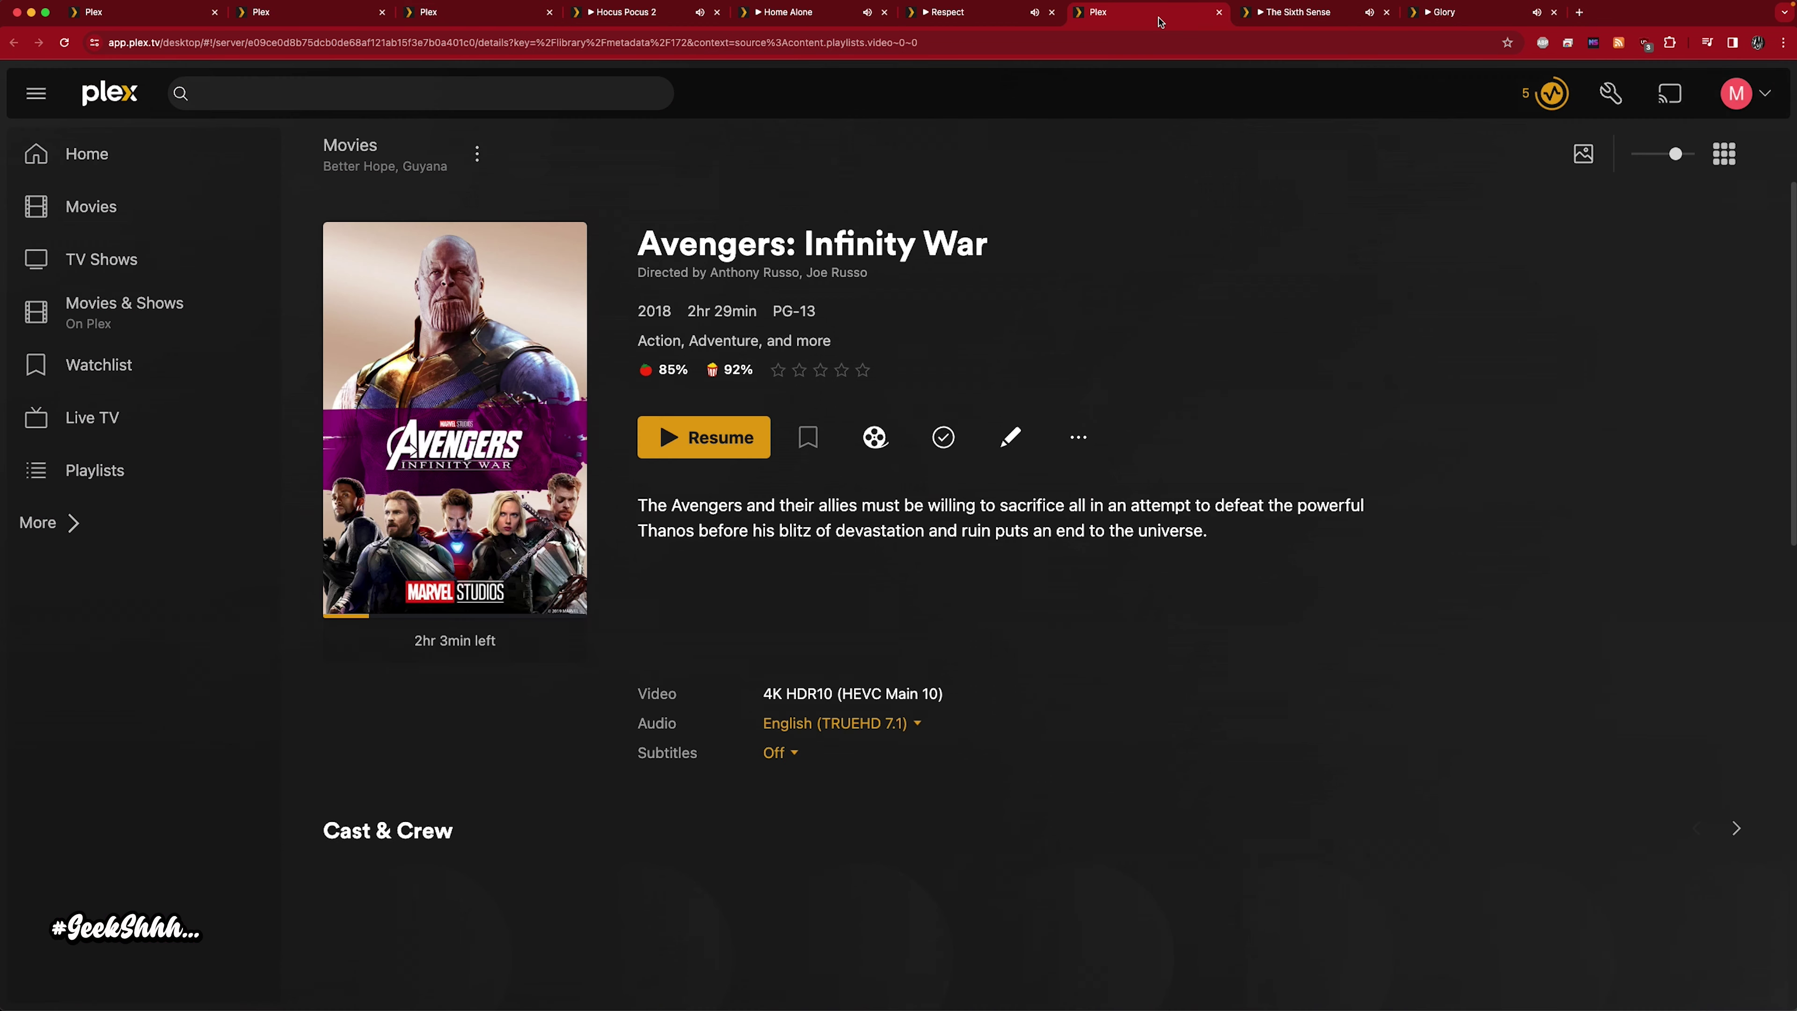
# Play Avengers: Infinity War from the beginning and set its playback quality to convert at 4 Mbps, 720p
pyautogui.click(740, 454)
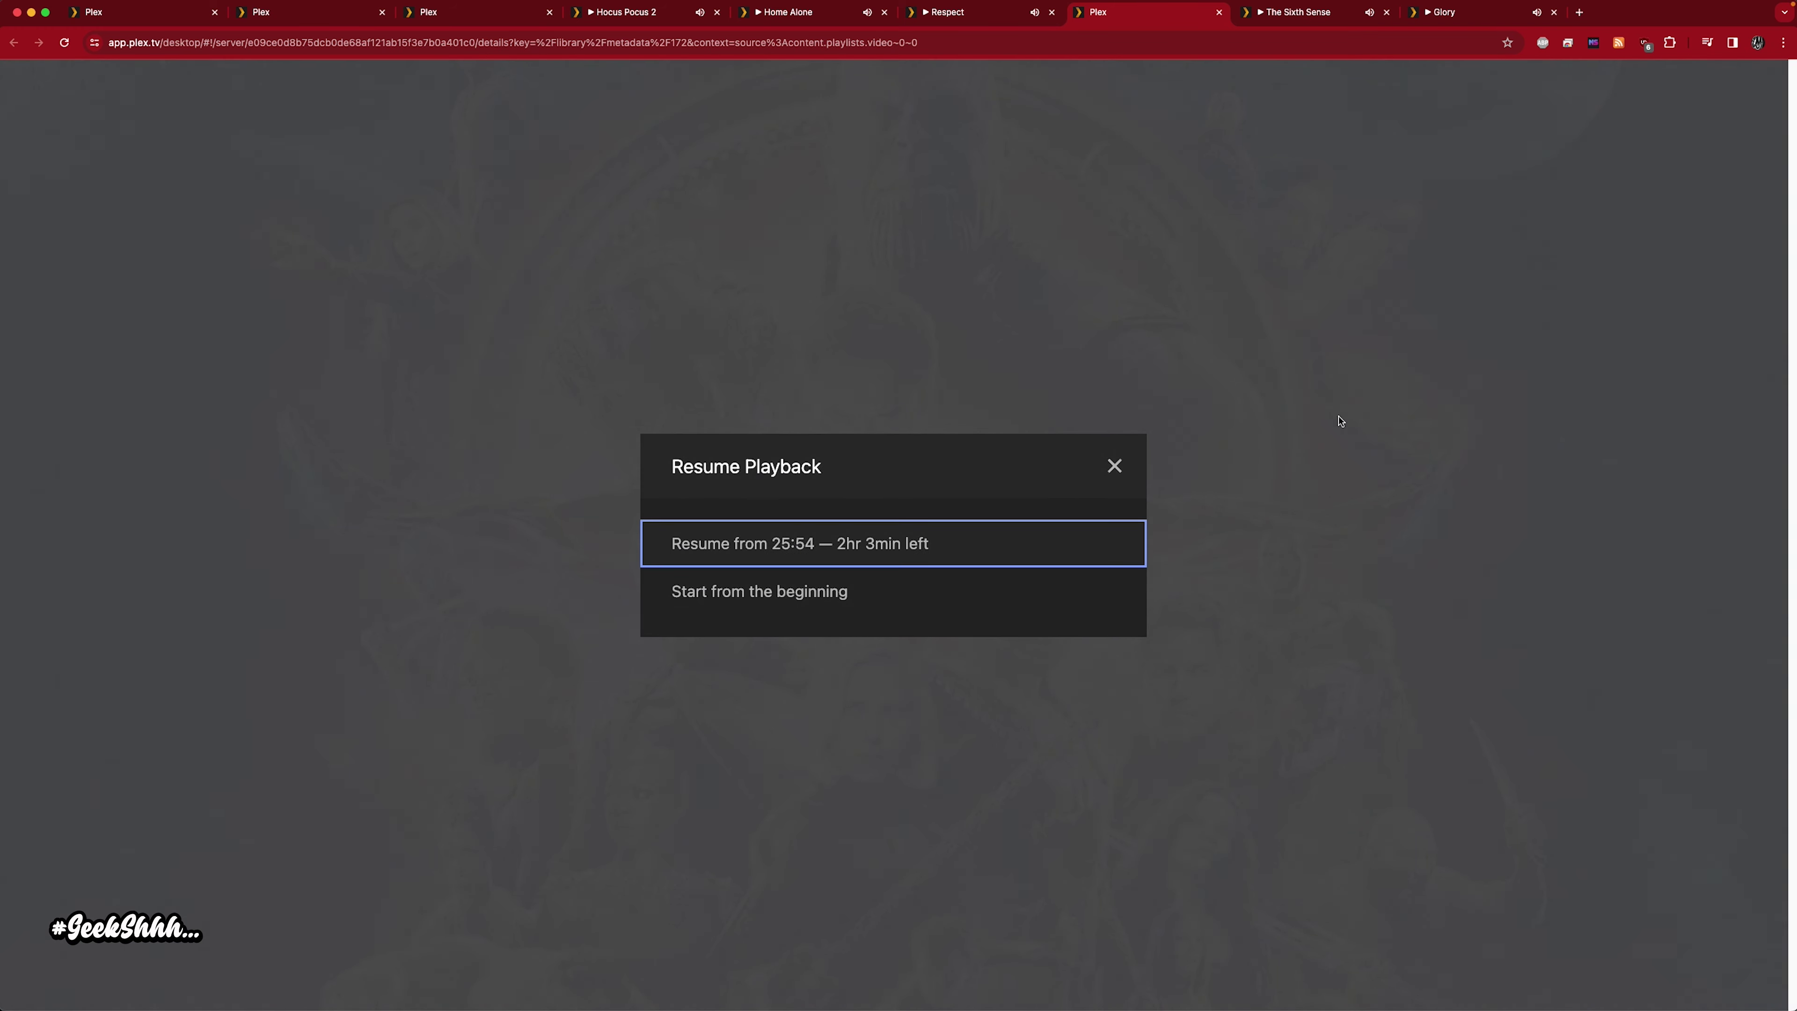
pyautogui.click(829, 593)
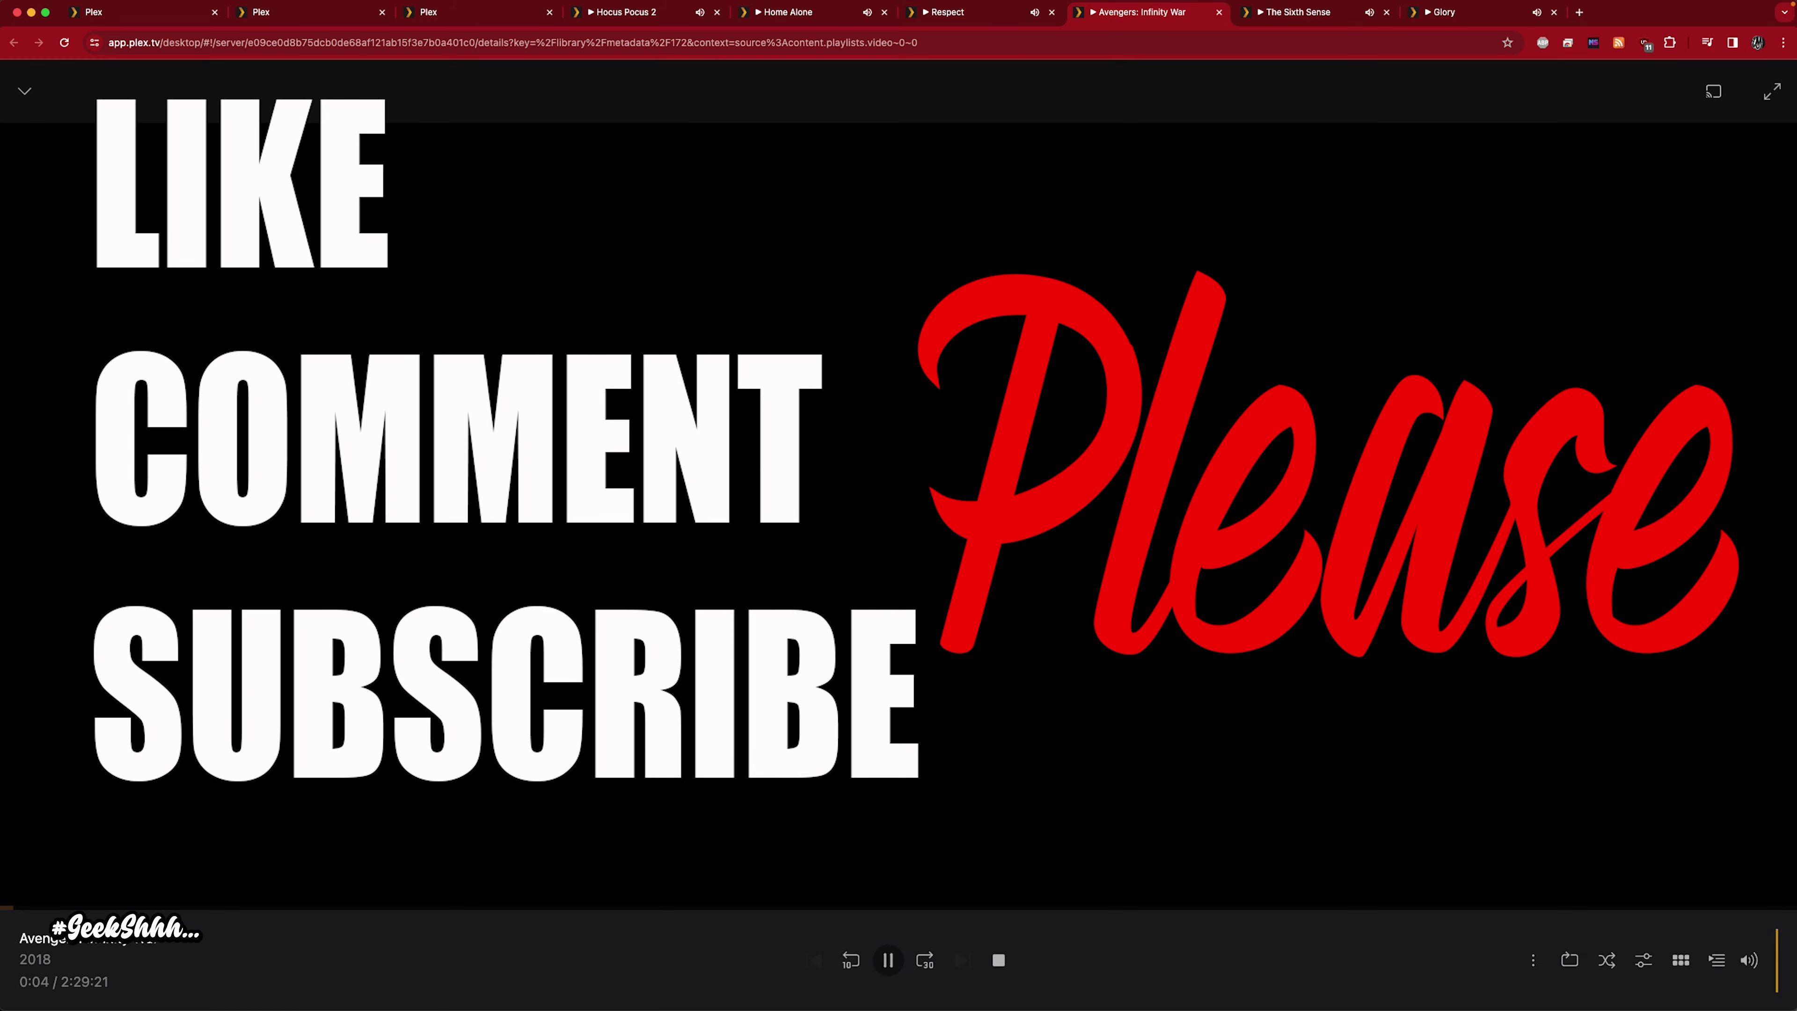
pyautogui.click(1643, 960)
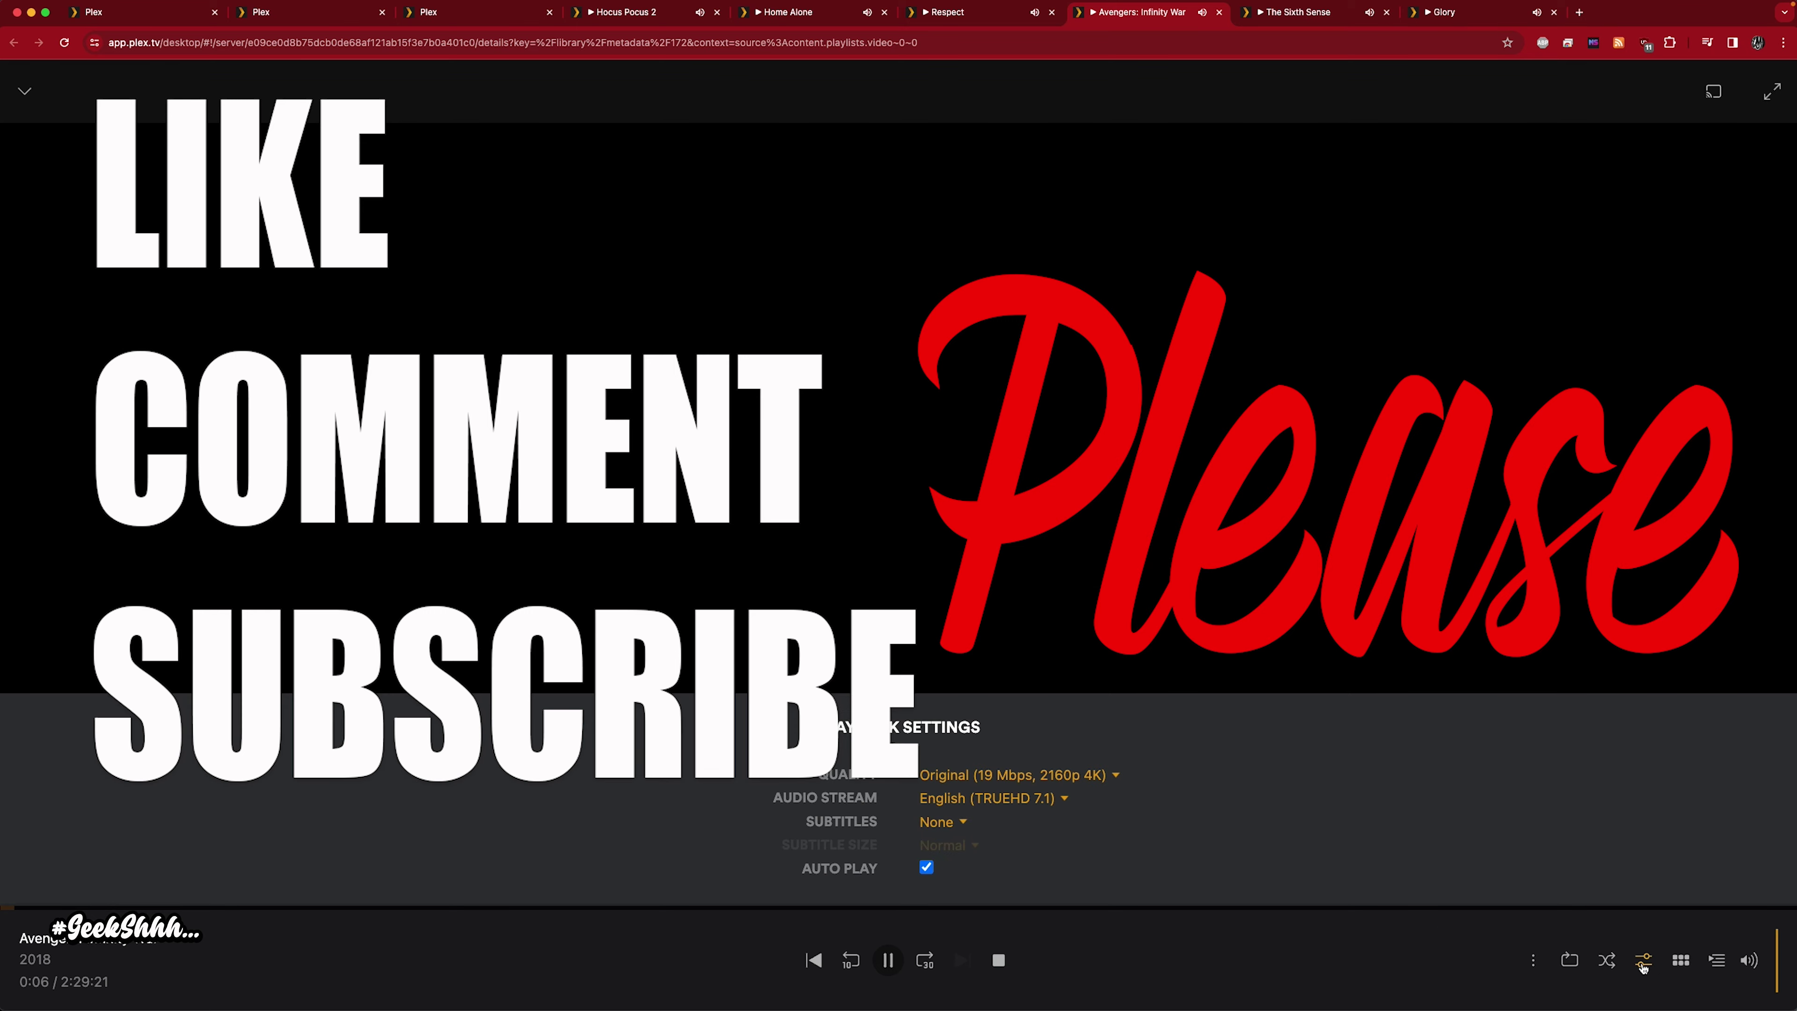
pyautogui.click(1080, 784)
pyautogui.click(988, 740)
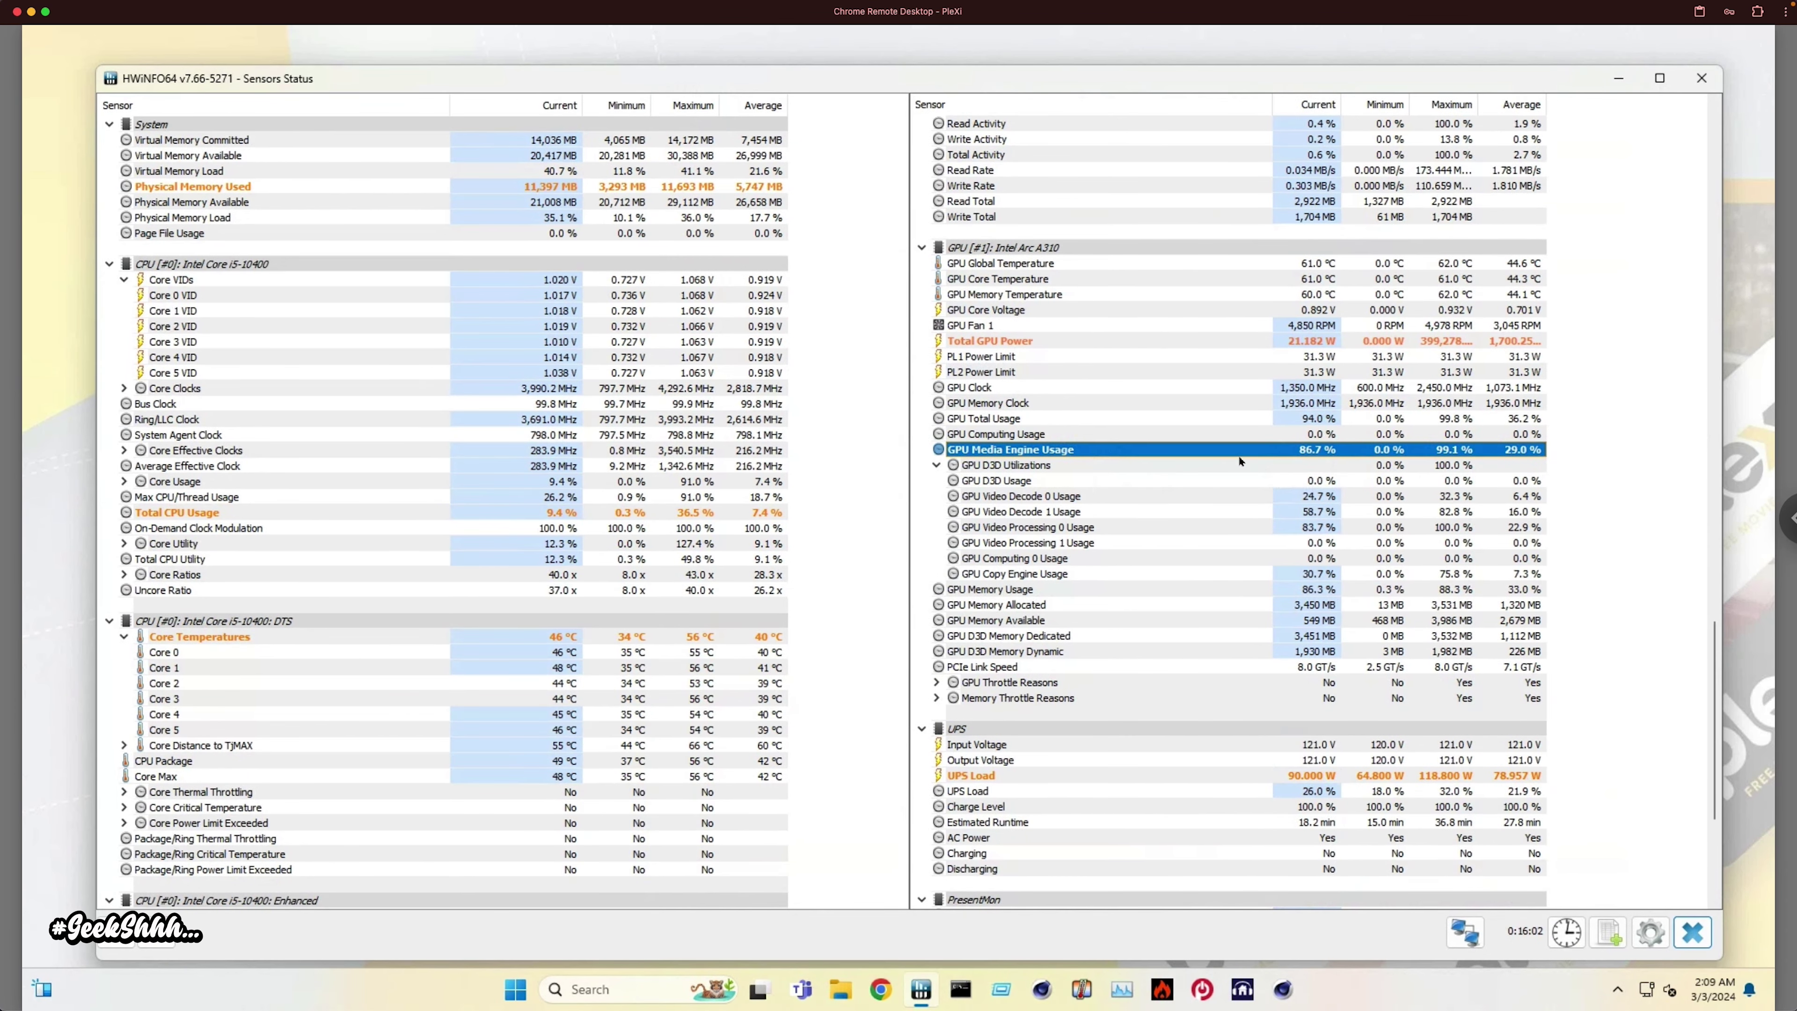
# Examine the Arc A310's global temperature and media engine usage in the HWiNFO64 remote desktop
pyautogui.moveTo(1240, 461)
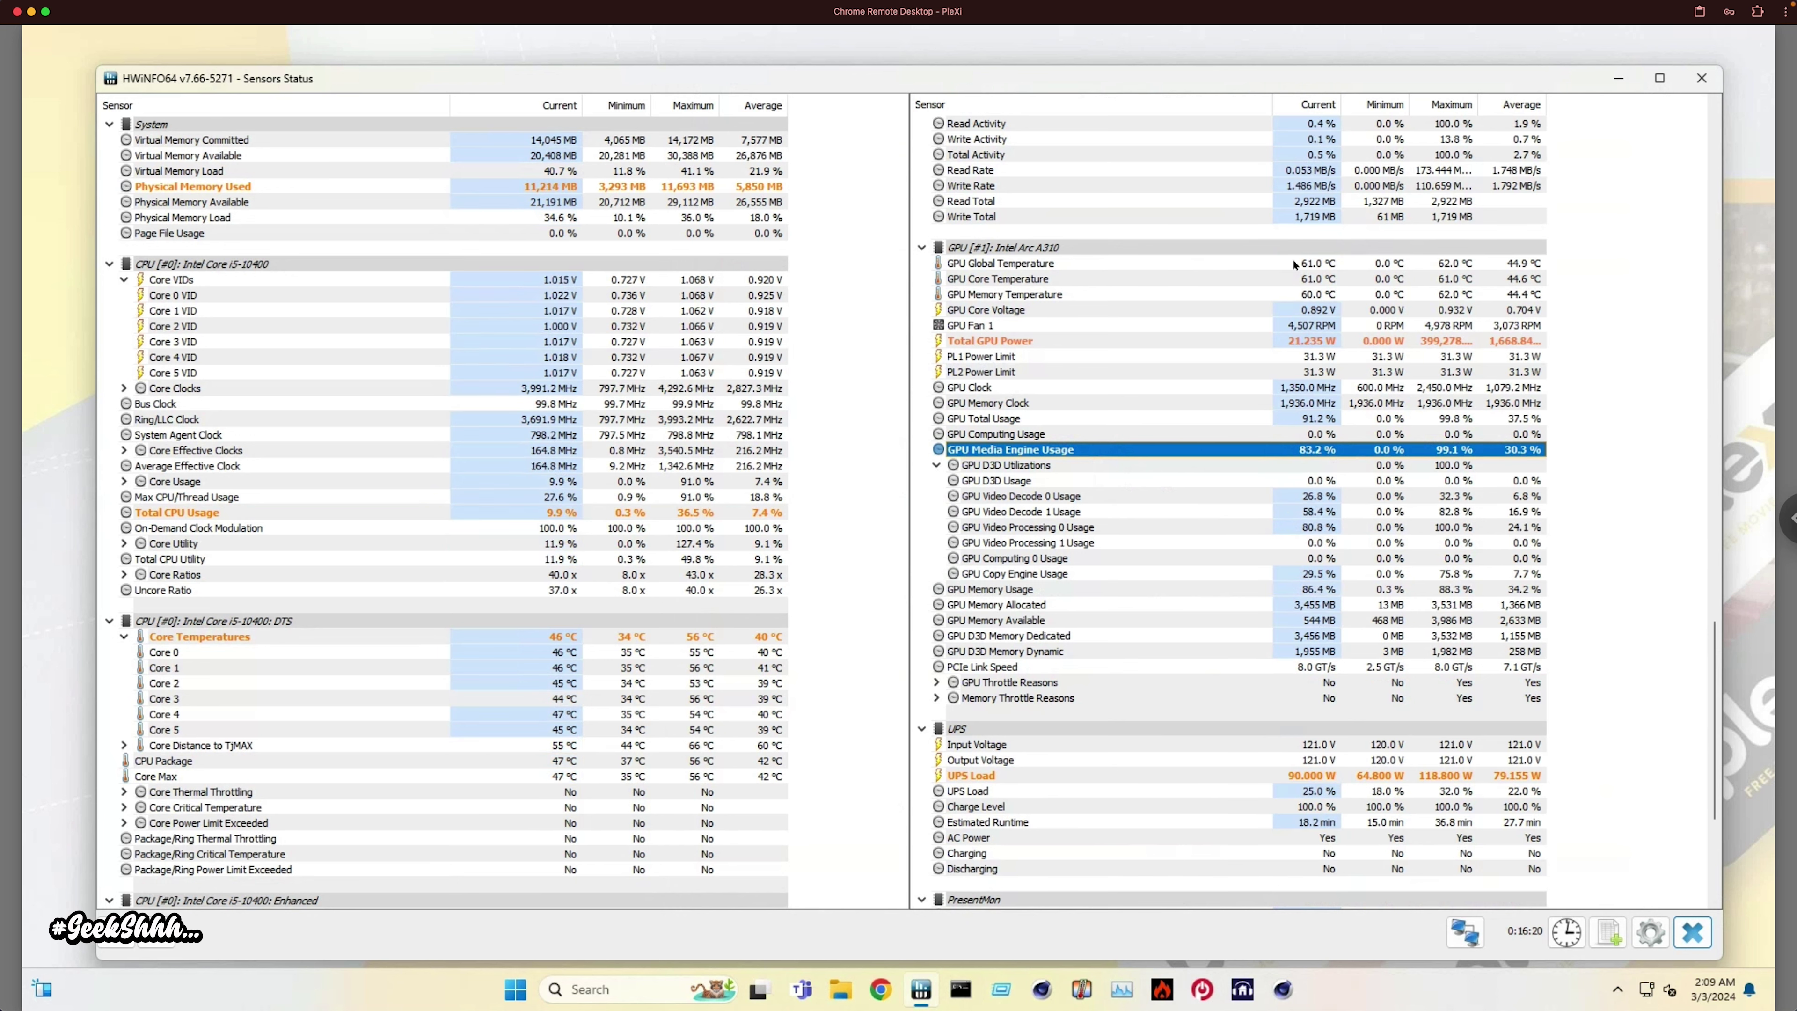
pyautogui.click(1268, 263)
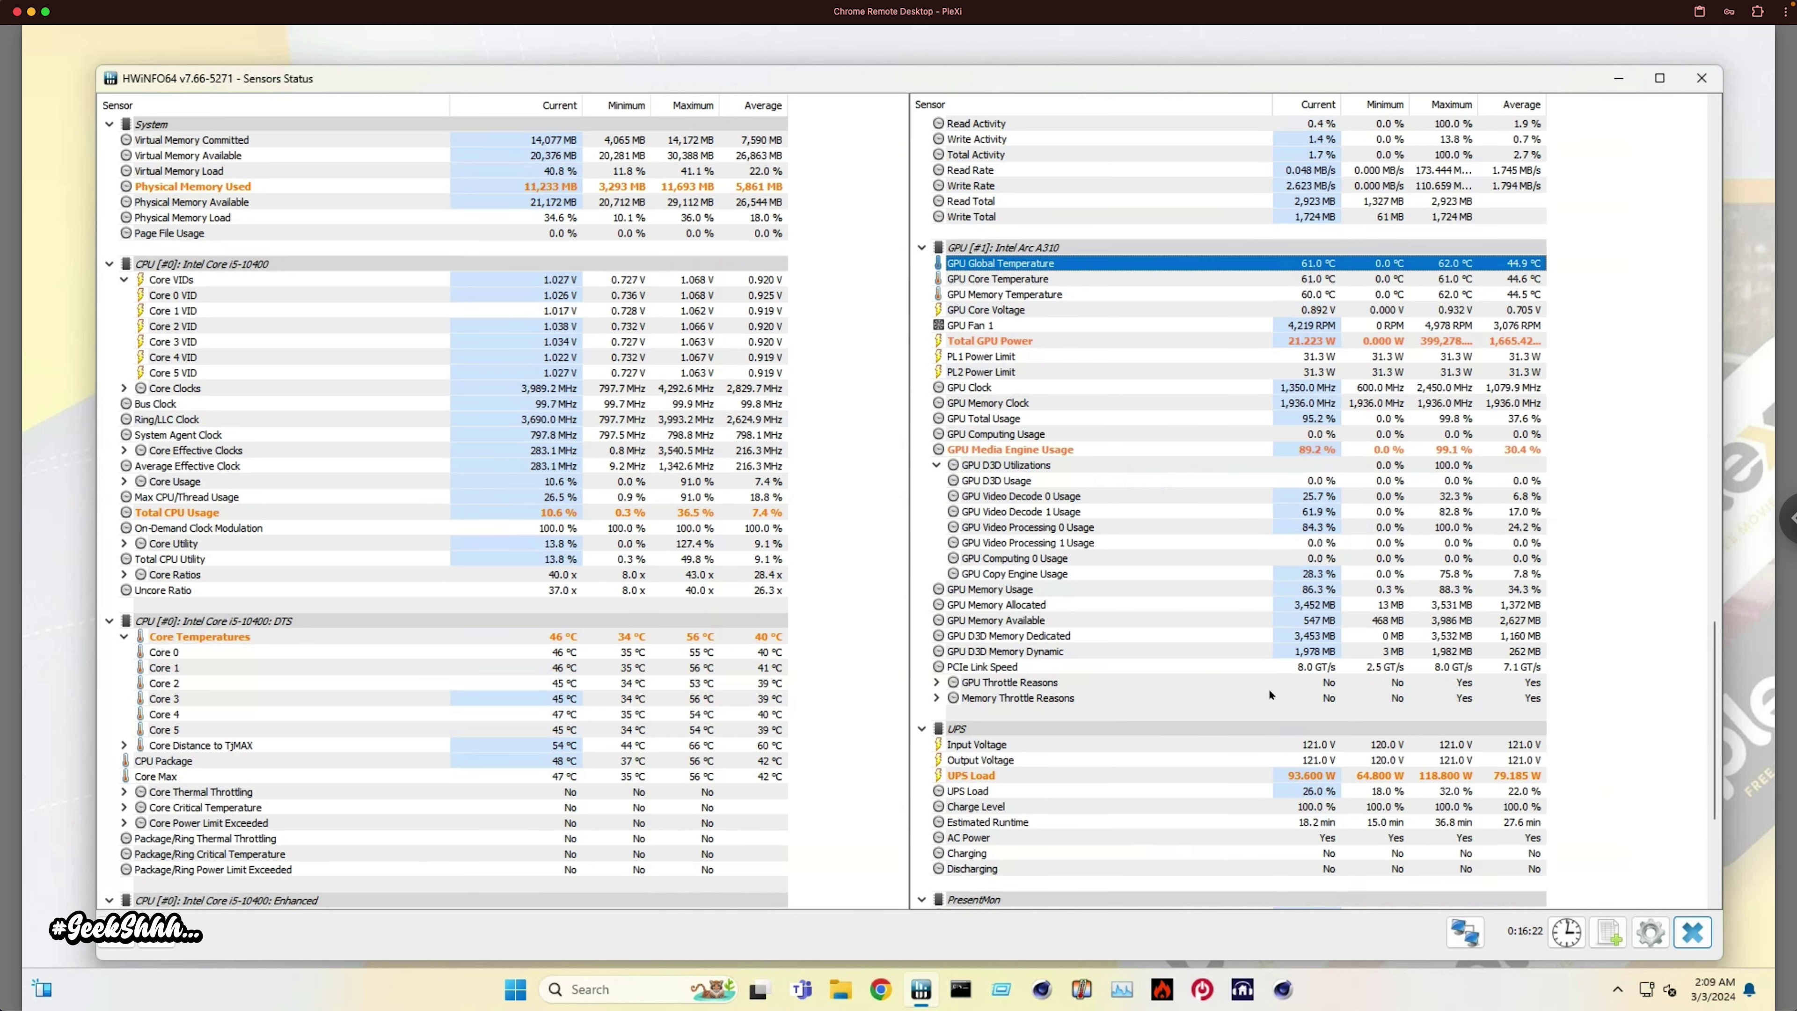
pyautogui.click(1159, 450)
# Return to Plex and open Terminator Genisys from the "4k 10" playlist in a new browser tab
pyautogui.hotkey('ctrl', 'Left')
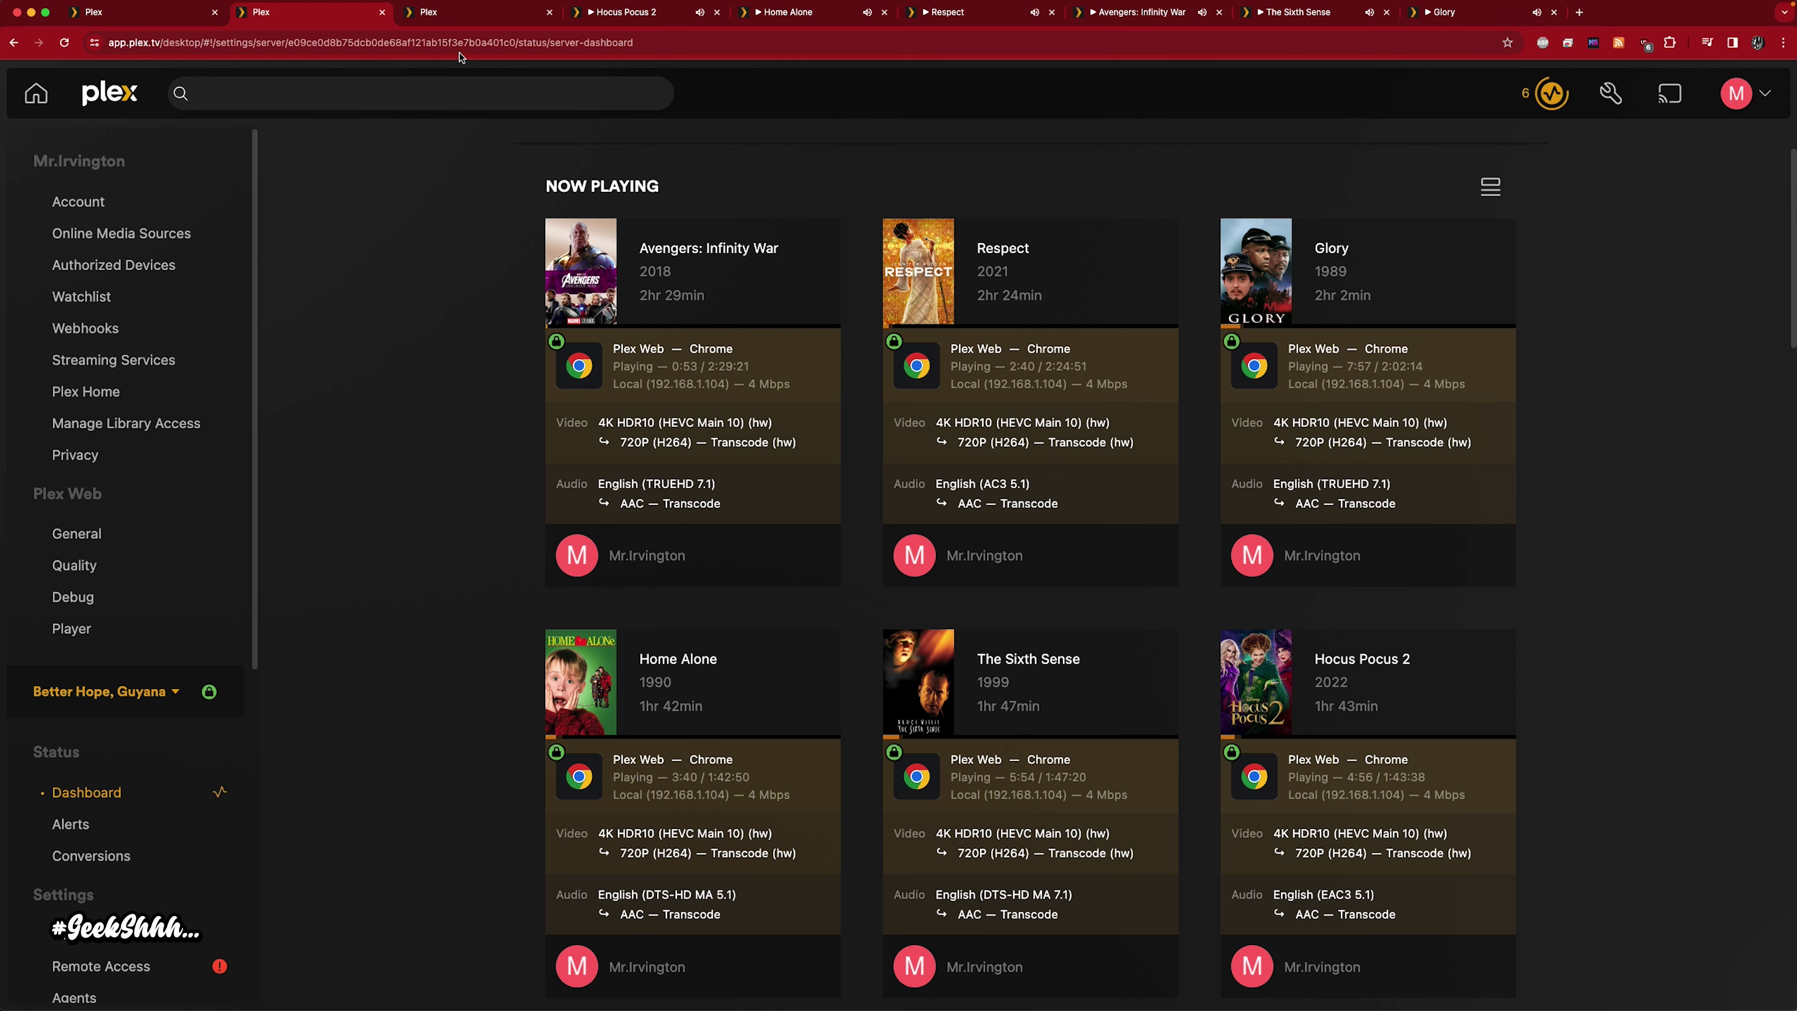
pyautogui.click(461, 15)
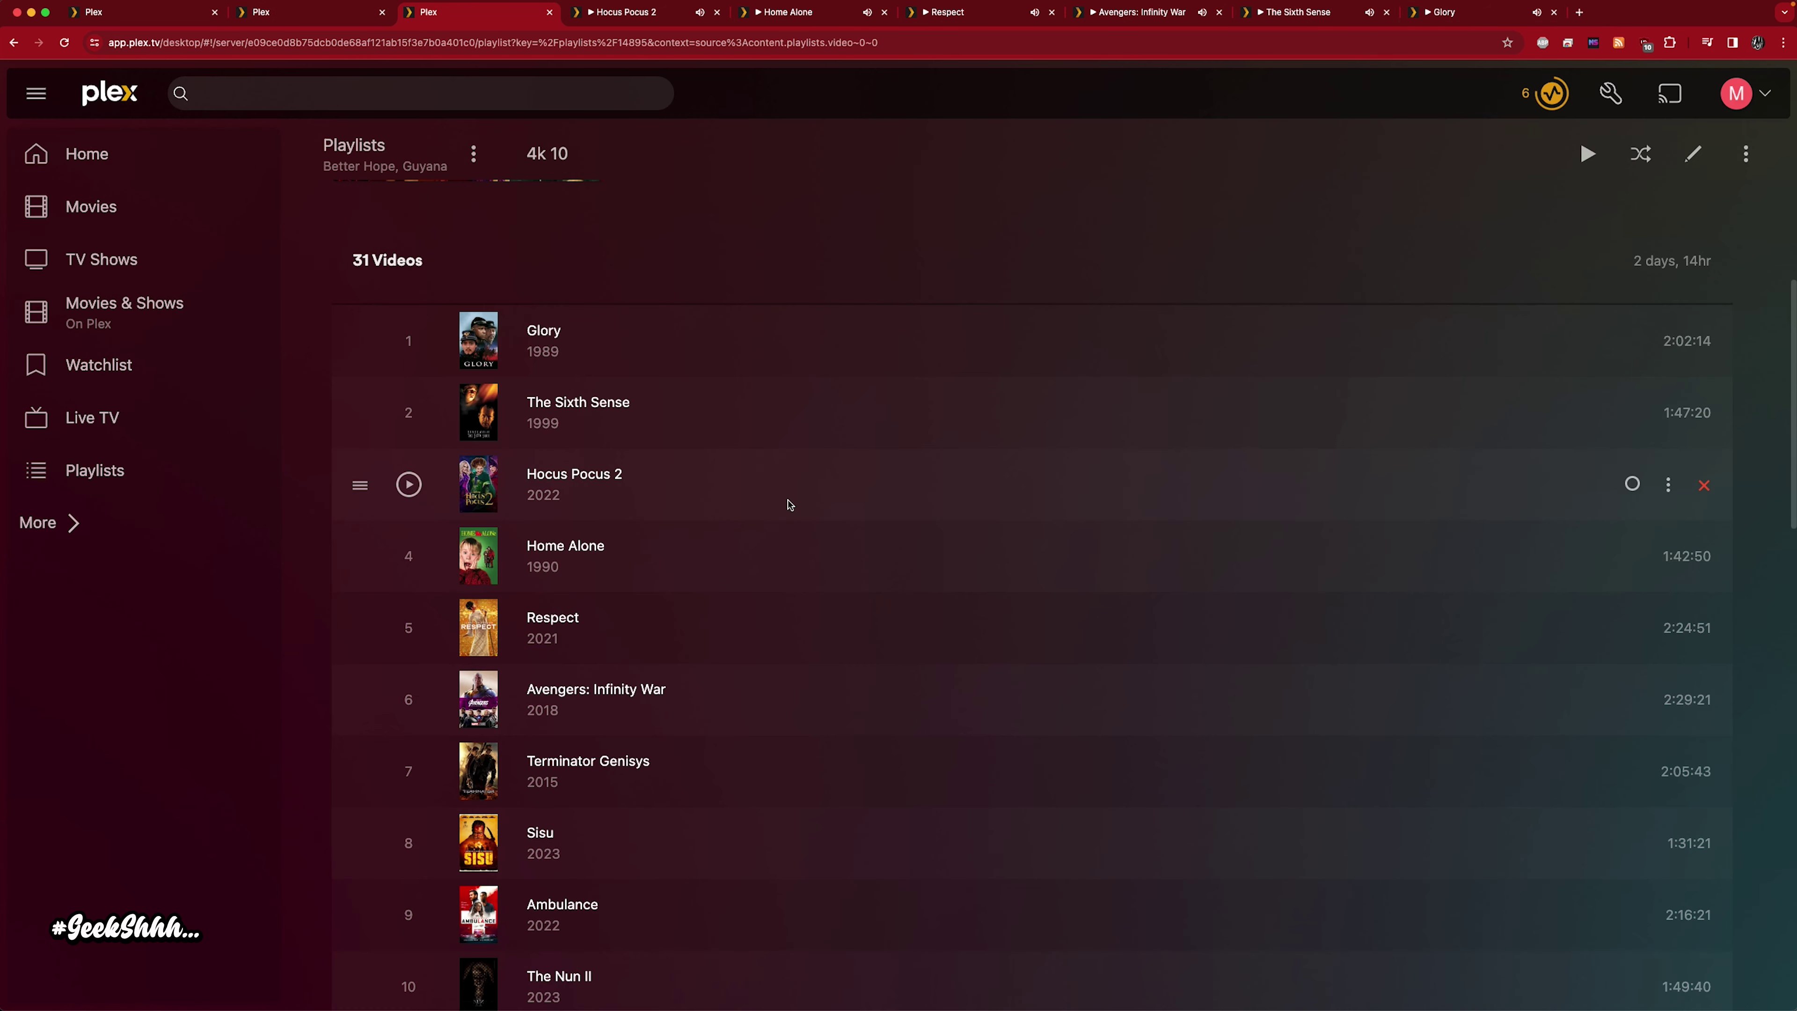
pyautogui.rightClick(579, 763)
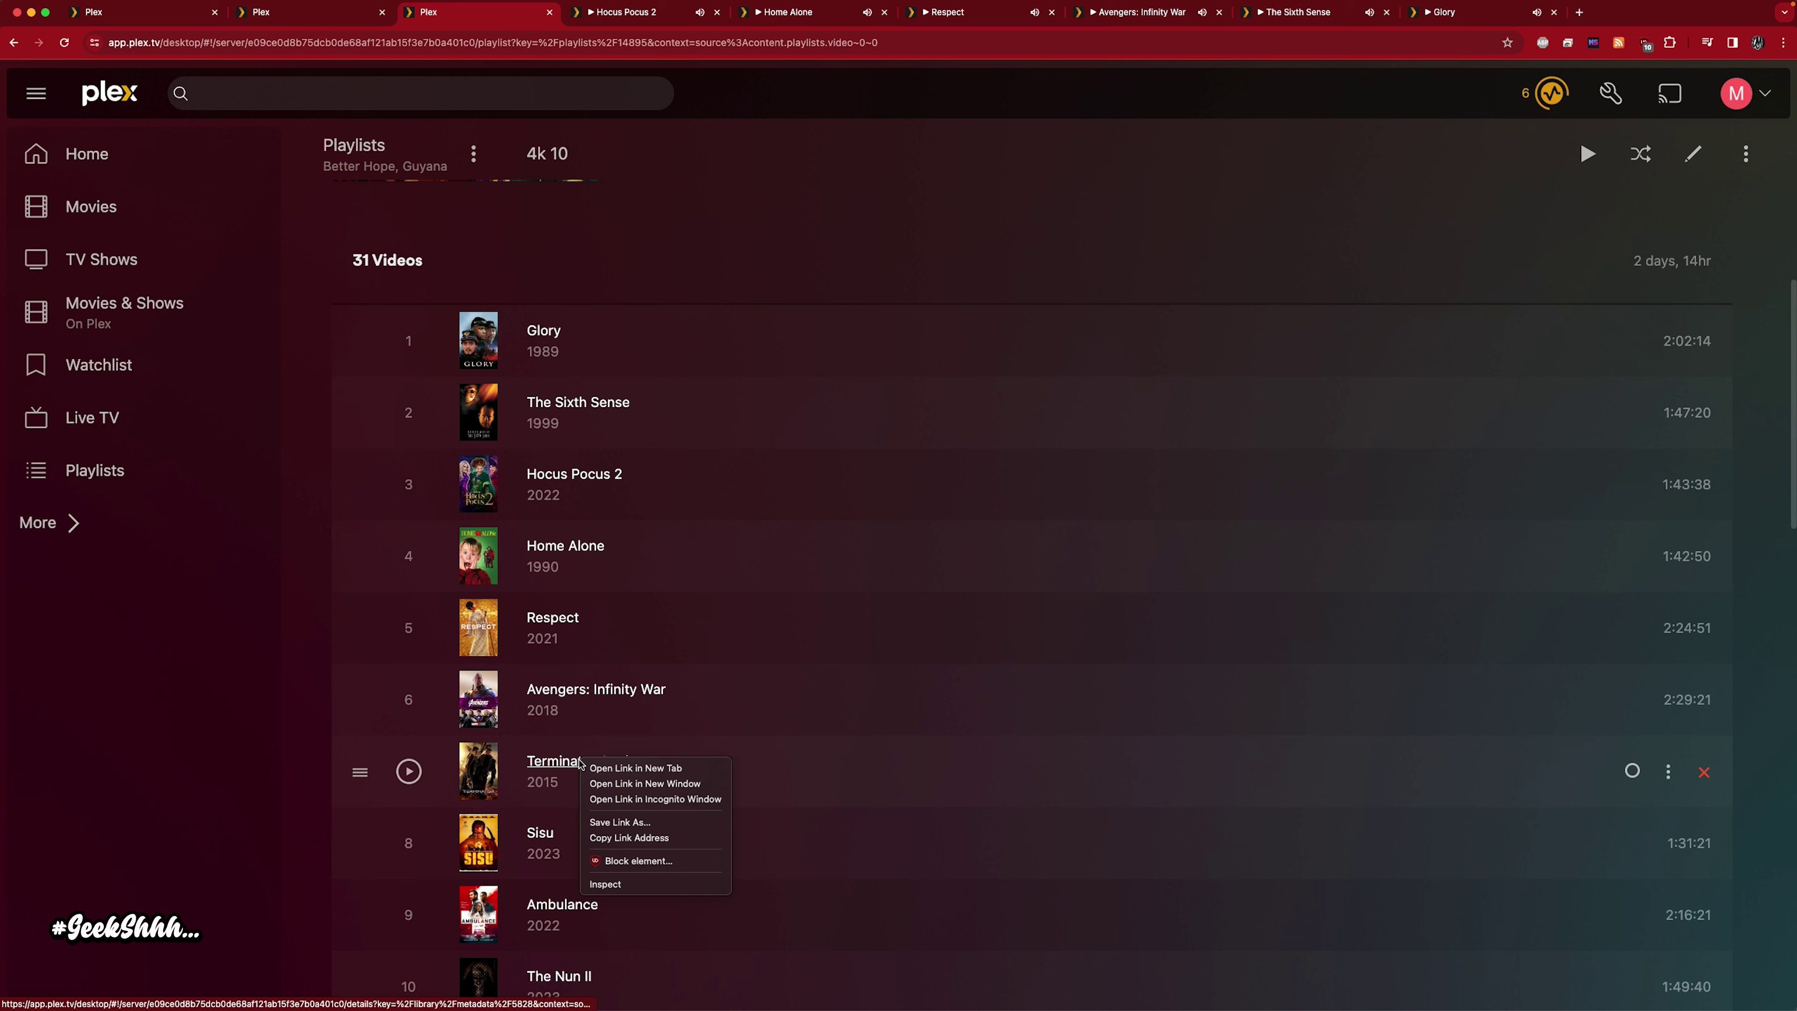
pyautogui.click(614, 771)
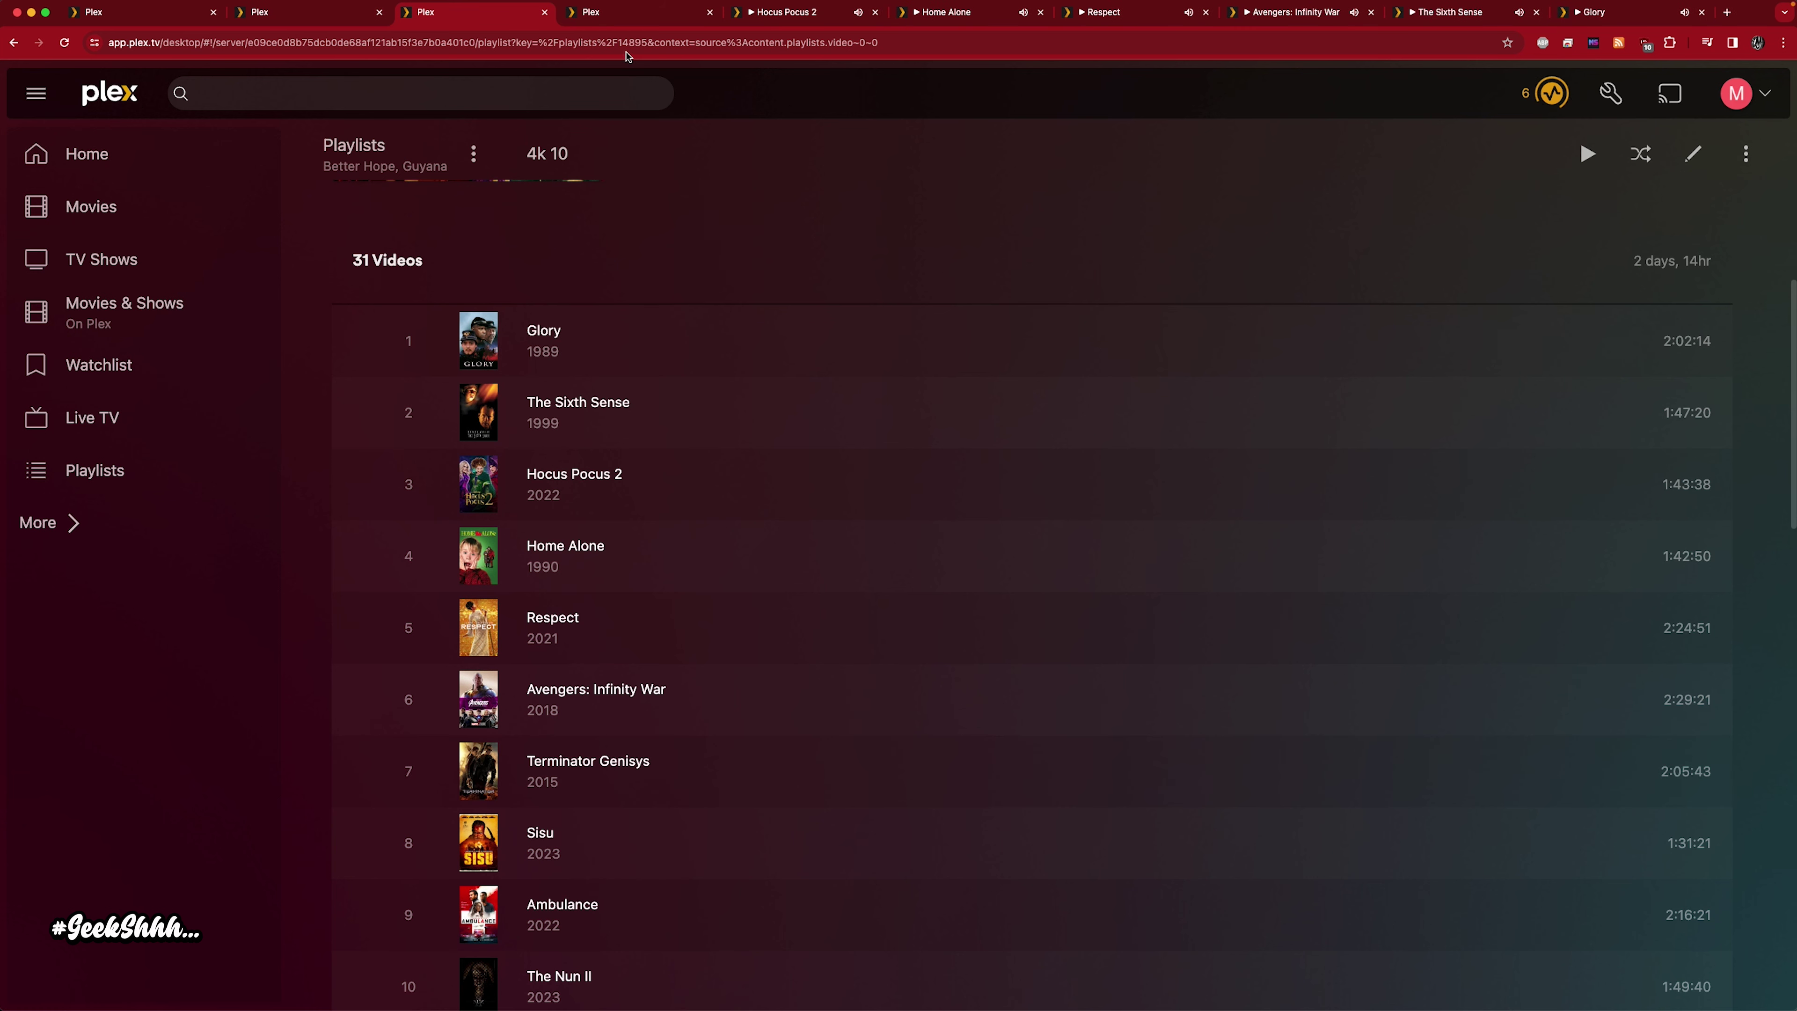
pyautogui.click(625, 22)
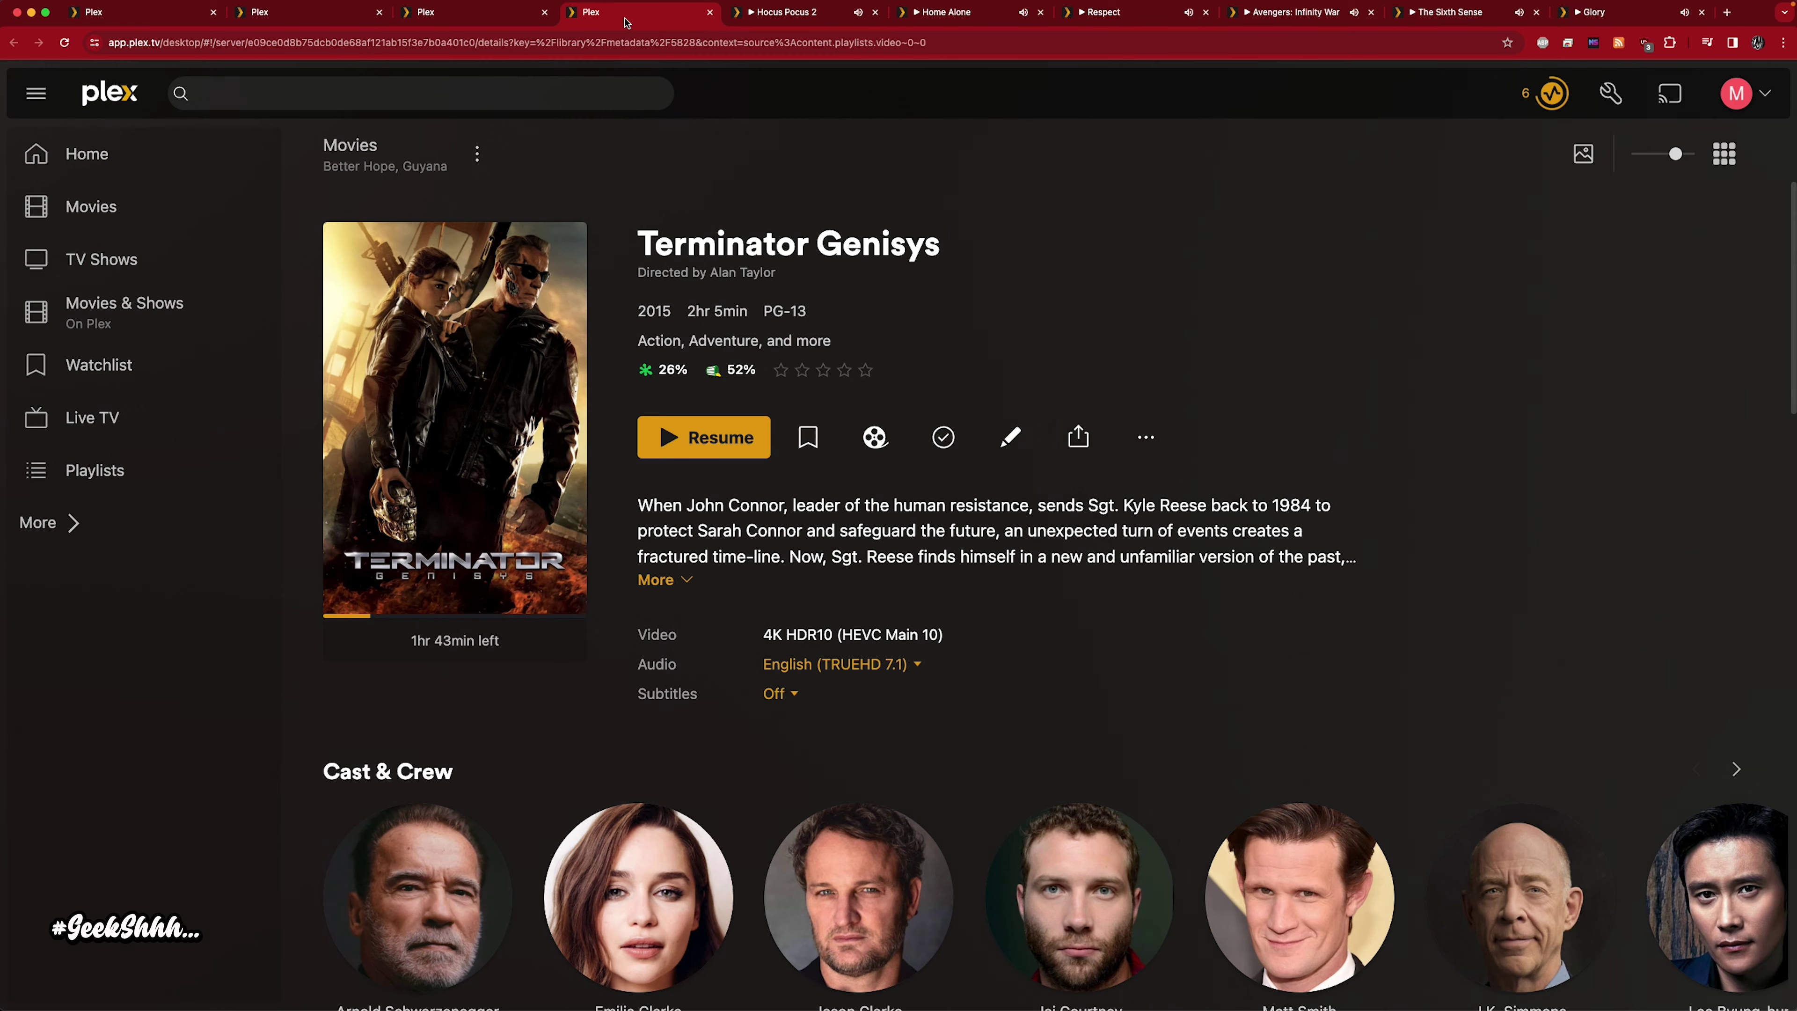
# Play Terminator Genisys from the beginning and set its playback quality to convert at 4 Mbps
pyautogui.click(739, 439)
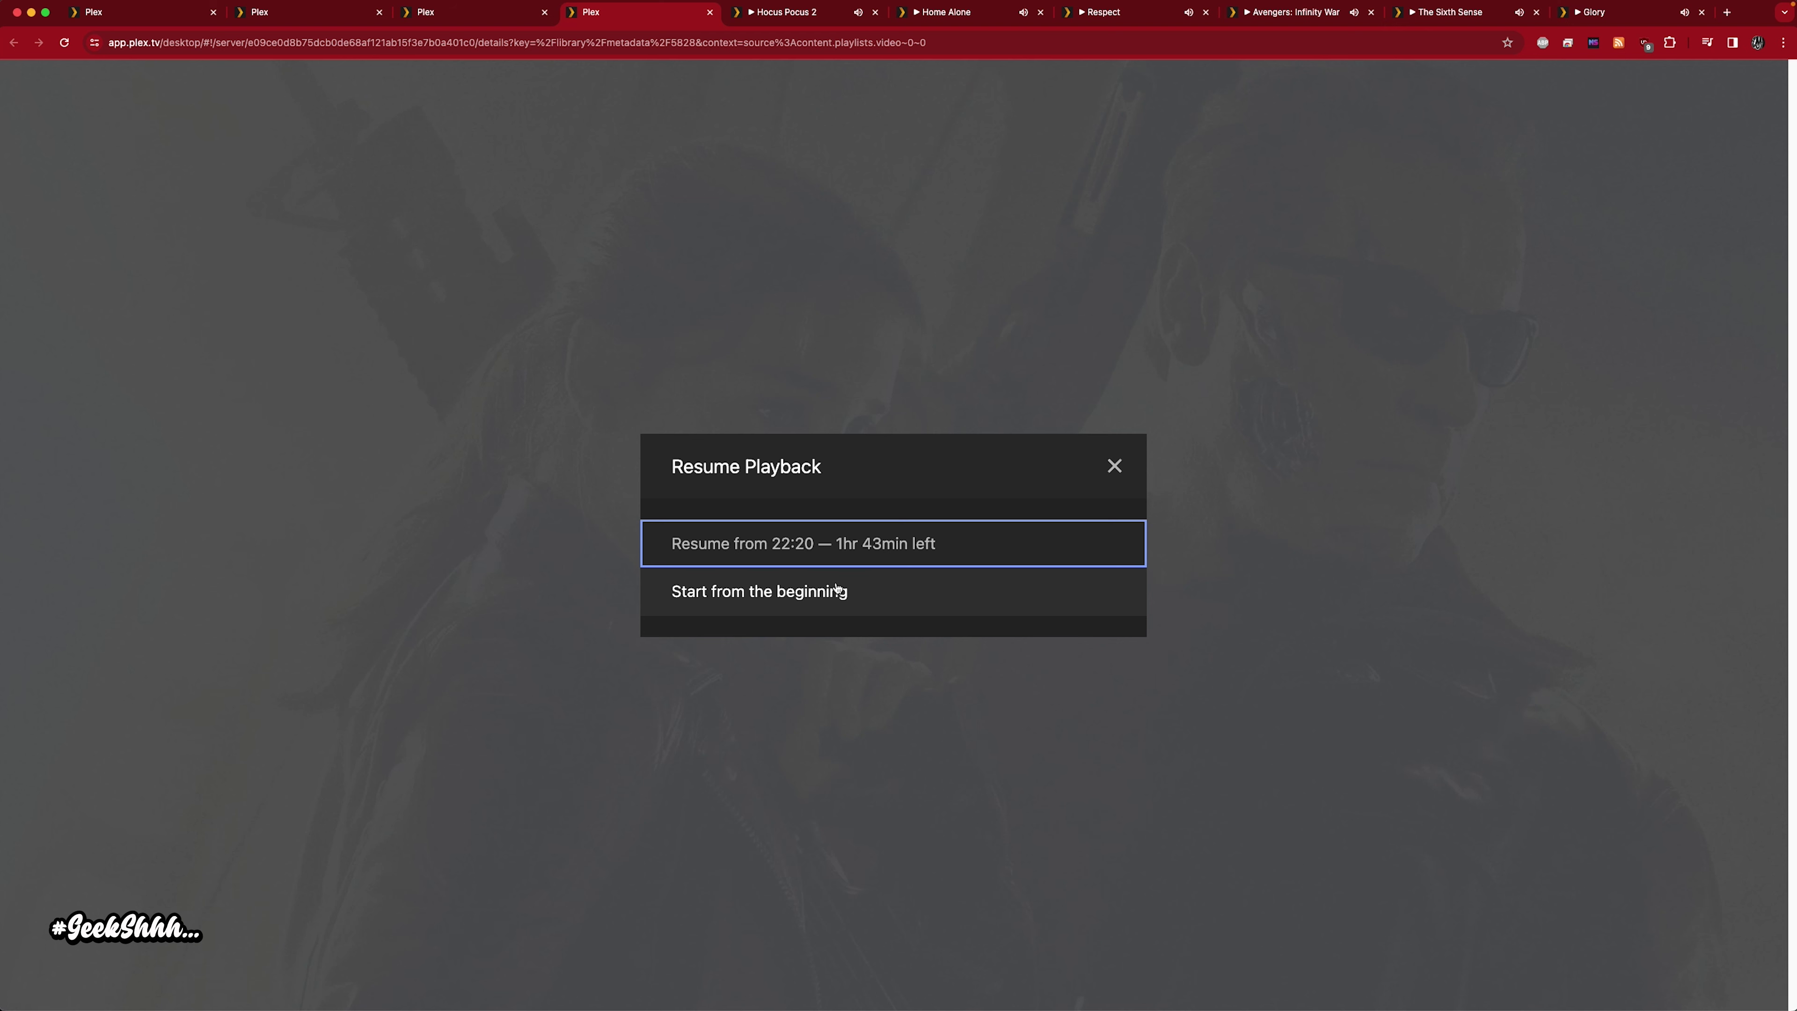
pyautogui.click(837, 591)
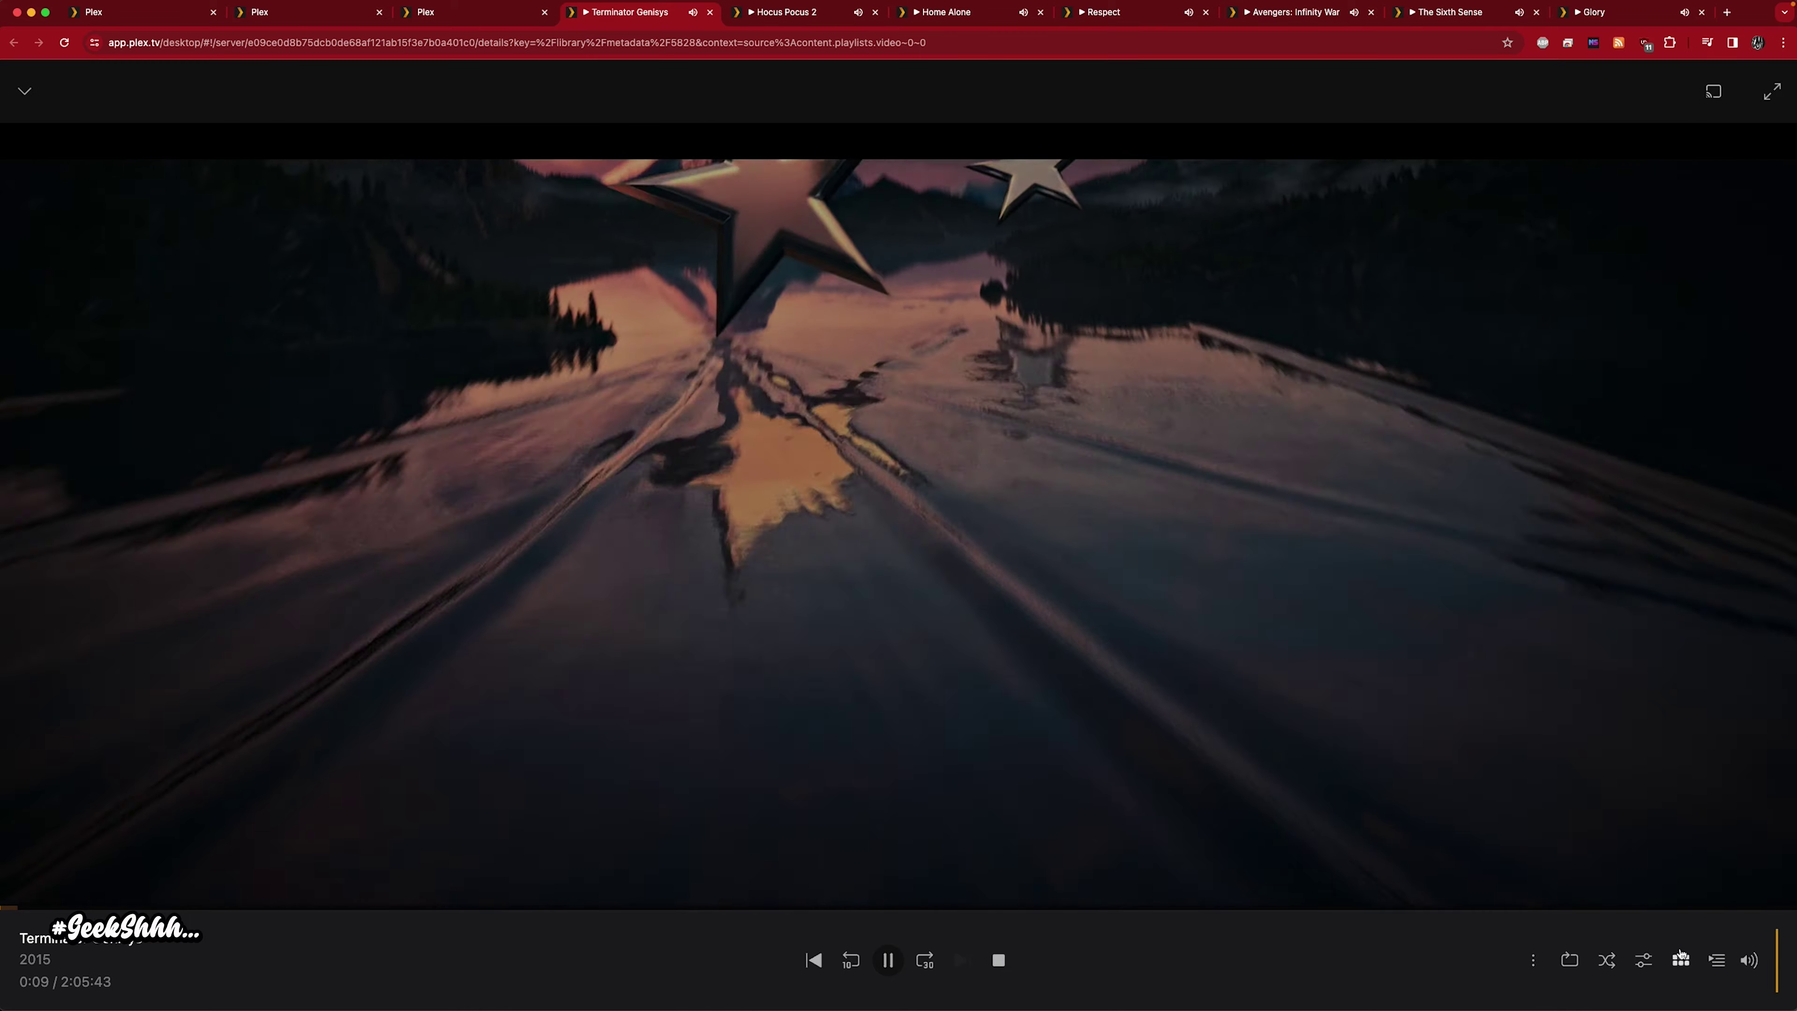
pyautogui.click(1648, 961)
pyautogui.click(1122, 775)
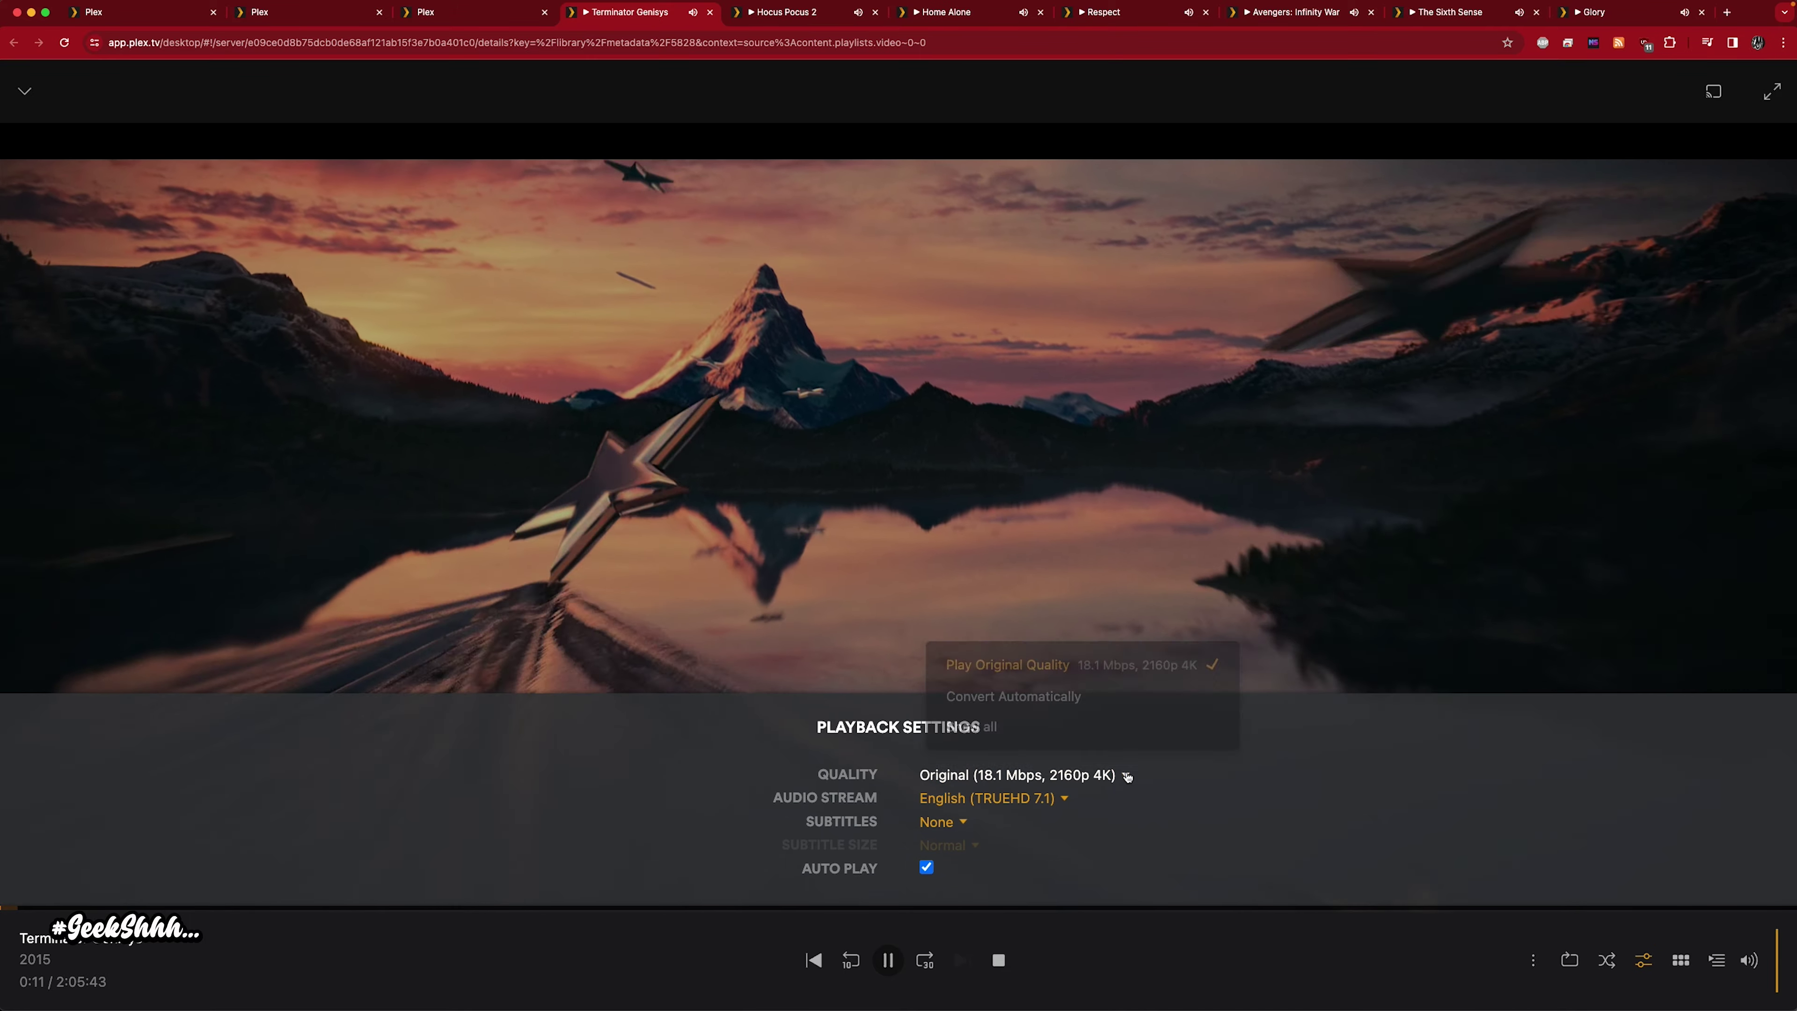
pyautogui.click(1036, 740)
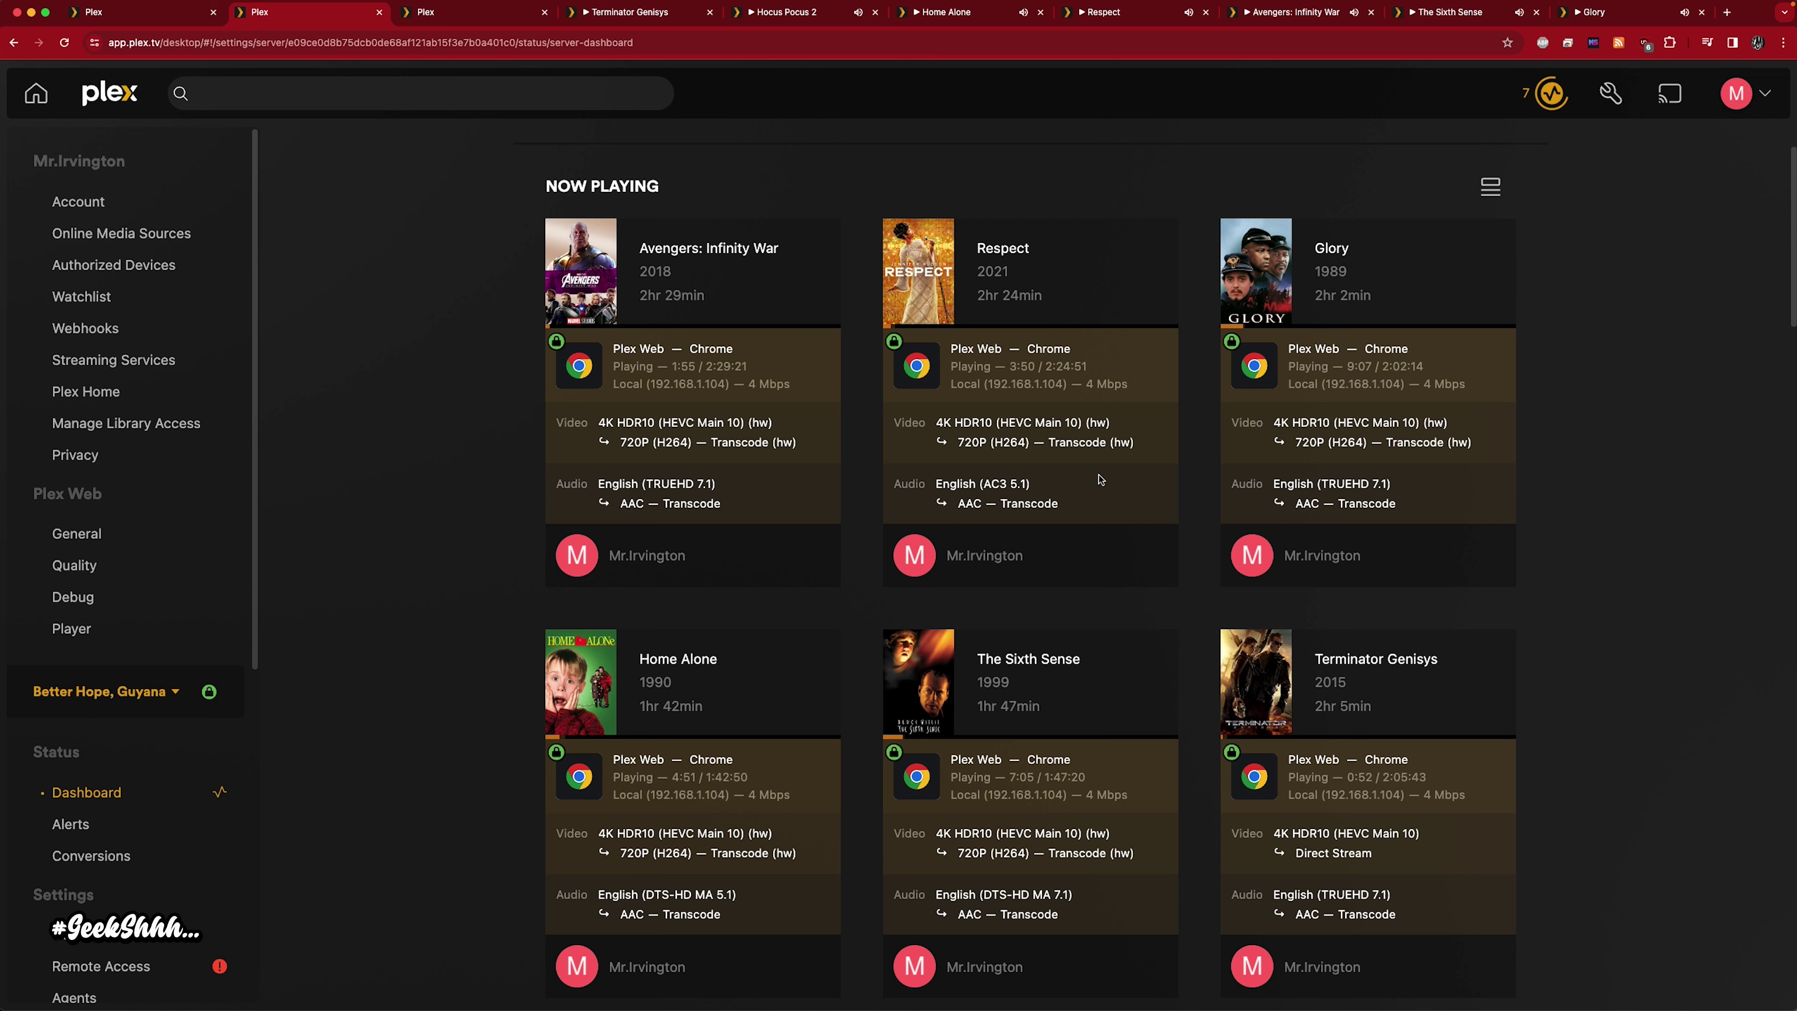
# Review all Now Playing streams on the server dashboard and examine the GPU media engine usage in the HWiNFO64 remote desktop
pyautogui.scroll(-1, 621, 708)
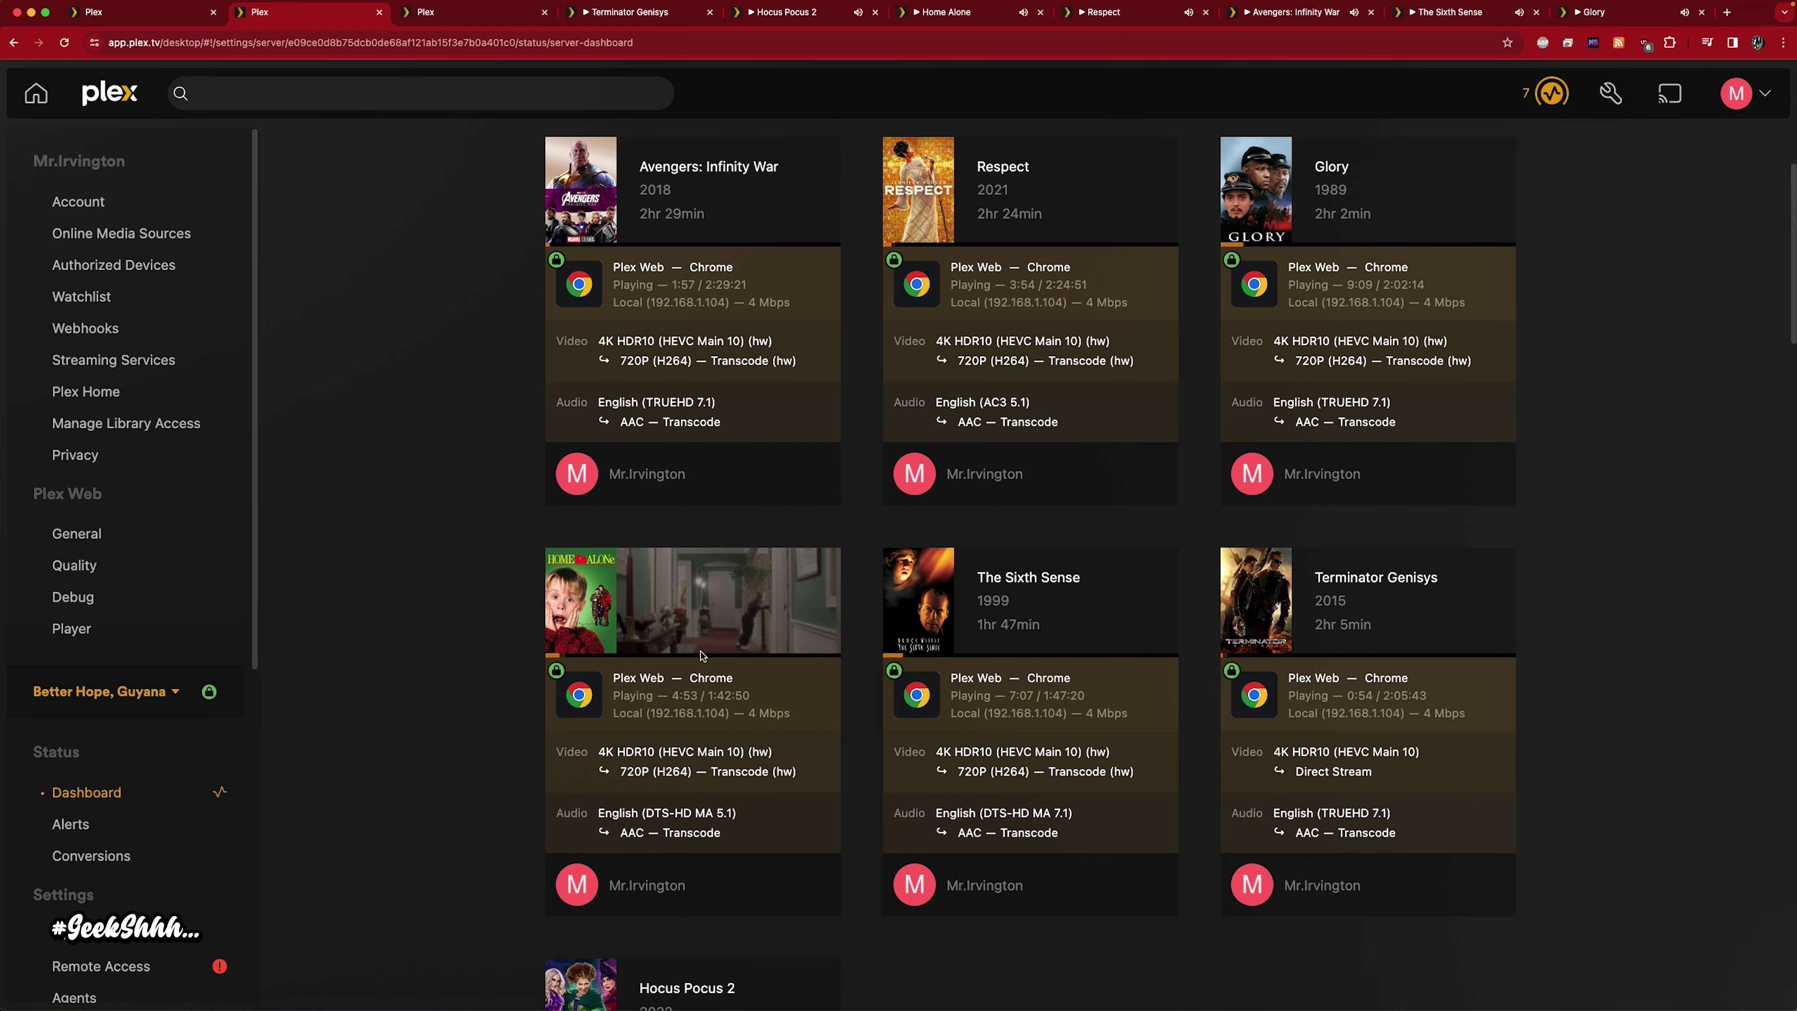
pyautogui.hotkey('ctrl', 'Right')
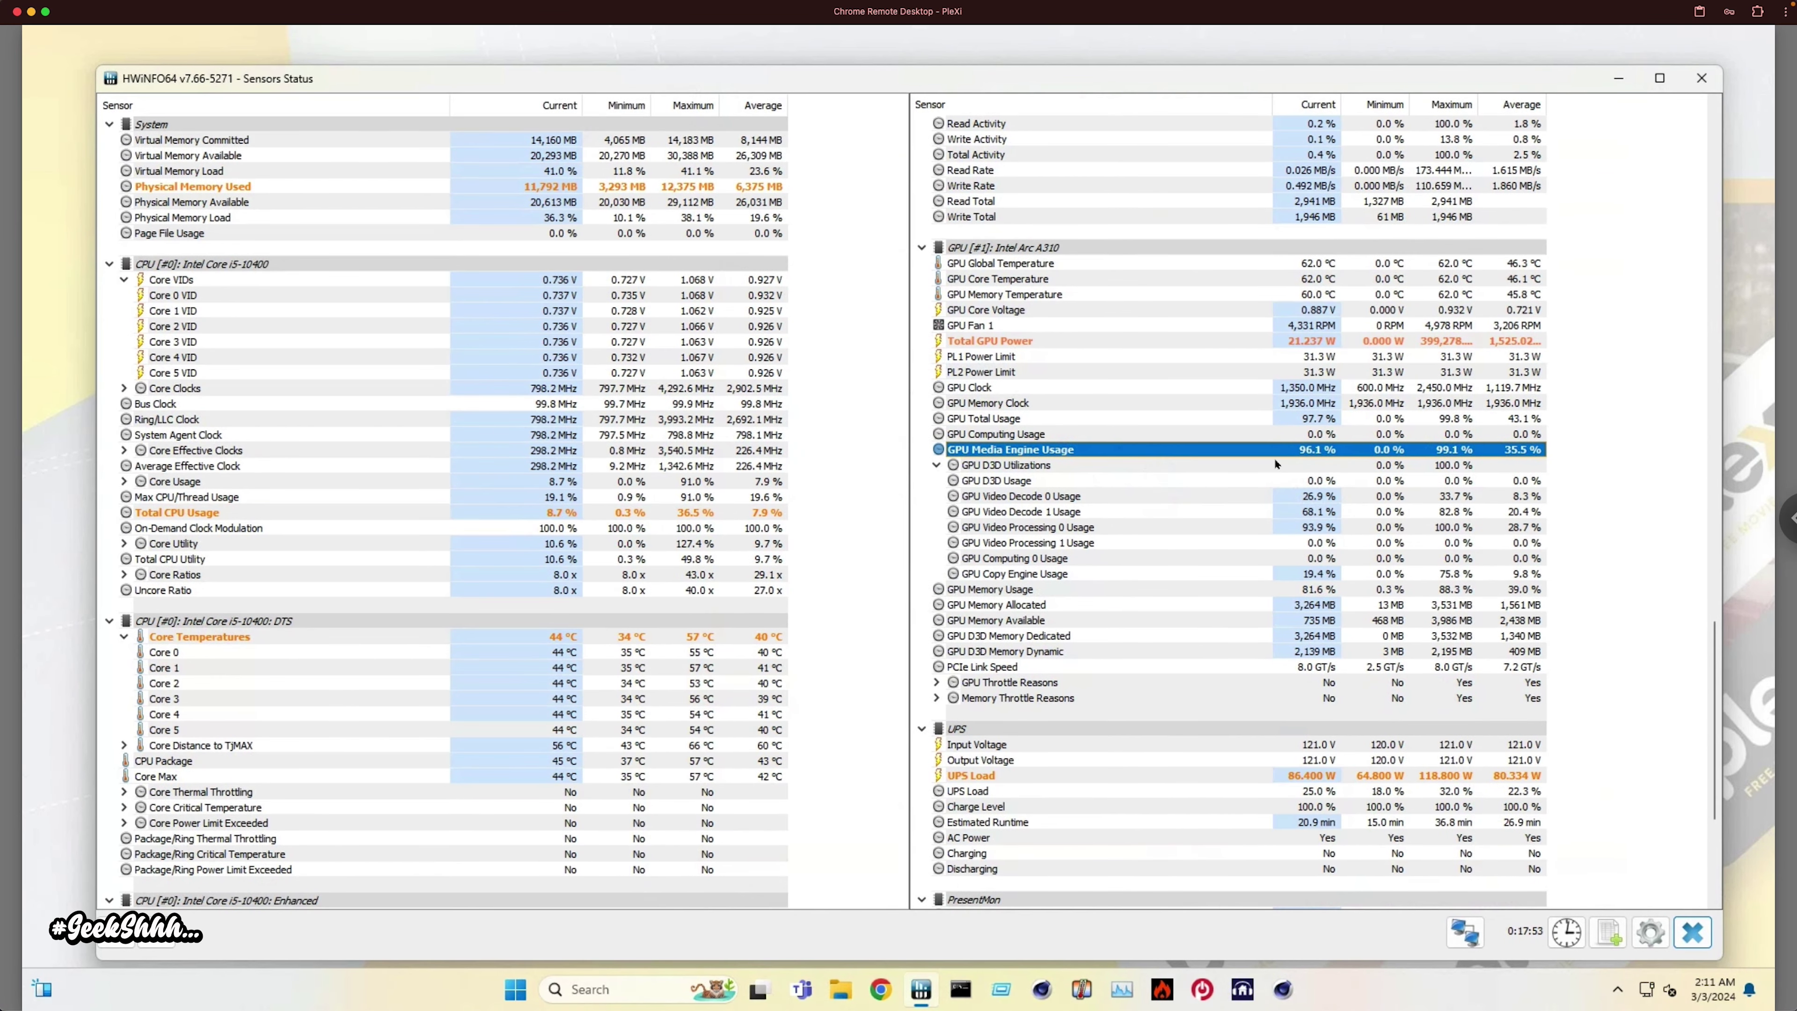
pyautogui.moveTo(1307, 459)
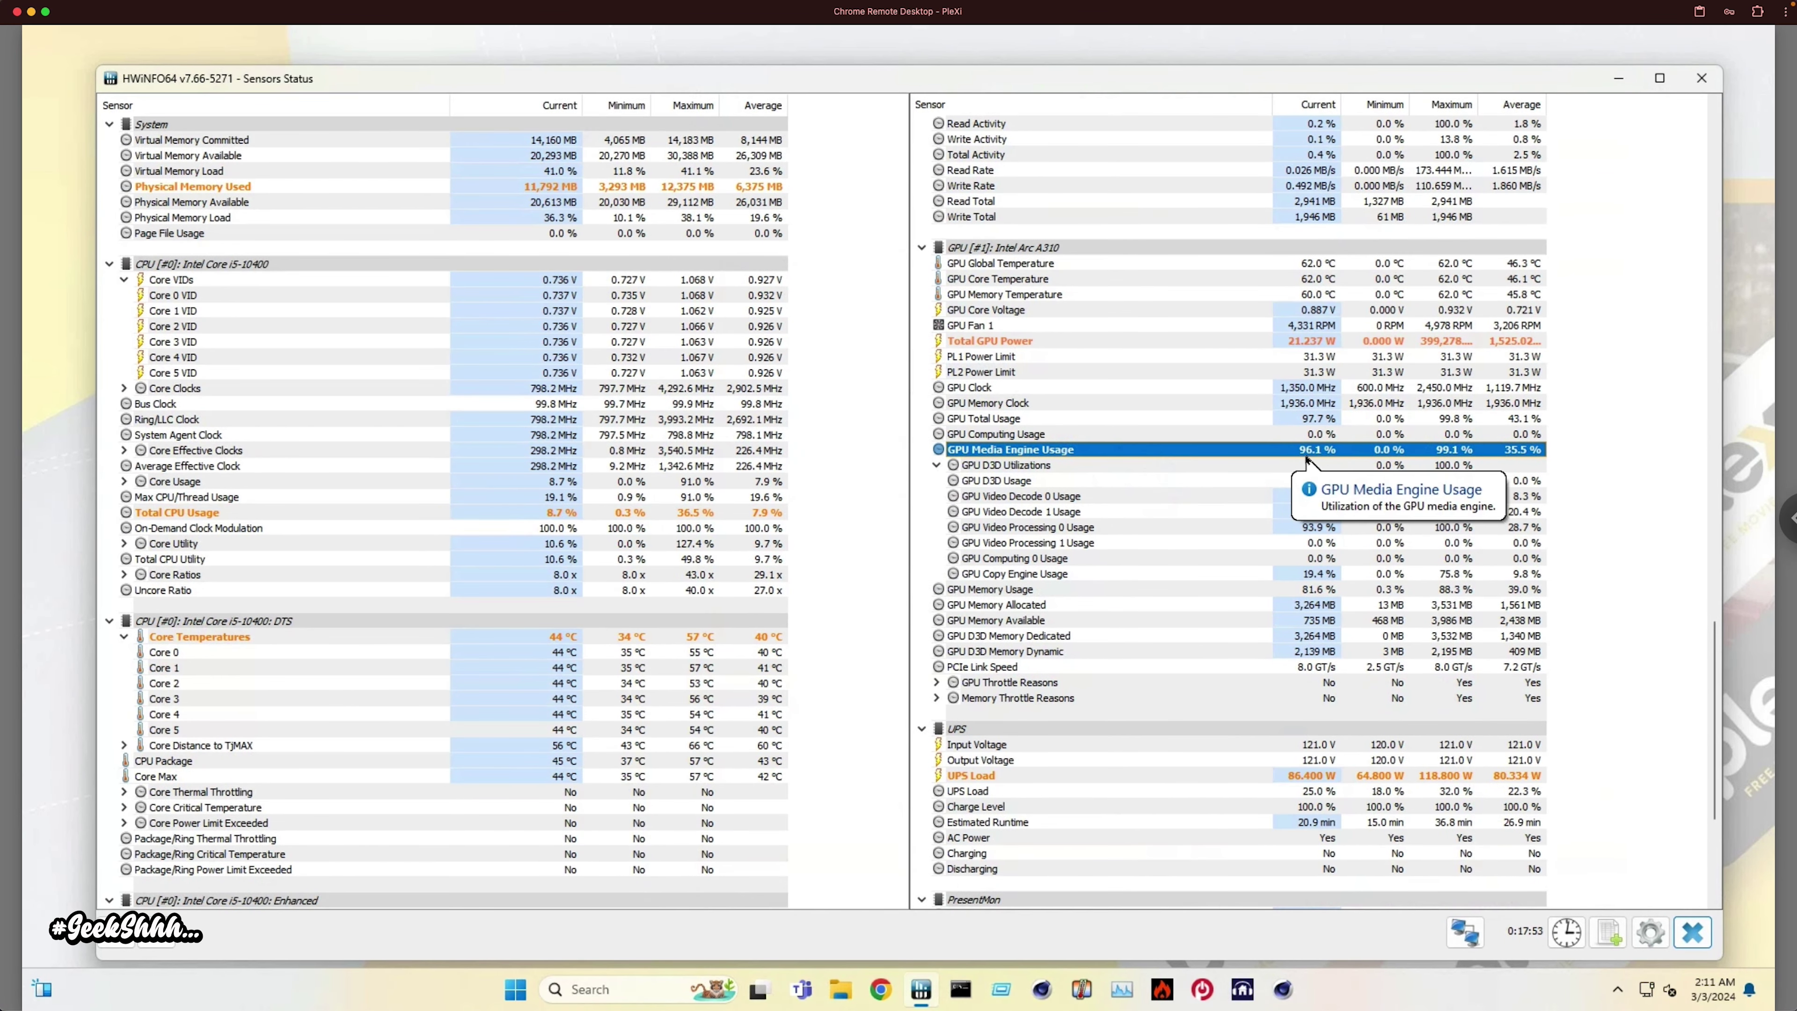
# Return to Plex and check the playback of the Hocus Pocus 2, Home Alone, Respect, Avengers: Infinity War, The Sixth Sense and Glory streams
pyautogui.hotkey('ctrl', 'Left')
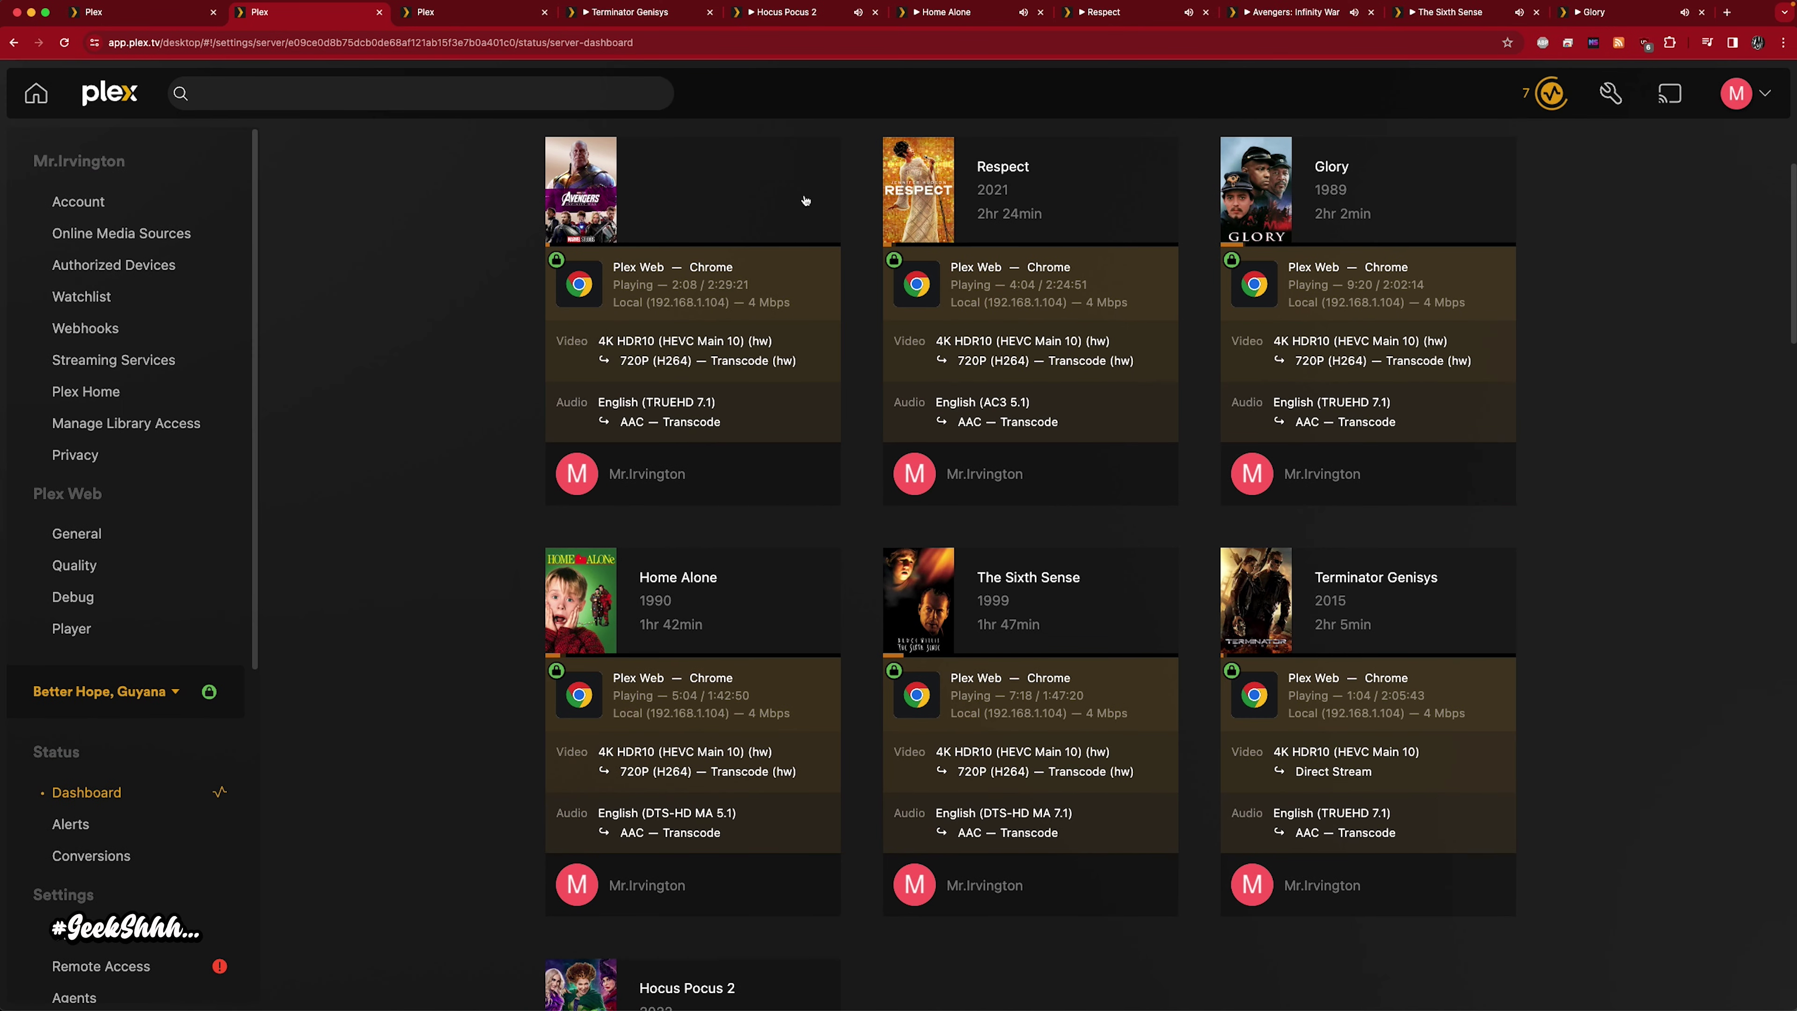
pyautogui.click(783, 12)
pyautogui.click(950, 12)
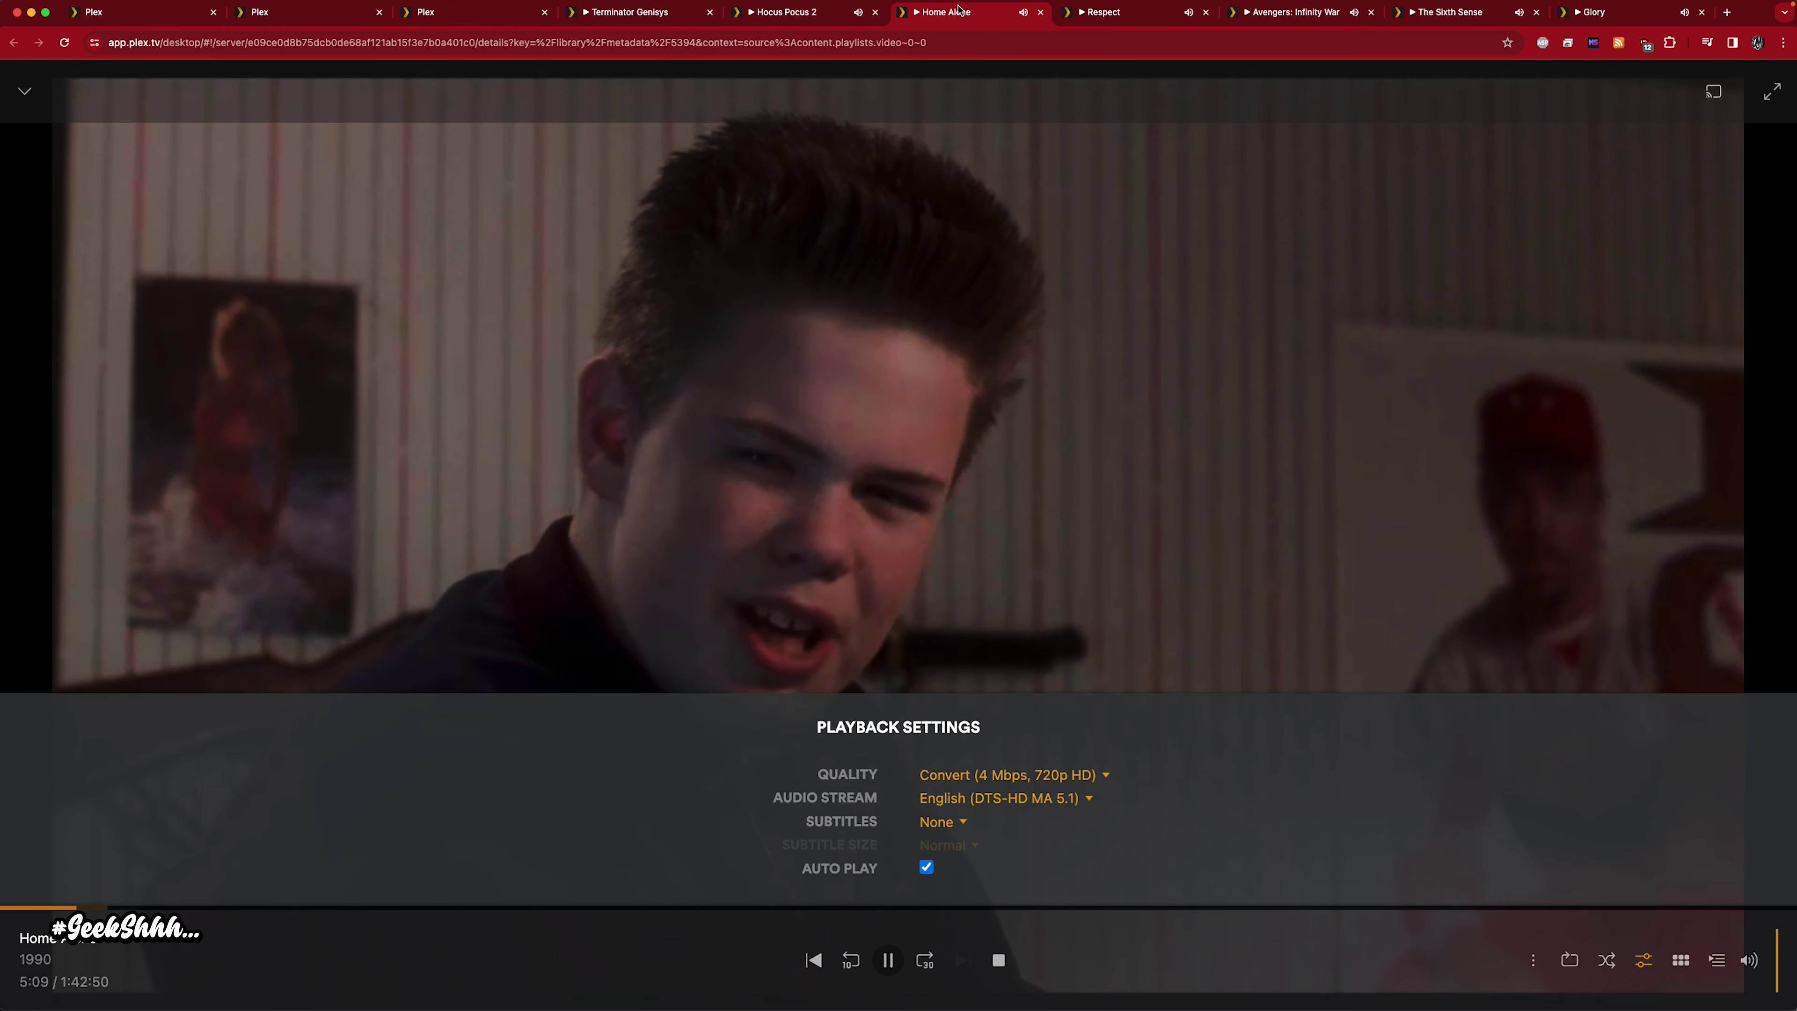
pyautogui.click(1122, 12)
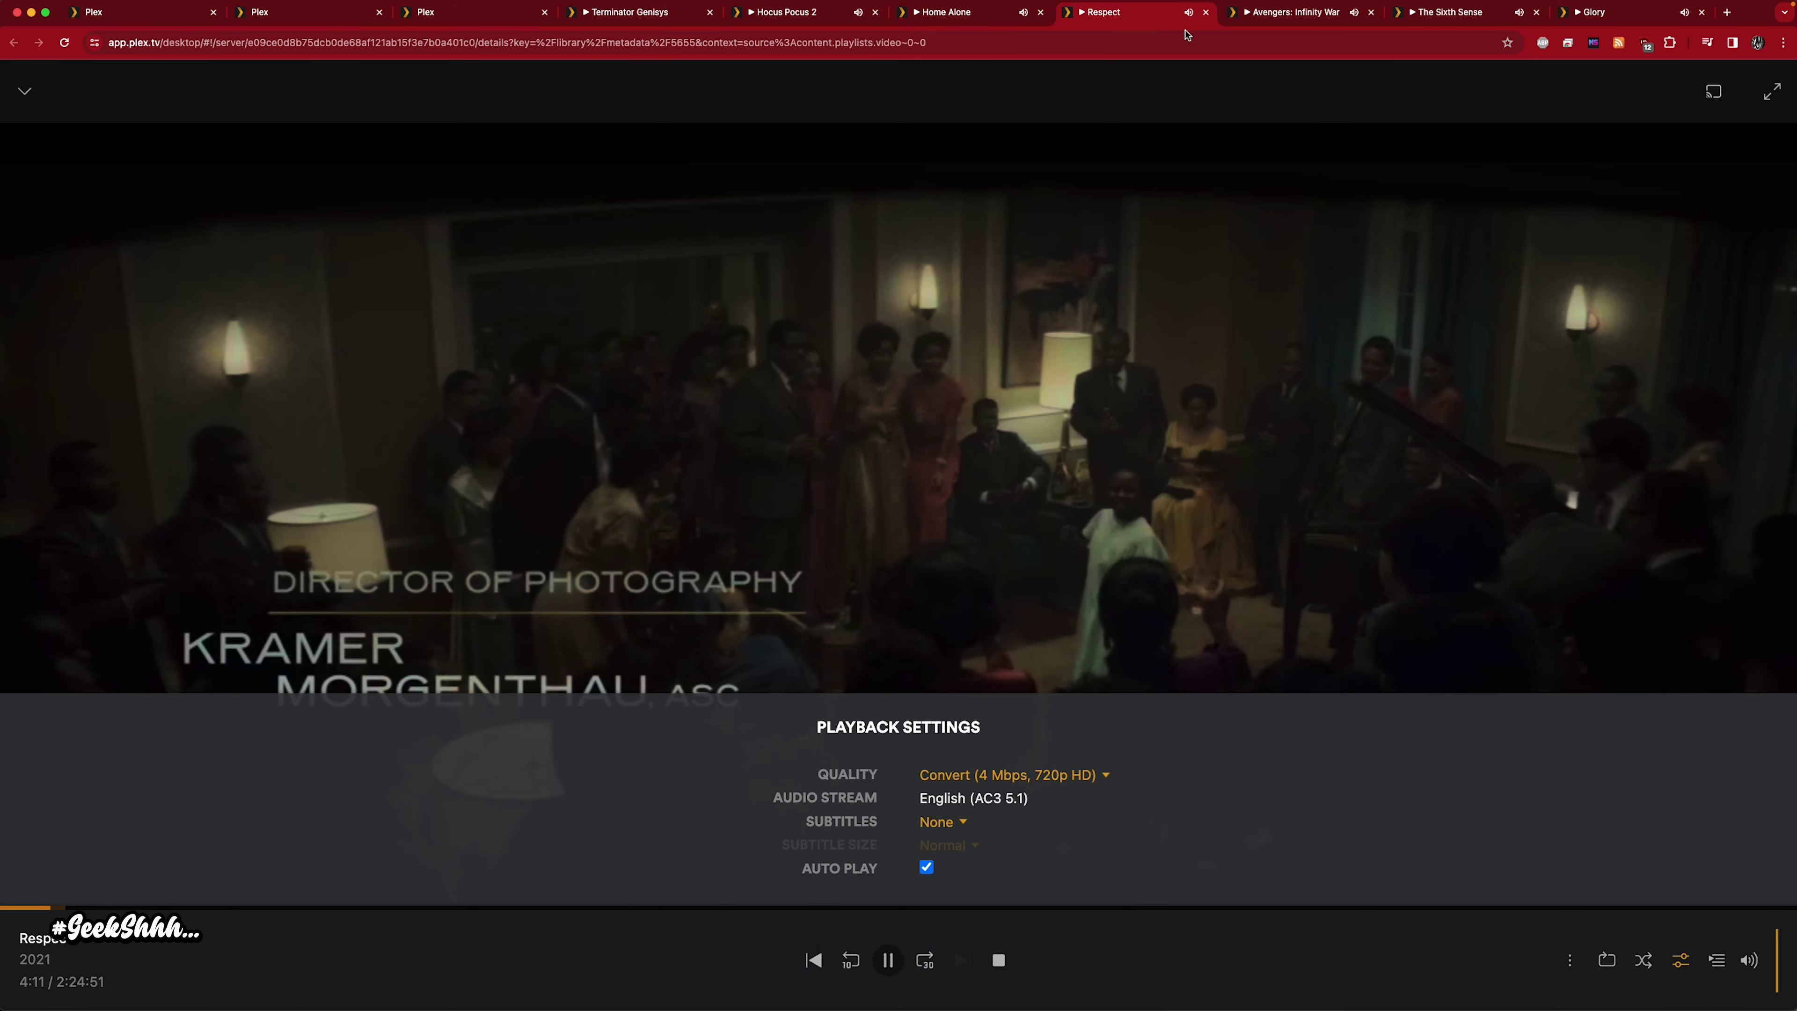
pyautogui.click(1271, 21)
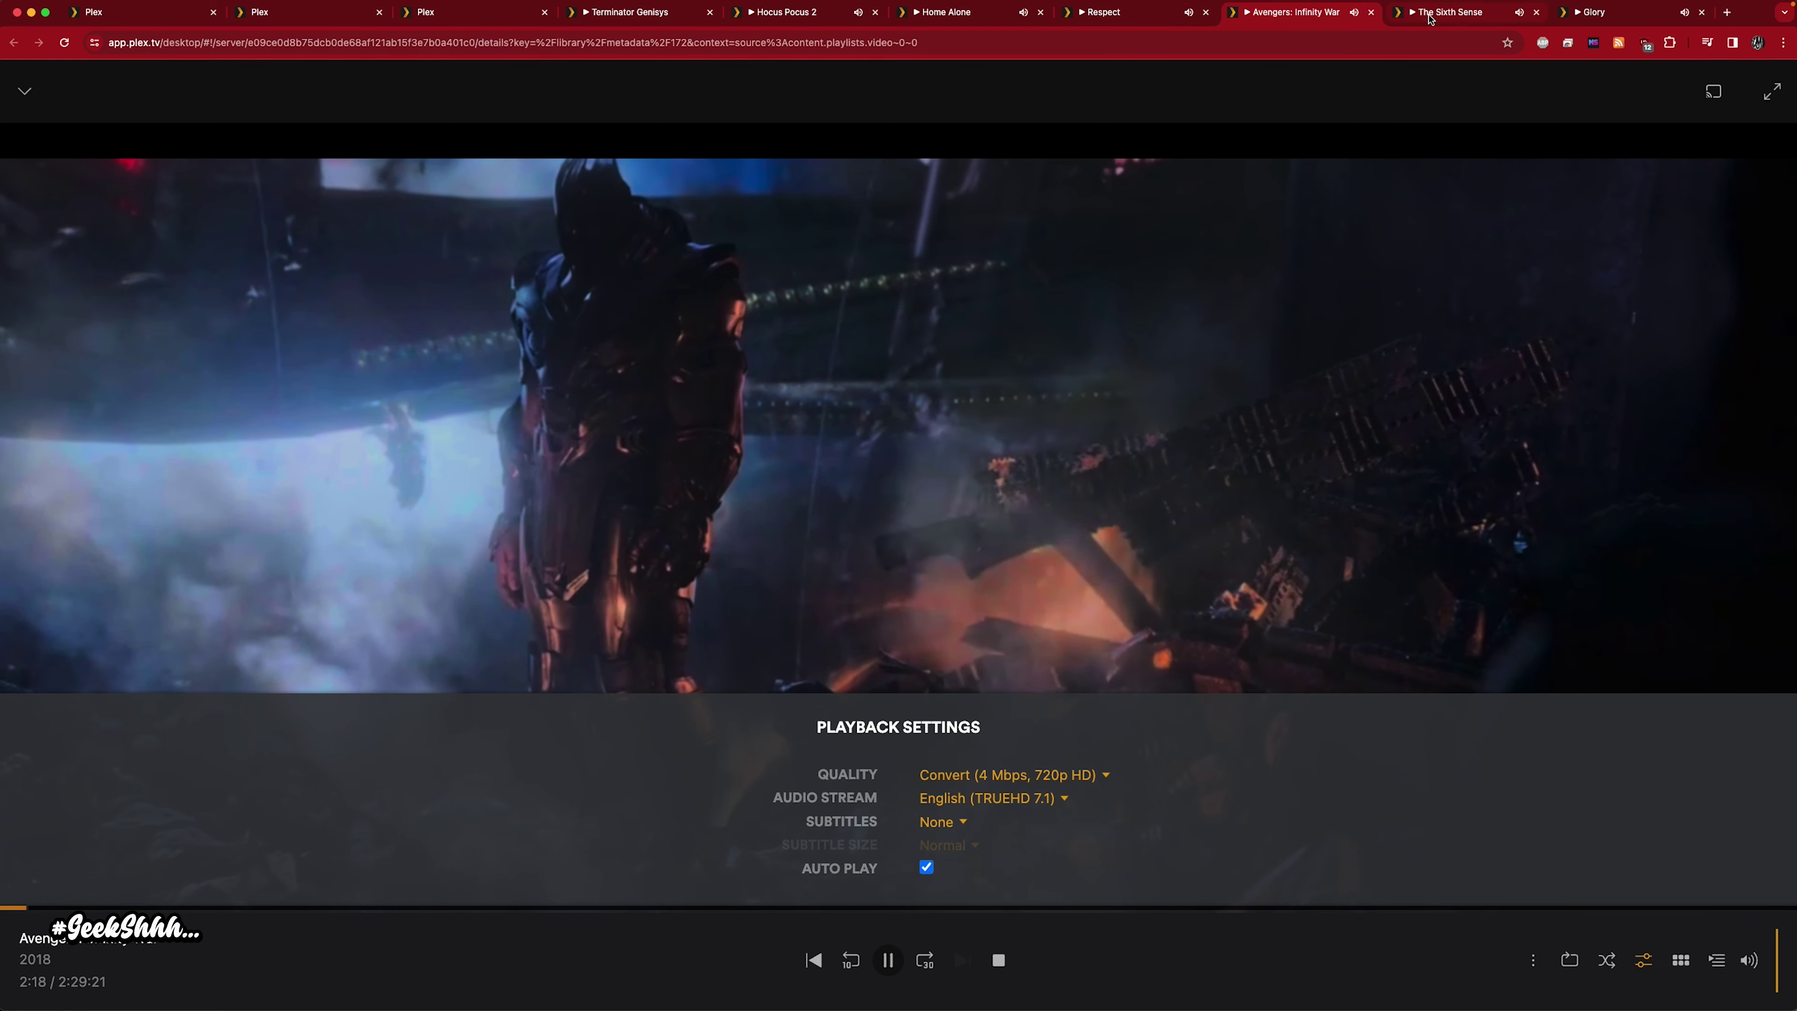
pyautogui.click(1408, 14)
pyautogui.click(1572, 6)
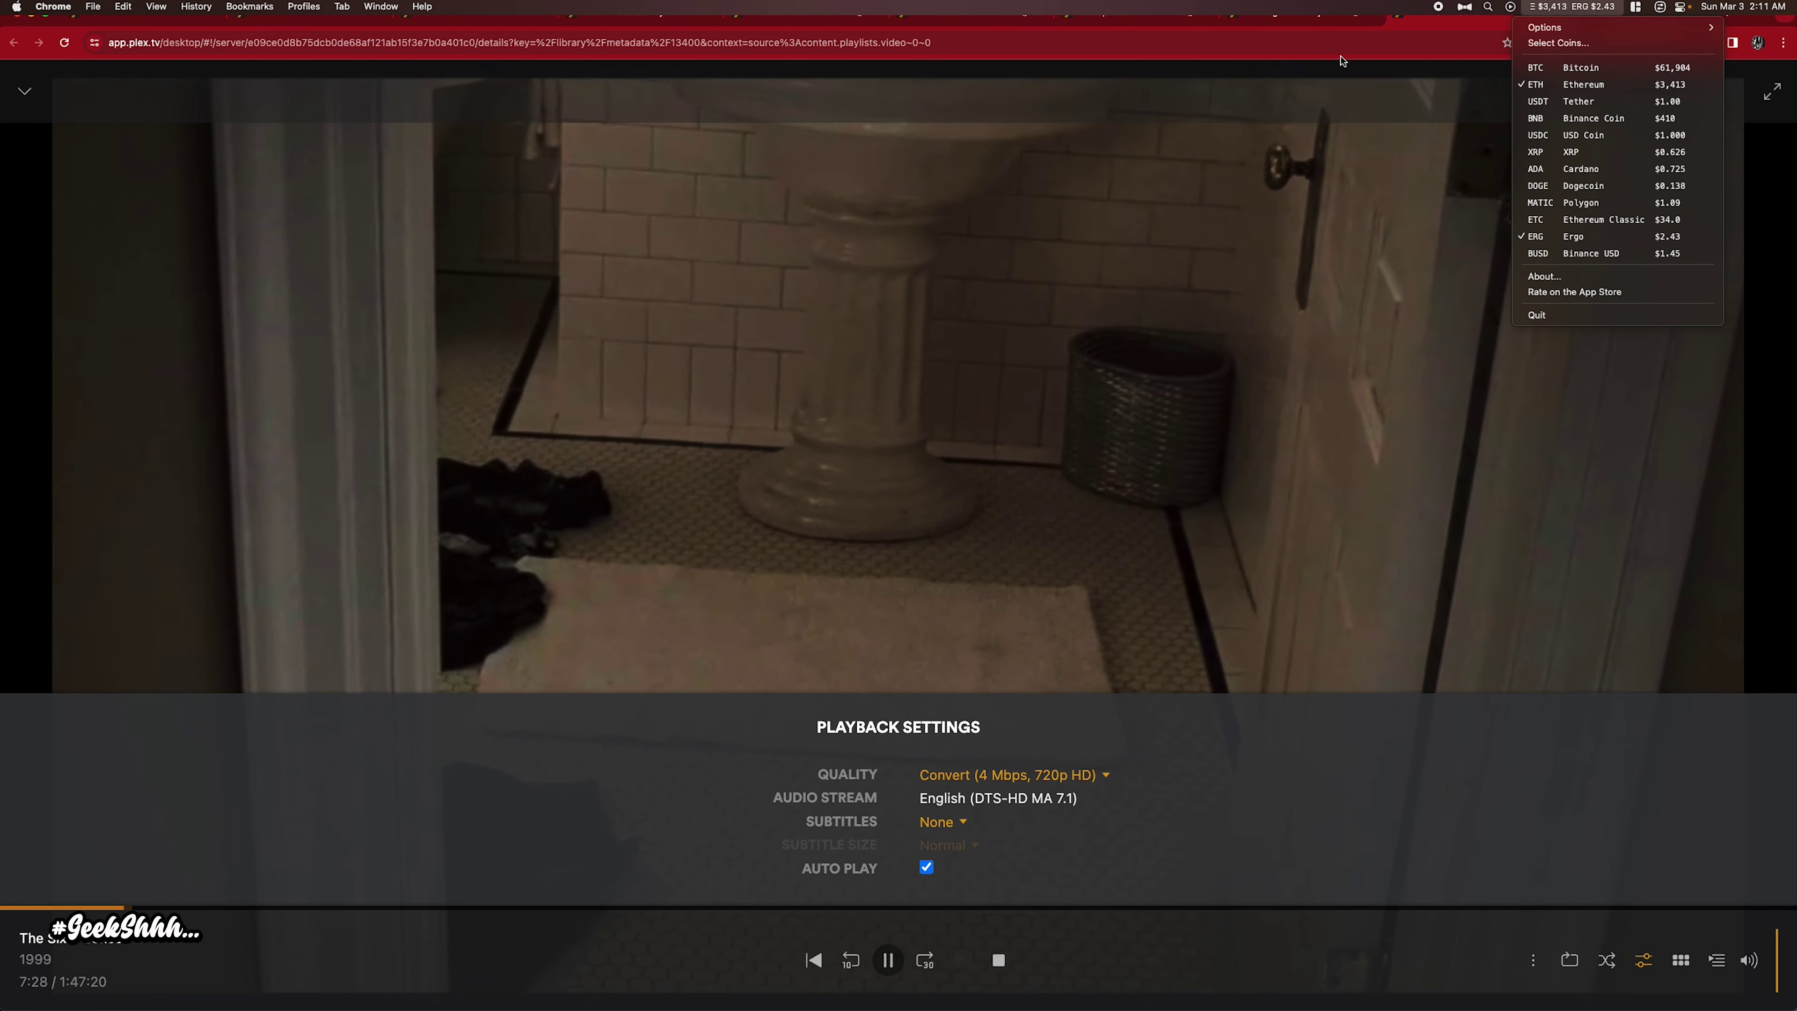
pyautogui.click(1570, 14)
pyautogui.click(1570, 14)
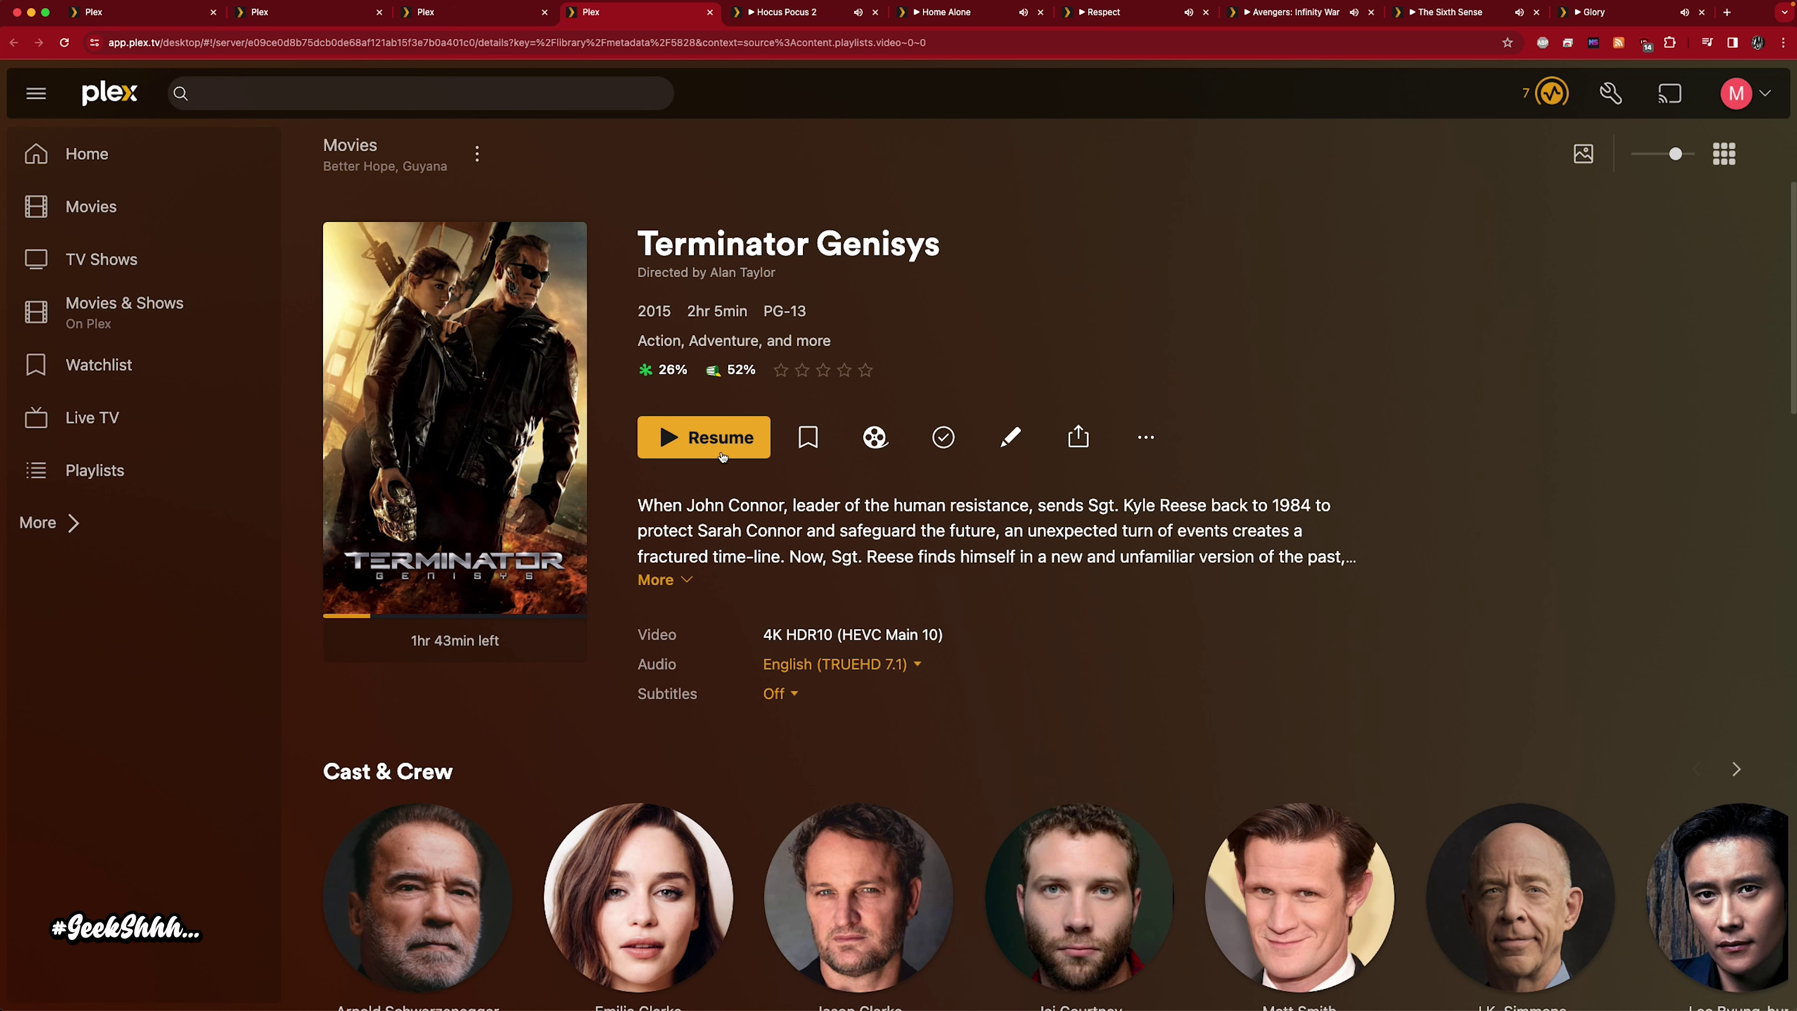
# Try to play Terminator Genisys from the beginning again, then close its browser tab
pyautogui.click(704, 437)
pyautogui.click(756, 593)
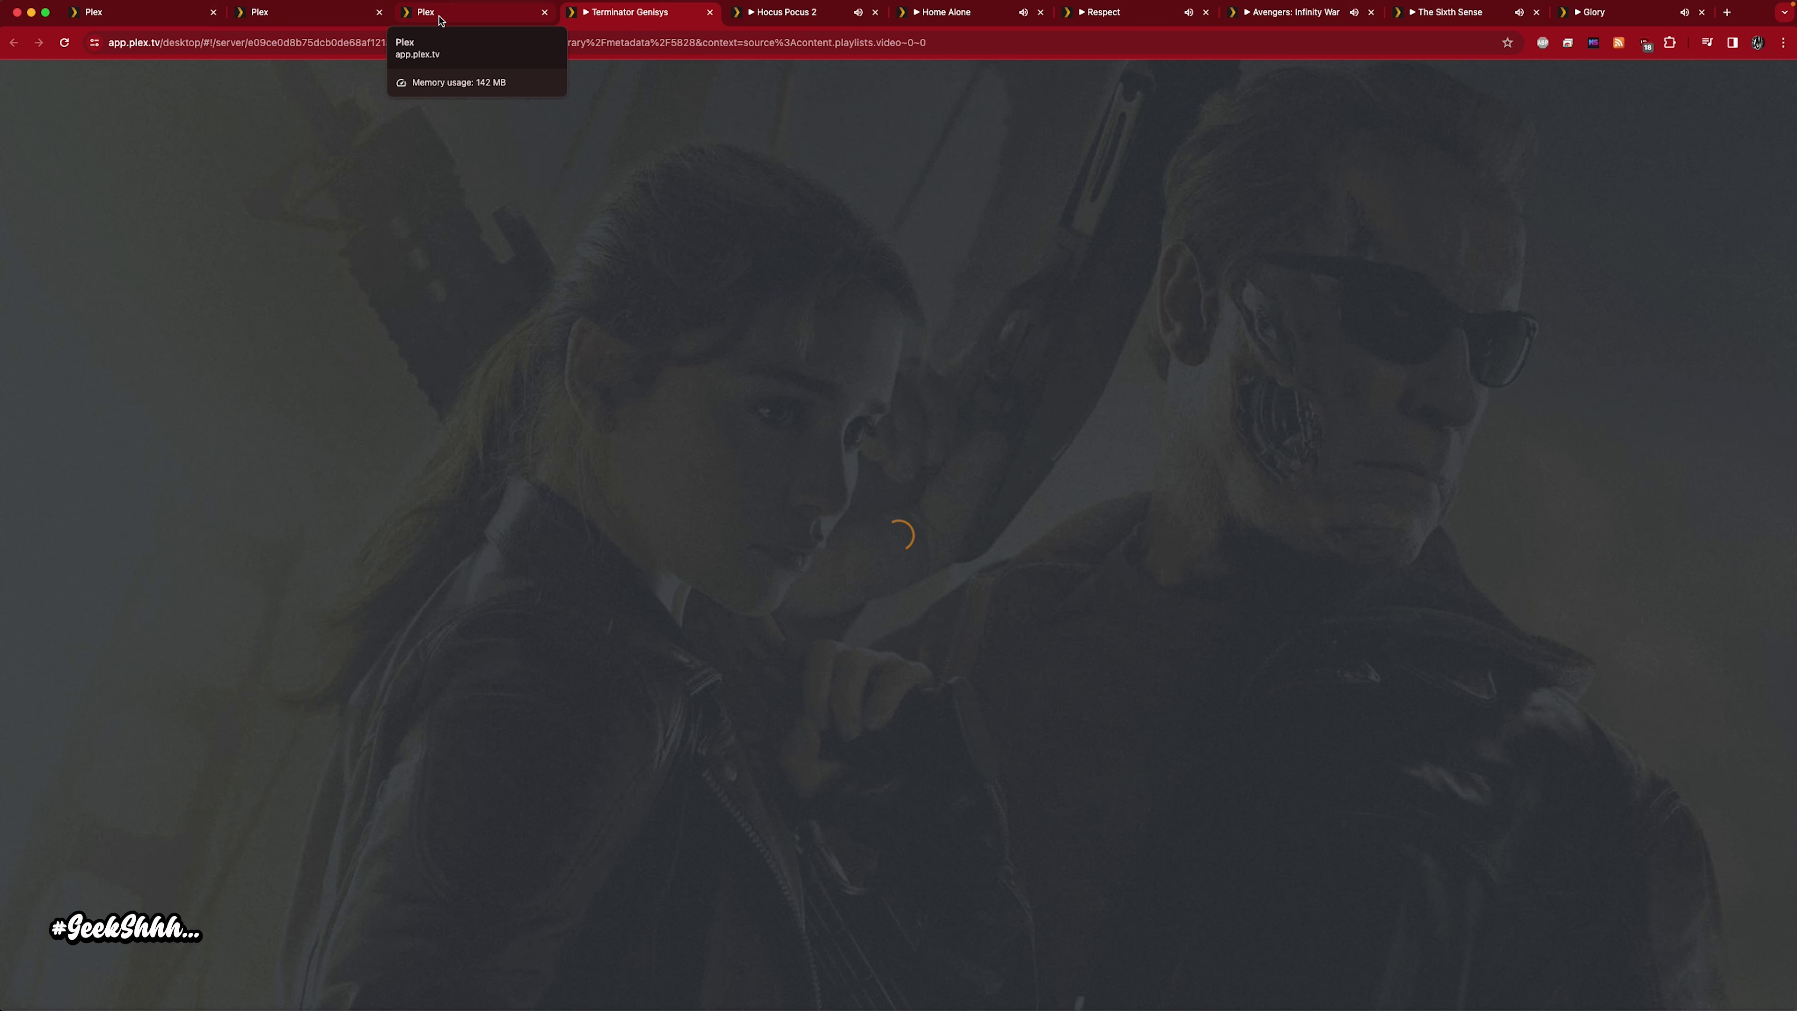
pyautogui.click(711, 13)
# Open Sisu from the "4k 10" playlist in a new browser tab and switch to it
pyautogui.click(442, 13)
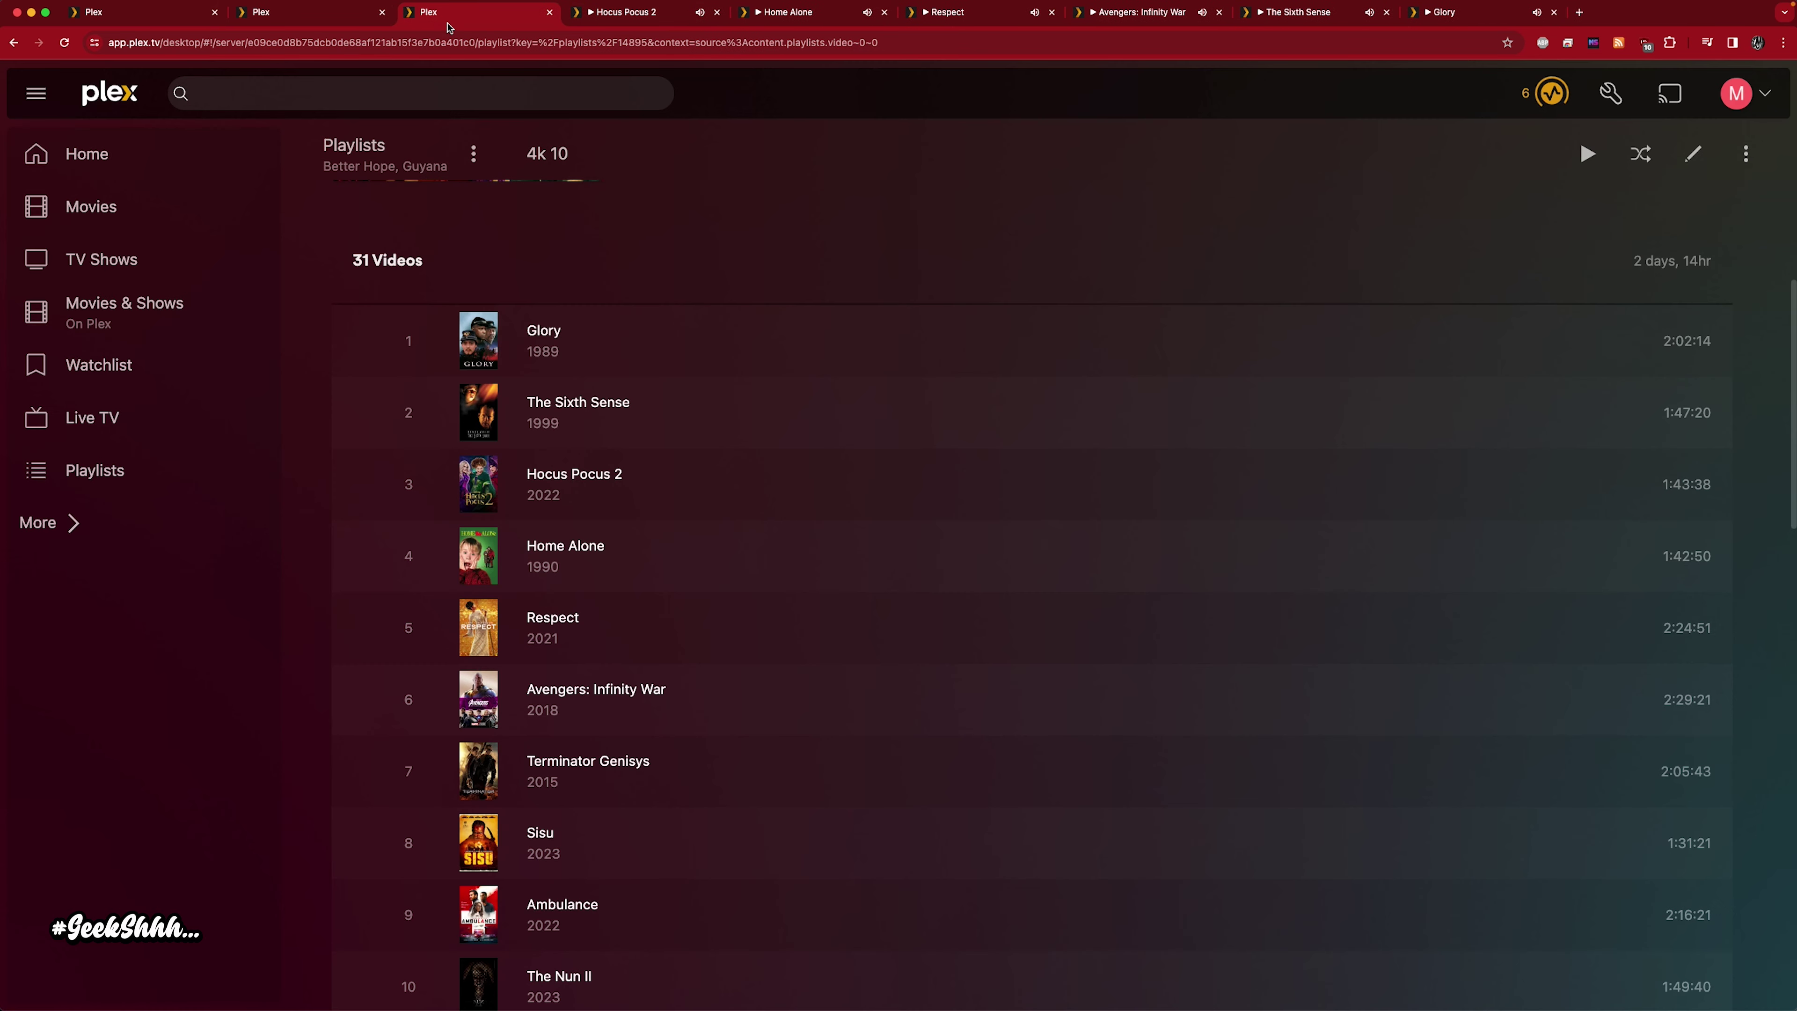
pyautogui.rightClick(542, 835)
pyautogui.click(562, 846)
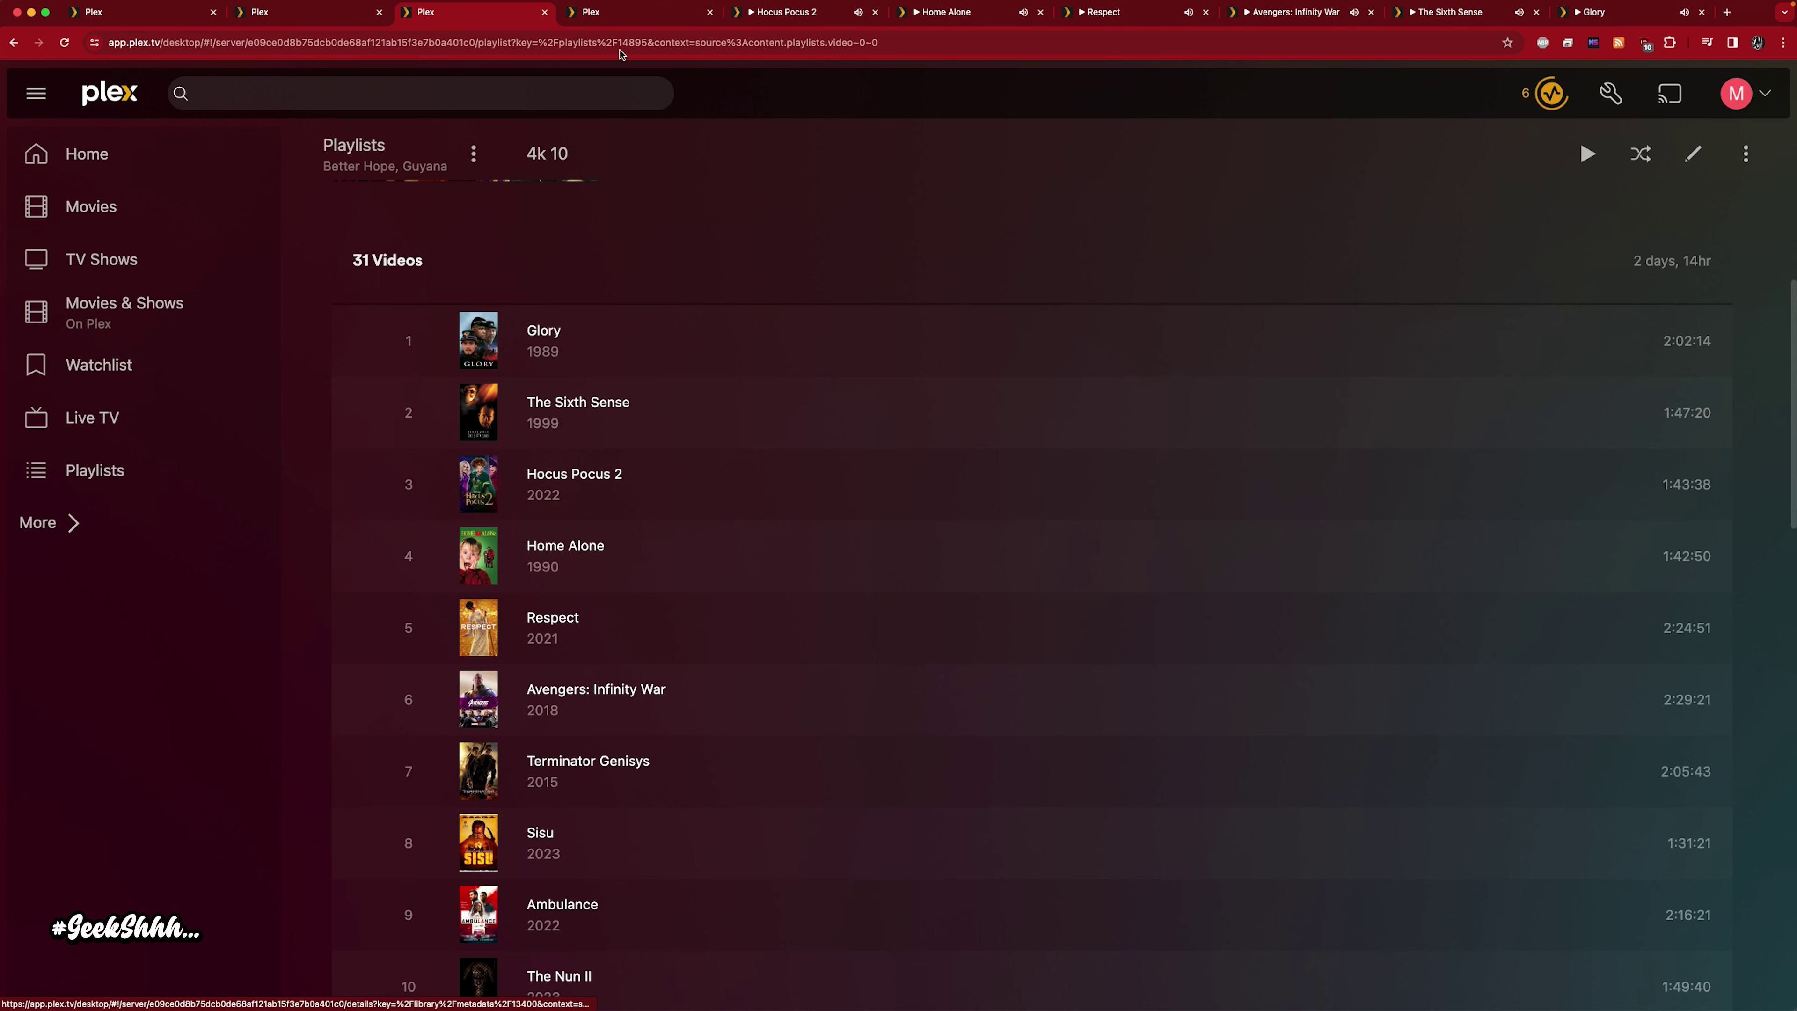
pyautogui.click(613, 18)
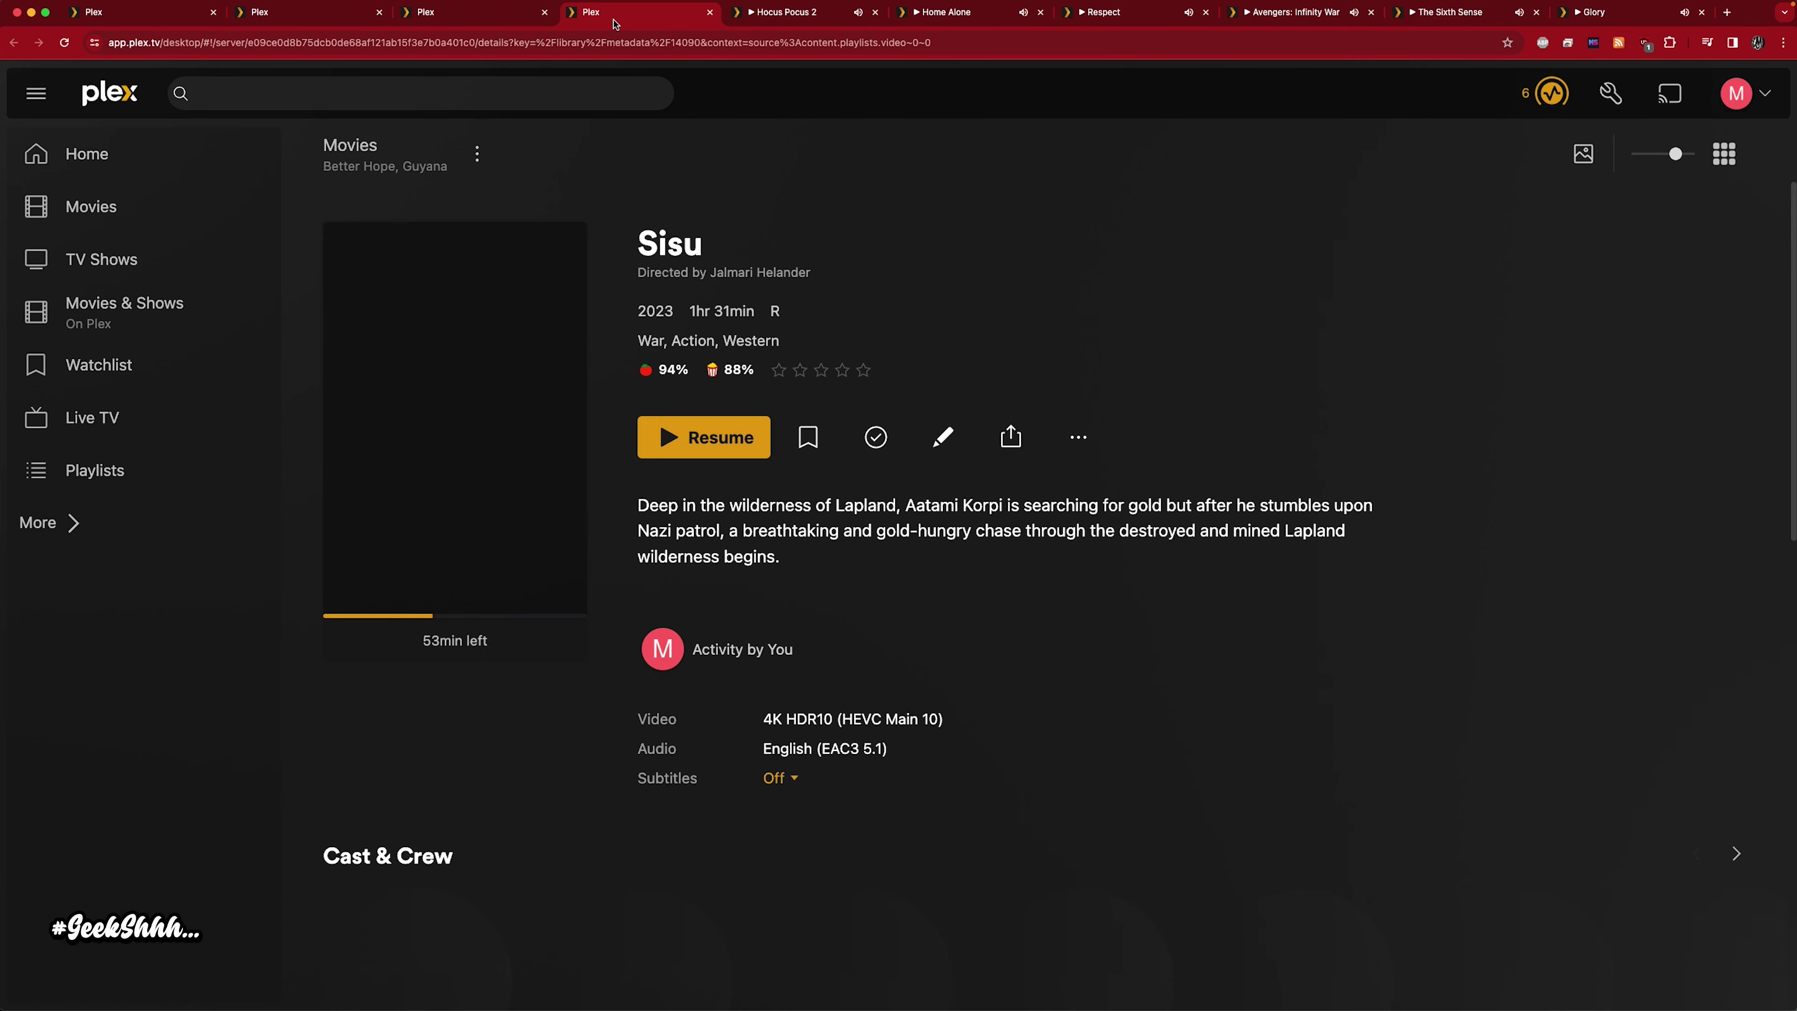
# Play Sisu from the beginning as an additional stream, then stop its playback
pyautogui.click(700, 444)
pyautogui.click(785, 595)
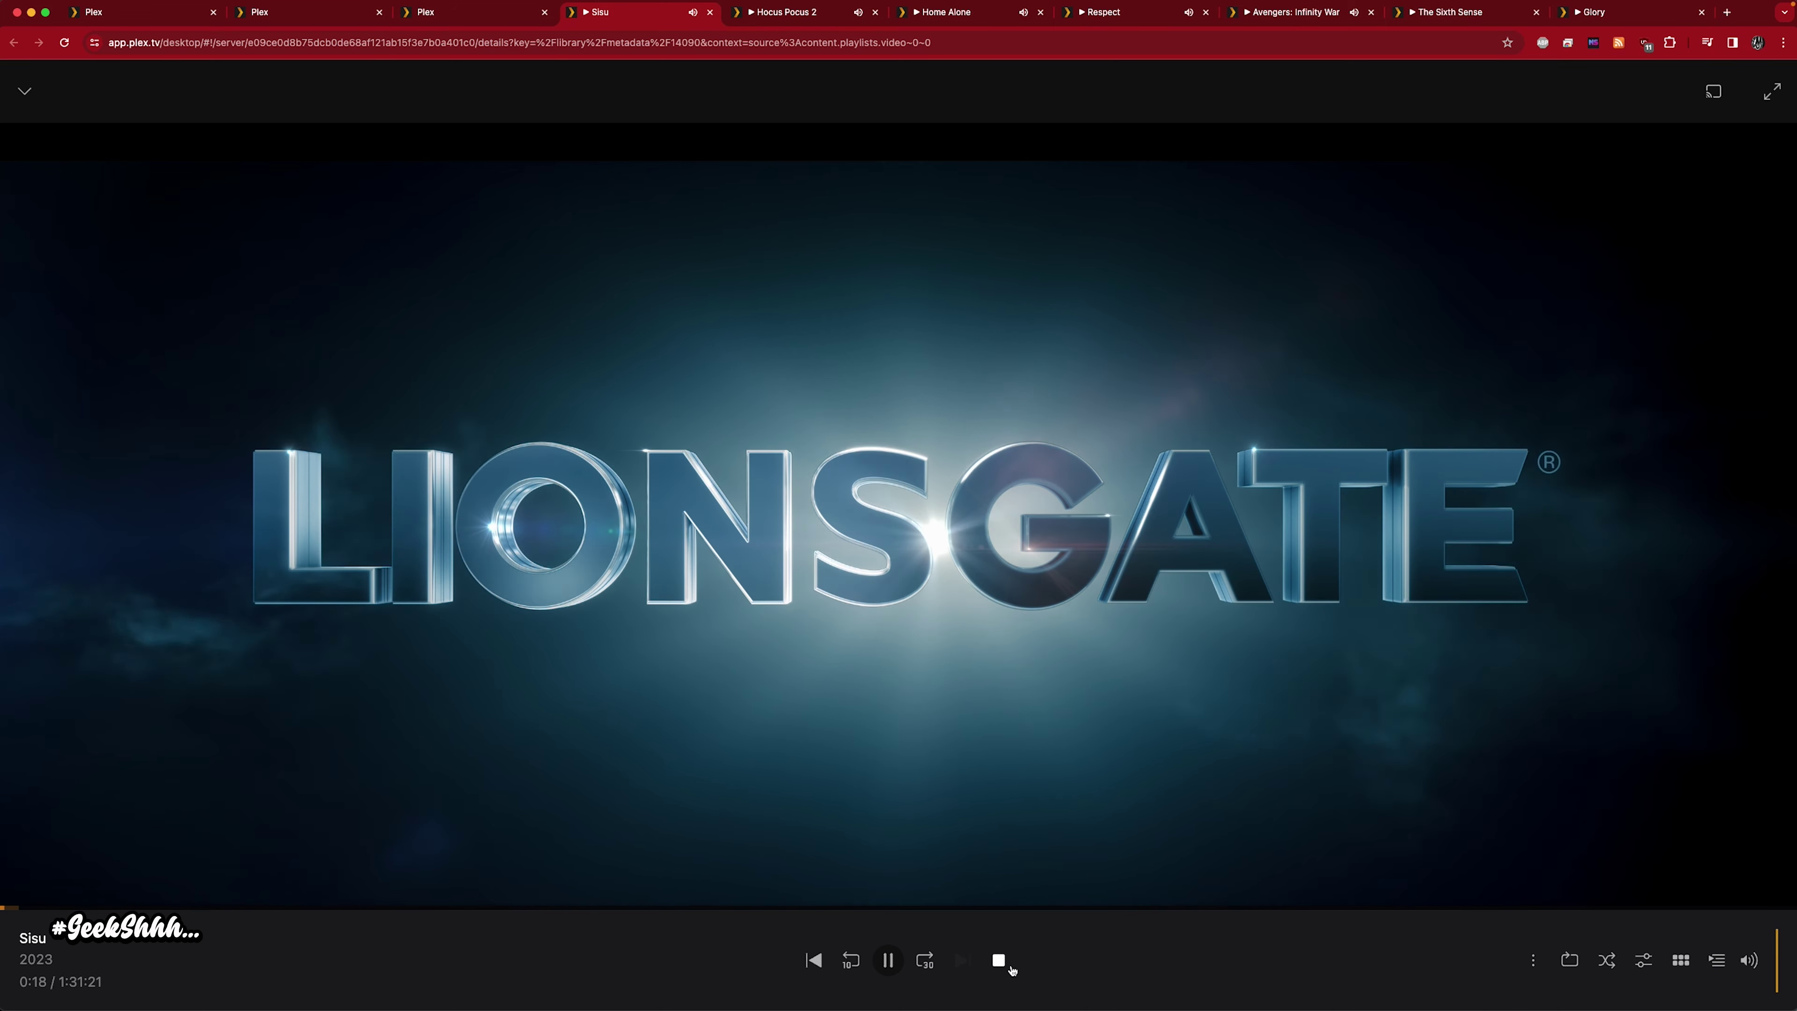
pyautogui.click(998, 960)
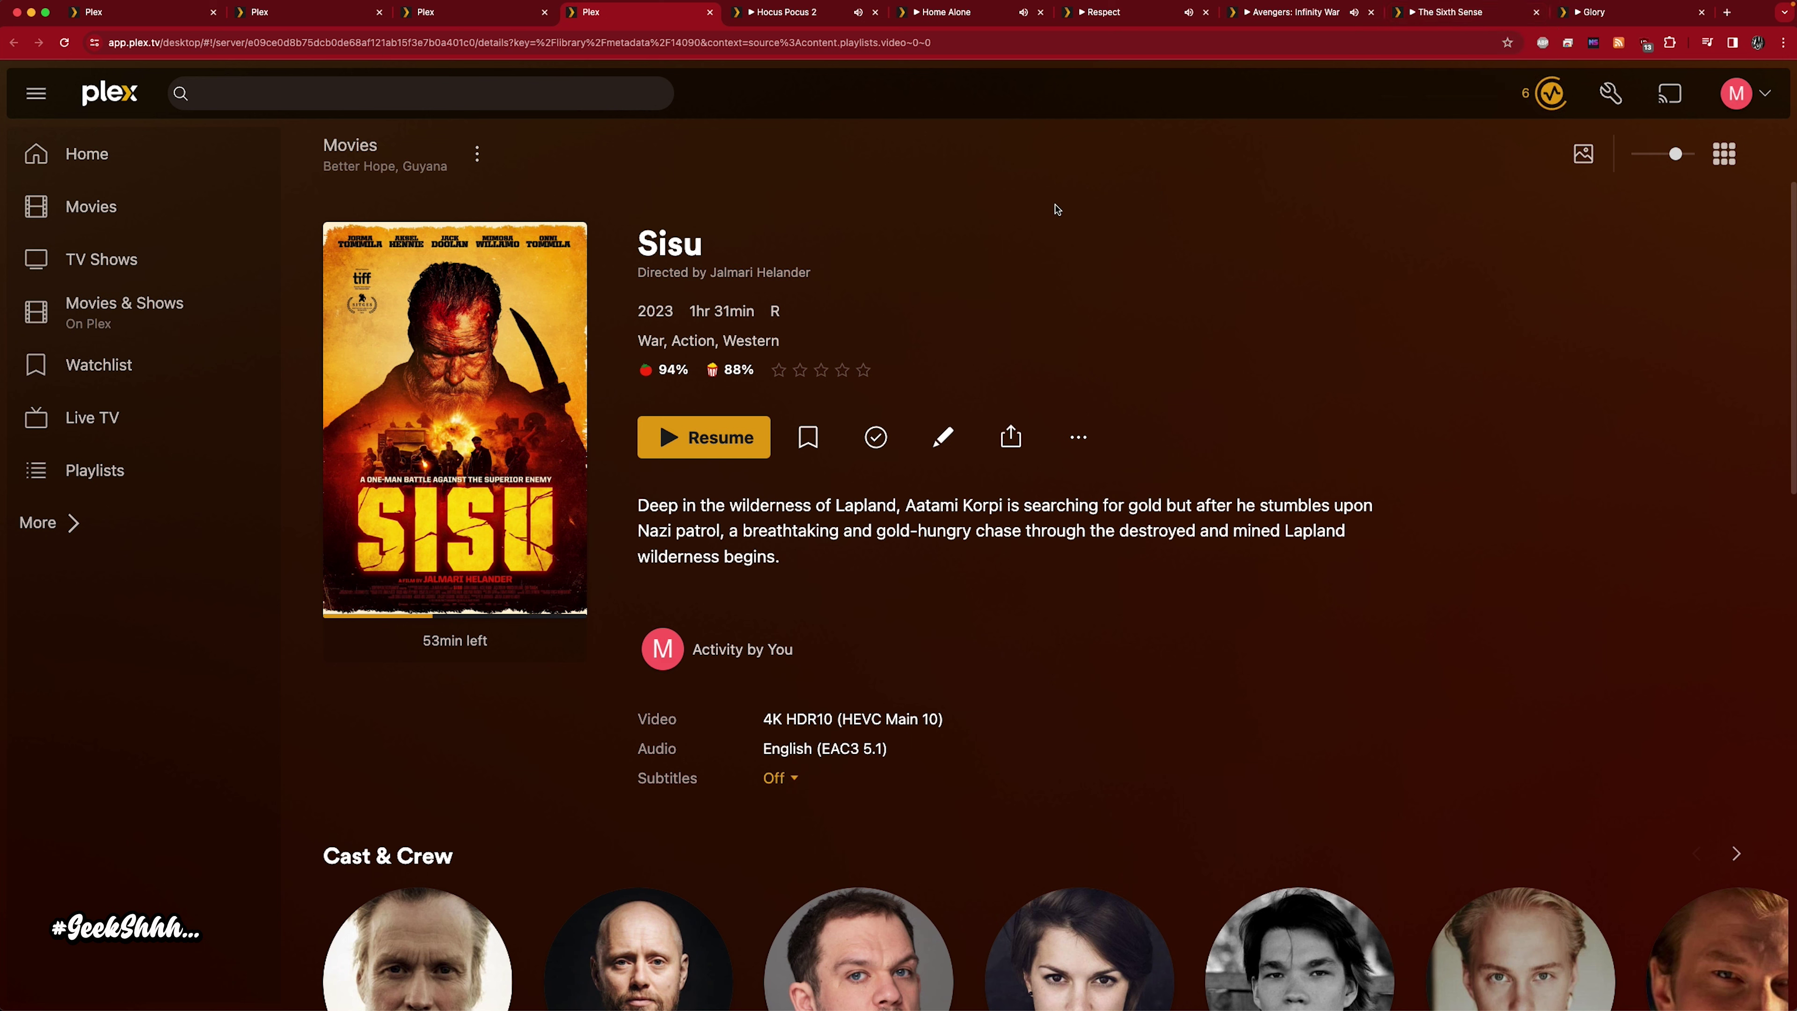
# Examine the GPU media engine usage in the HWiNFO64 remote desktop, then review the remaining streams on the Plex server dashboard
pyautogui.hotkey('ctrl', 'Right')
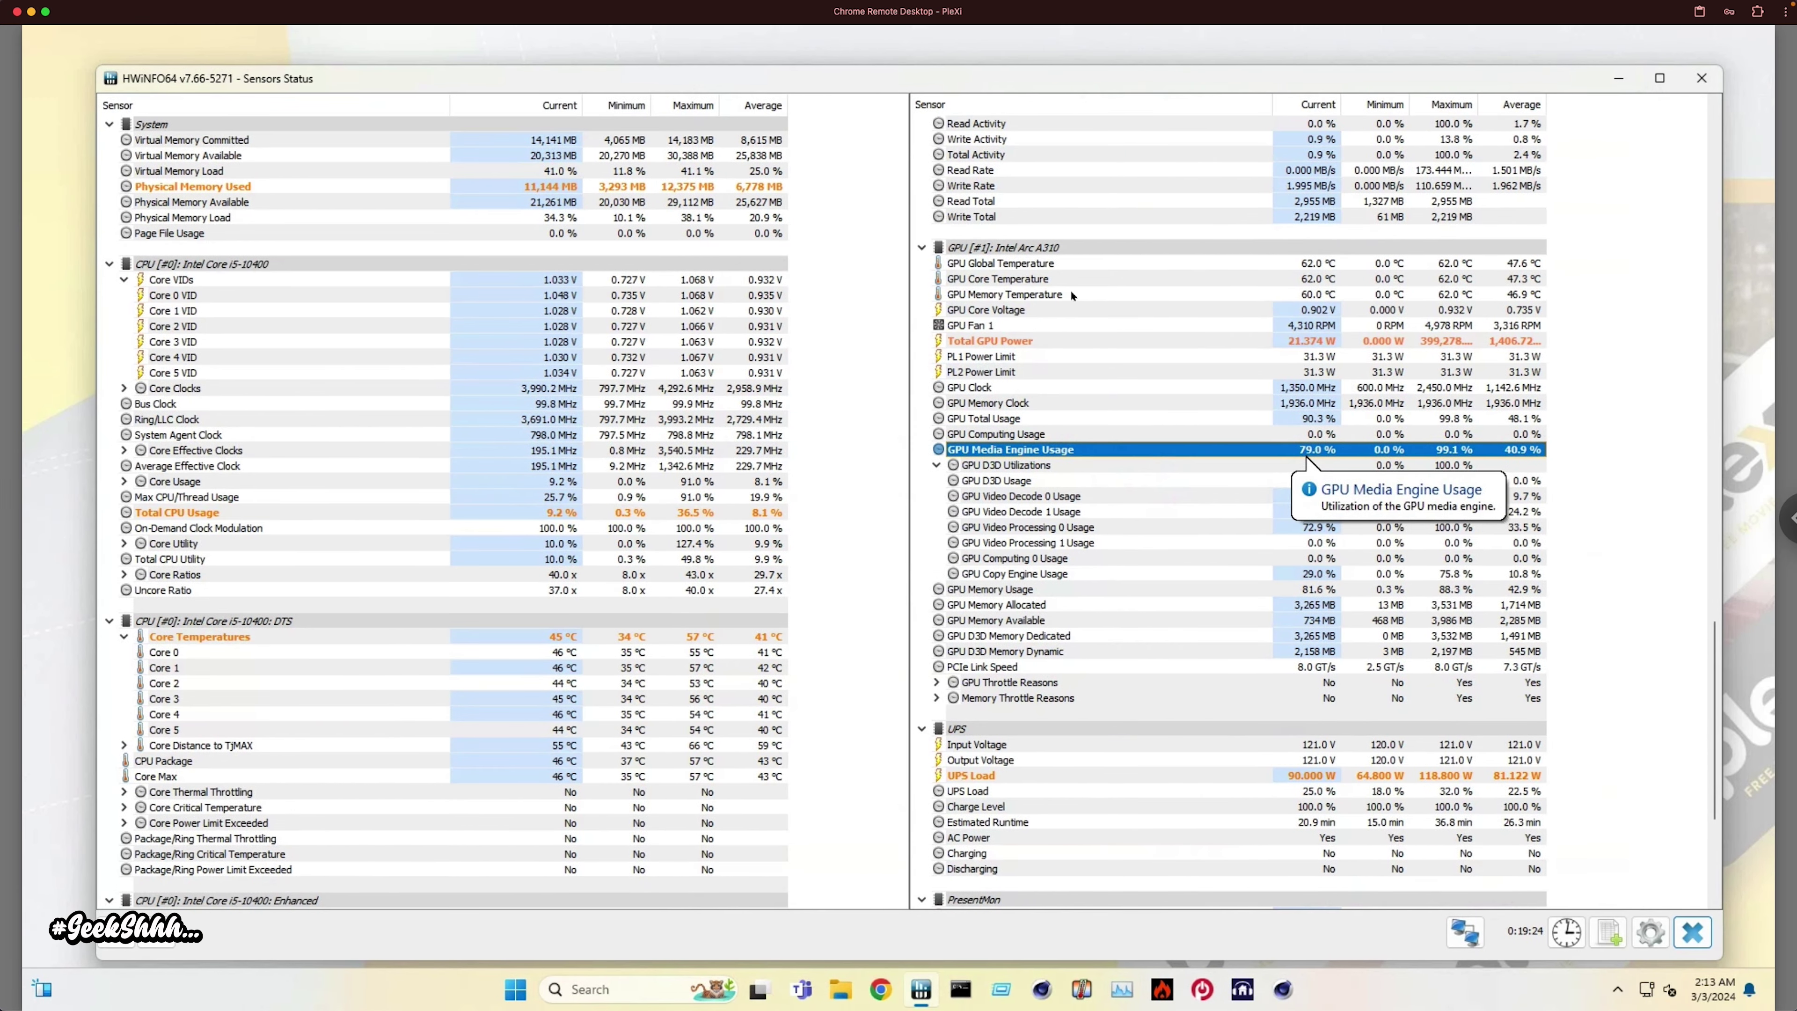
pyautogui.moveTo(1306, 458)
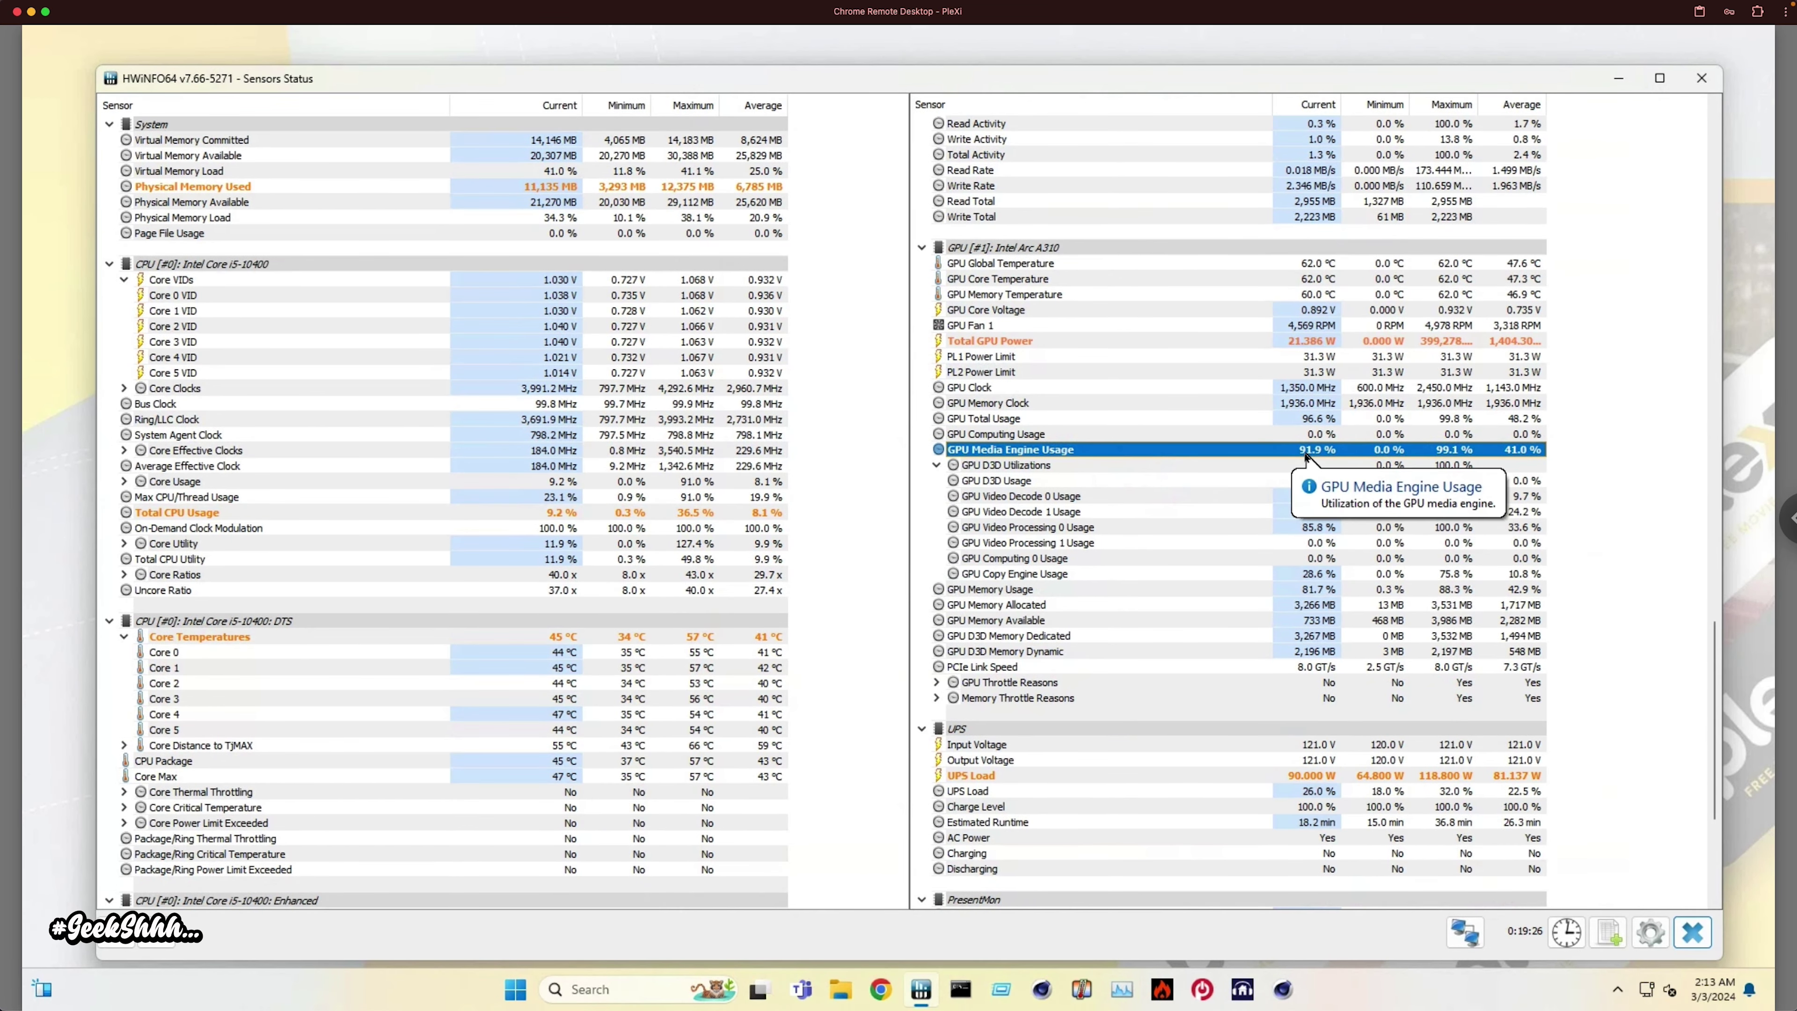
pyautogui.hotkey('ctrl', 'Left')
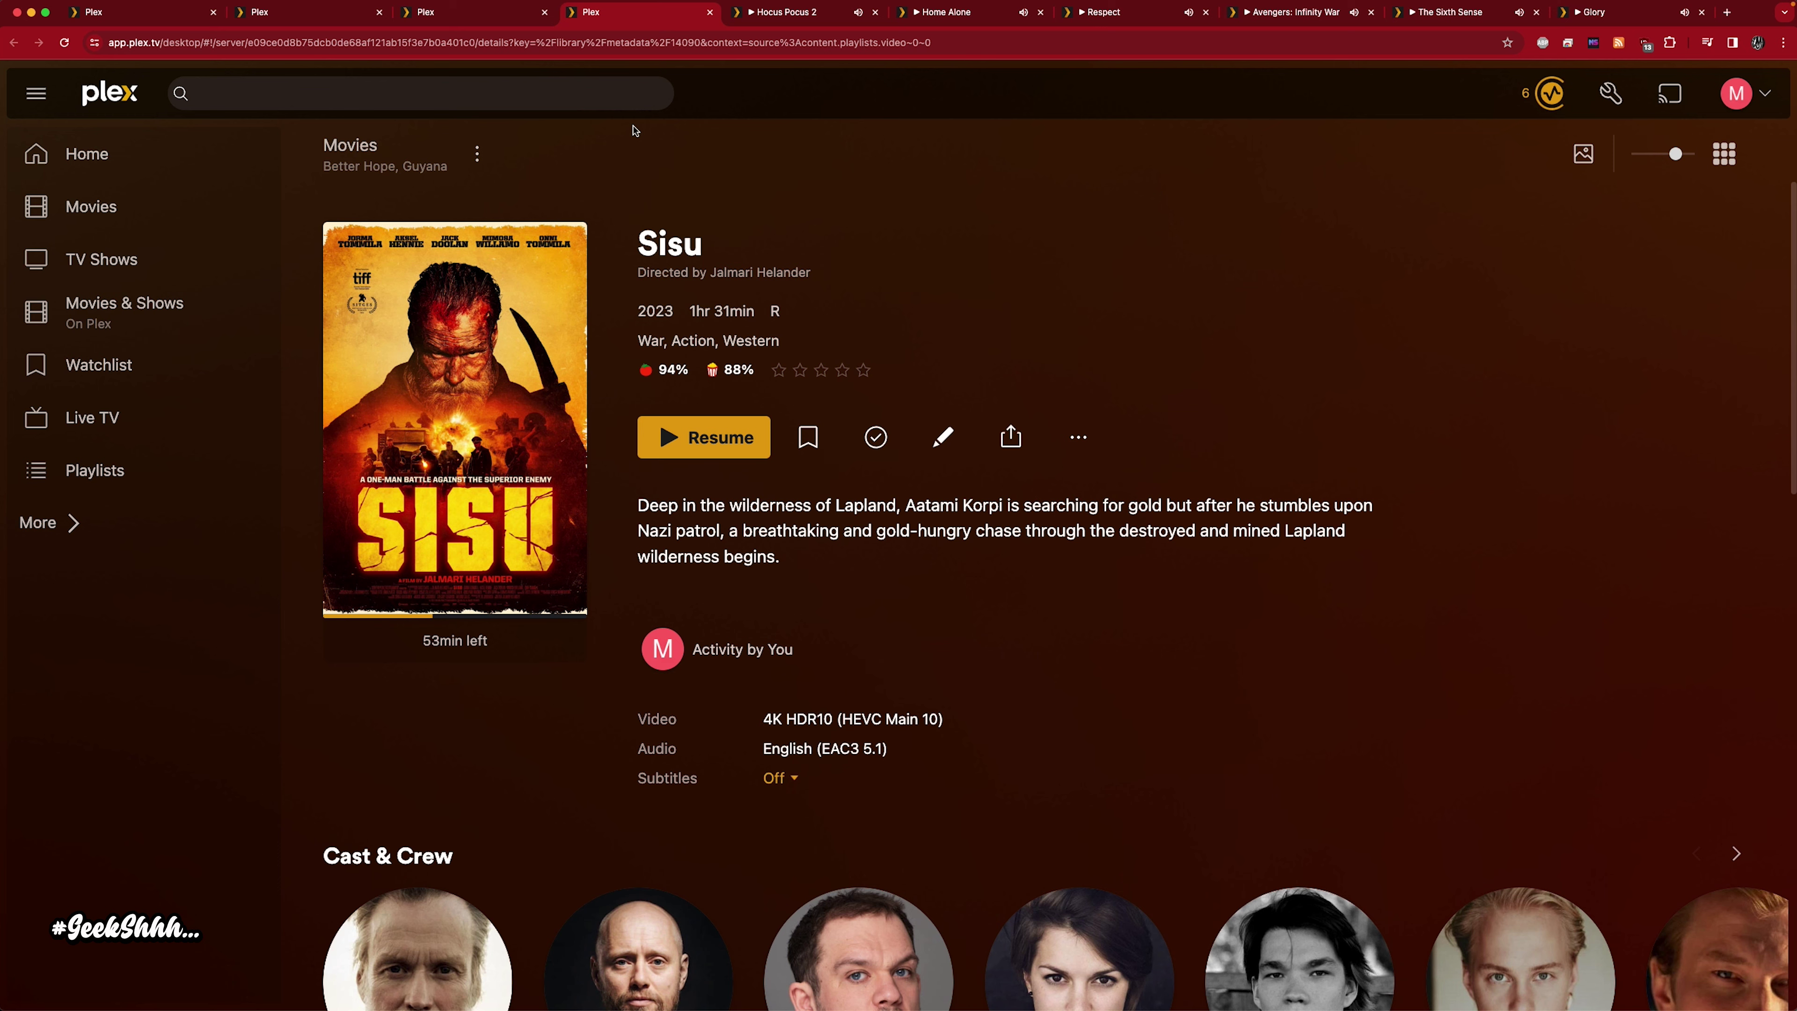
pyautogui.click(279, 21)
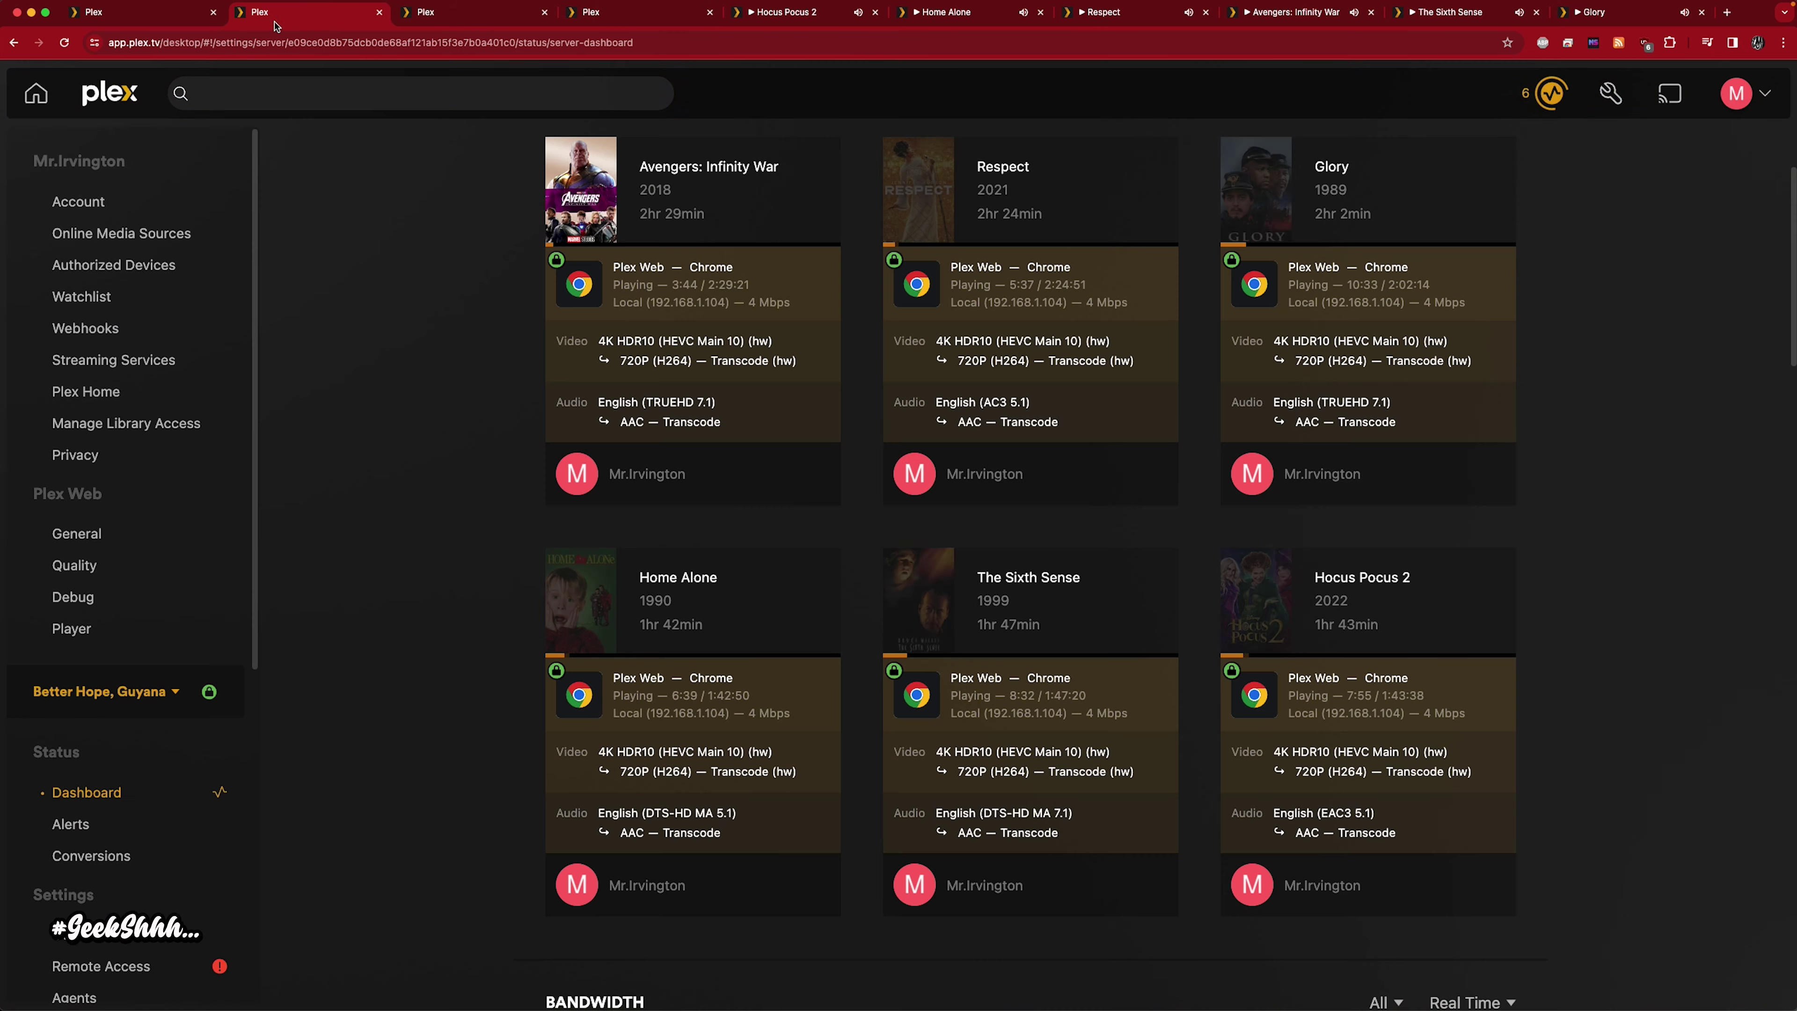
pyautogui.click(157, 24)
pyautogui.click(362, 23)
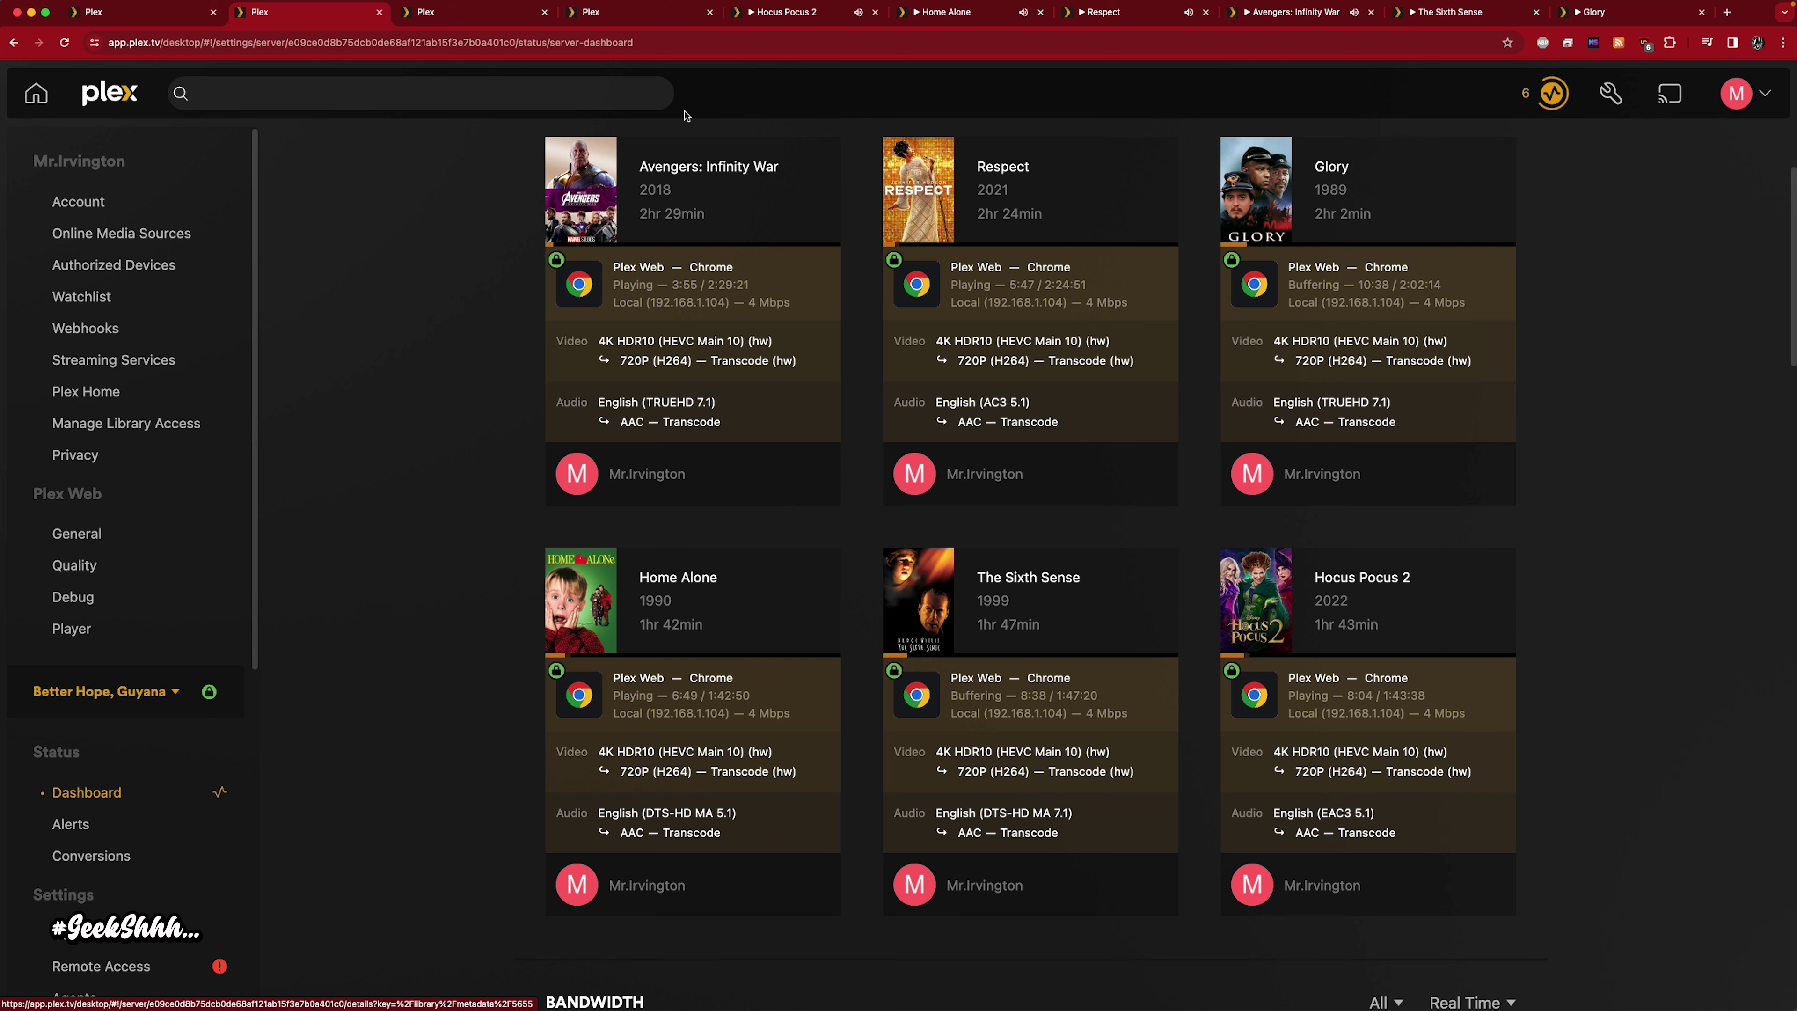
# Set the maximum simultaneous video transcode limit to 5 in the Plex transcoder settings
pyautogui.click(150, 18)
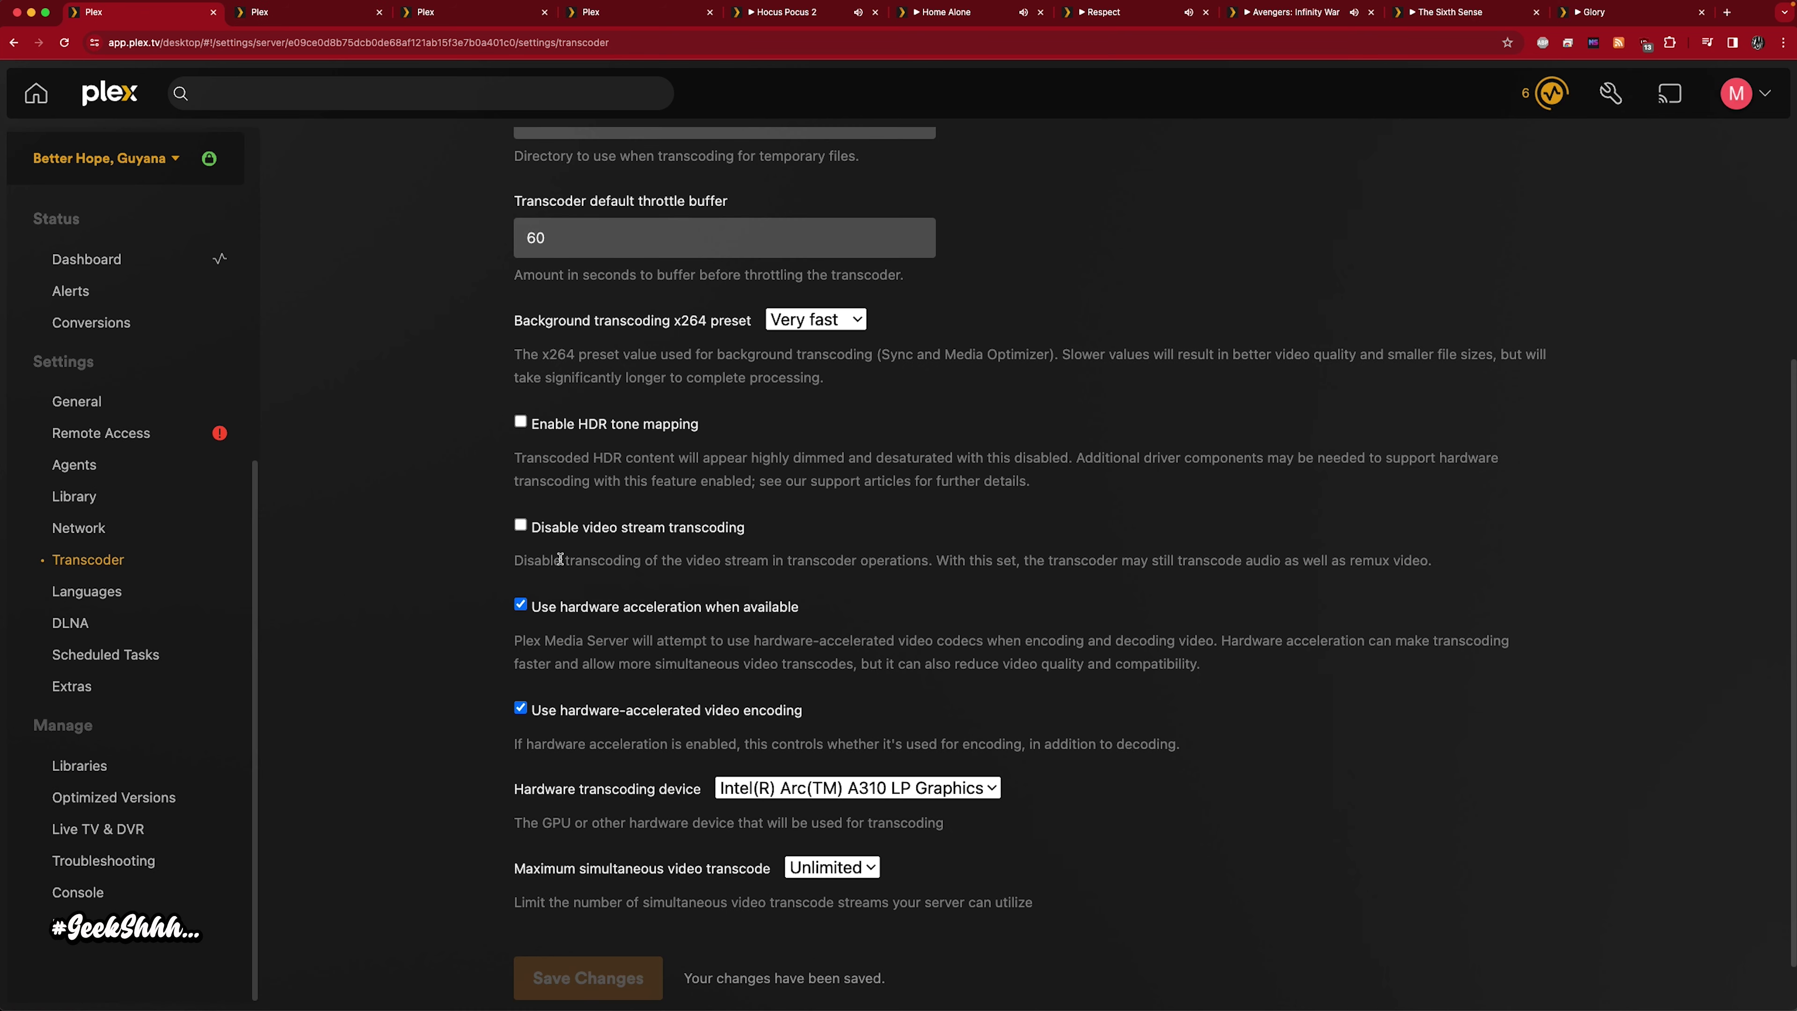
pyautogui.scroll(-2, 560, 559)
pyautogui.click(849, 814)
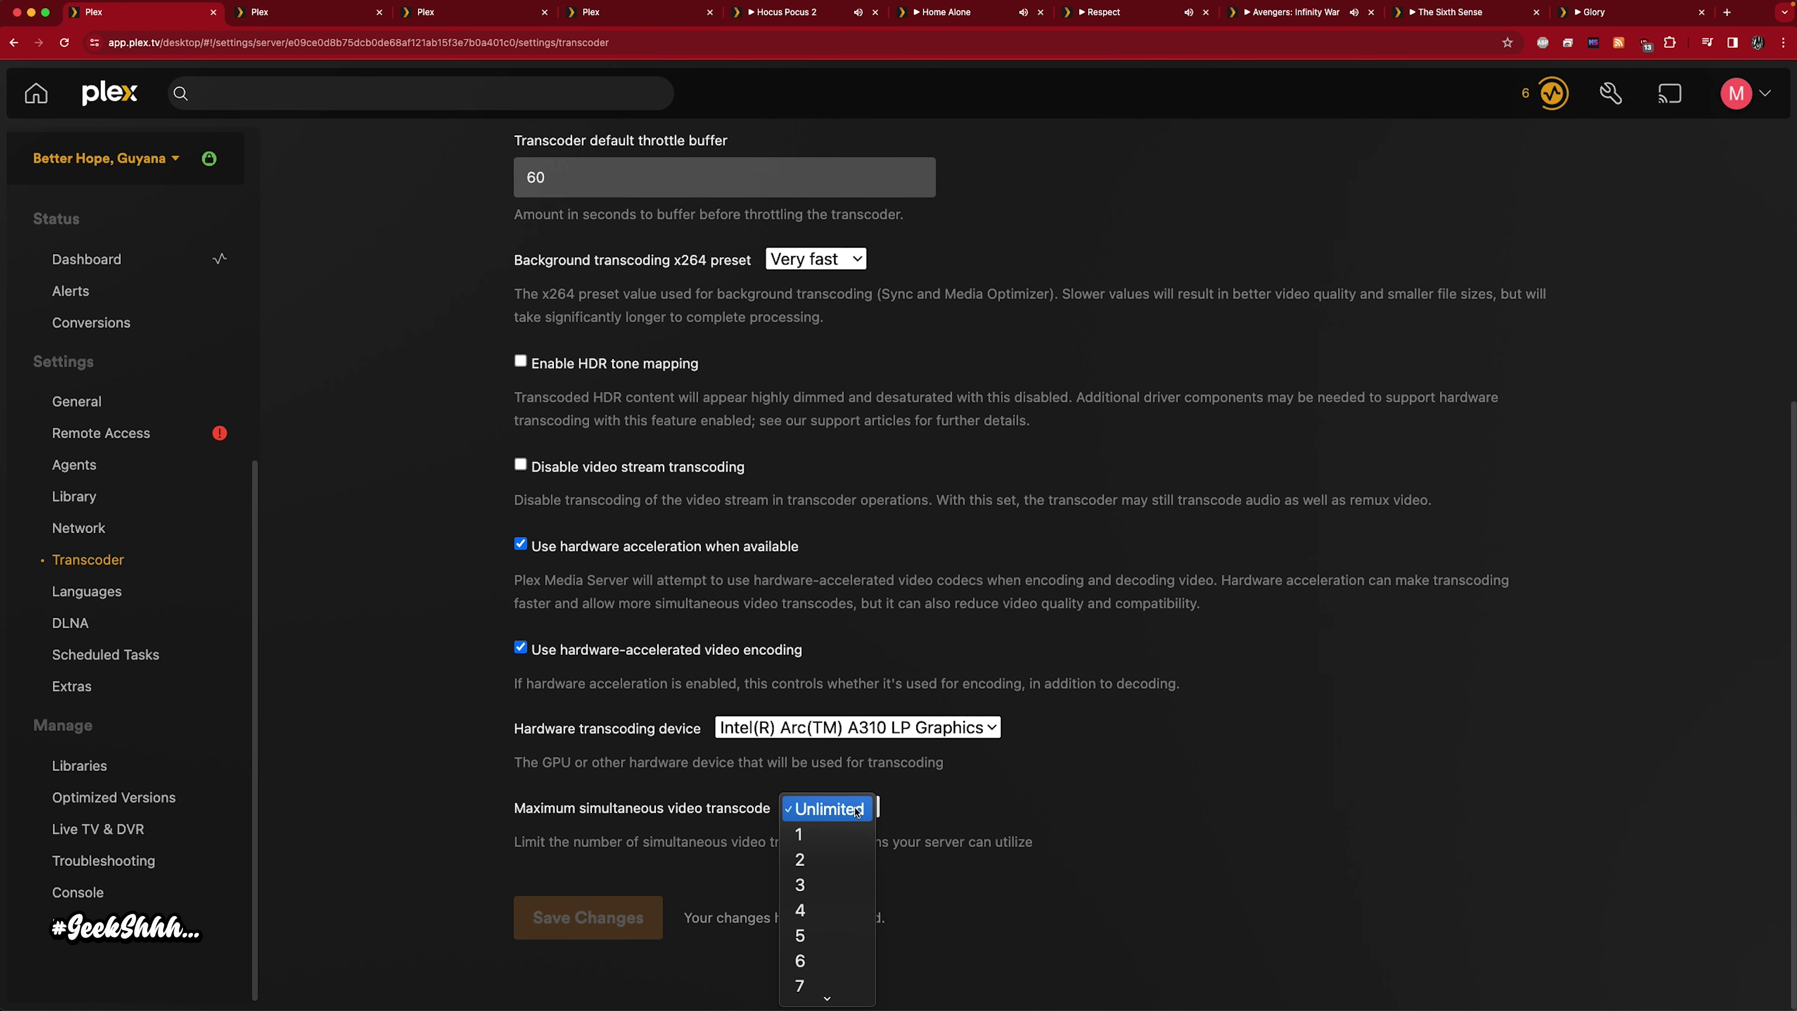
pyautogui.click(826, 933)
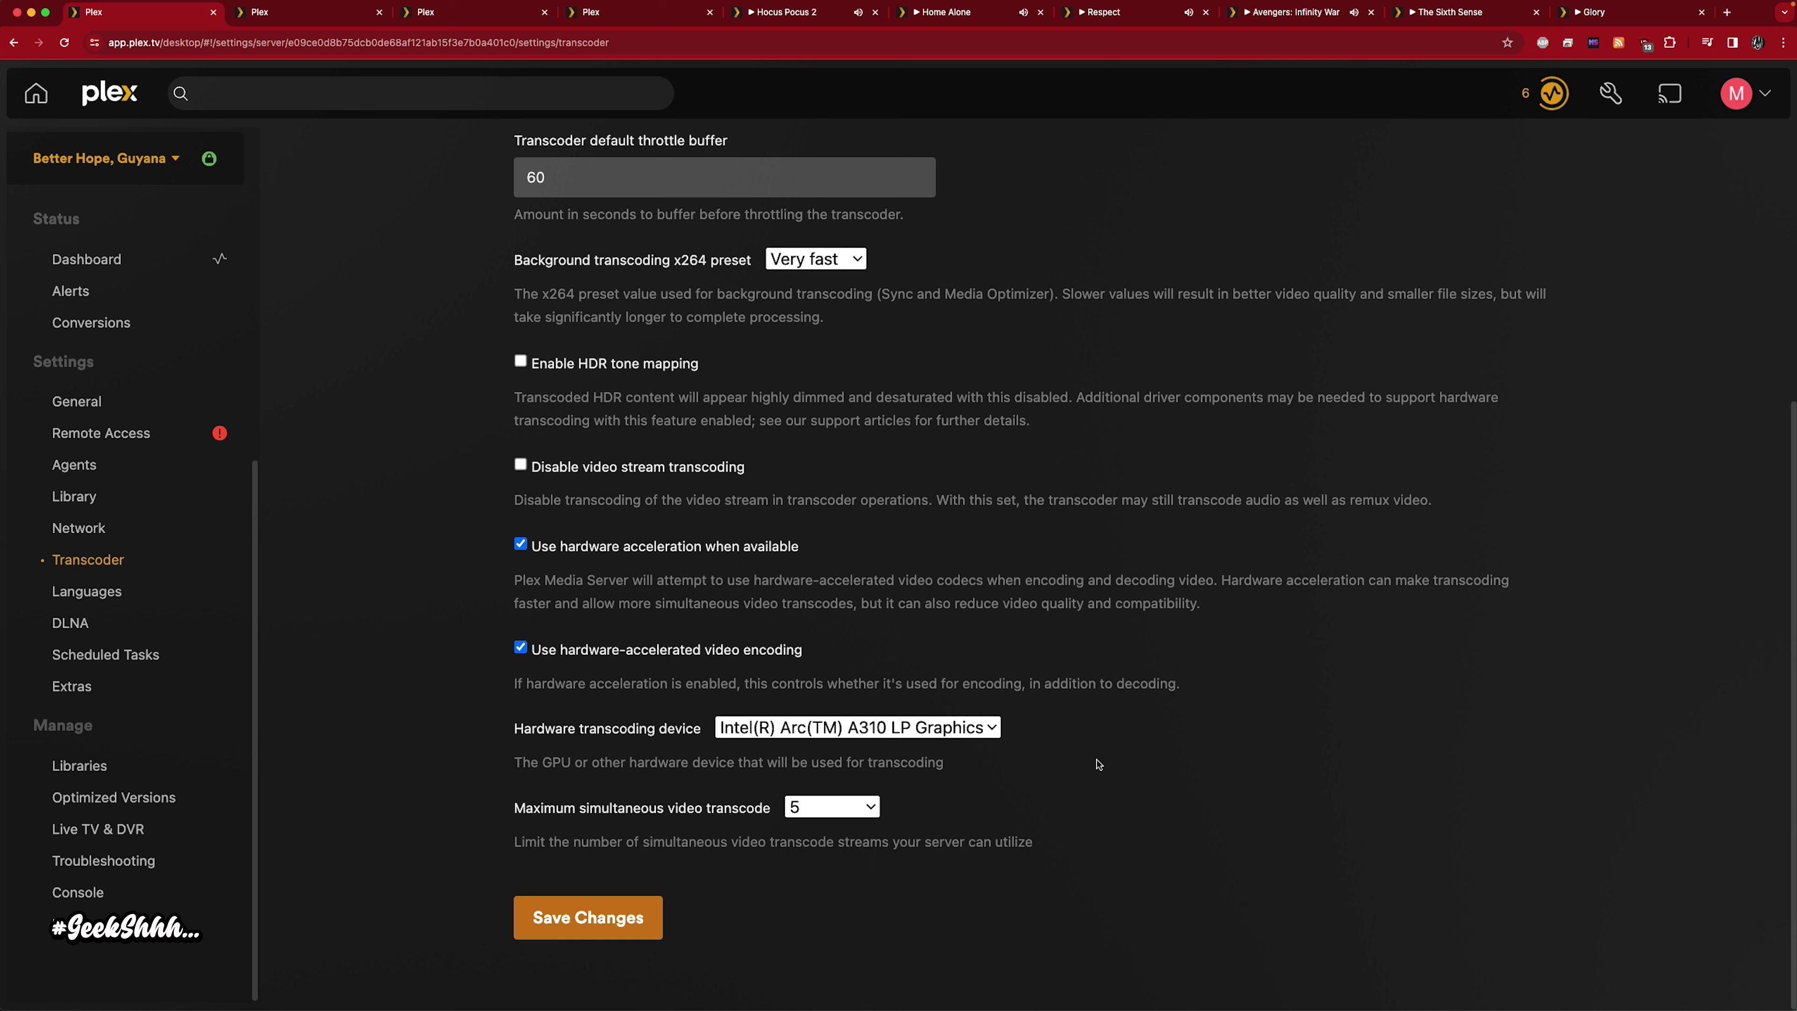
# Examine the Arc A310's temperatures and usage, physical memory used and UPS load in the HWiNFO64 remote desktop
pyautogui.scroll(1, 1031, 781)
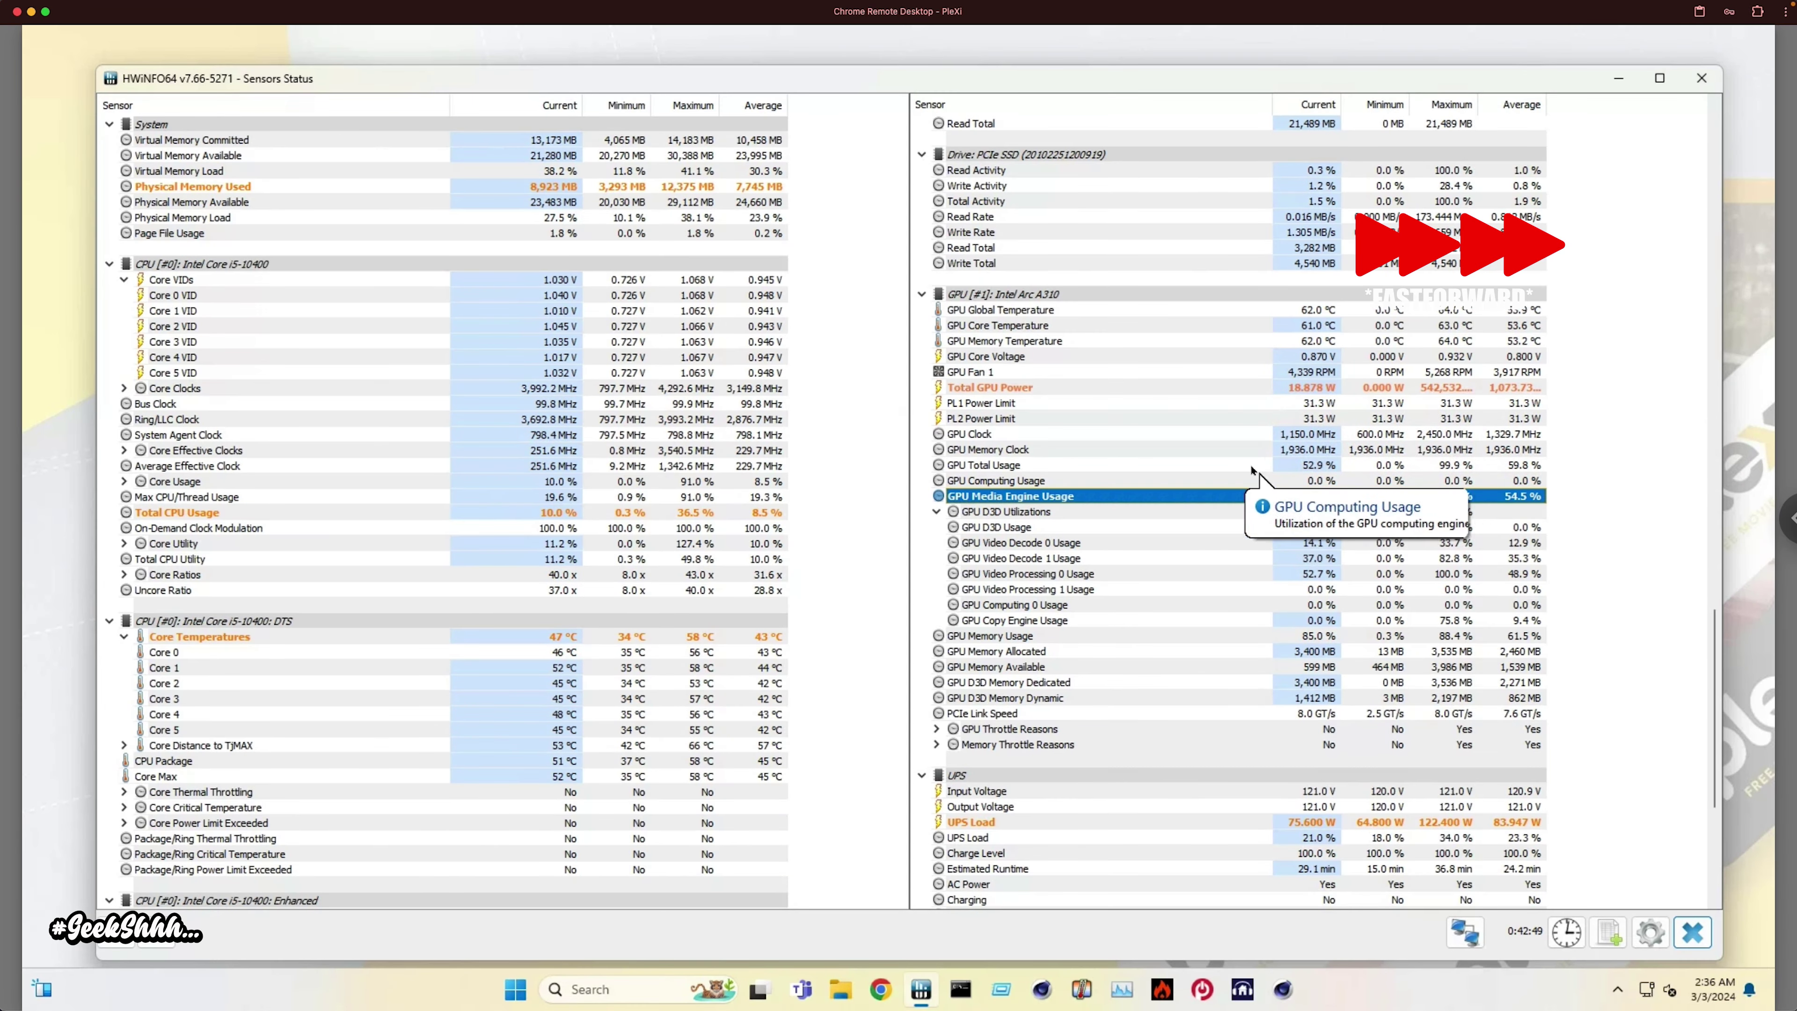
pyautogui.click(1298, 312)
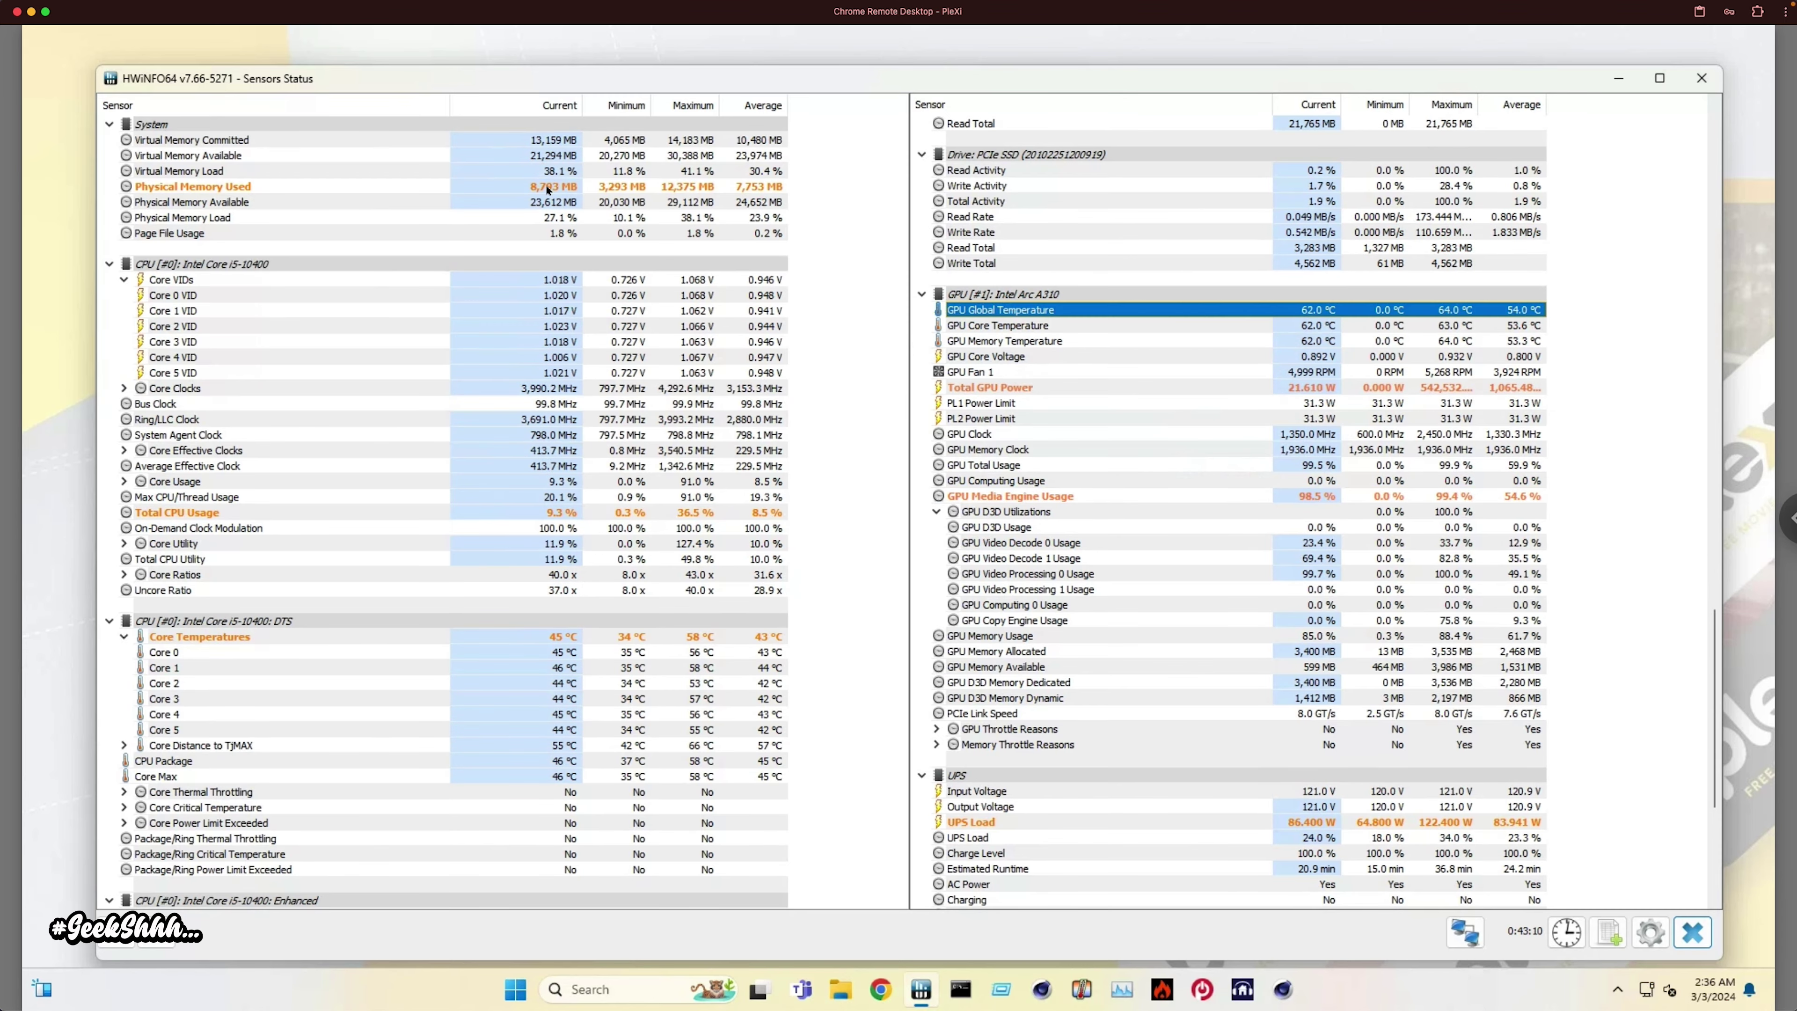
pyautogui.scroll(-6, 1082, 224)
pyautogui.scroll(5, 1243, 630)
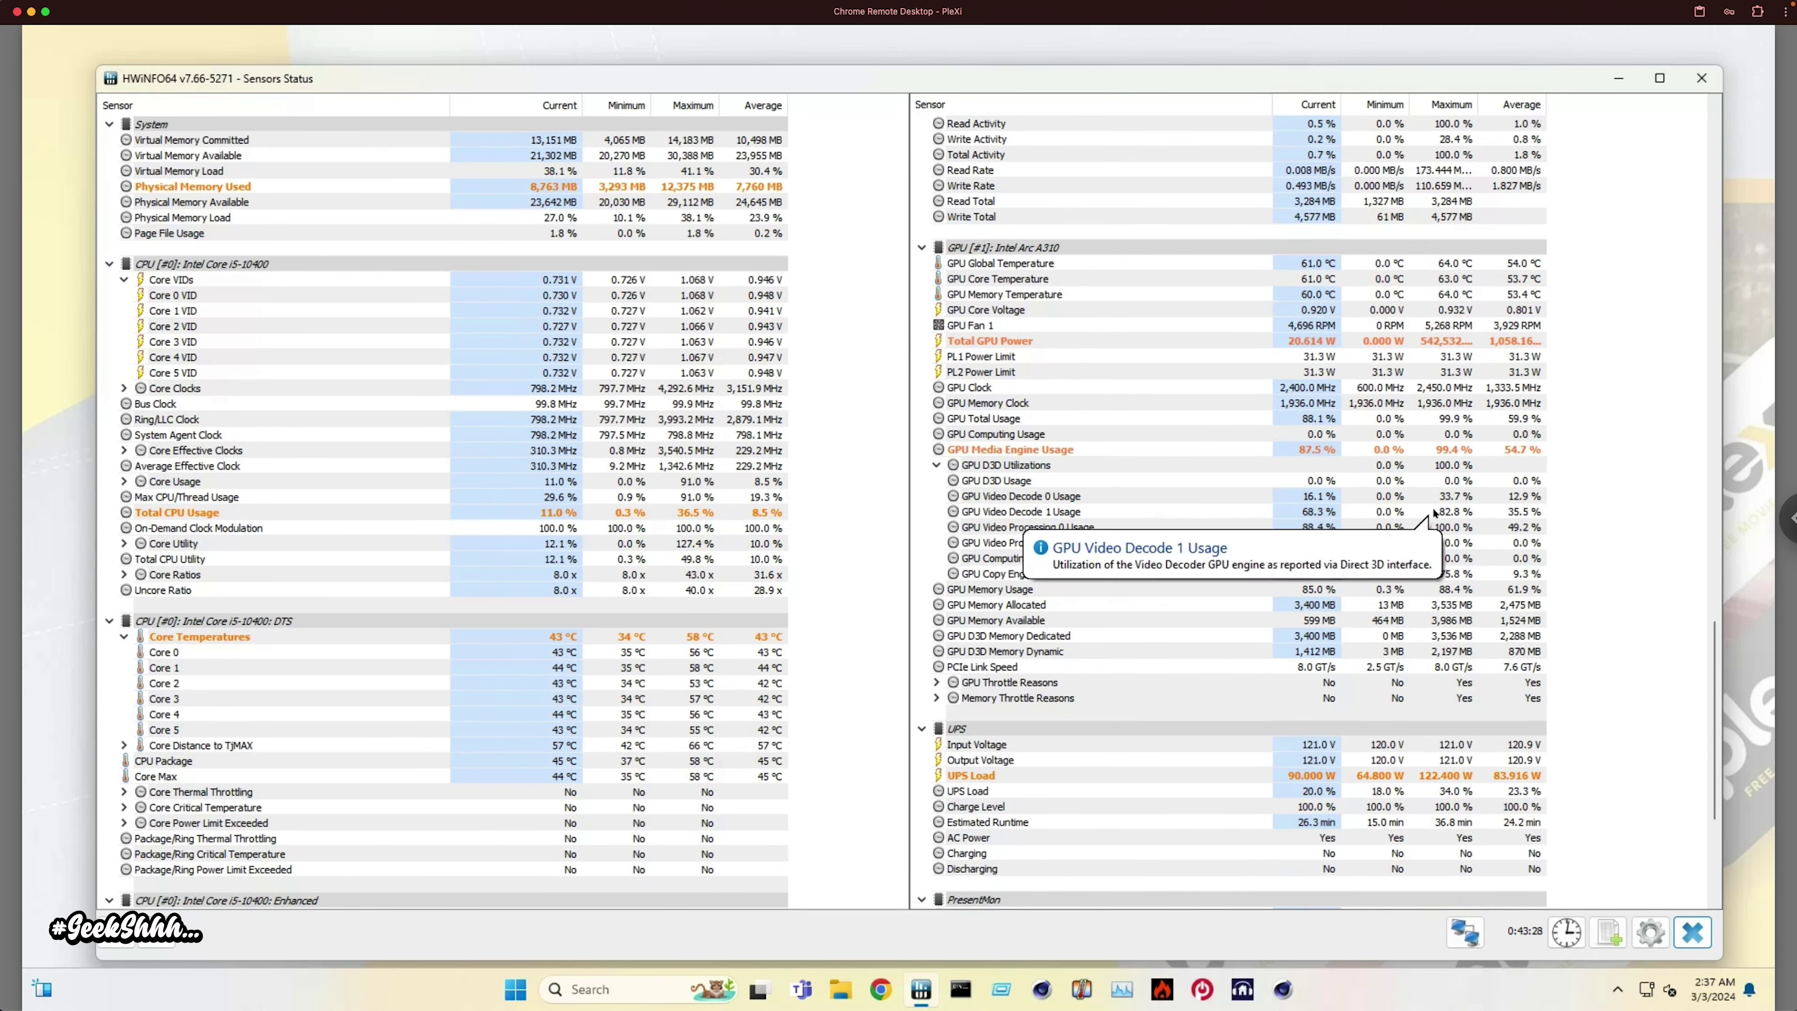